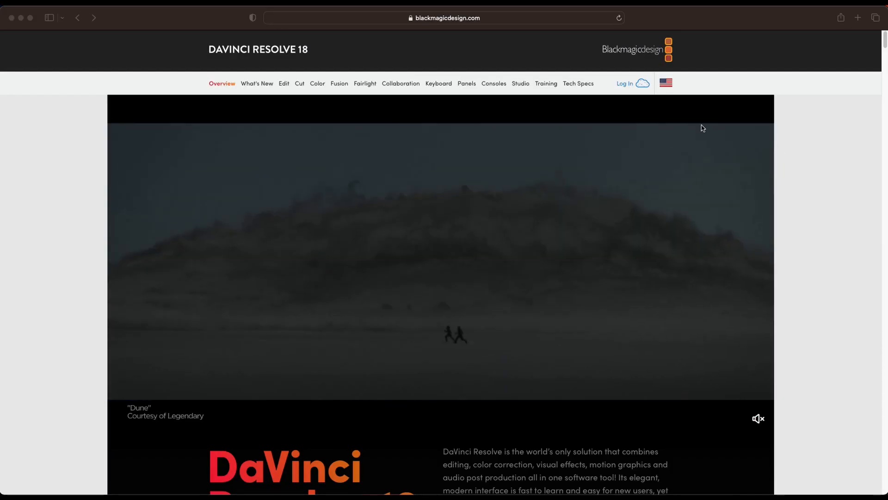
# Open the DaVinci Resolve Training page and download the project file for Introduction to Editing Part 1
pyautogui.click(537, 84)
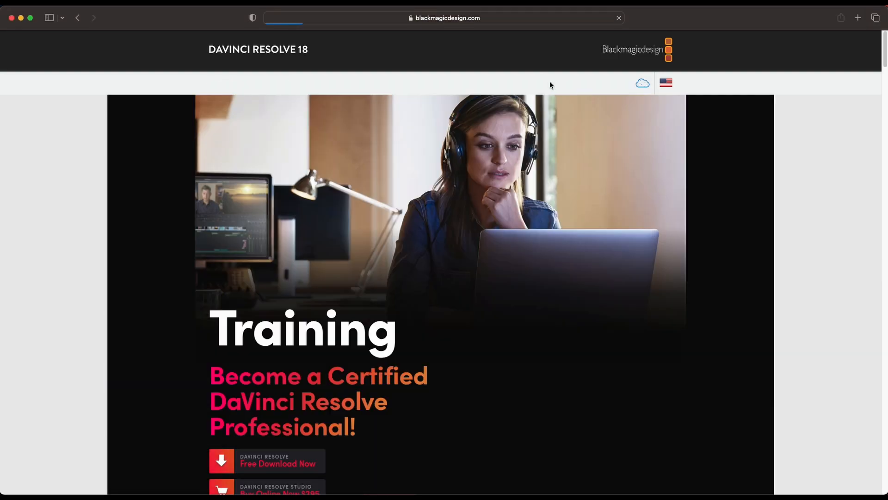
pyautogui.scroll(-7, 563, 190)
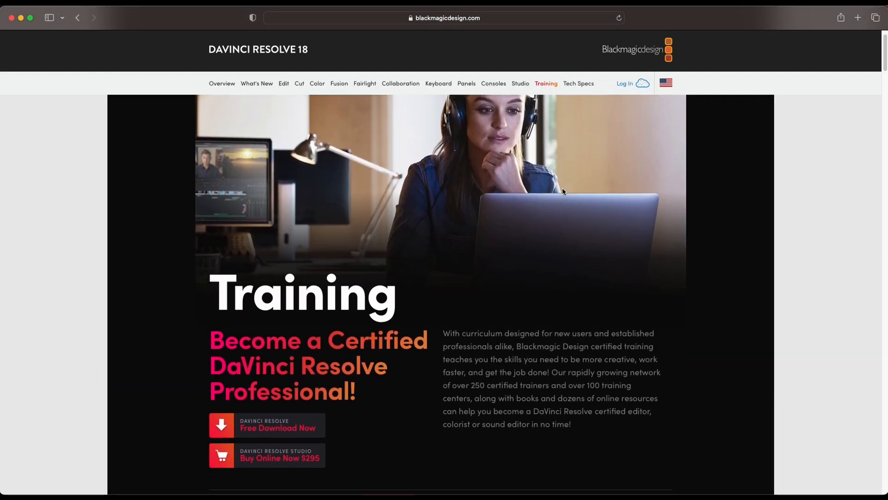
pyautogui.scroll(-3, 564, 191)
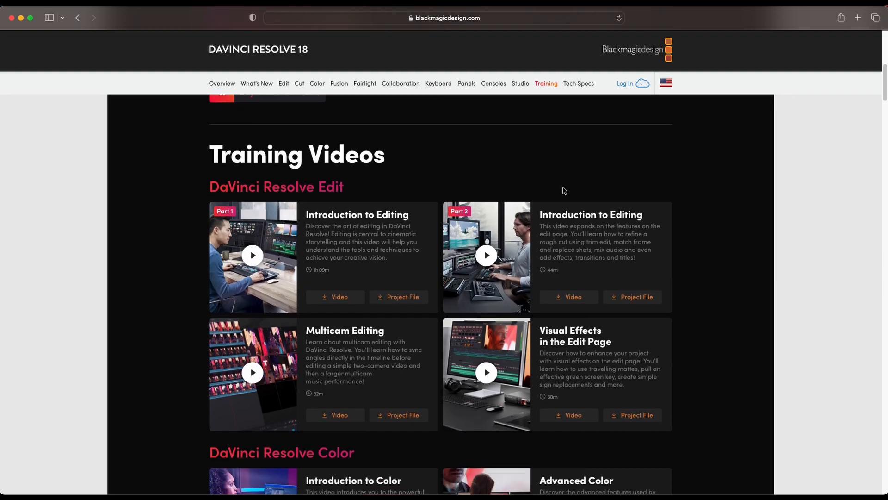
pyautogui.scroll(-2, 564, 191)
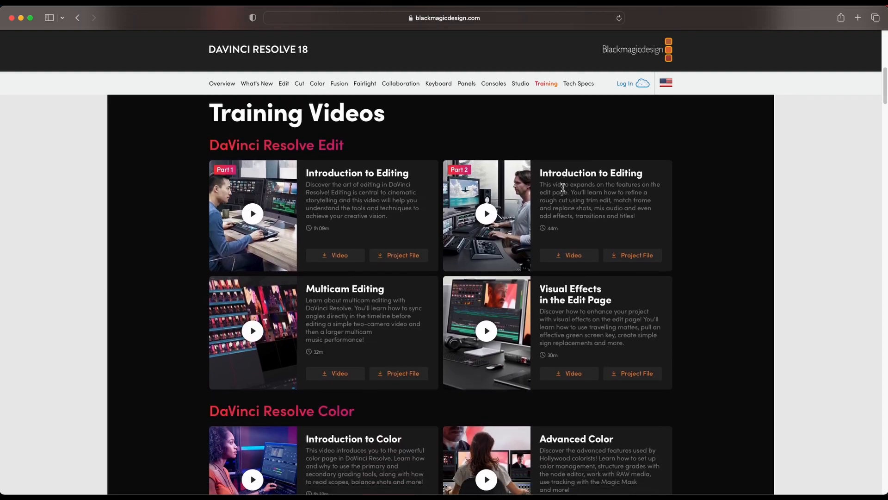
pyautogui.click(398, 249)
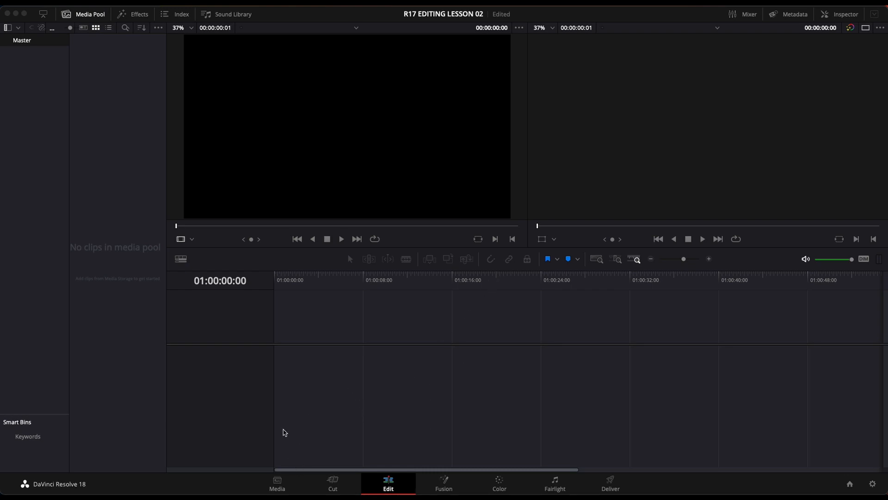
# Switch to DaVinci Resolve's Media page, visit the Cut page, and return to the Media page
pyautogui.click(278, 484)
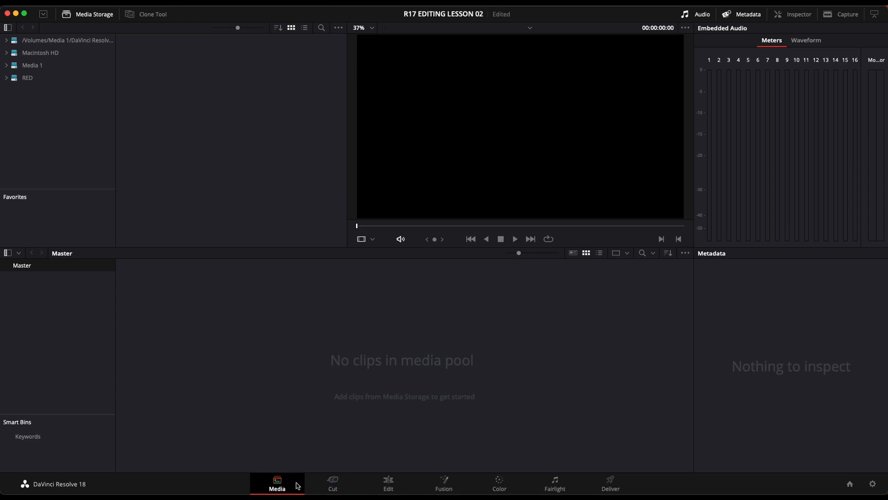
pyautogui.click(341, 480)
pyautogui.click(300, 484)
pyautogui.hotkey('shift', '3')
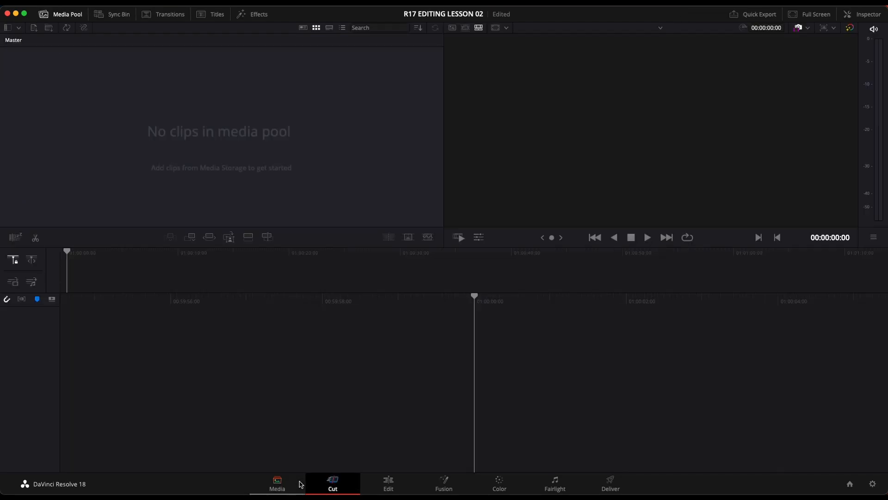
pyautogui.click(301, 484)
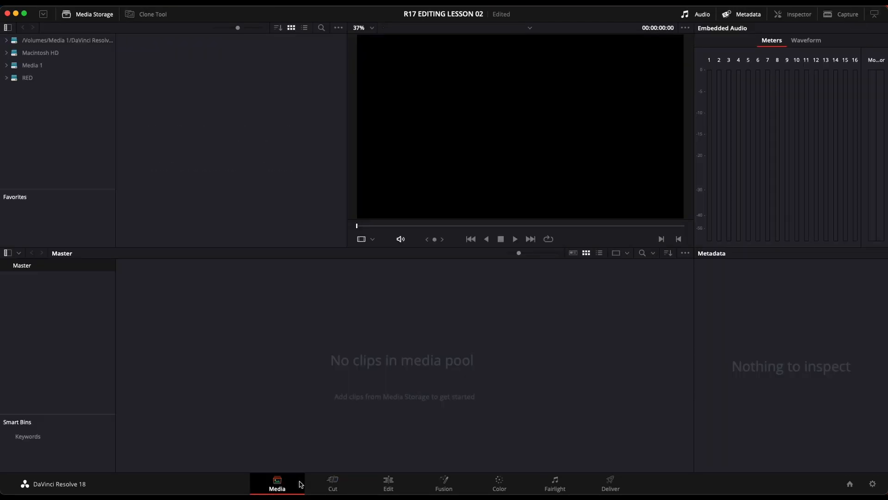
# Look through the Cut, Edit, Fusion, Color, Fairlight and Deliver pages in order, and return to the Media page
pyautogui.hotkey('shift', '3')
pyautogui.hotkey('shift', '4')
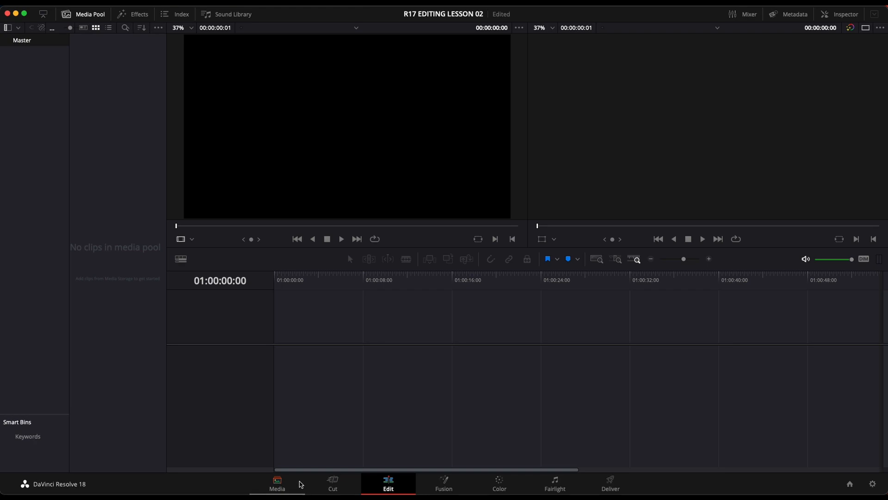
pyautogui.hotkey('shift', '5')
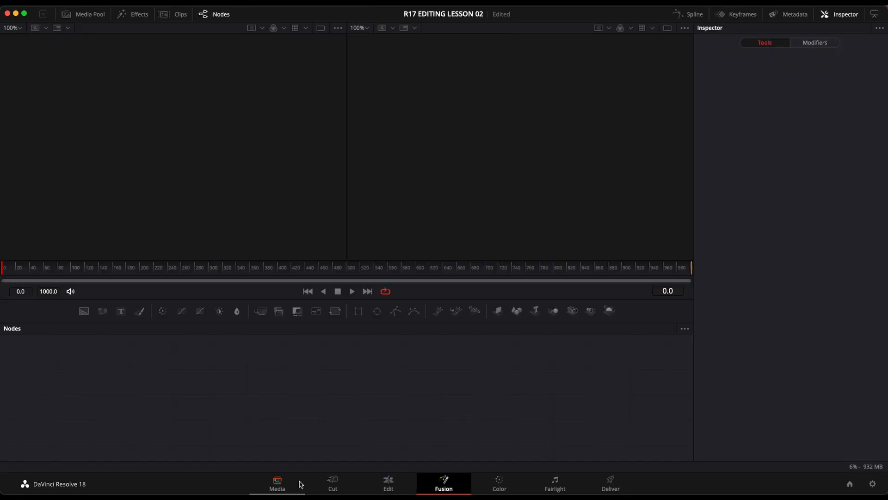
pyautogui.hotkey('shift', '6')
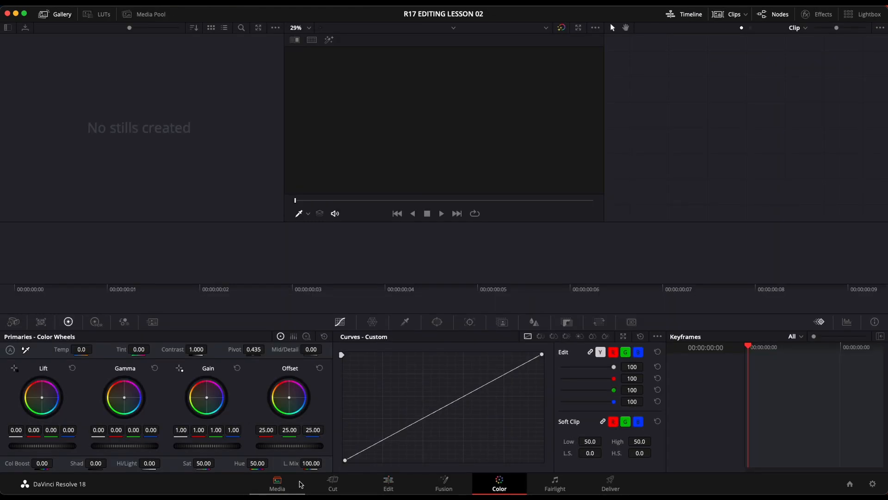
pyautogui.hotkey('shift', '7')
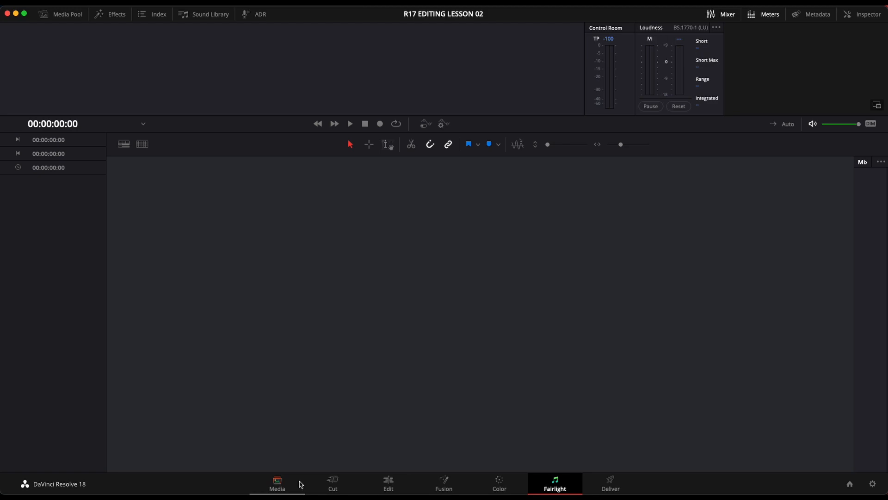
pyautogui.hotkey('shift', '8')
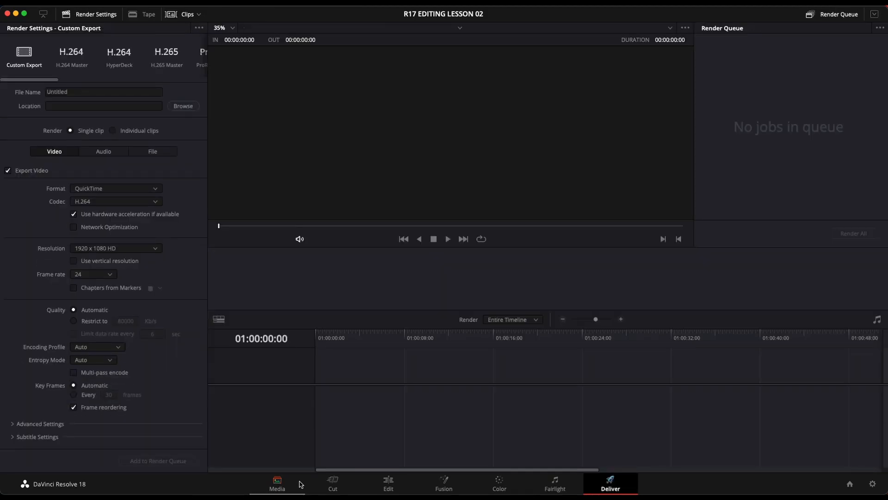
pyautogui.hotkey('shift', '2')
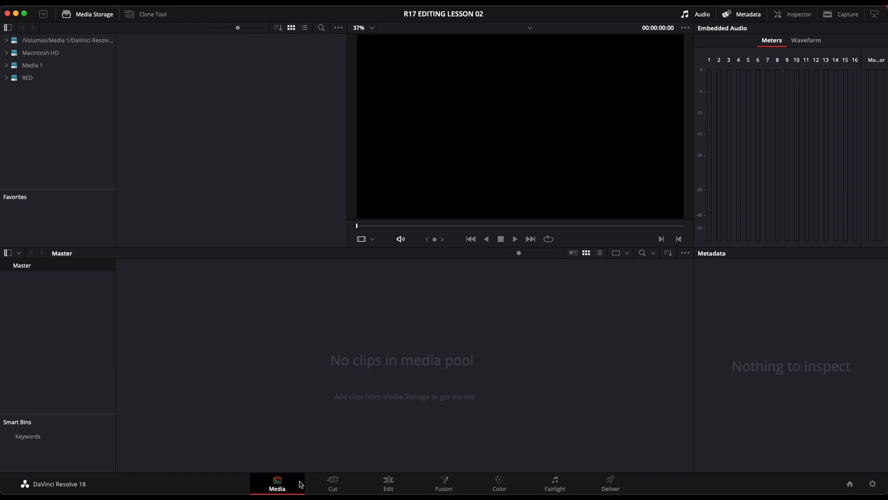
pyautogui.click(333, 475)
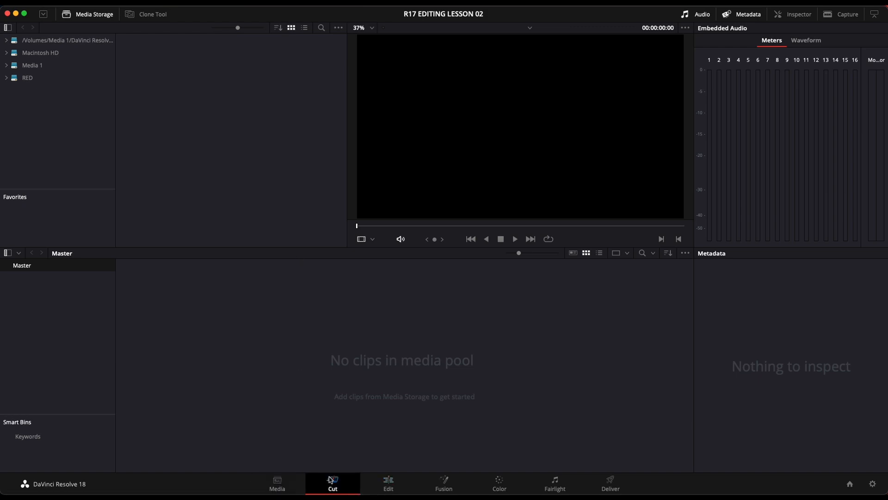
pyautogui.click(401, 477)
pyautogui.click(286, 481)
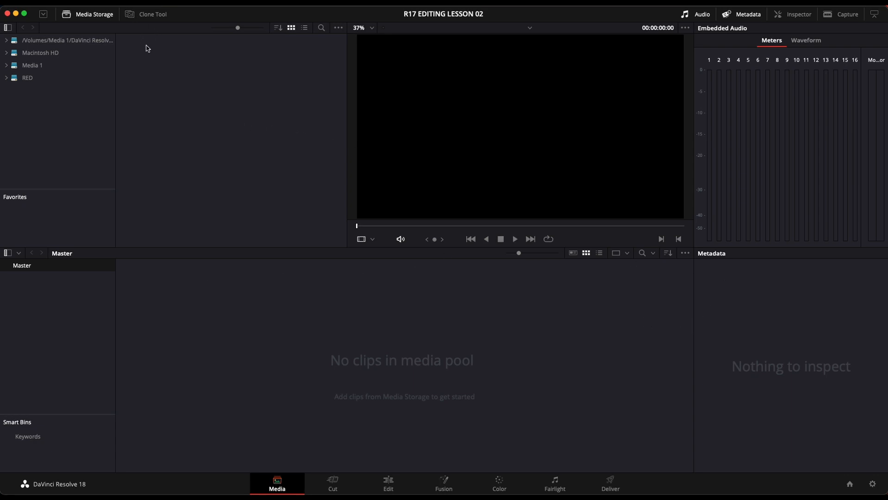
# Show the Clone Tool and add a new clone job
pyautogui.click(159, 15)
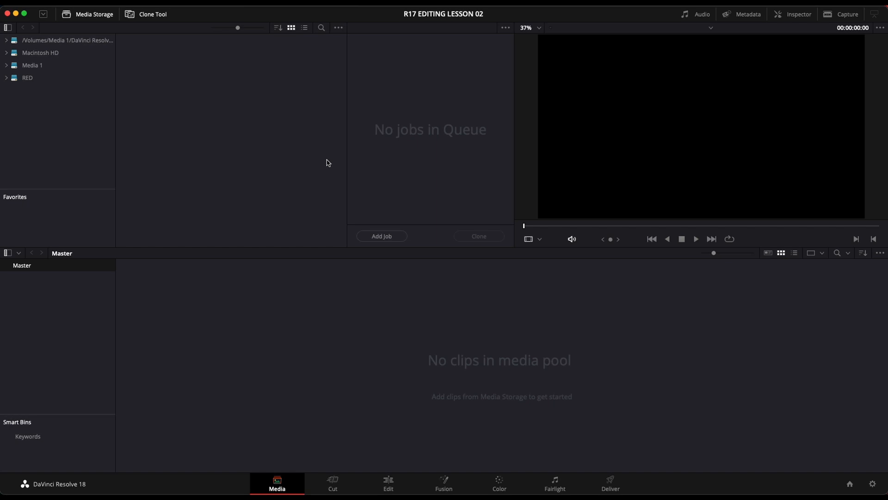
pyautogui.click(390, 238)
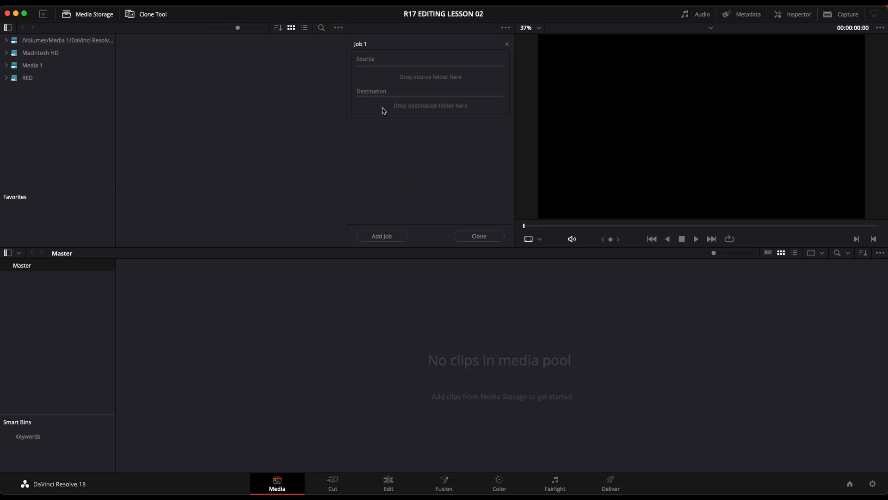
# Switch to Finder and mount R17_Editing_Lesson02.iso from the Lesson 02 Media folder inside R17 Editing's Lessons folder on the Media 1 drive
pyautogui.moveTo(411, 494)
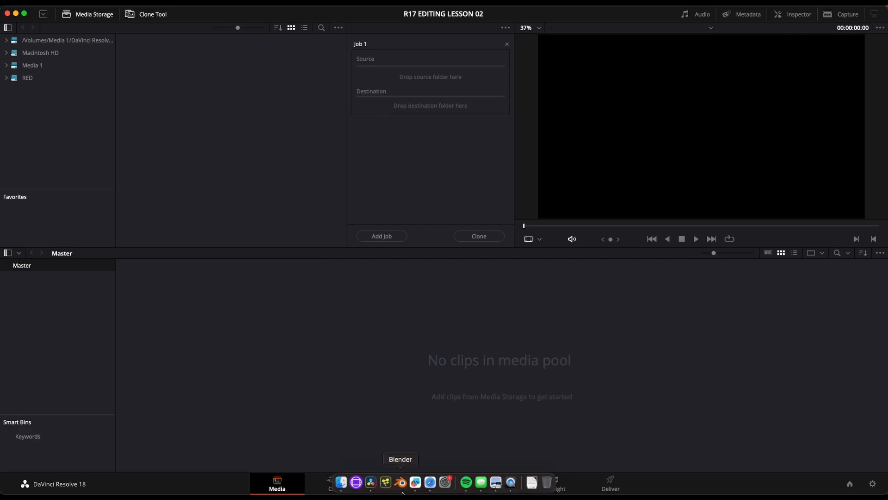
pyautogui.click(341, 490)
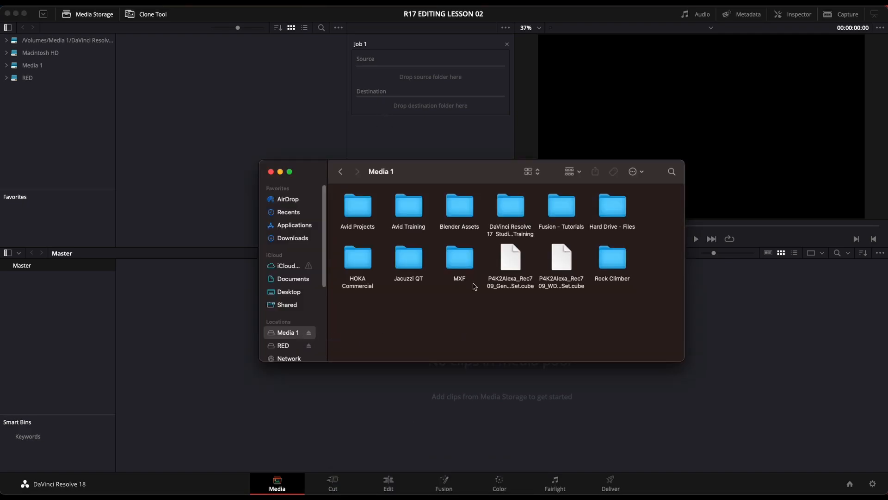
pyautogui.click(507, 204)
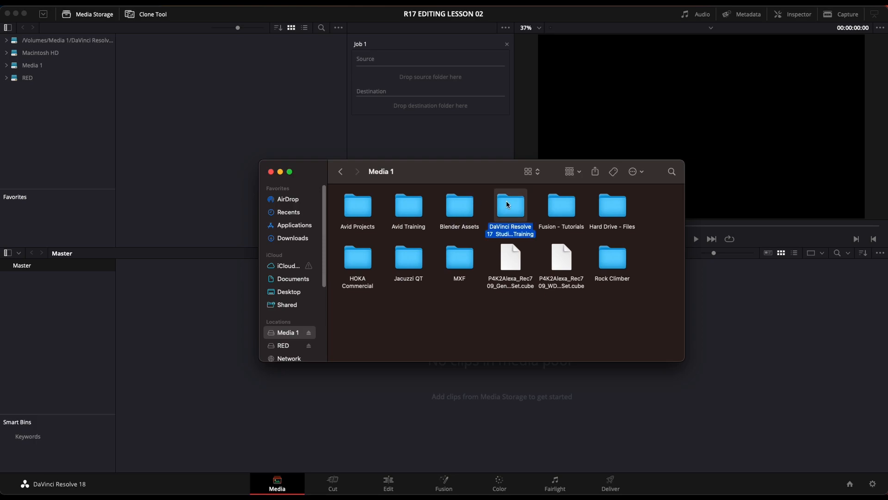
pyautogui.doubleClick(507, 204)
pyautogui.doubleClick(507, 229)
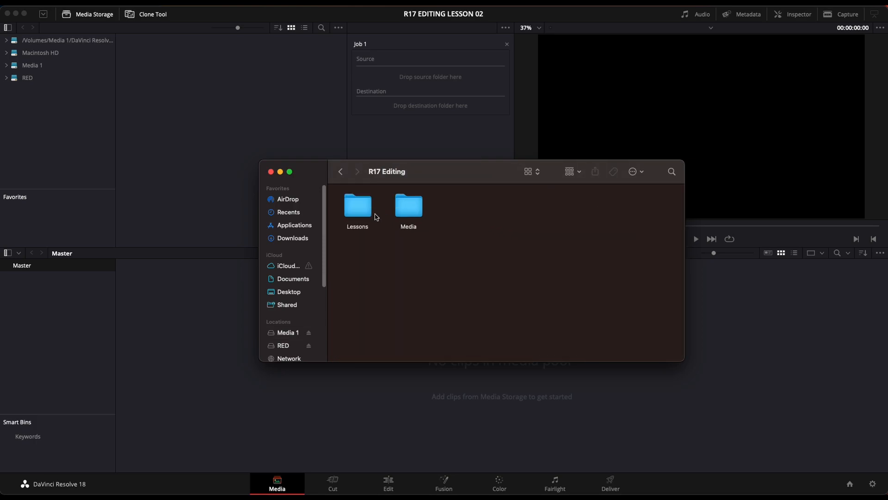
pyautogui.doubleClick(358, 209)
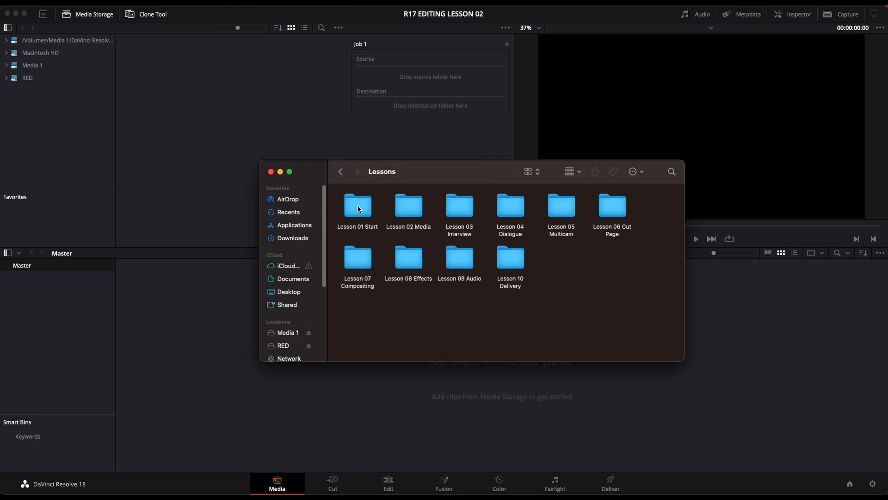
pyautogui.doubleClick(409, 207)
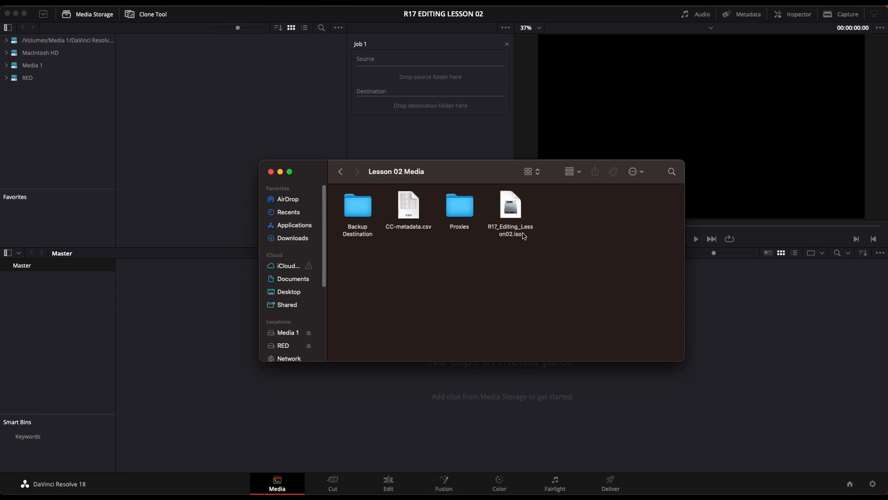
pyautogui.click(512, 213)
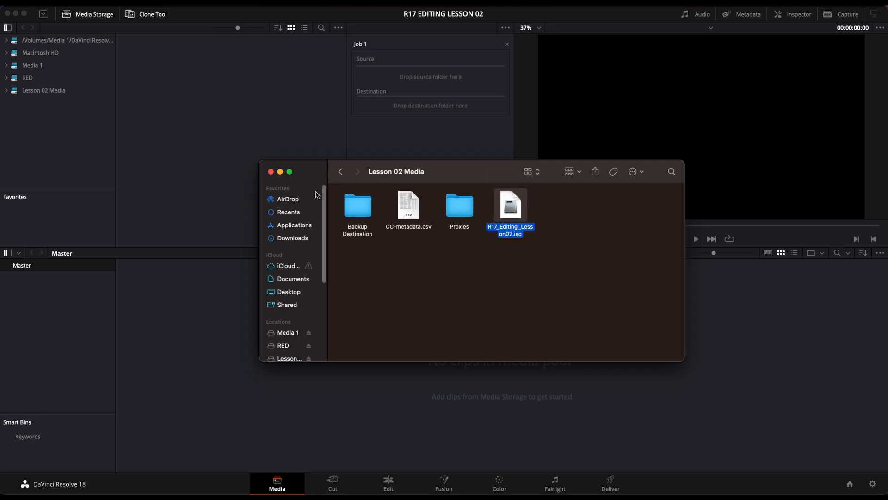
pyautogui.click(270, 172)
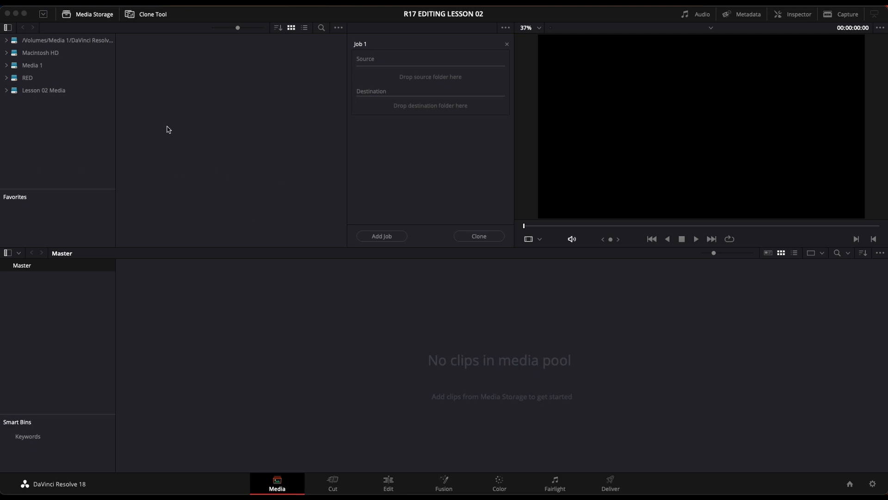
# Assign the mounted Lesson 02 Media volume as the source of clone Job 1
pyautogui.click(97, 109)
pyautogui.moveTo(26, 94); pyautogui.dragTo(427, 60)
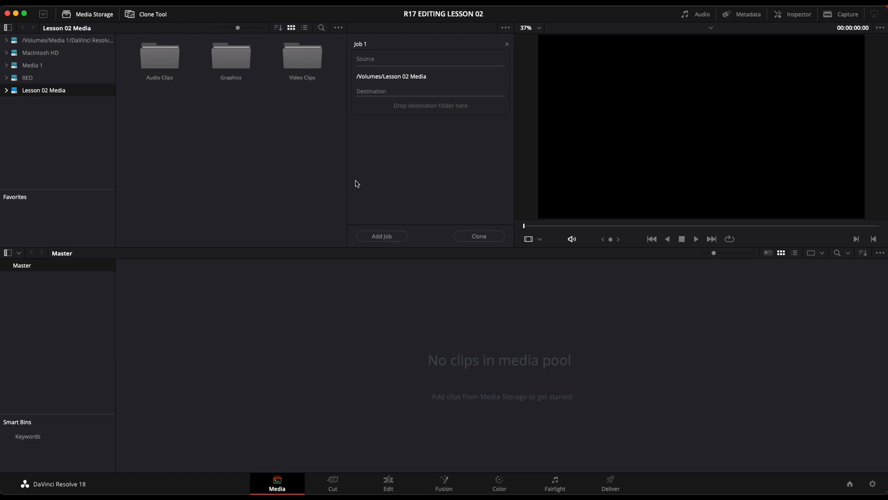
# Try to add the Backup Destination folder from R17 Editing's Lessons/Lesson 02 Media folder on Media 1 as a new media storage location
pyautogui.rightClick(54, 124)
pyautogui.click(90, 131)
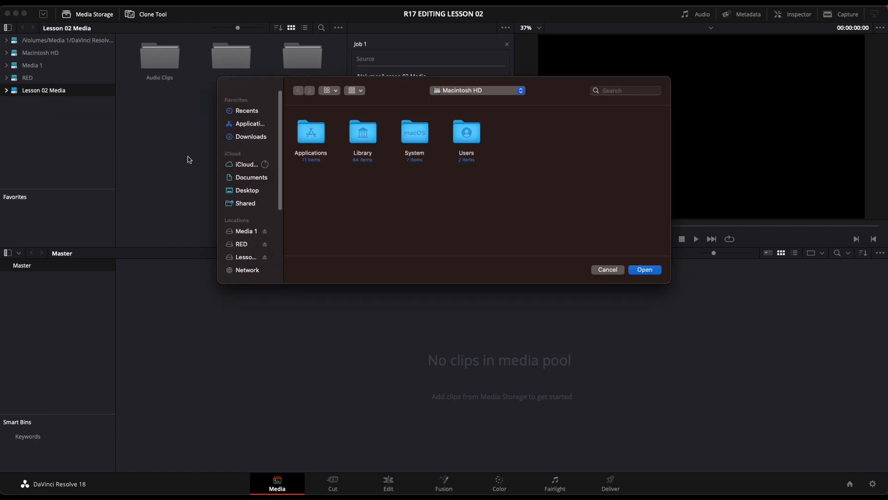
pyautogui.click(251, 232)
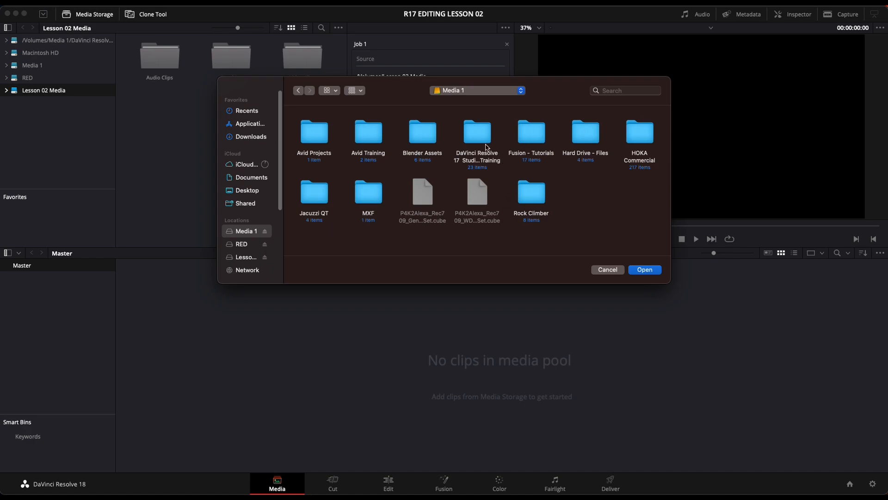
pyautogui.doubleClick(476, 134)
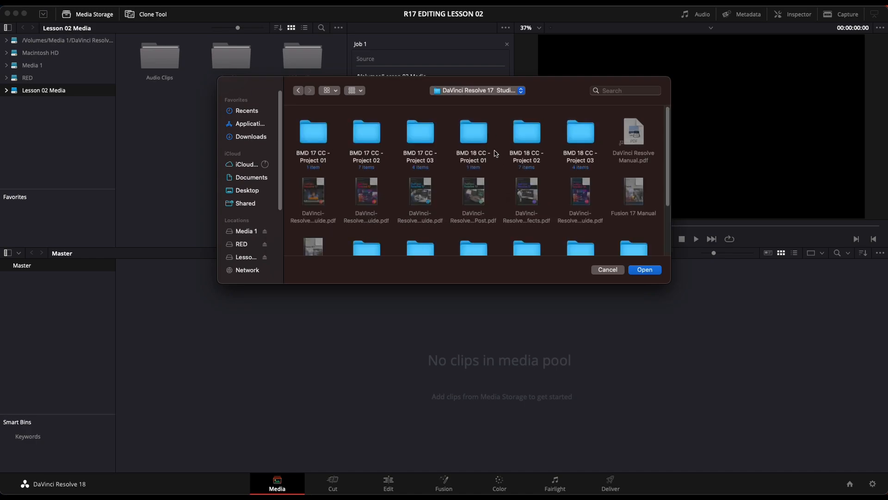
pyautogui.scroll(-5, 516, 208)
pyautogui.doubleClick(418, 157)
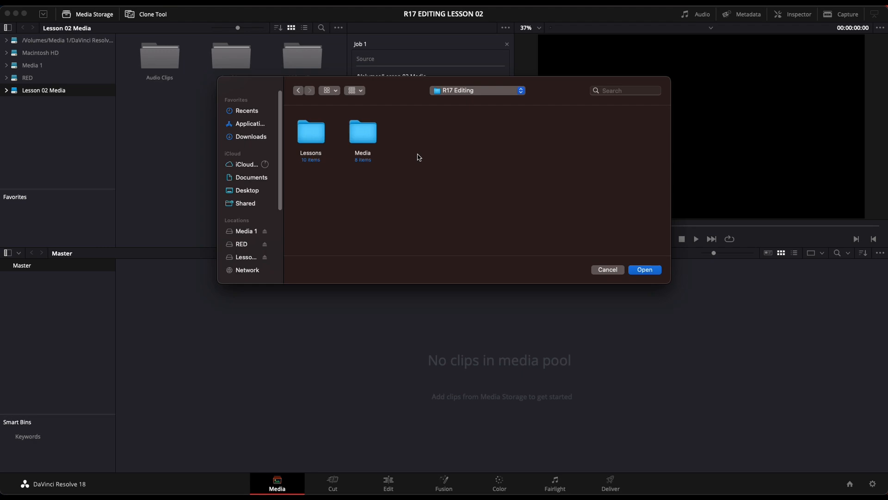
pyautogui.doubleClick(312, 134)
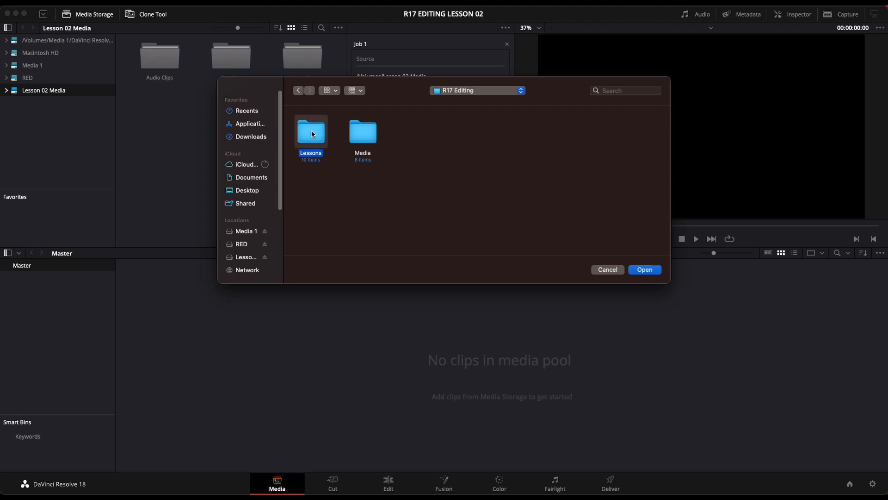
pyautogui.doubleClick(372, 134)
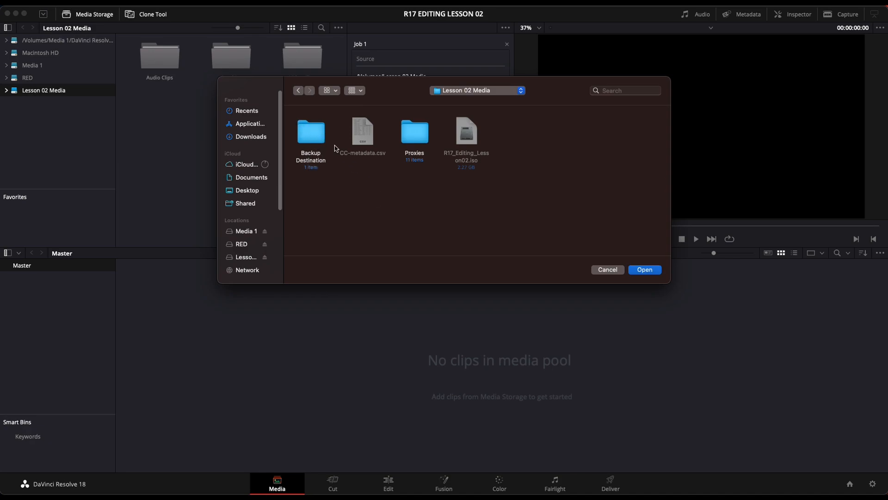
pyautogui.click(311, 139)
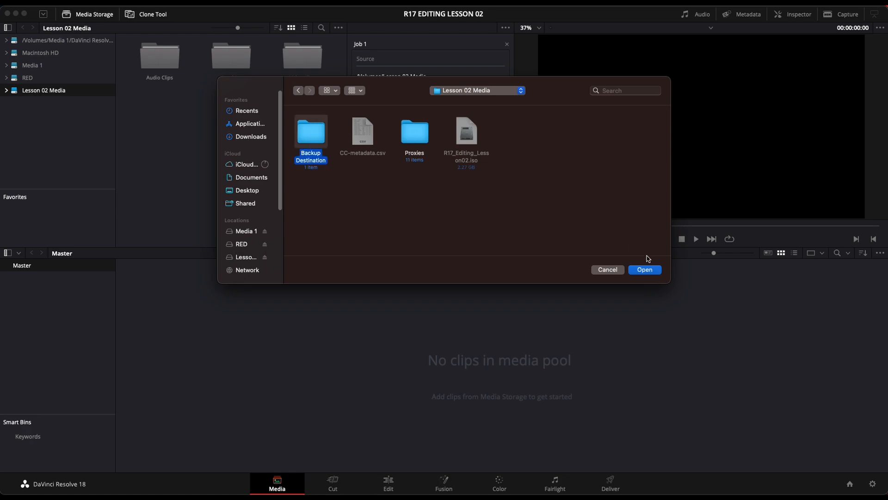
pyautogui.click(652, 273)
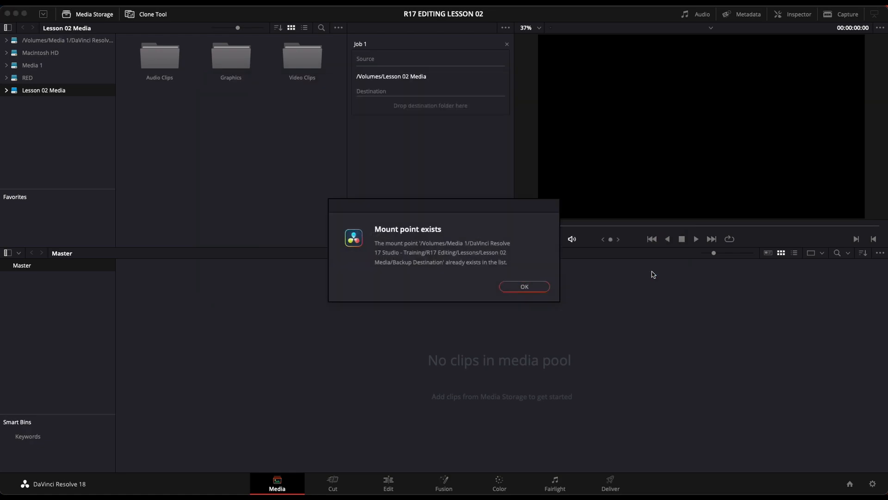
pyautogui.click(529, 289)
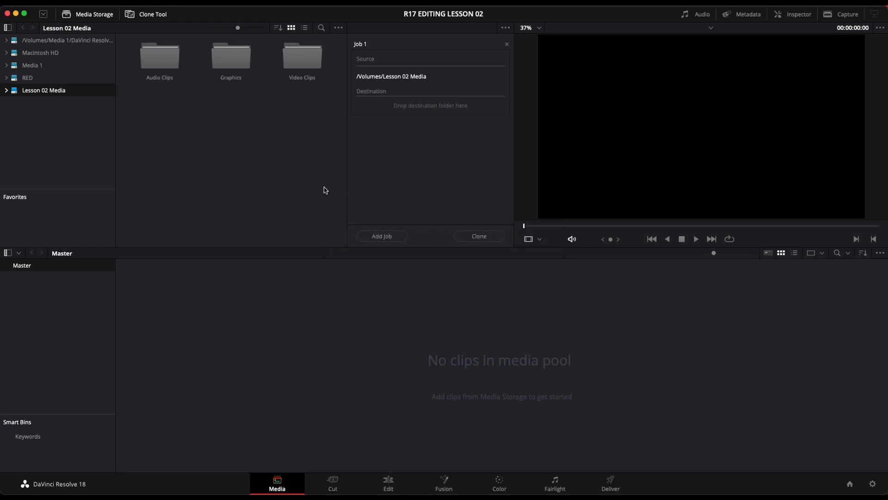
# Open the existing Backup Destination location in the media storage list and make the list narrower
pyautogui.rightClick(57, 126)
pyautogui.click(68, 126)
pyautogui.click(8, 42)
pyautogui.moveTo(116, 41); pyautogui.dragTo(93, 66)
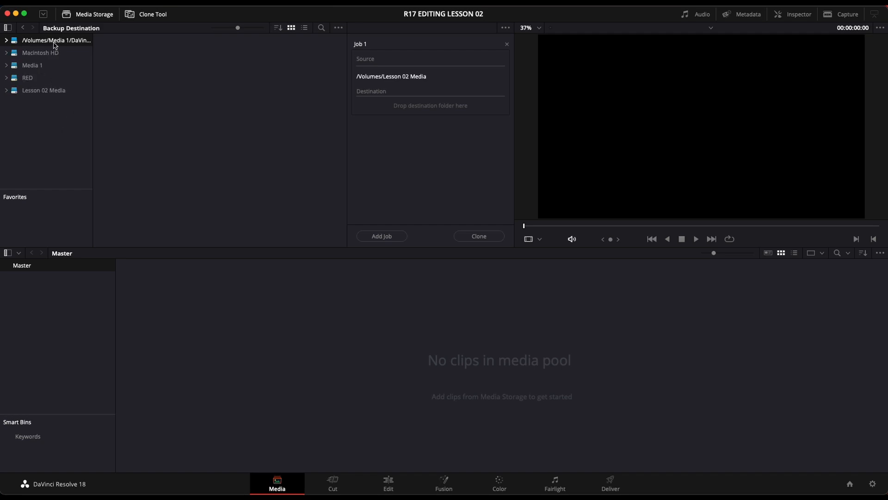
# Try to remove the Backup Destination mount from the Media Storage preferences and save, closing the preferences without changes
pyautogui.click(79, 3)
pyautogui.moveTo(44, 2)
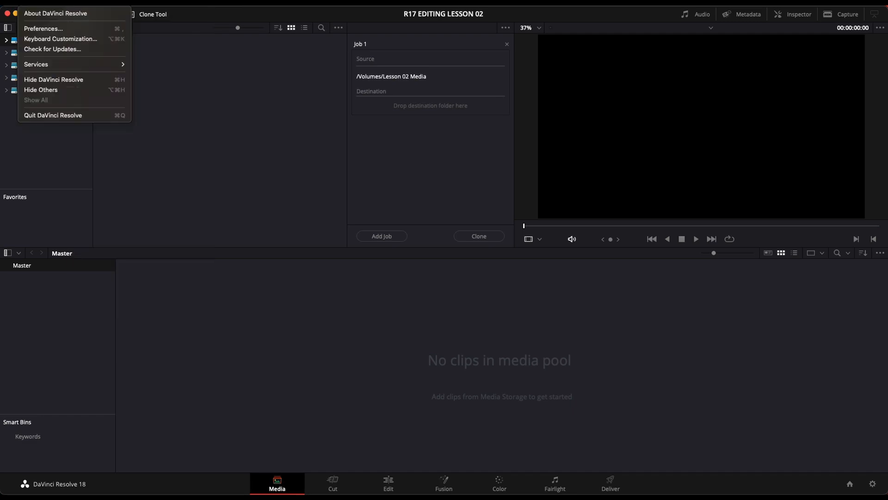
pyautogui.click(43, 28)
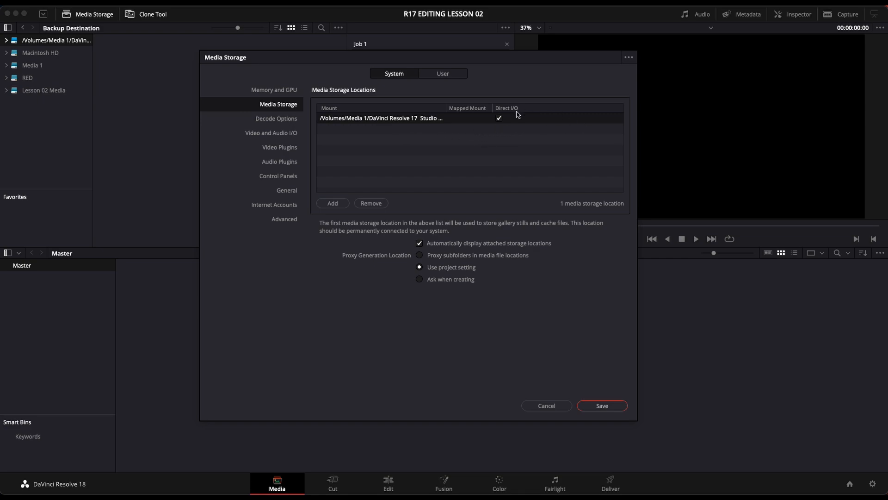
pyautogui.click(370, 204)
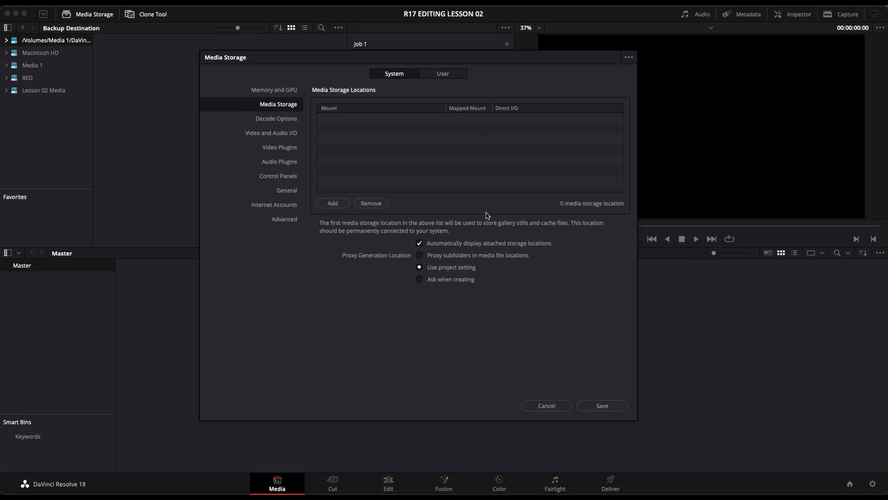
pyautogui.click(601, 406)
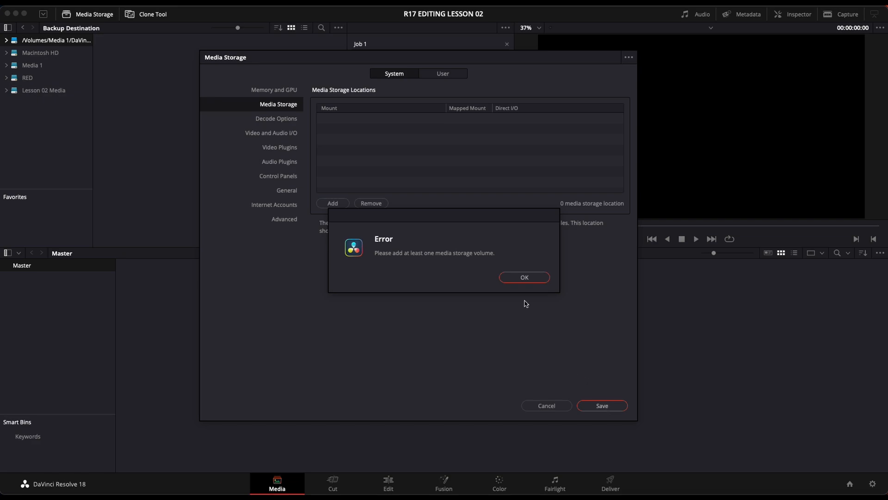
pyautogui.click(525, 277)
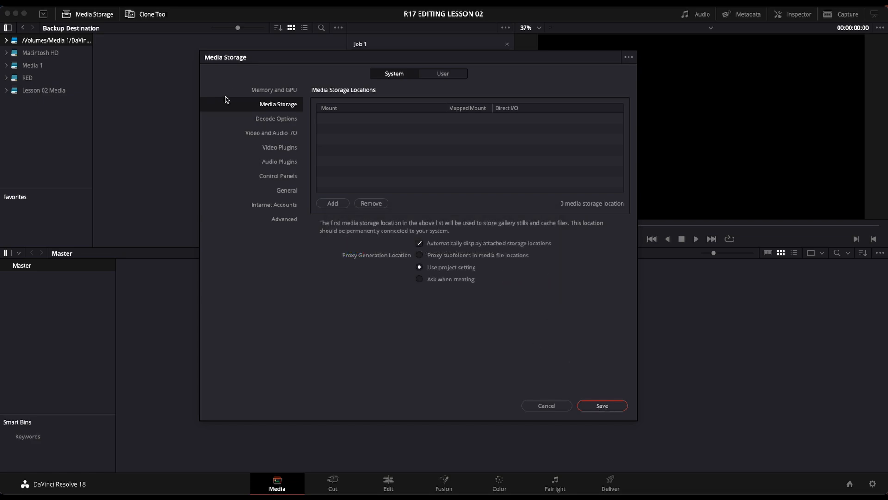
pyautogui.click(598, 408)
pyautogui.click(531, 278)
pyautogui.click(546, 406)
# Widen the media storage location list to show more of the Backup Destination location's path
pyautogui.moveTo(92, 51); pyautogui.dragTo(166, 69)
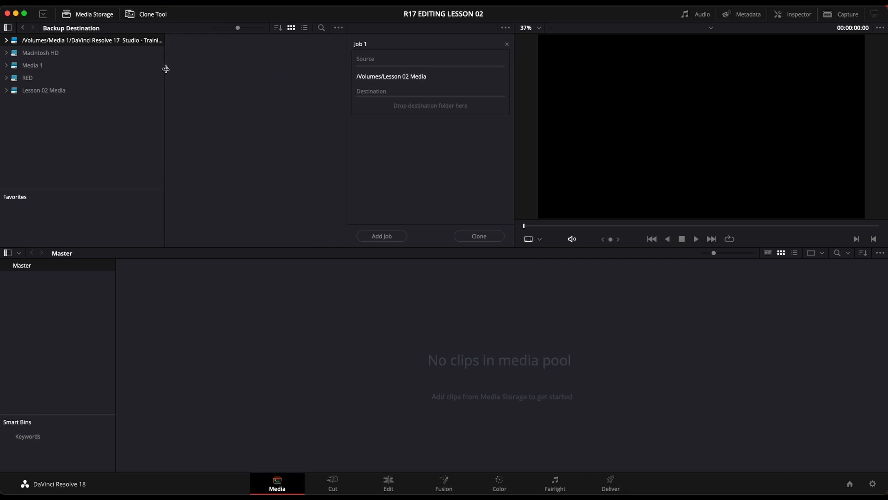
# Try again to delete the only mount in the Media Storage preferences, and discard the change
pyautogui.moveTo(82, 4)
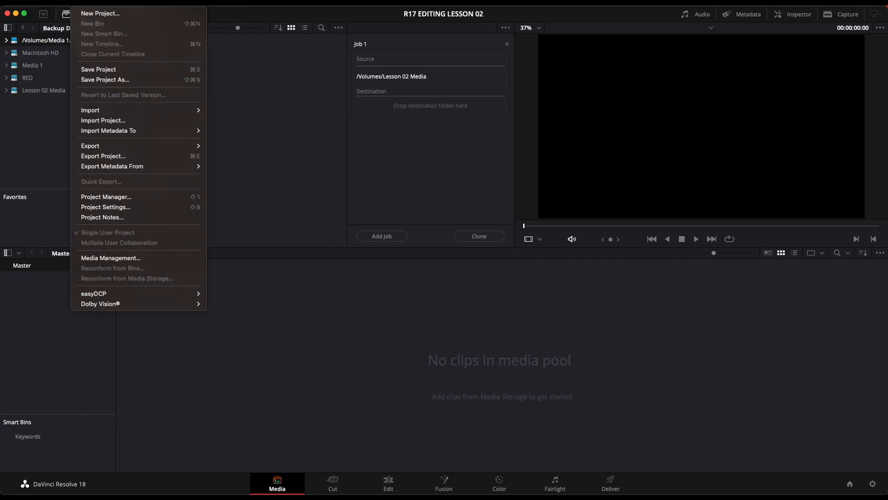
pyautogui.moveTo(51, 4)
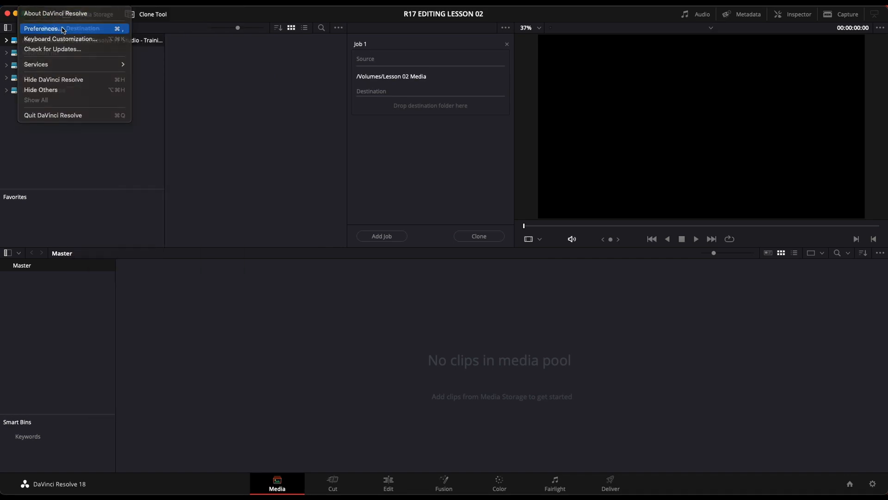
pyautogui.click(52, 29)
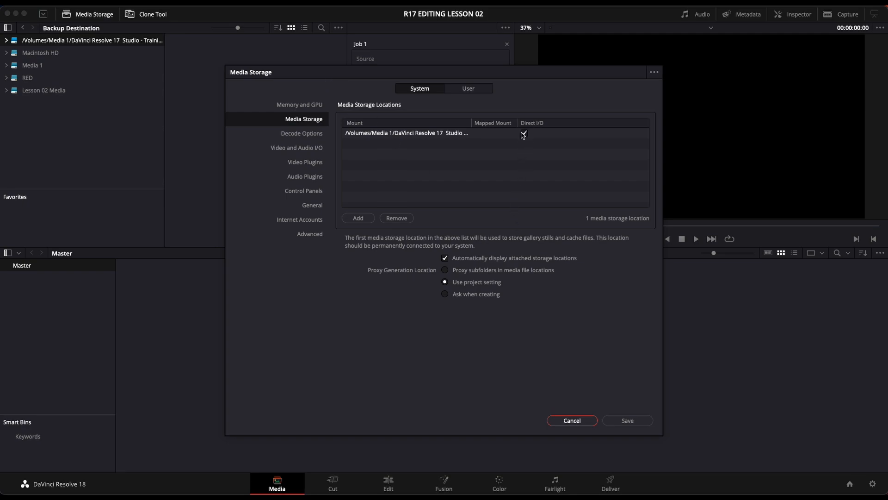
pyautogui.click(430, 134)
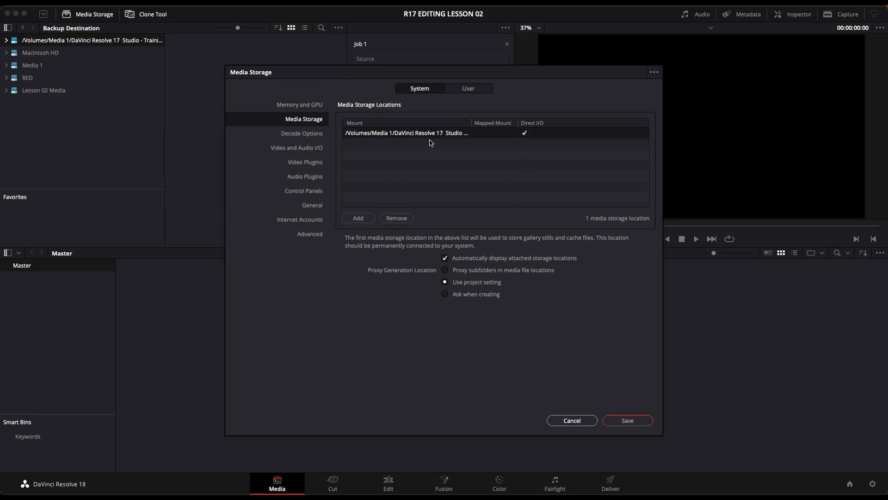
pyautogui.click(398, 219)
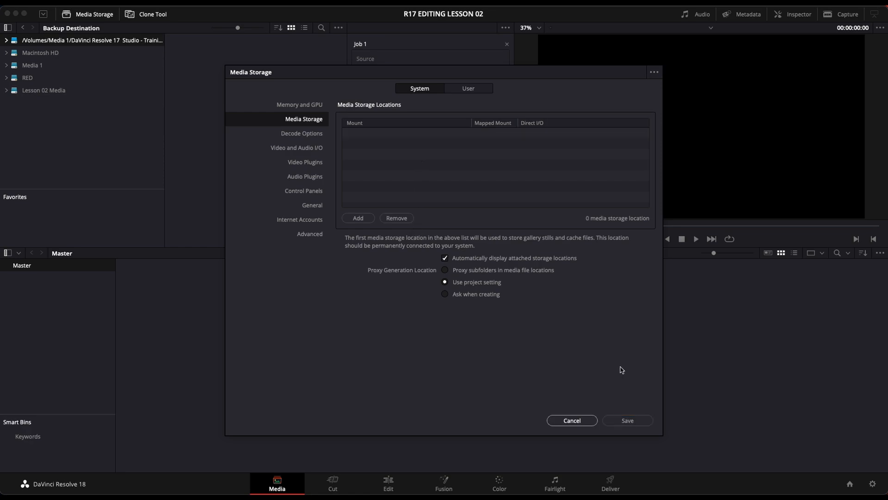
pyautogui.click(640, 421)
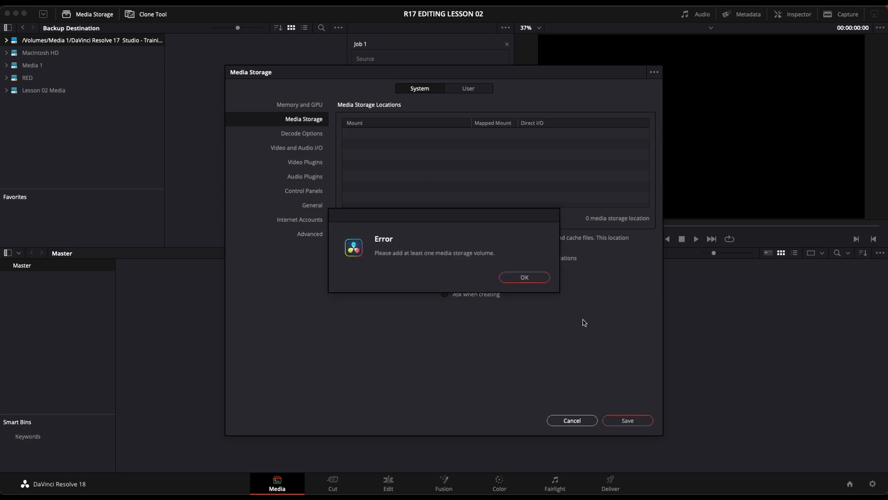
pyautogui.click(533, 279)
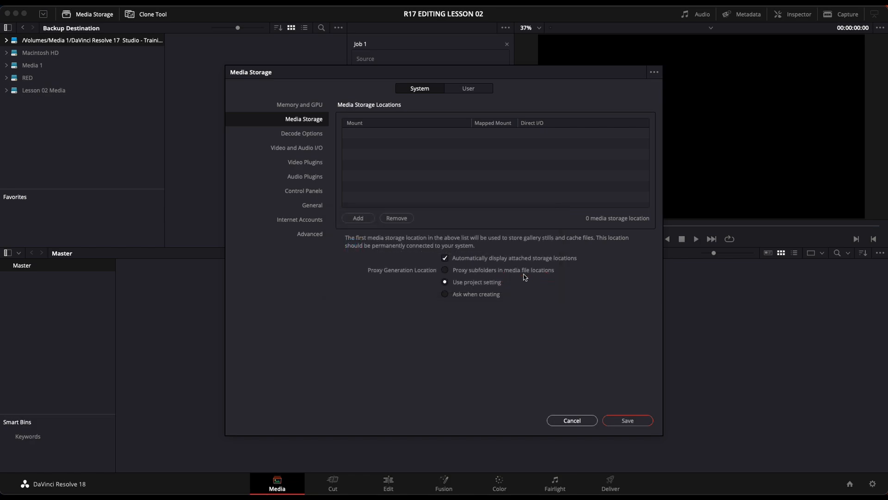
pyautogui.click(572, 421)
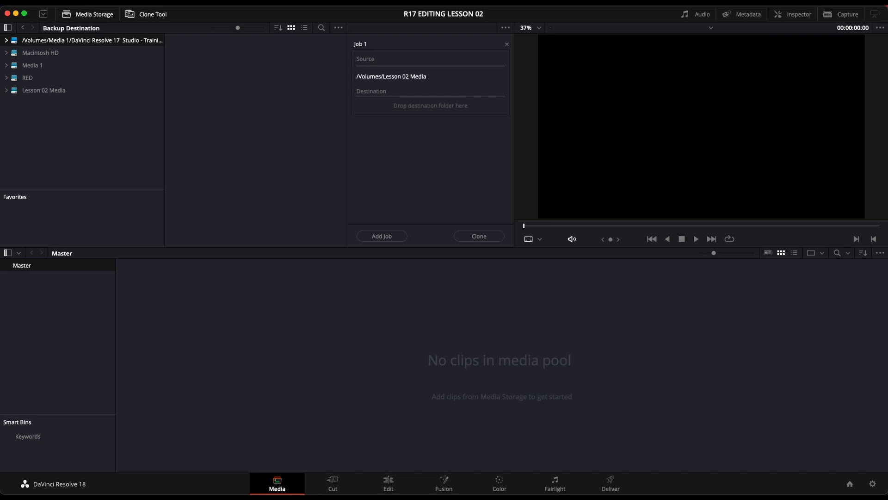
# Check the Media Storage locations in the system preferences and close them without saving
pyautogui.click(81, 3)
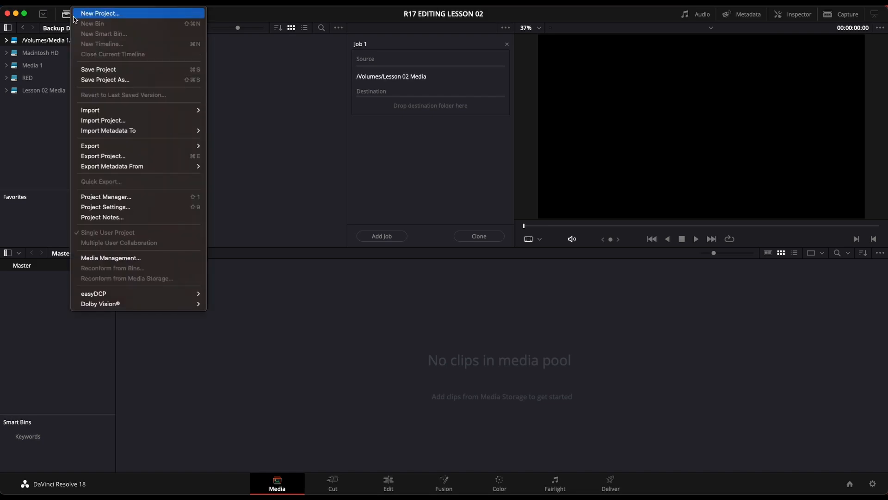
pyautogui.click(56, 36)
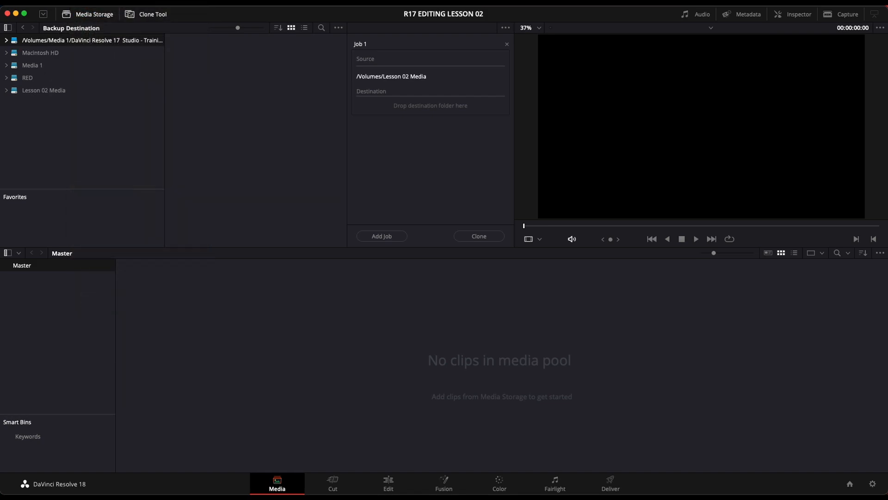
pyautogui.click(81, 2)
pyautogui.moveTo(53, 3)
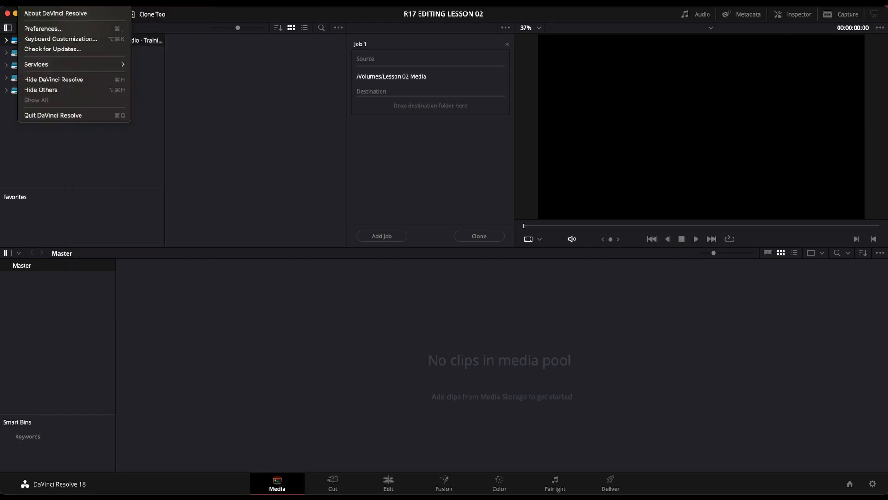
pyautogui.click(56, 29)
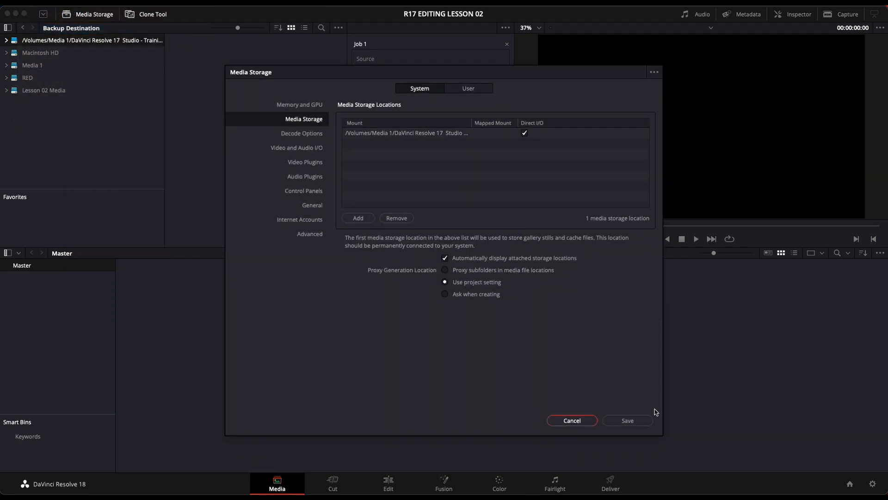
pyautogui.click(558, 419)
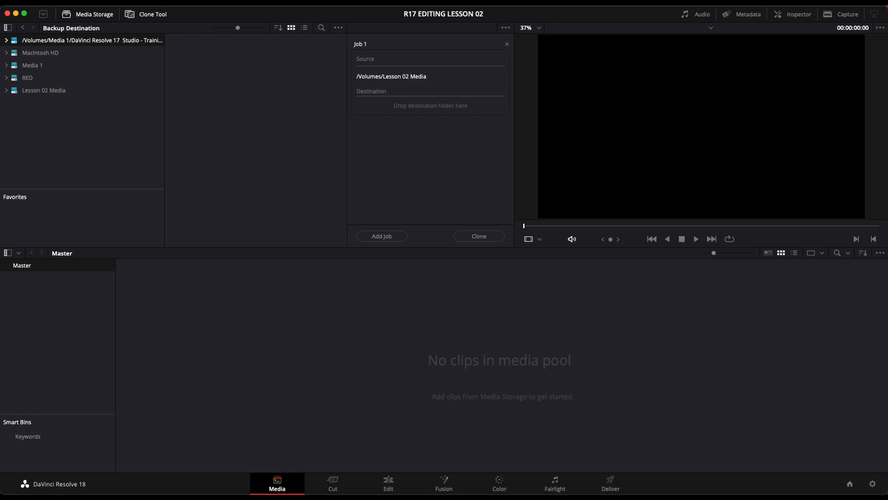
# Assign the Backup Destination location as the destination of clone Job 1
pyautogui.rightClick(73, 114)
pyautogui.click(146, 164)
pyautogui.moveTo(153, 44)
pyautogui.mouseDown()
pyautogui.moveTo(424, 121)
pyautogui.moveTo(414, 113)
pyautogui.mouseUp()
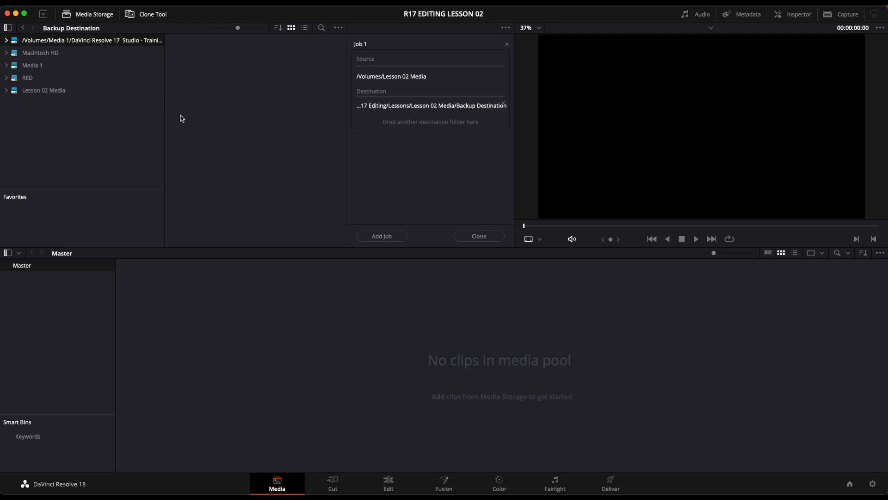
# Review the clone source and clone destination commands offered for the Lesson 02 Media volume without applying them
pyautogui.rightClick(81, 118)
pyautogui.click(64, 118)
pyautogui.rightClick(60, 89)
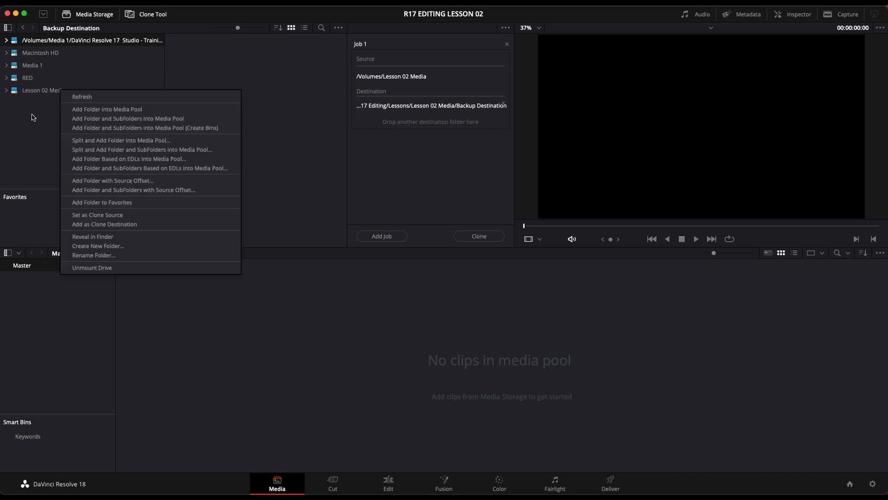
pyautogui.click(33, 114)
pyautogui.rightClick(56, 89)
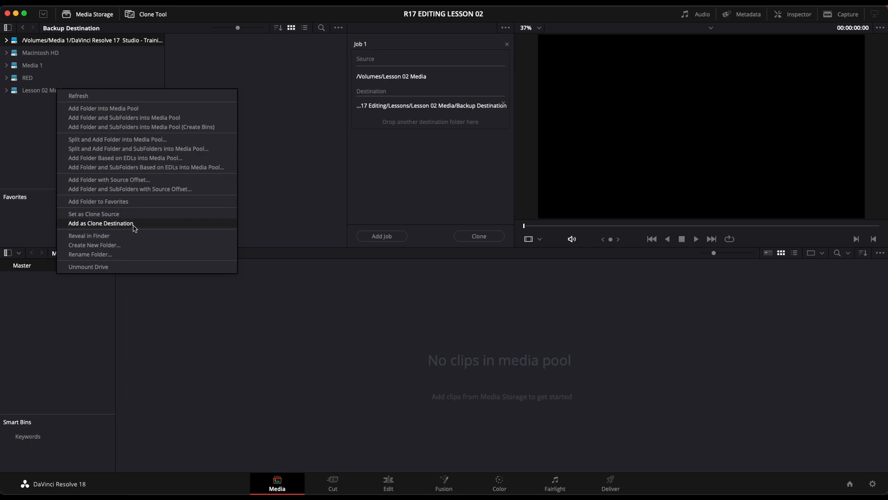
pyautogui.click(26, 173)
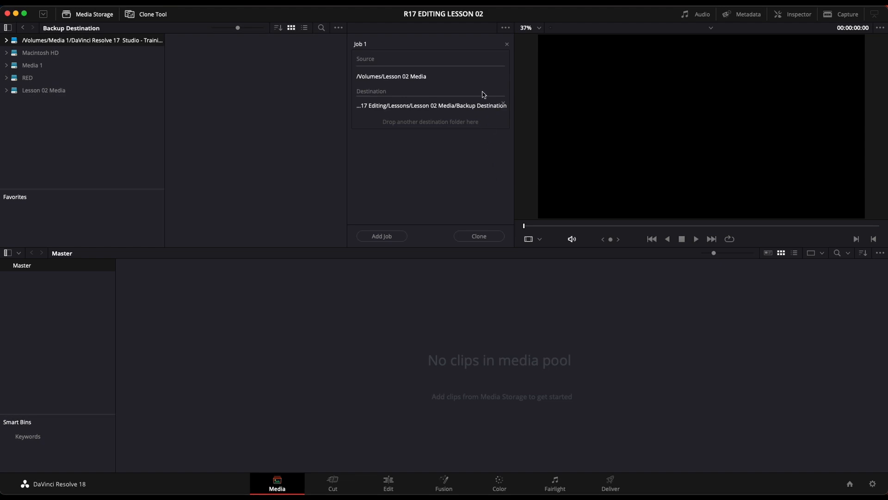
# Set the clone checksum type to MD5 and run clone Job 1
pyautogui.click(506, 28)
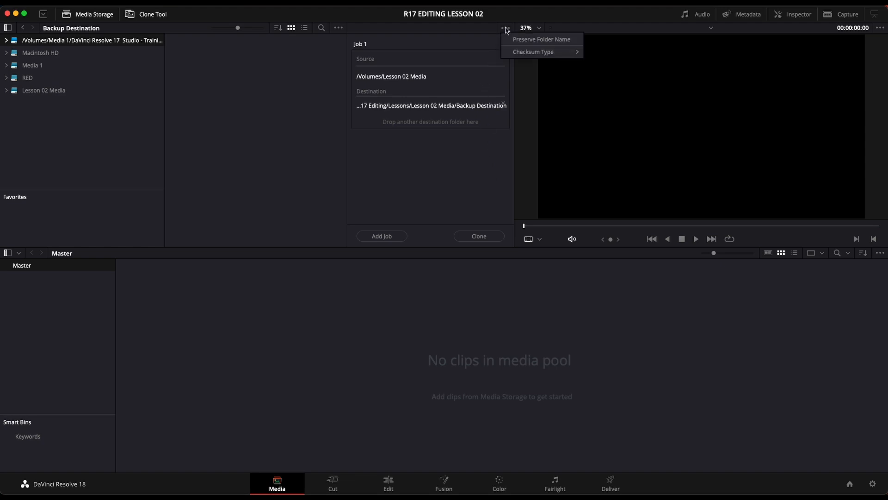
pyautogui.moveTo(543, 52)
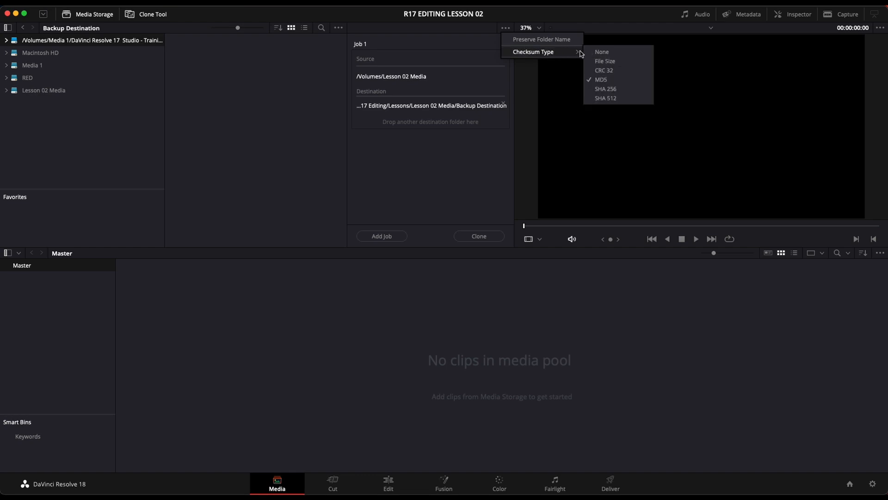
pyautogui.click(614, 81)
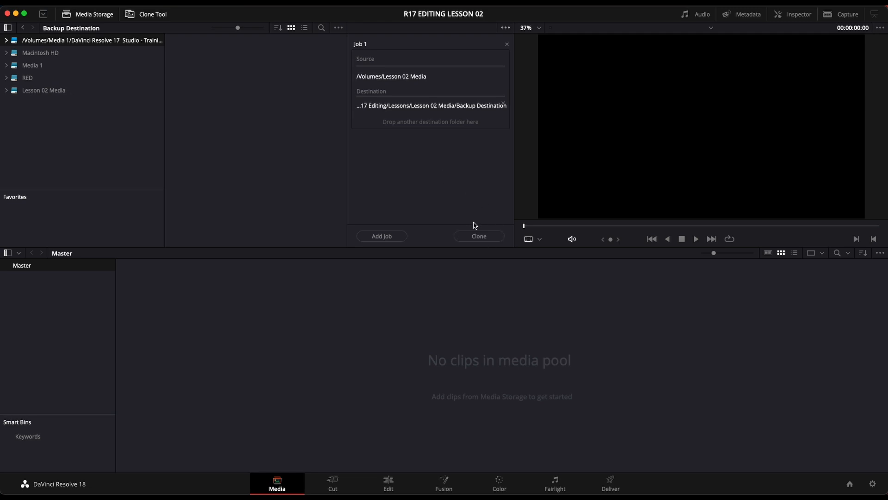
pyautogui.click(495, 239)
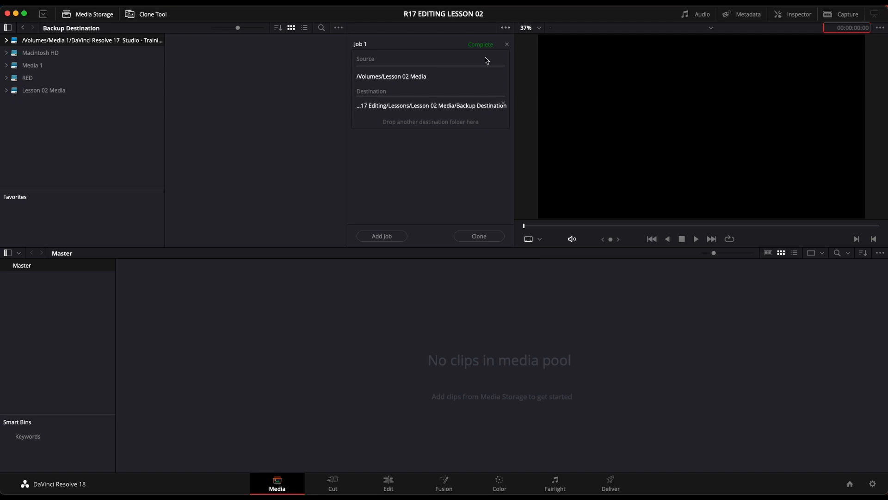
# Switch to Finder and open the Backup Destination folder inside R17 Editing > Lessons > Lesson 02 Media on the Media 1 drive
pyautogui.moveTo(382, 484)
pyautogui.click(341, 483)
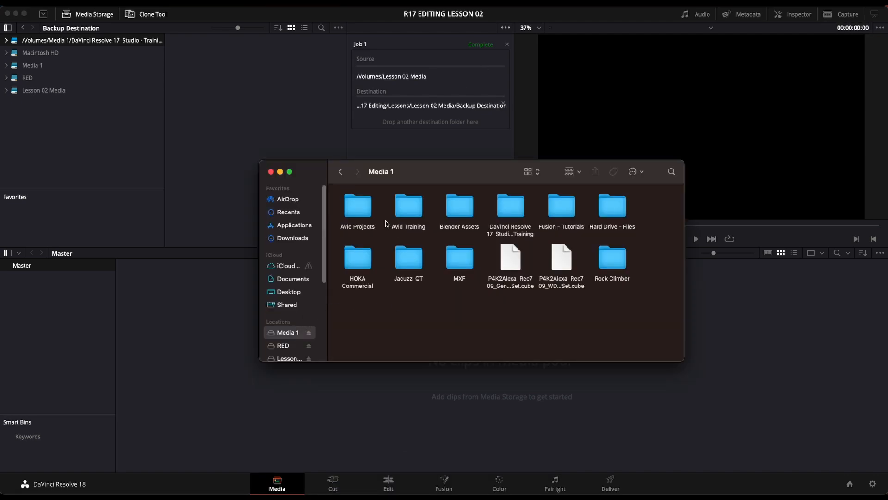
pyautogui.doubleClick(513, 208)
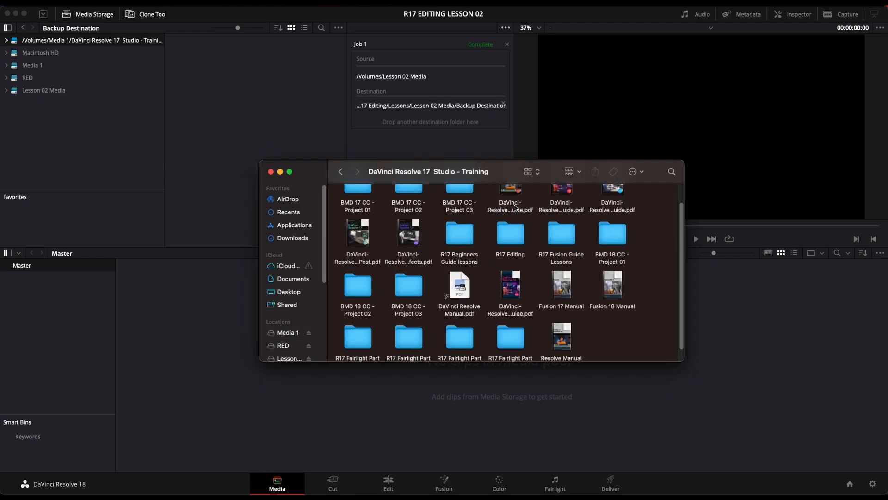
pyautogui.doubleClick(505, 234)
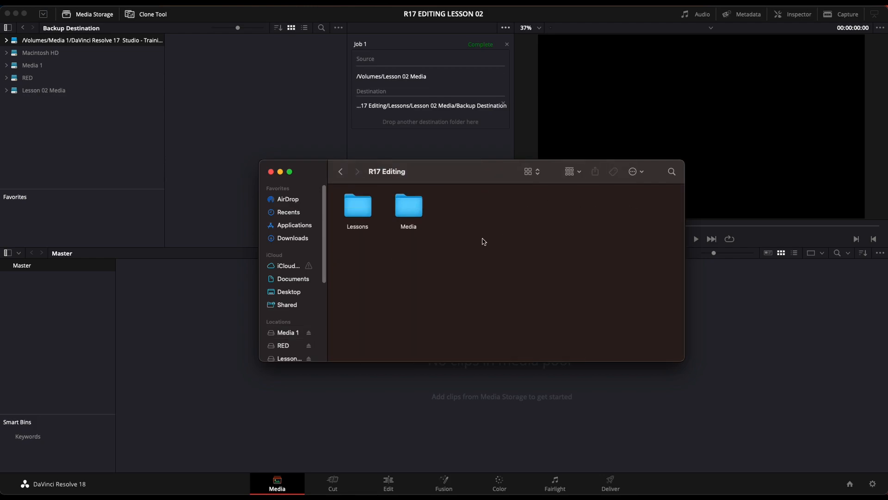
pyautogui.doubleClick(360, 207)
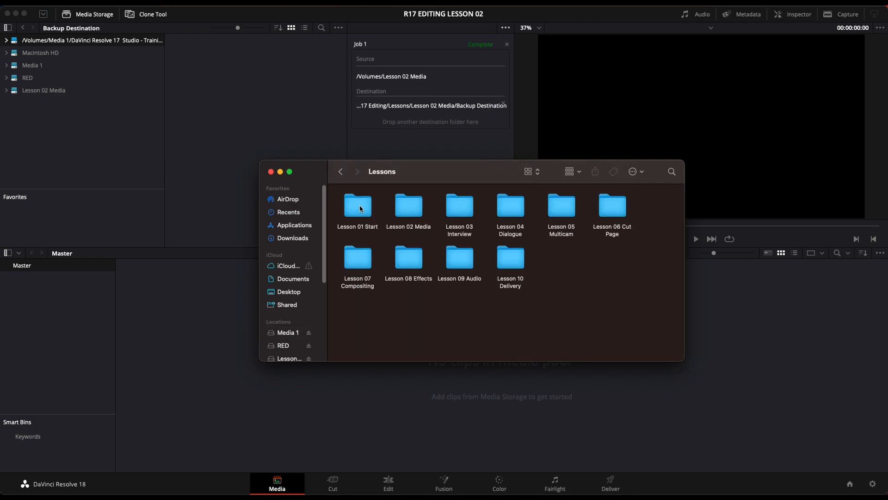
pyautogui.doubleClick(410, 220)
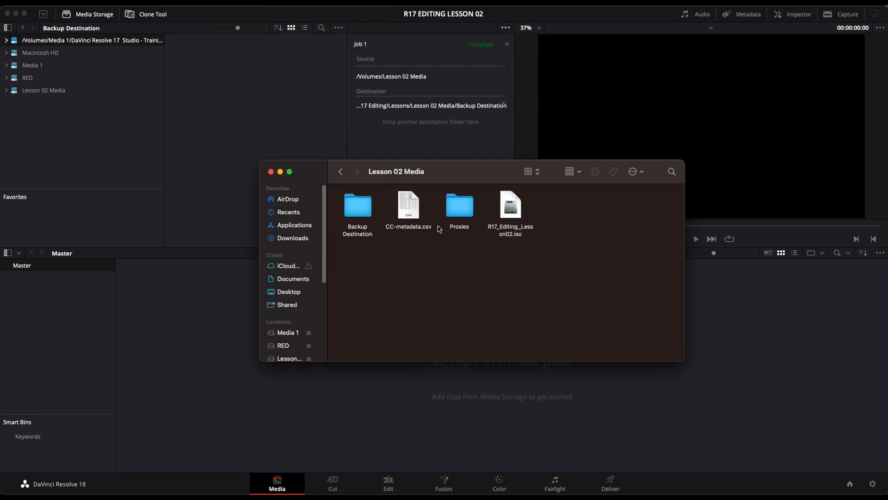
pyautogui.click(345, 204)
pyautogui.doubleClick(345, 204)
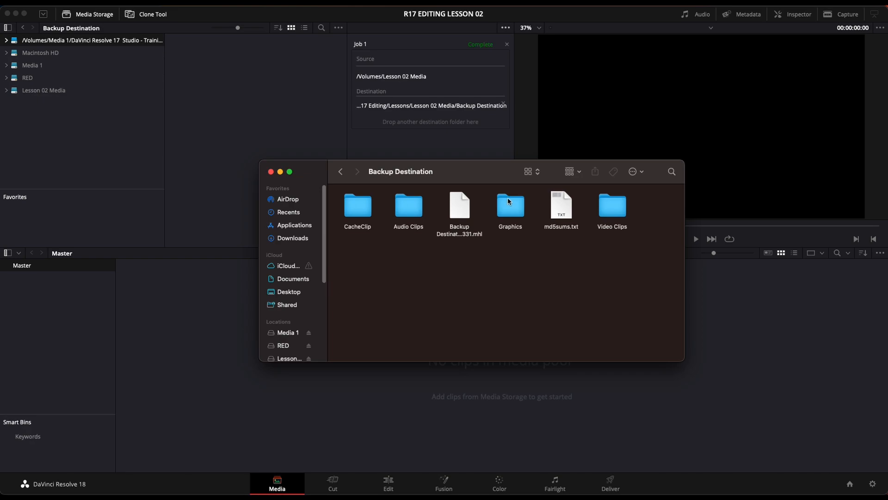
# Compare the Lesson 02 Media folder with the cloned contents of Backup Destination, and close the Finder window
pyautogui.click(341, 172)
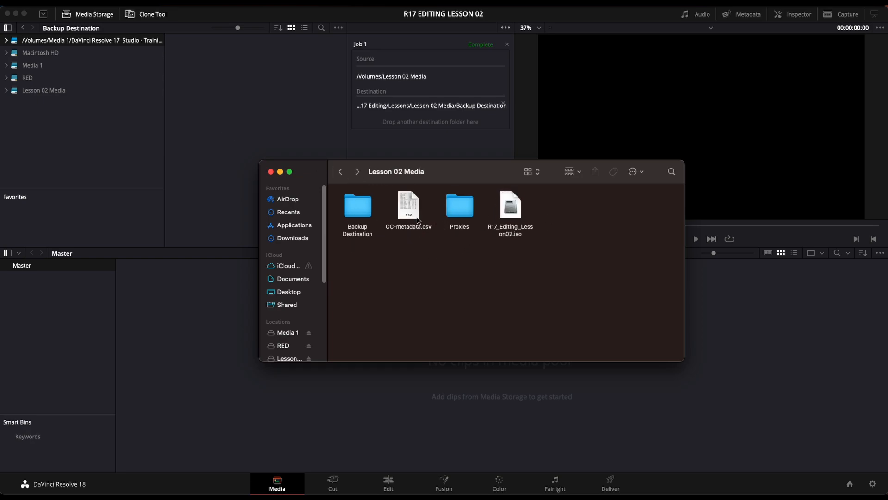
pyautogui.doubleClick(350, 212)
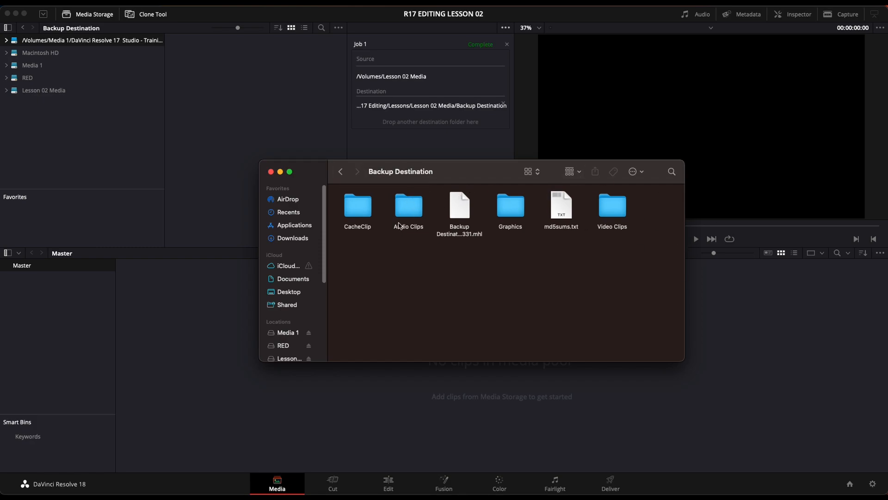
pyautogui.click(340, 172)
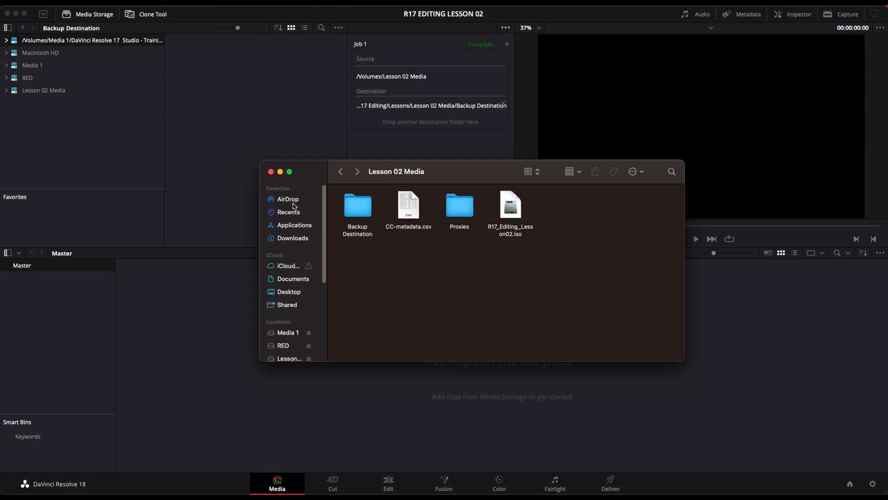
pyautogui.doubleClick(352, 201)
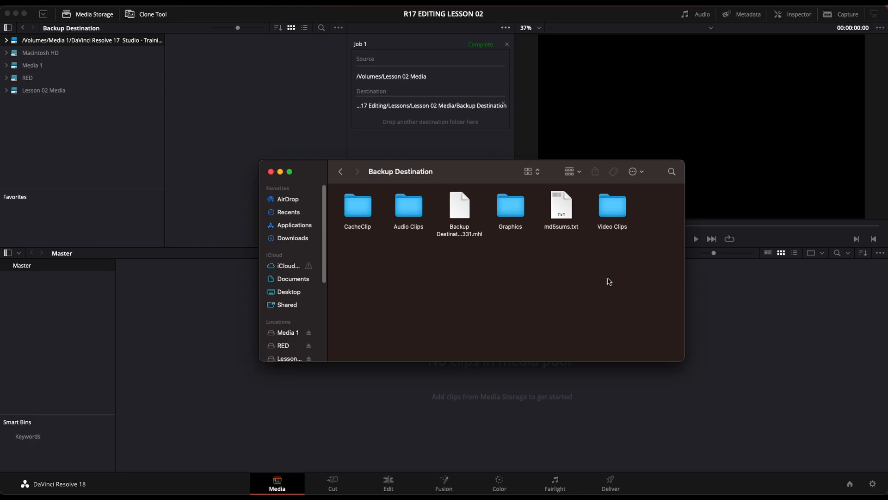
pyautogui.click(271, 172)
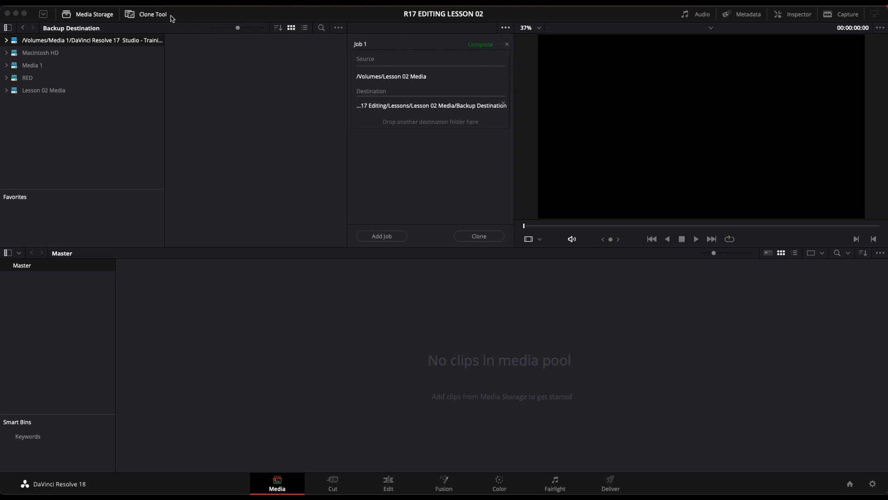
# Remove the finished Job 1 from the clone queue and close the Clone Tool
pyautogui.click(507, 44)
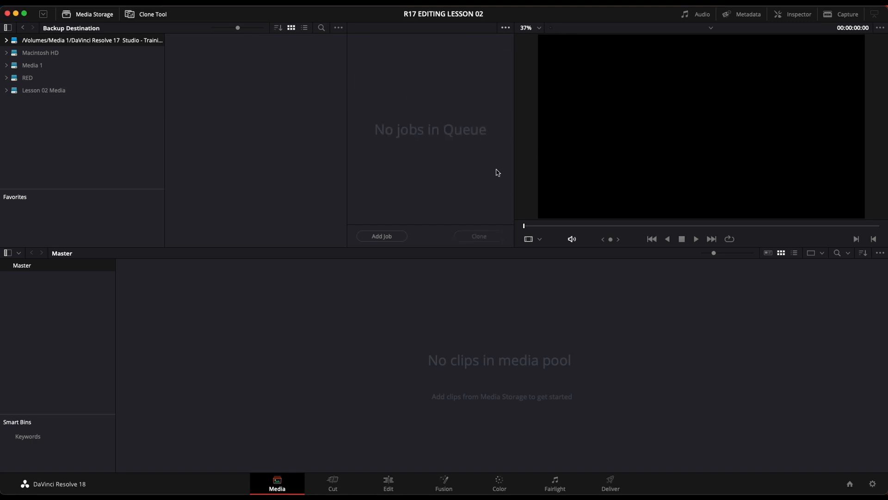
pyautogui.click(145, 14)
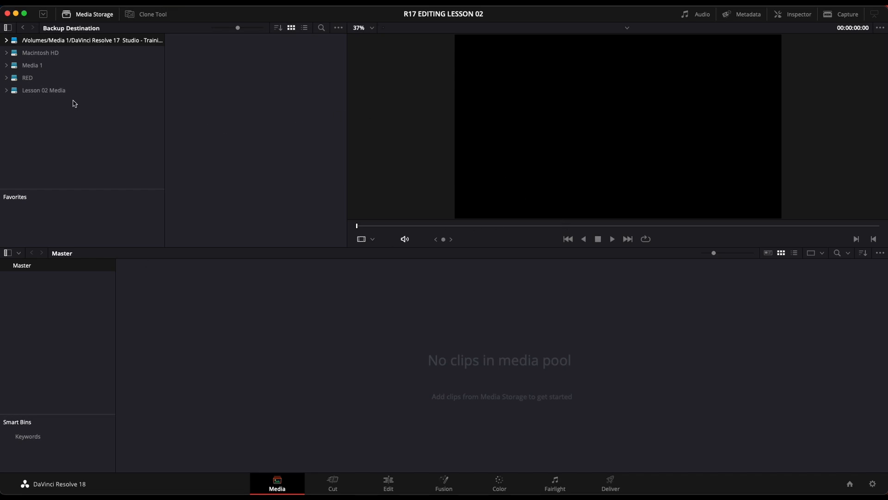
# Unmount the Lesson 02 Media drive, and add the Backup Destination folder and its subfolders to the media pool with bins created
pyautogui.rightClick(46, 92)
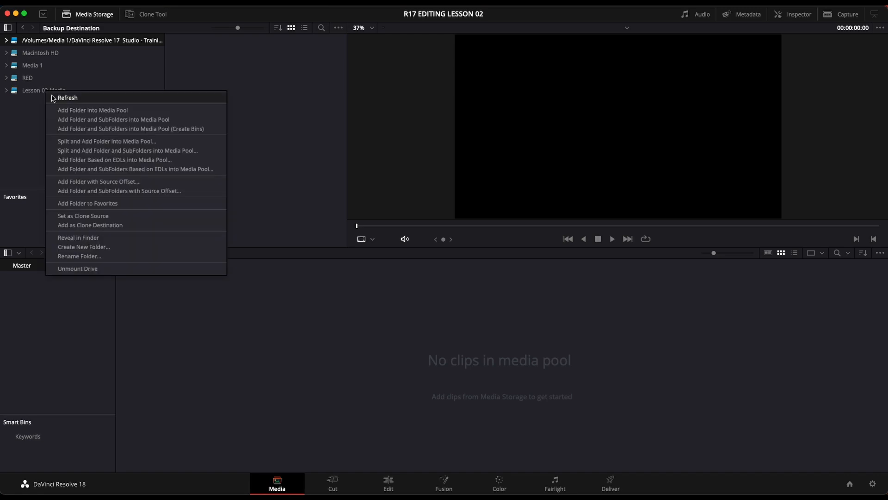
pyautogui.click(110, 268)
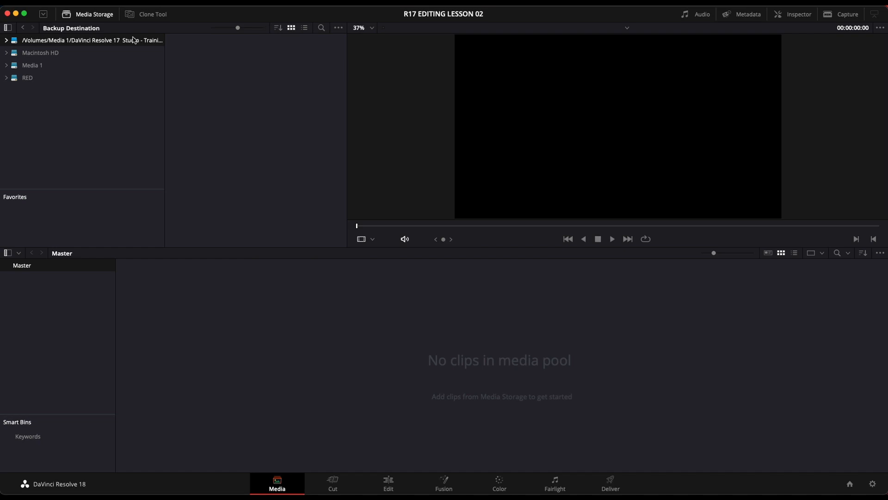
pyautogui.rightClick(88, 42)
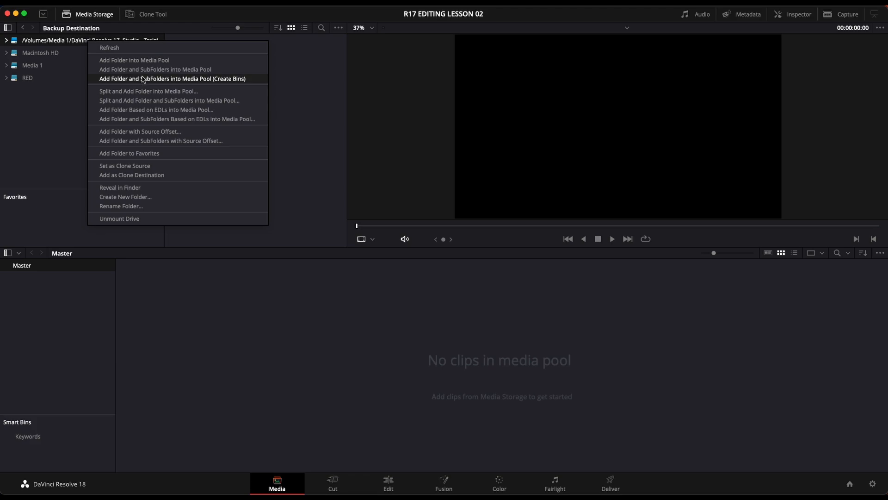
pyautogui.click(238, 81)
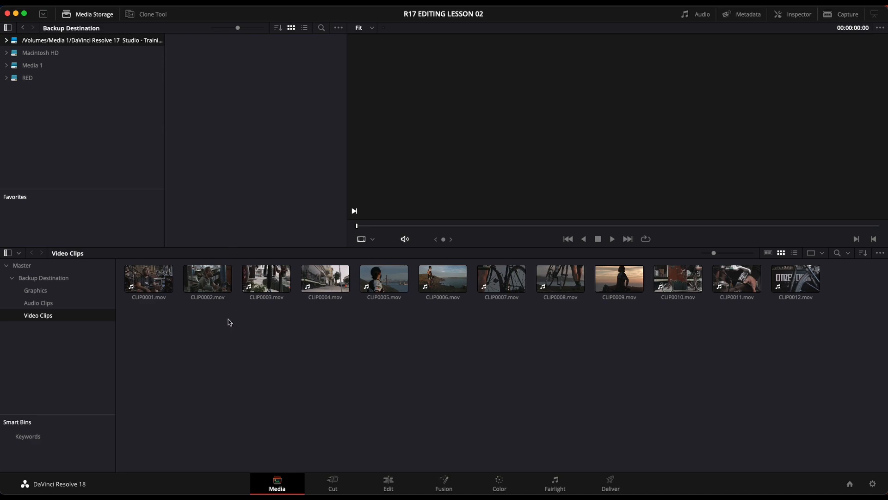
# Examine the contents of the imported Backup Destination bin and its Graphics, Audio Clips and Video Clips bins
pyautogui.click(14, 279)
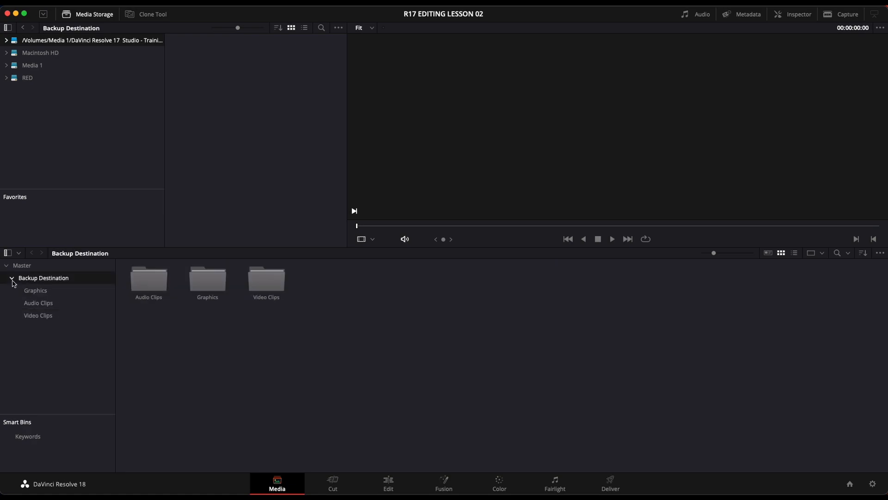
pyautogui.click(42, 290)
pyautogui.click(48, 303)
pyautogui.click(46, 315)
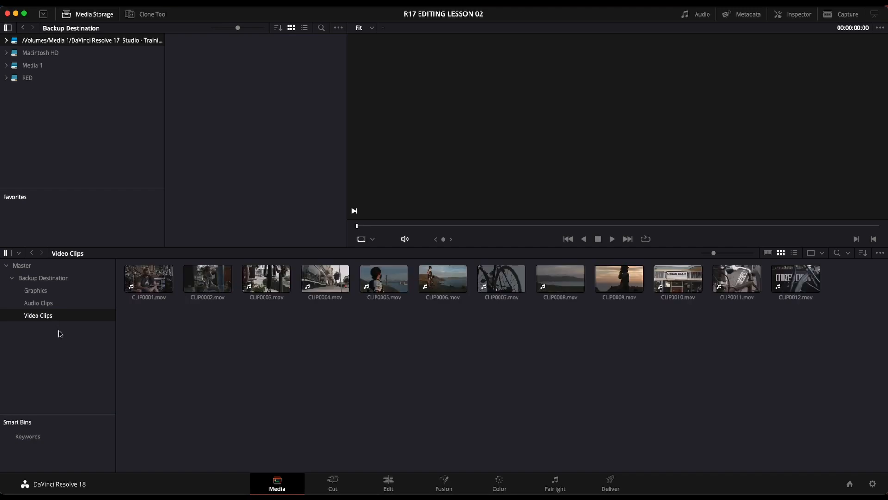
pyautogui.click(57, 300)
pyautogui.click(54, 292)
pyautogui.click(53, 279)
pyautogui.click(48, 302)
pyautogui.click(50, 316)
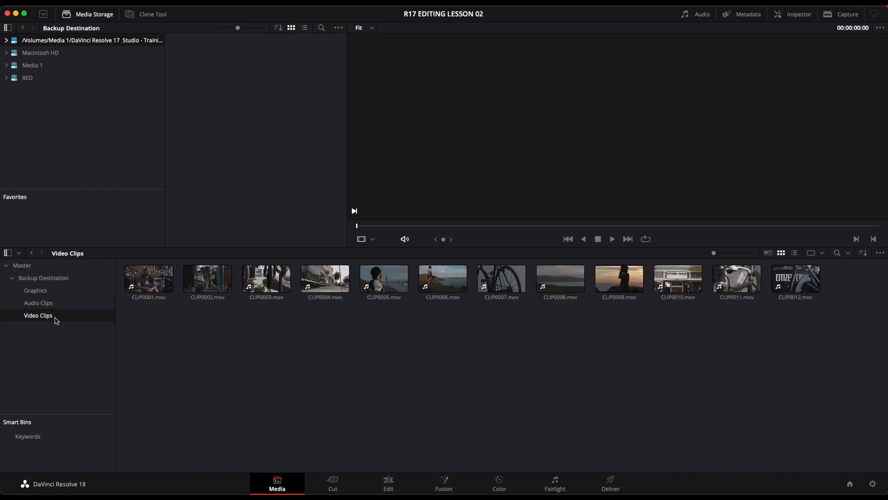
pyautogui.click(55, 278)
pyautogui.click(52, 290)
pyautogui.click(51, 303)
pyautogui.click(55, 316)
pyautogui.click(60, 289)
pyautogui.click(51, 303)
pyautogui.click(54, 317)
# Hide Media Storage to give the viewer full width, load CLIP0002.mov and make the viewer area taller
pyautogui.click(77, 14)
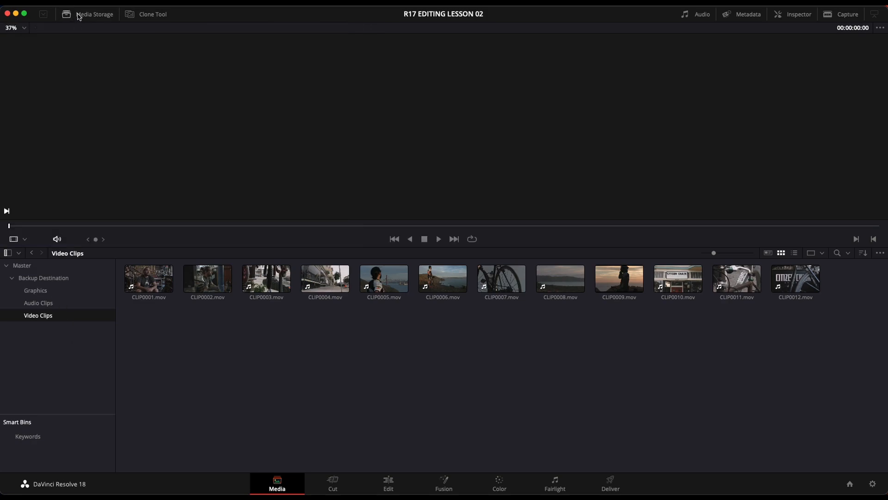
pyautogui.click(215, 272)
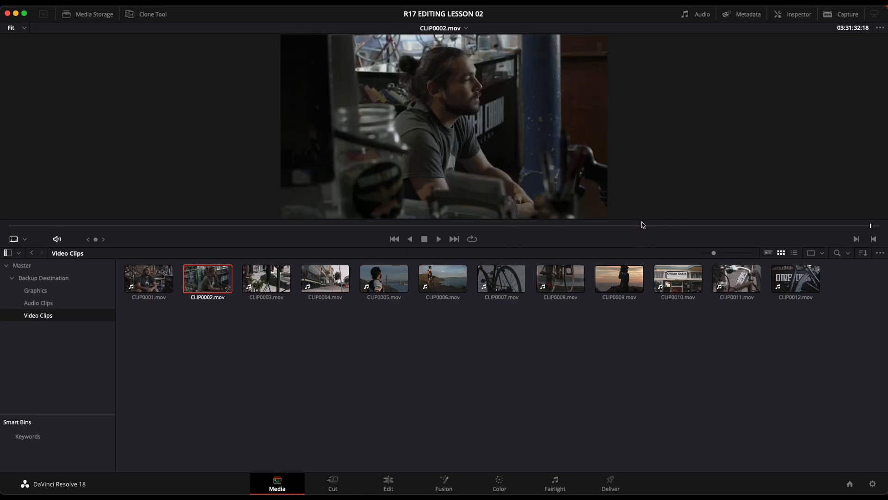
pyautogui.moveTo(639, 248); pyautogui.dragTo(648, 264)
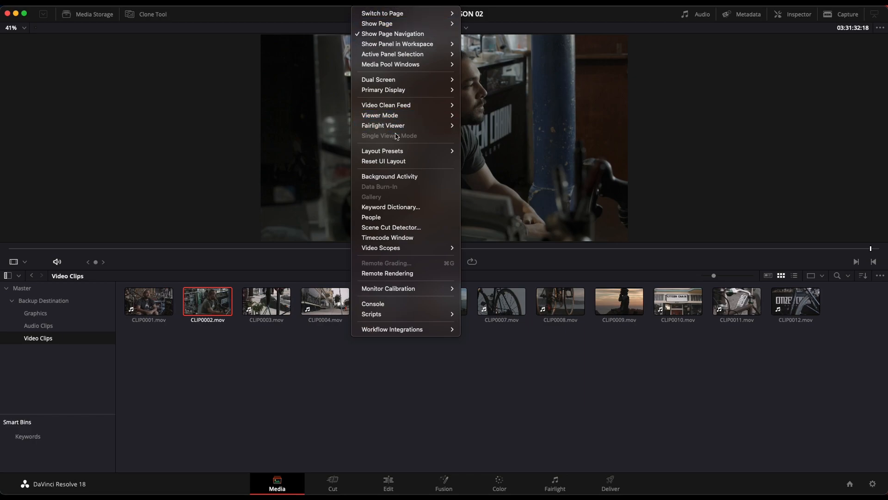
# Reset the UI layout and hide the Audio, Metadata and Media Storage panels
pyautogui.click(408, 161)
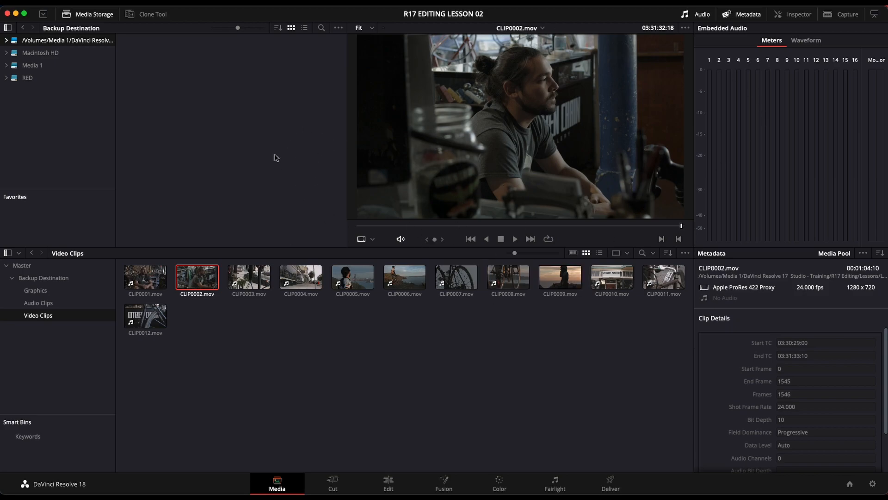
pyautogui.click(694, 14)
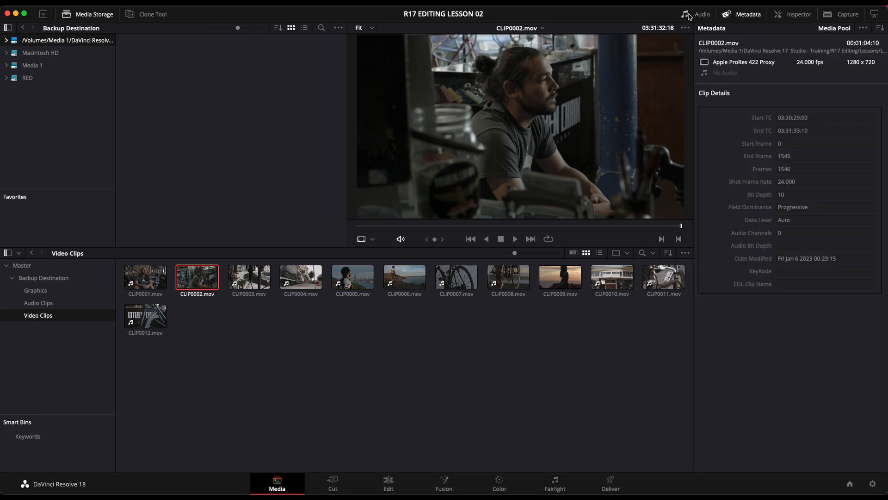
pyautogui.click(749, 15)
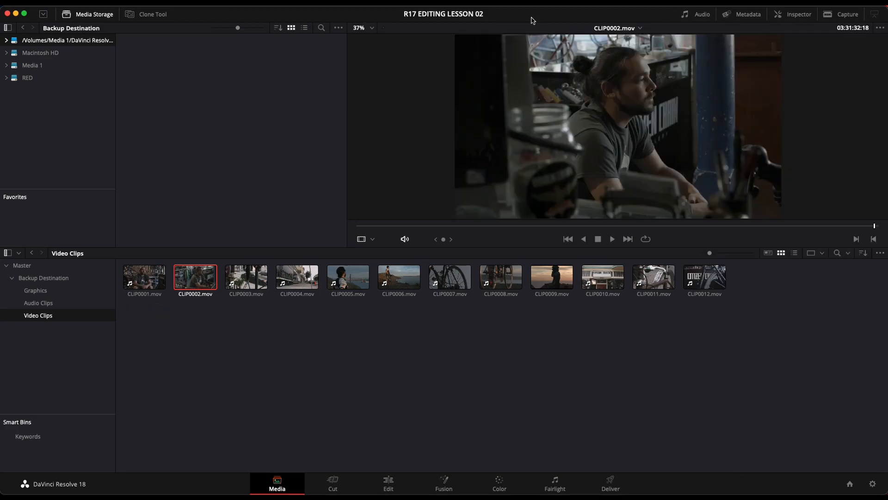
pyautogui.click(70, 15)
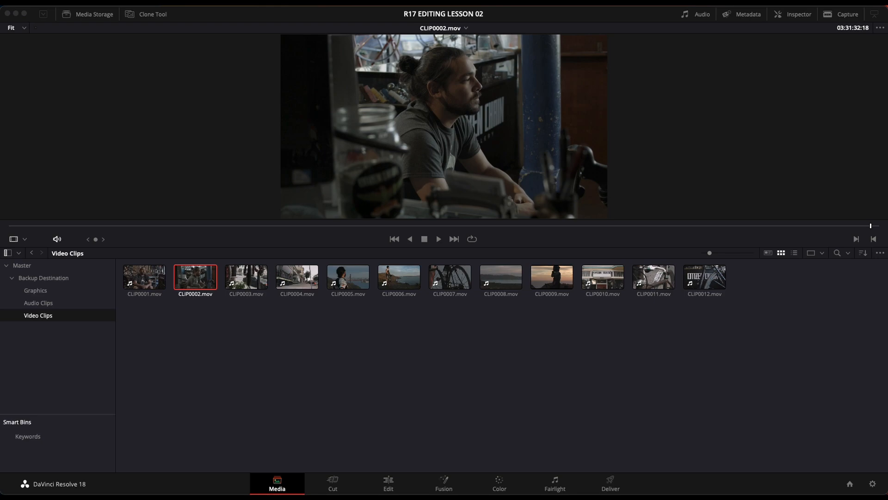
# Deselect the clip and show the contents of the Audio Clips and Video Clips bins together
pyautogui.click(481, 338)
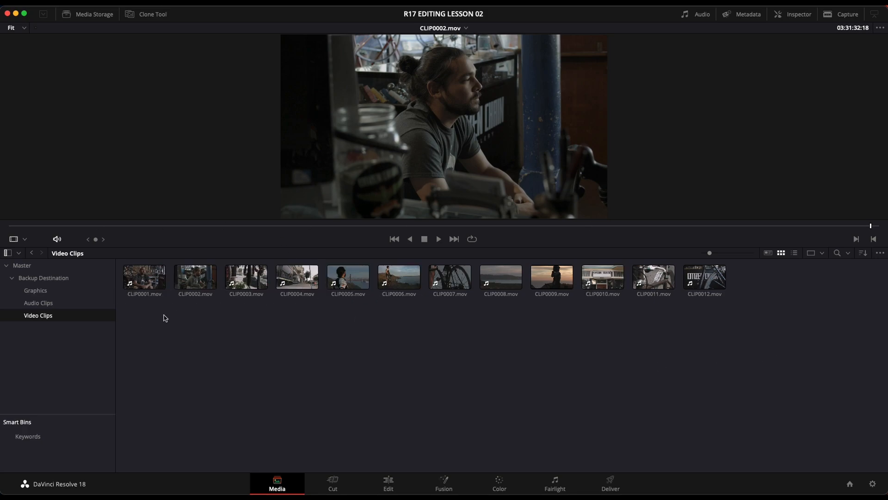
pyautogui.click(49, 266)
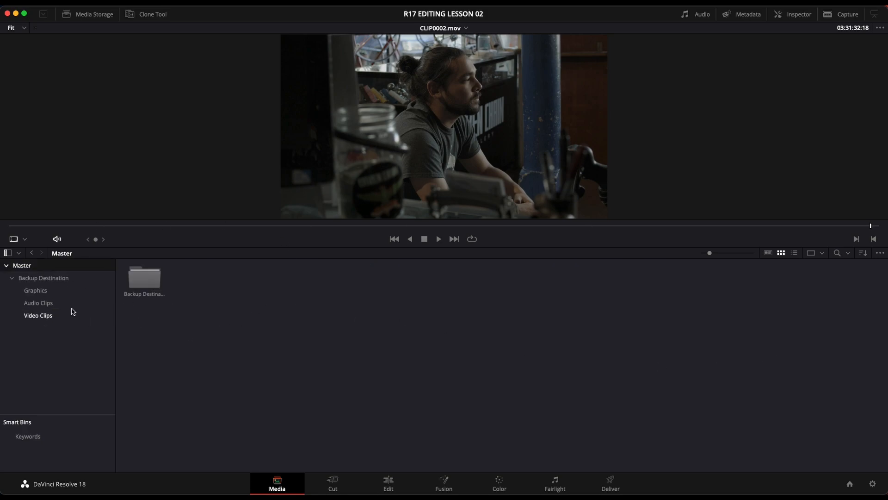
pyautogui.click(51, 303)
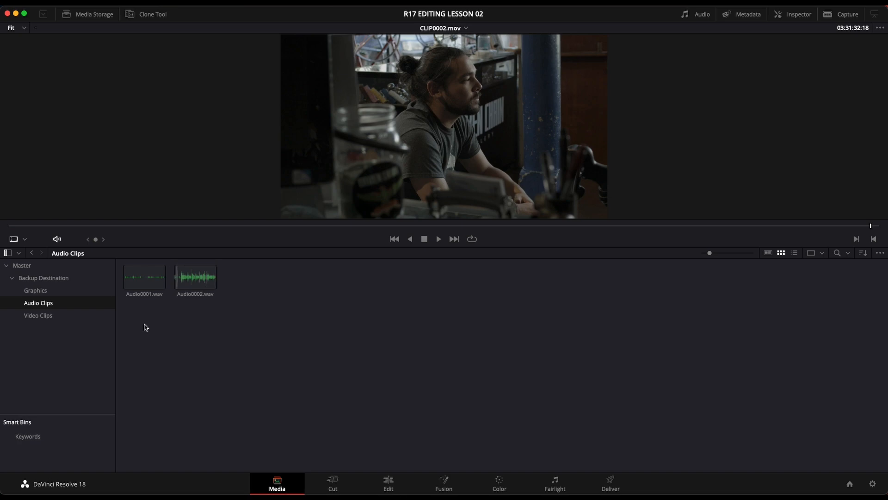
pyautogui.keyDown('super'); pyautogui.click(56, 318); pyautogui.keyUp('super')
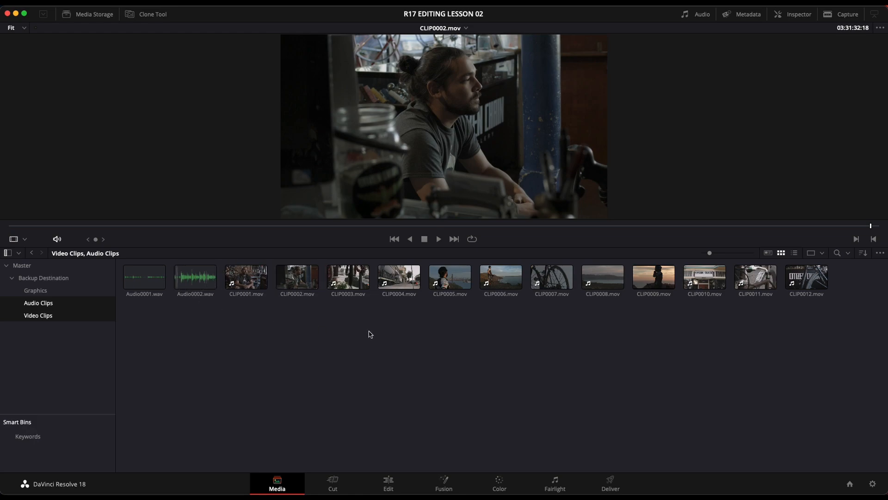
# Show the combined contents of the Audio Clips and Video Clips bins as a detailed list
pyautogui.click(712, 274)
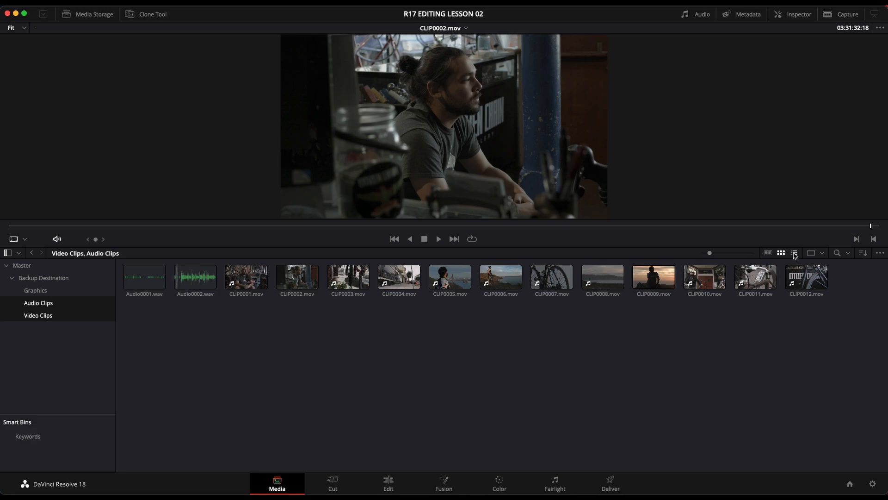
pyautogui.click(794, 254)
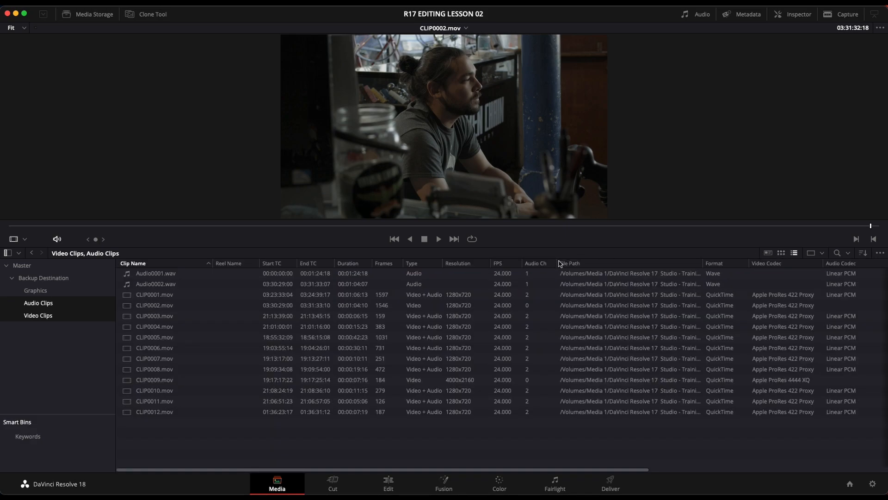
pyautogui.click(780, 254)
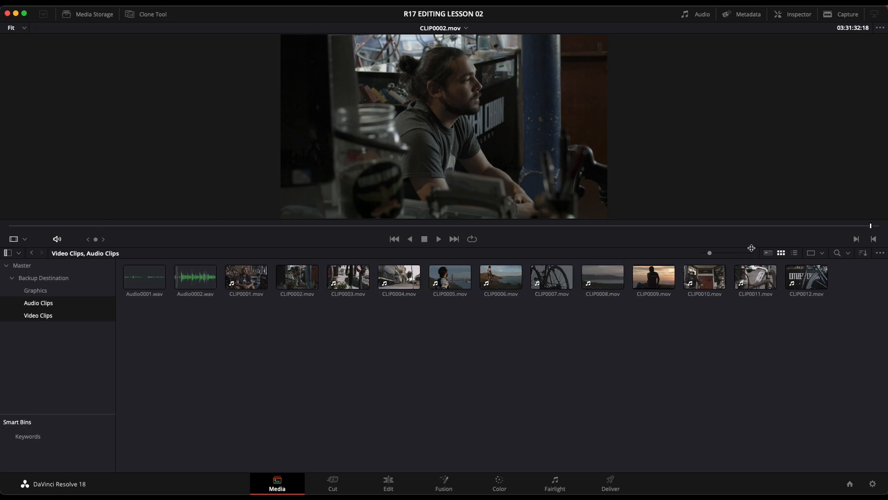
pyautogui.click(795, 253)
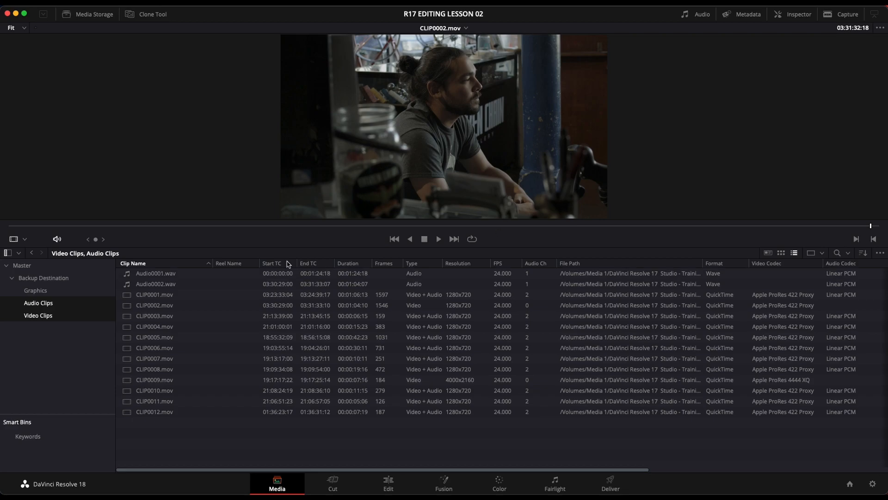
# Load CLIP0001.mov in the viewer and play it from its first frame to hear the camera audio
pyautogui.click(150, 295)
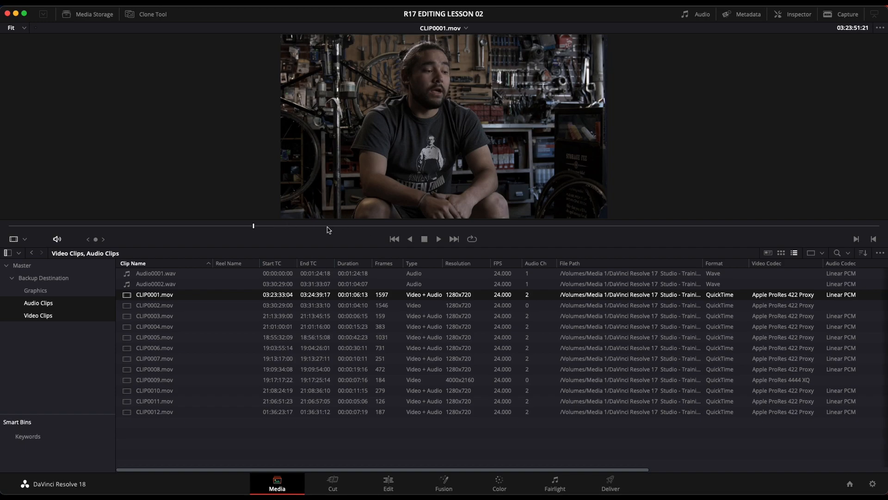
pyautogui.press('Home')
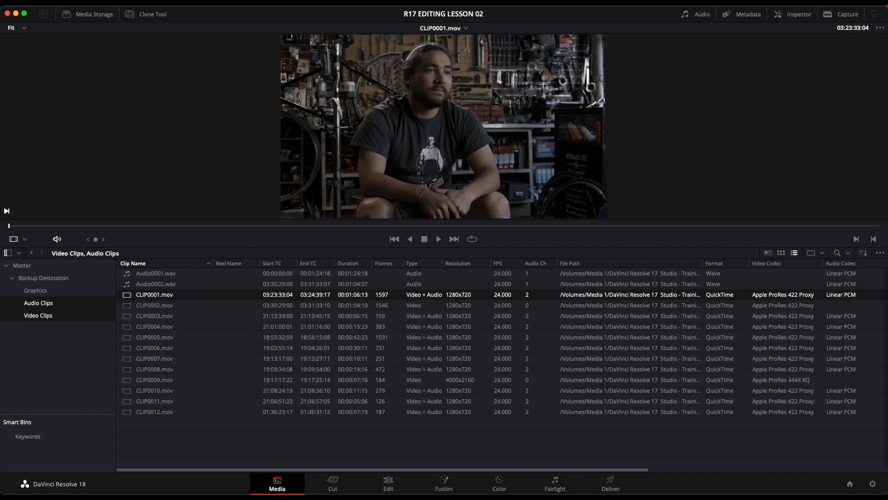
pyautogui.press('space')
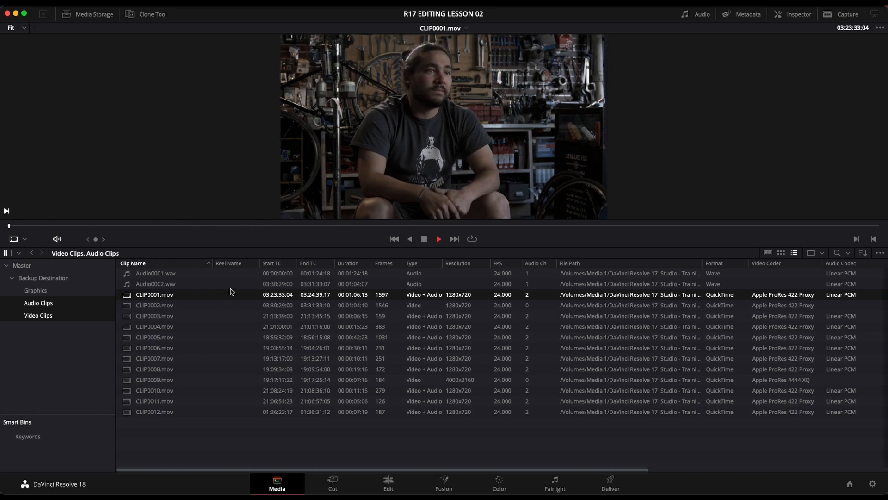
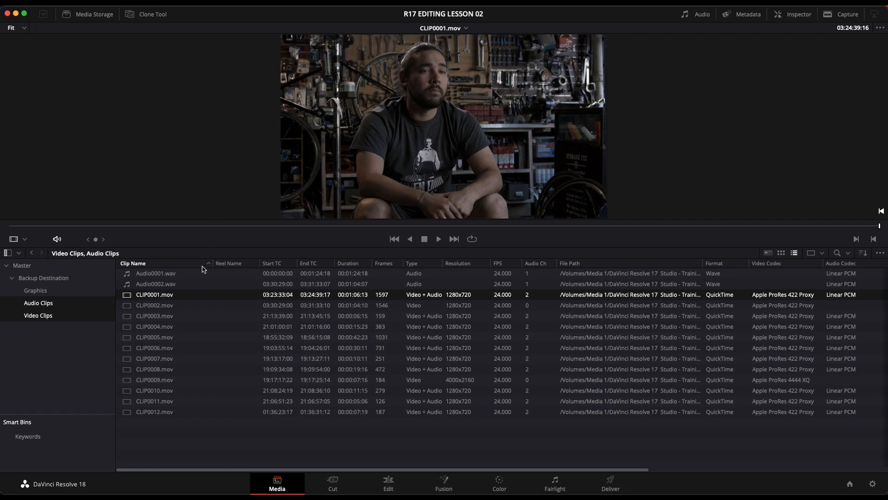
# Load Audio0001.wav in the viewer, listen to part of it, stop playback and deselect the clip
pyautogui.click(162, 275)
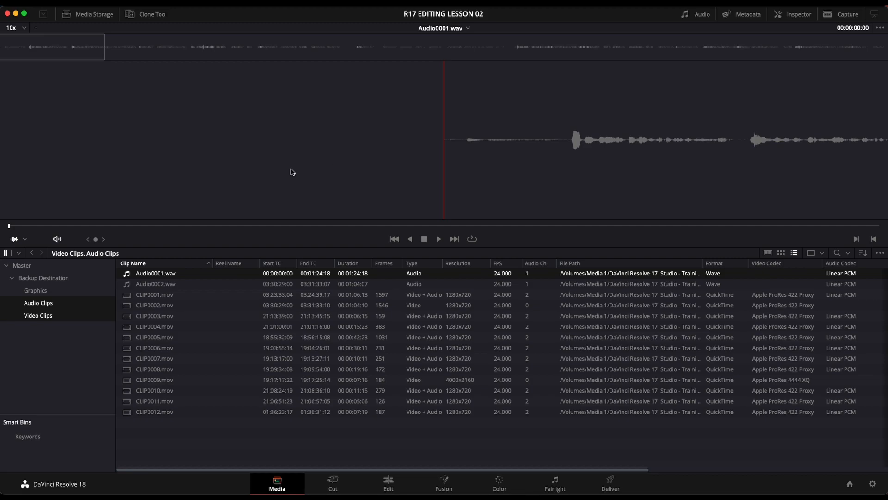
pyautogui.press('space')
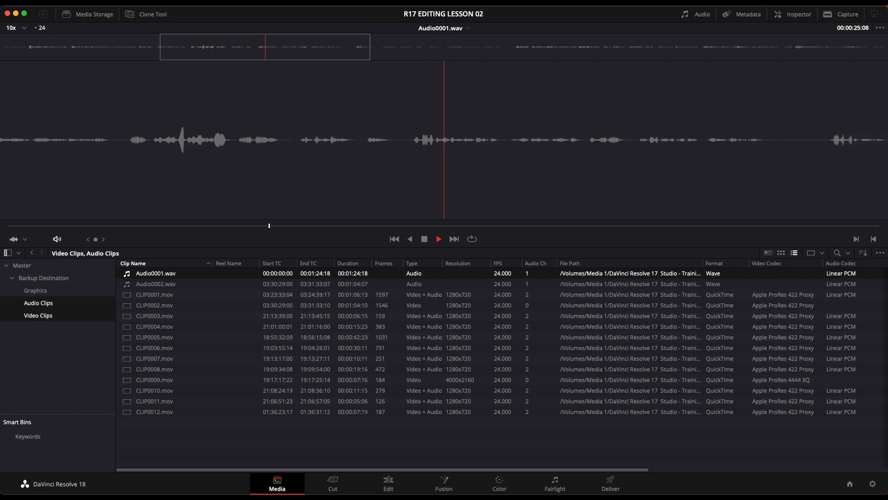
pyautogui.press('space')
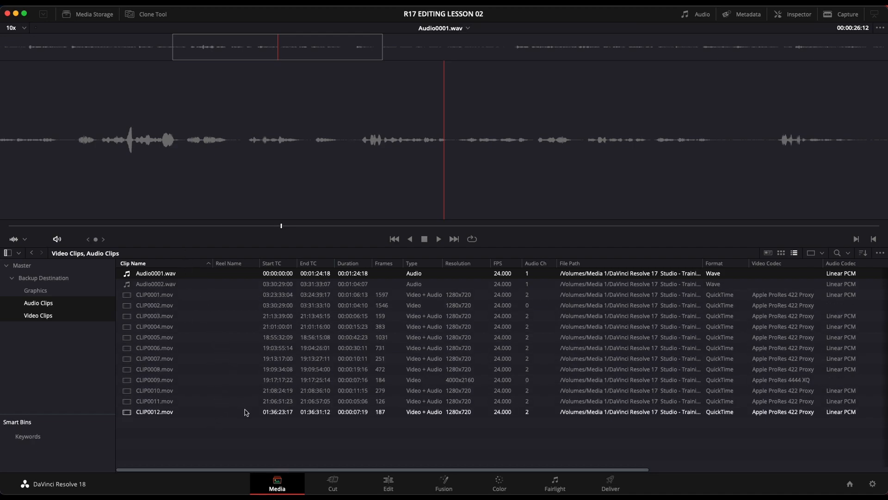
pyautogui.click(222, 440)
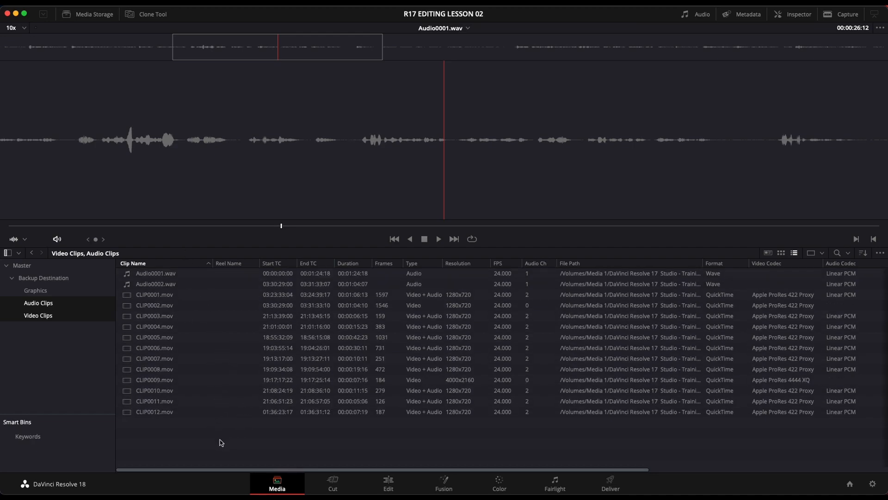
# Auto-sync the separate recording Audio0001.wav with CLIP0001.mov, based on their waveforms
pyautogui.click(154, 275)
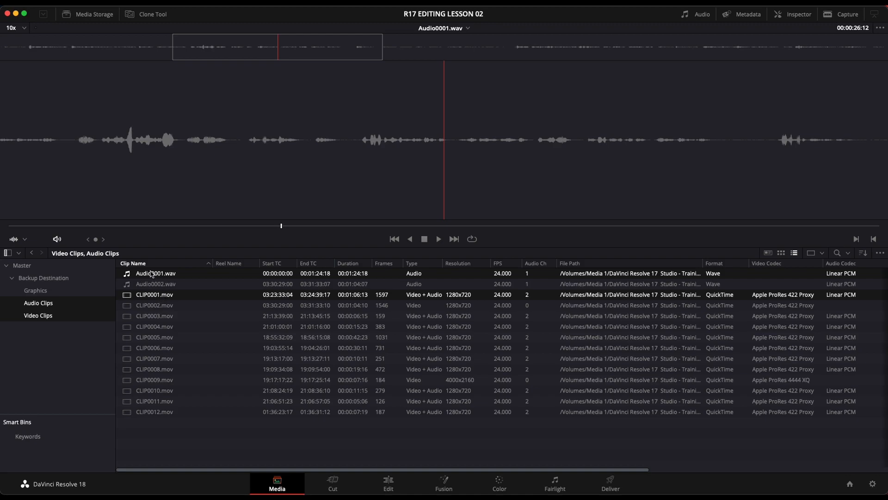
pyautogui.rightClick(151, 296)
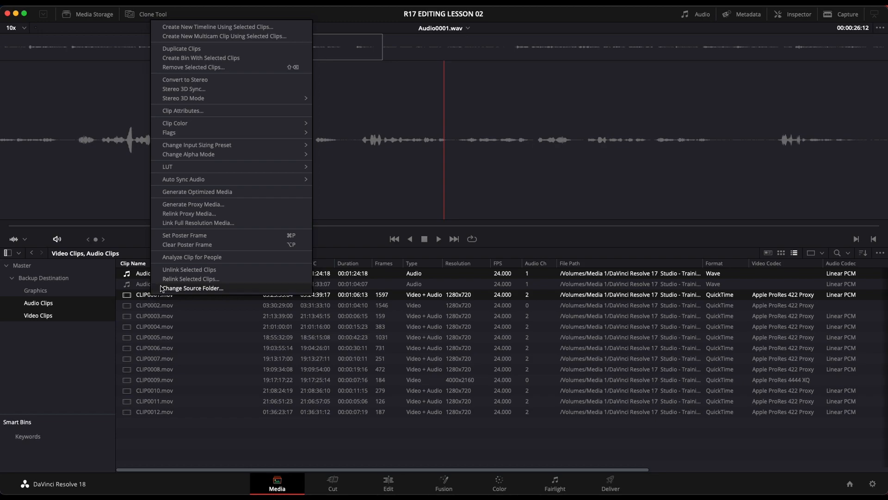
pyautogui.moveTo(184, 180)
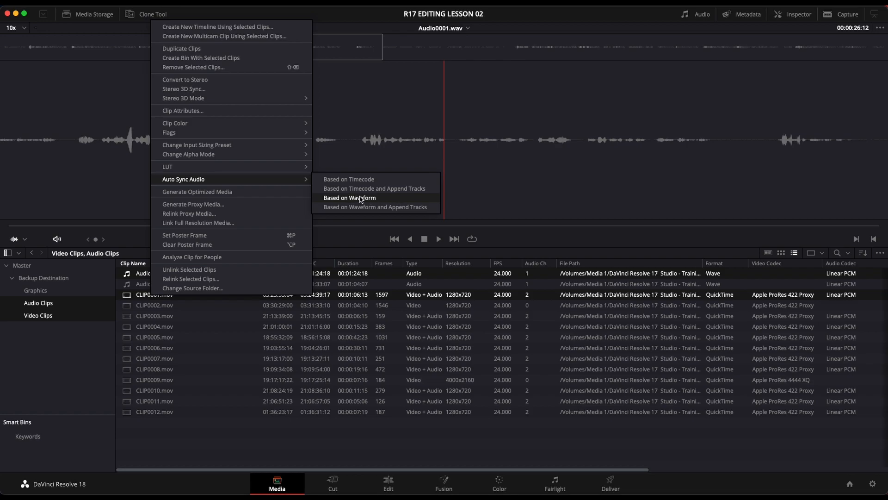
pyautogui.click(361, 198)
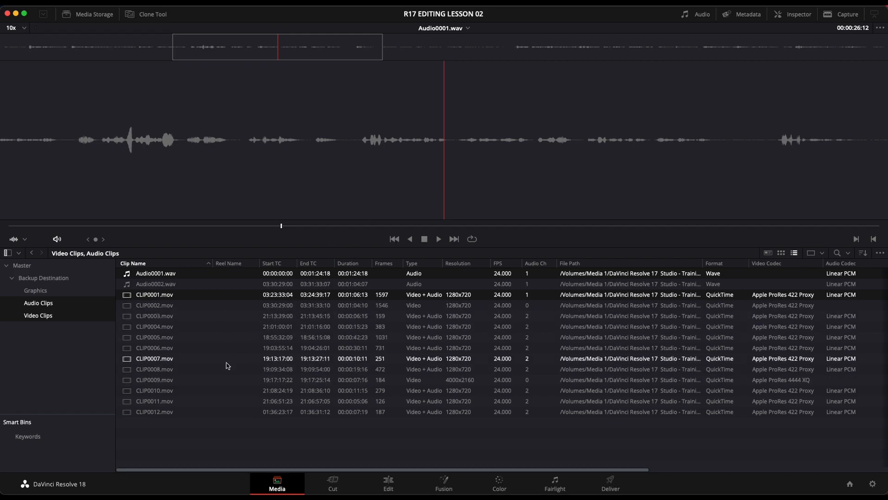
# Bring CLIP0001.mov back into the viewer, play it from the start to check the synced audio, and return to its first frame
pyautogui.click(456, 29)
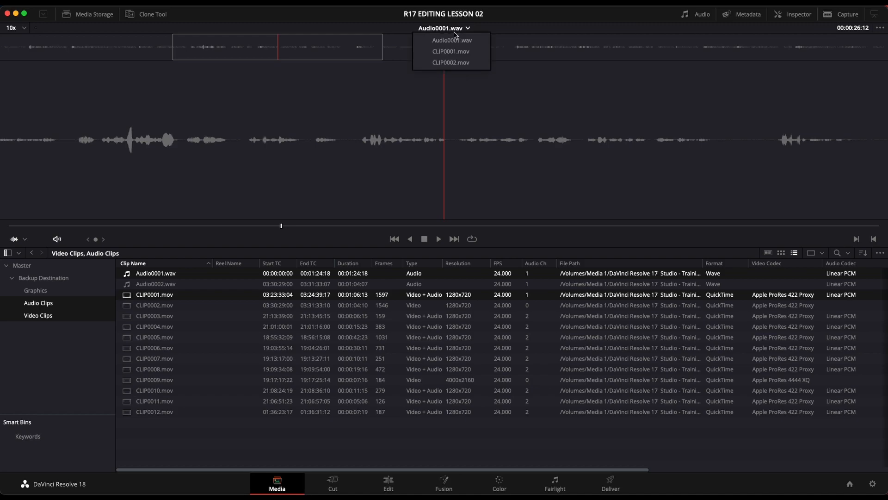
pyautogui.click(441, 55)
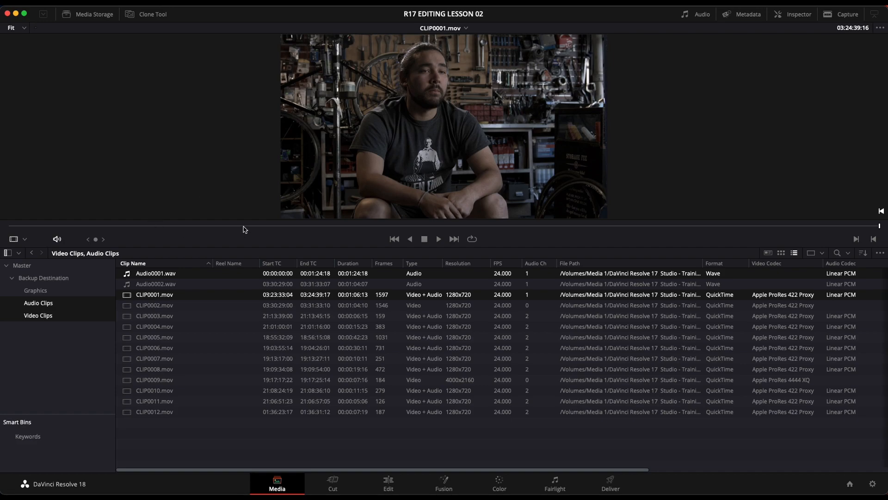
pyautogui.moveTo(18, 226); pyautogui.dragTo(2, 227)
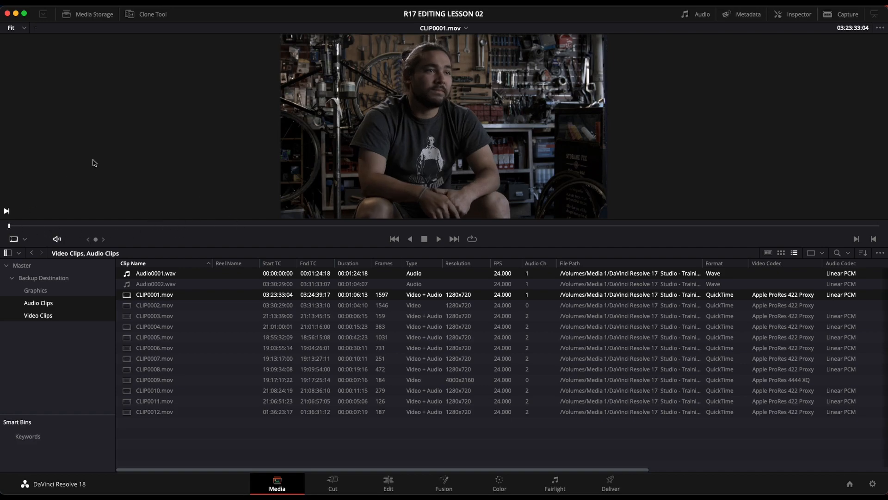
pyautogui.press('space')
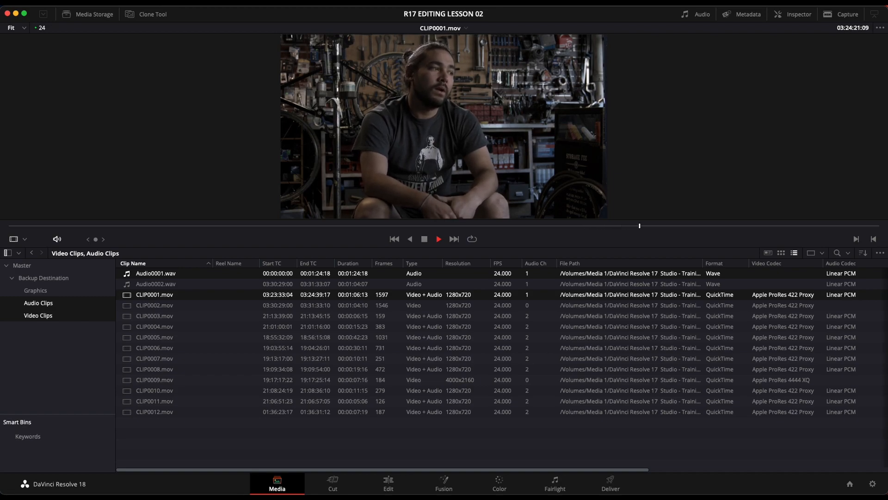
pyautogui.press('space')
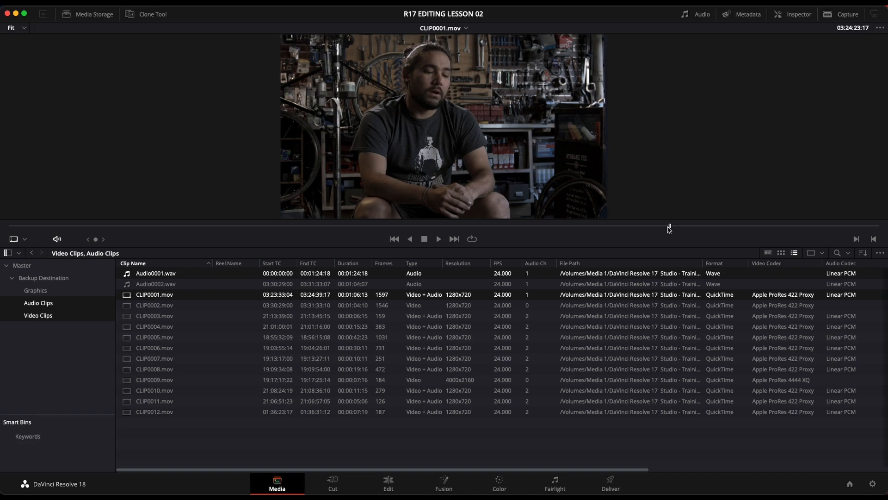
pyautogui.moveTo(671, 228); pyautogui.dragTo(6, 209)
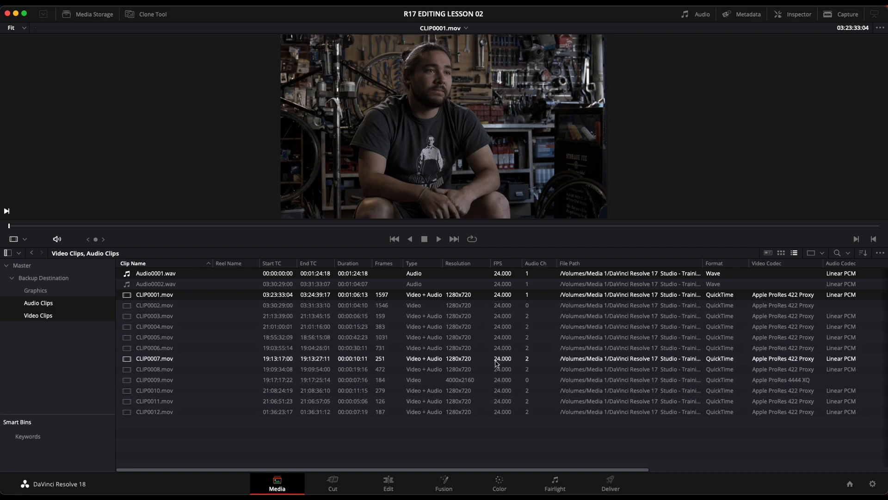
pyautogui.click(500, 433)
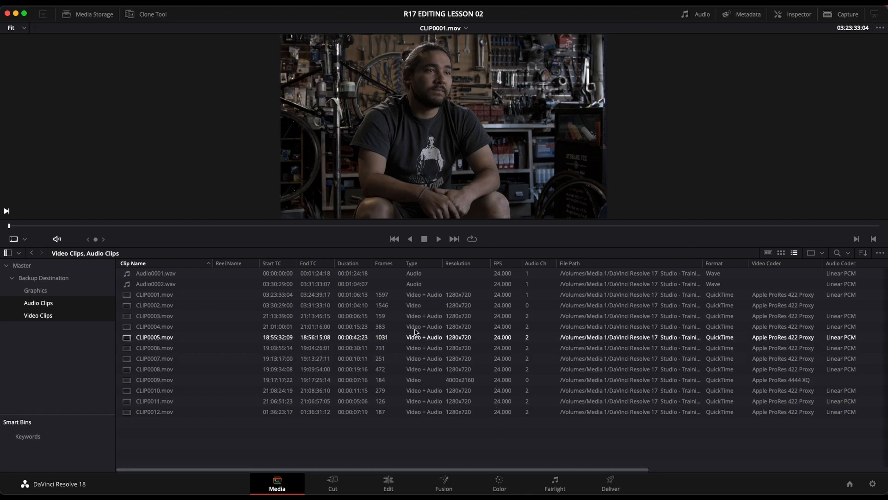
# Review the audio source channel choices in the Clip Attributes of CLIP0001.mov and close them without changes
pyautogui.rightClick(154, 297)
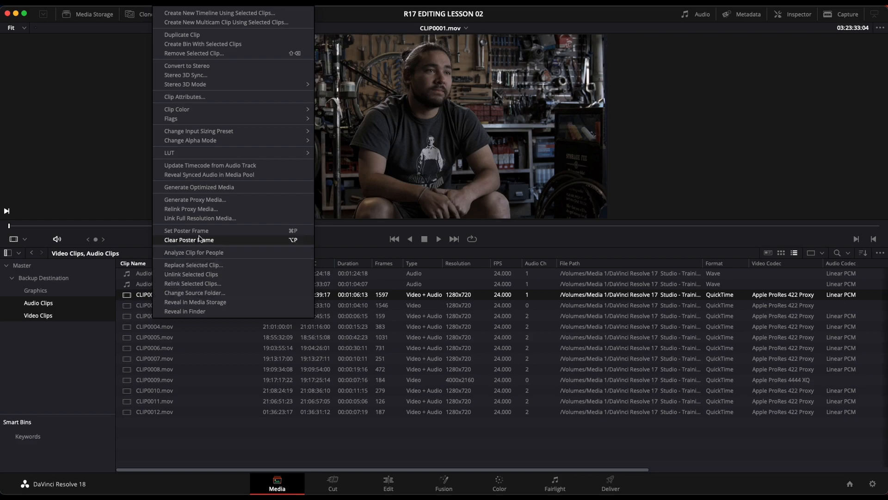
pyautogui.click(245, 97)
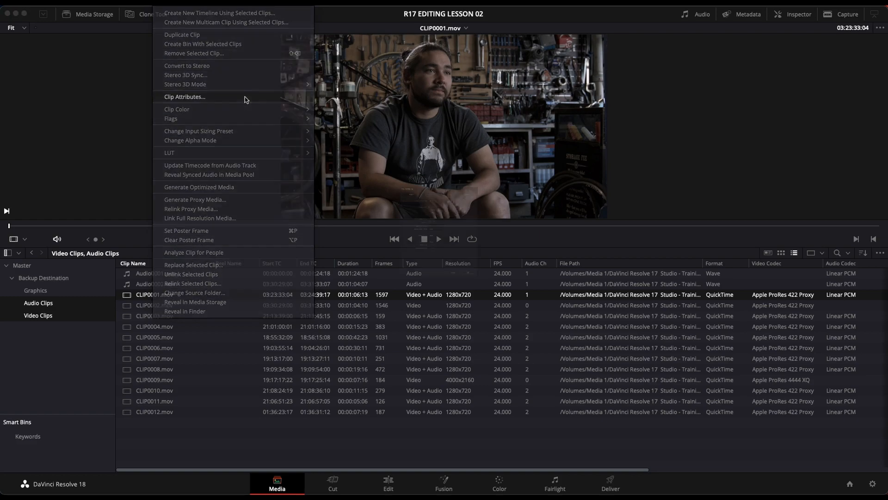
pyautogui.click(422, 100)
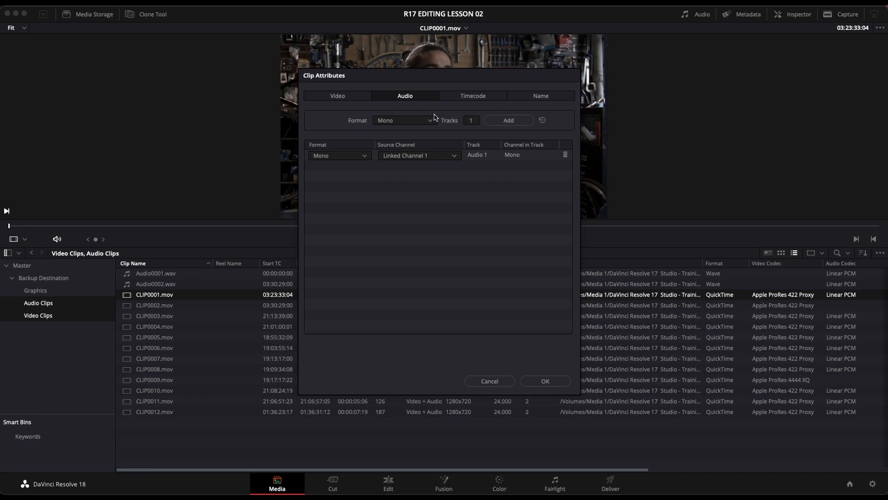
pyautogui.click(454, 156)
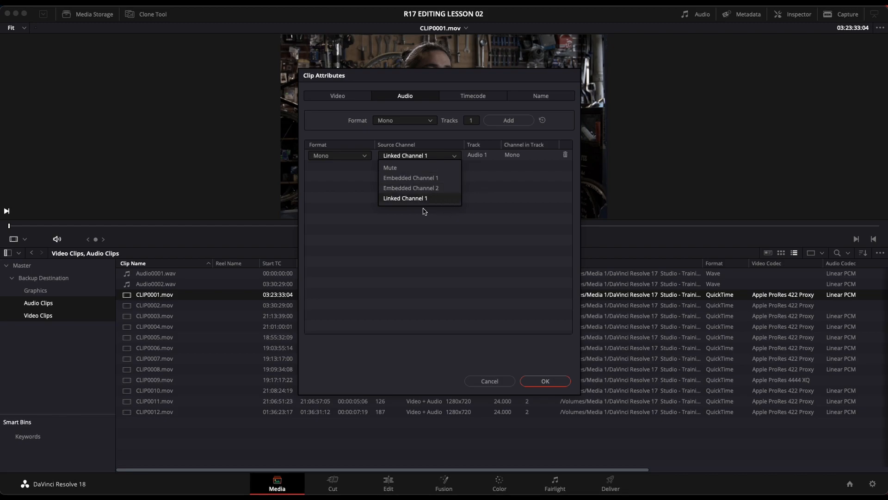
pyautogui.click(481, 211)
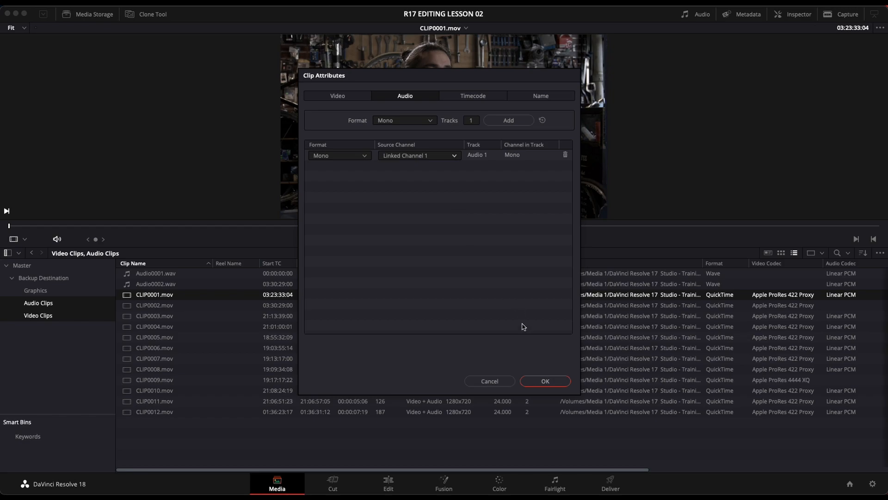
pyautogui.click(502, 380)
pyautogui.click(522, 368)
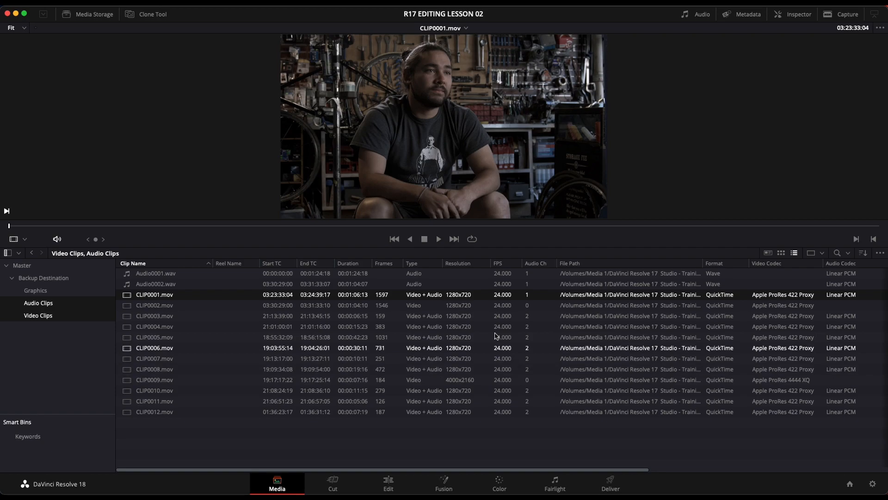
# Try to auto-sync Audio0001.wav with CLIP0001.mov based on waveform with appended tracks, and deselect both clips
pyautogui.click(182, 282)
pyautogui.click(180, 274)
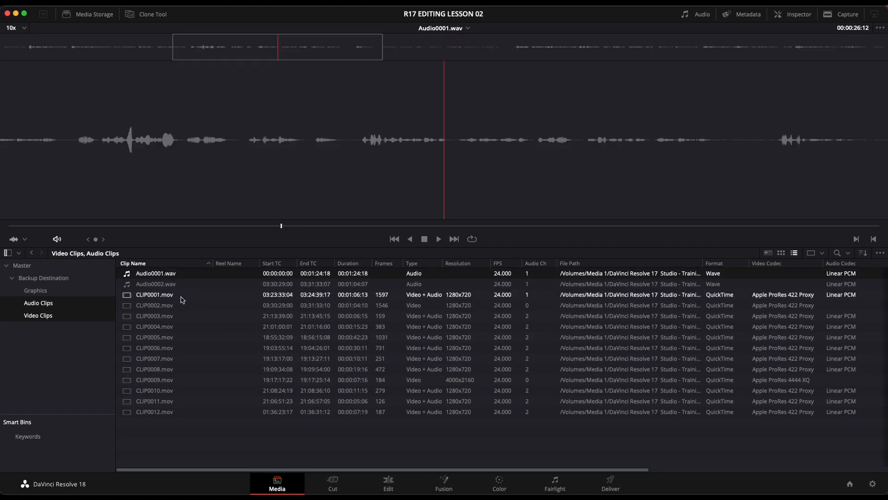
pyautogui.click(178, 295)
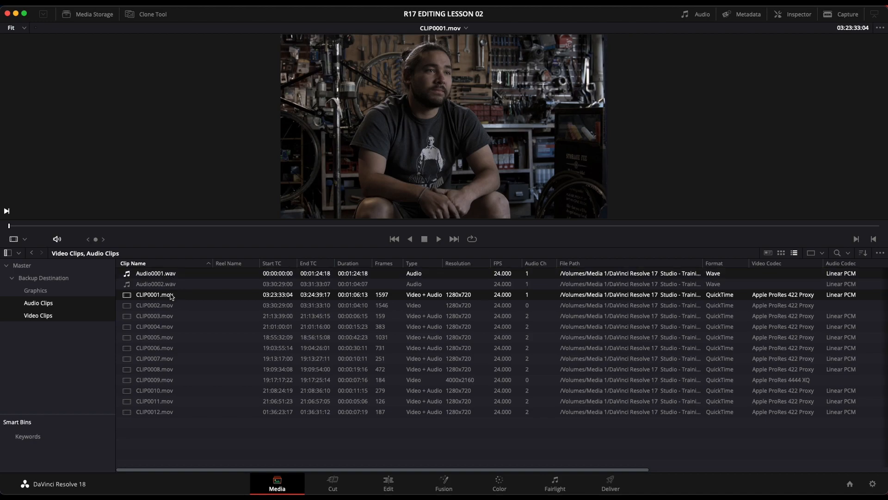
pyautogui.rightClick(171, 297)
pyautogui.moveTo(258, 170)
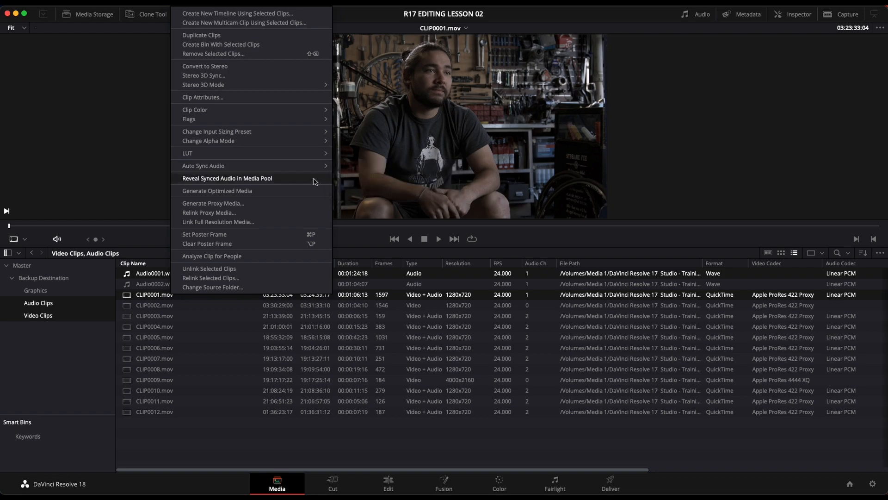
pyautogui.moveTo(306, 167)
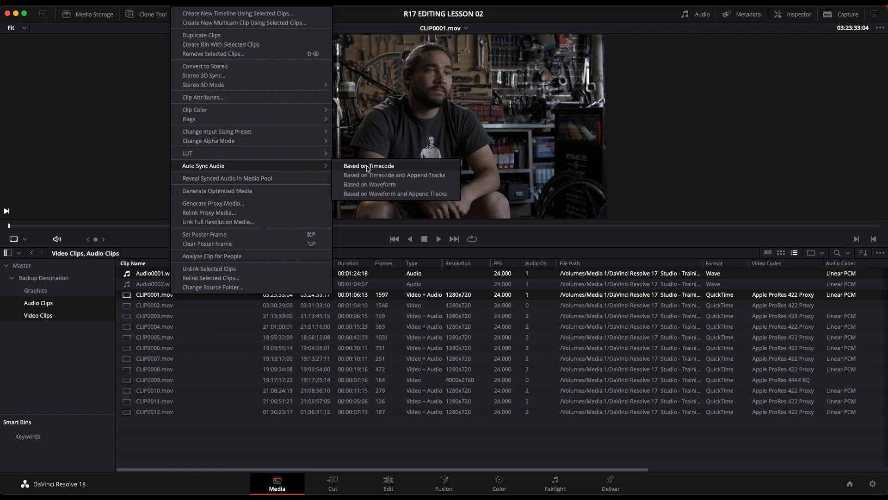
pyautogui.click(395, 193)
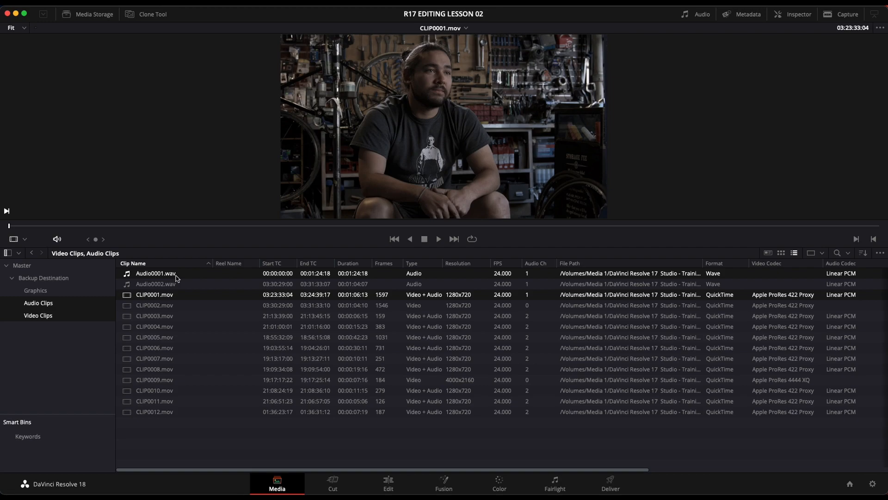
pyautogui.click(232, 426)
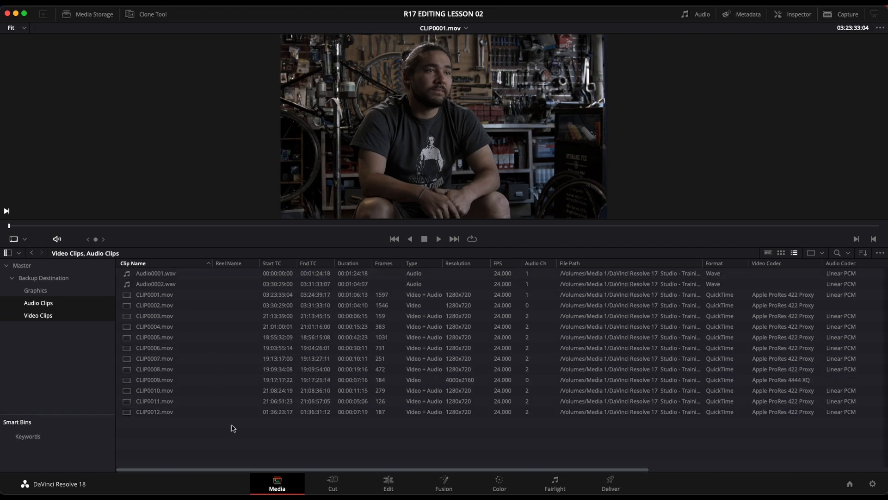
pyautogui.click(129, 297)
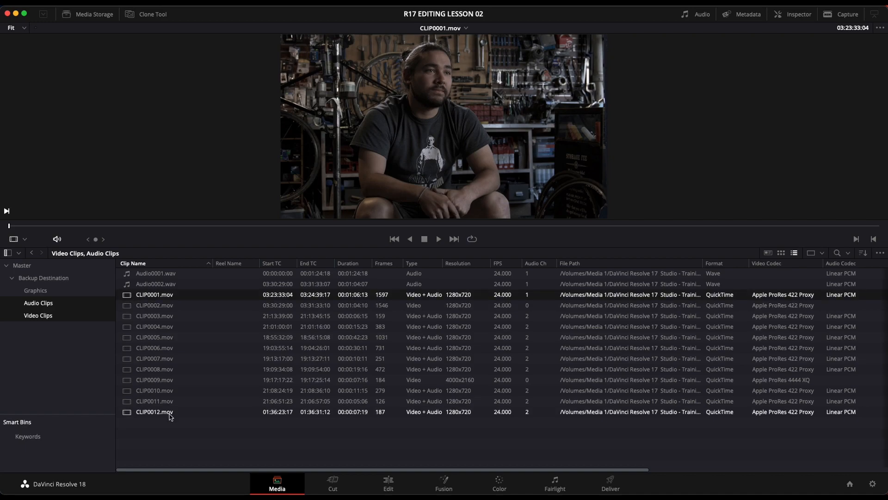
pyautogui.keyDown('shift'); pyautogui.click(130, 413); pyautogui.keyUp('shift')
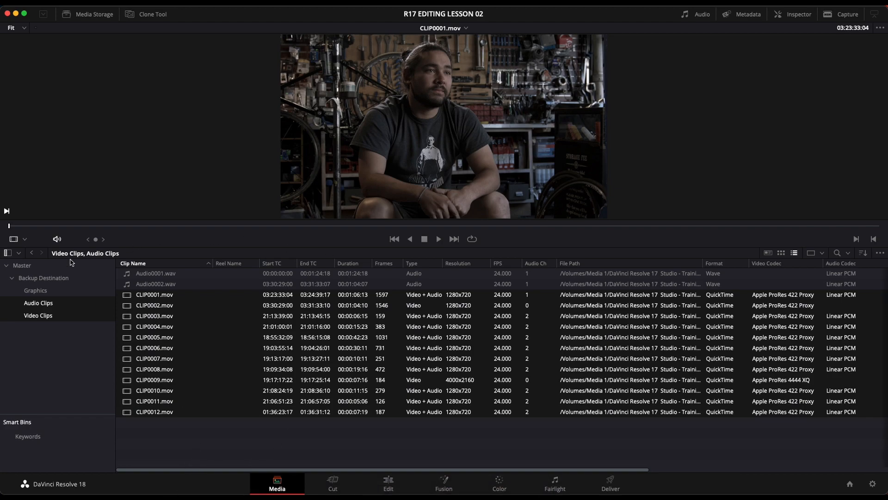
pyautogui.rightClick(155, 296)
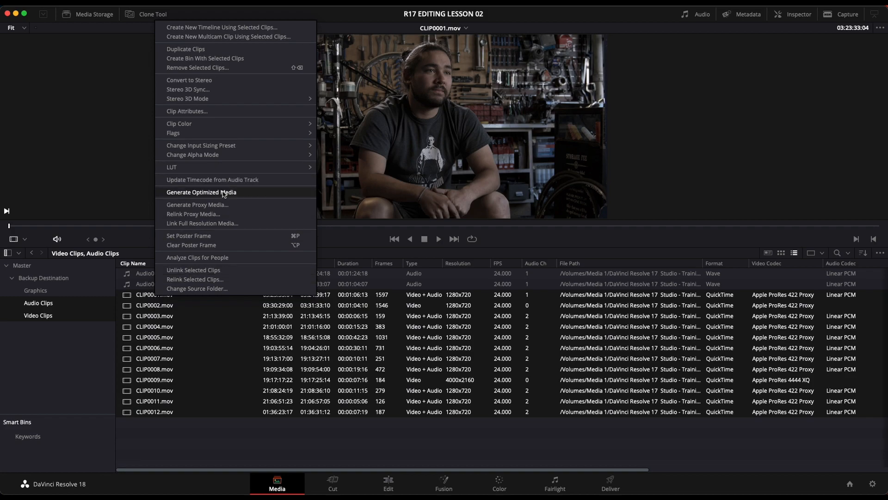
pyautogui.click(228, 434)
pyautogui.click(407, 446)
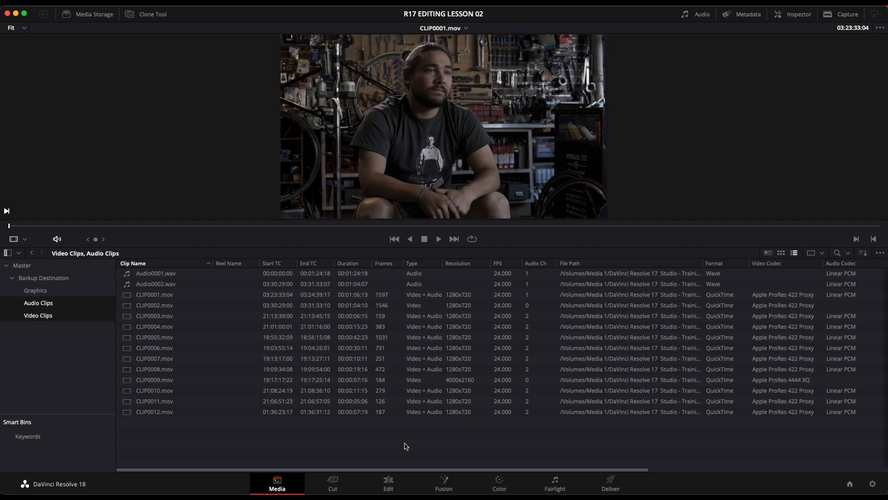
pyautogui.click(312, 357)
pyautogui.click(224, 317)
pyautogui.click(352, 369)
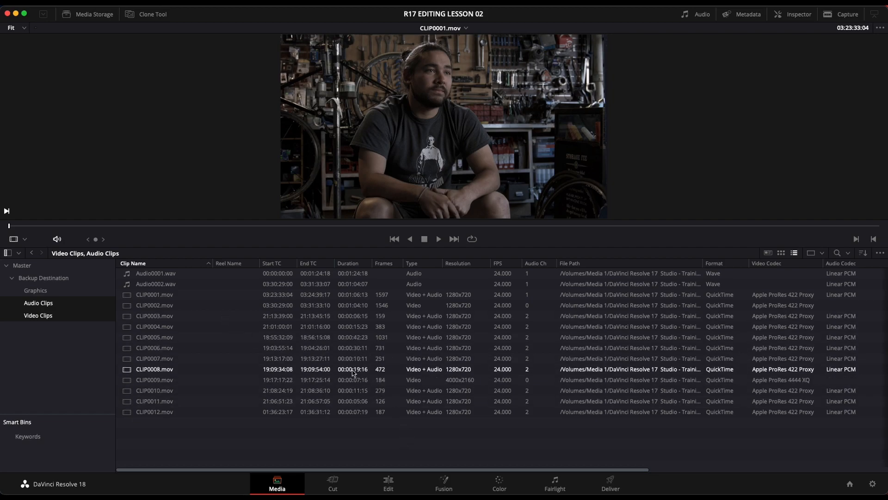
pyautogui.click(344, 425)
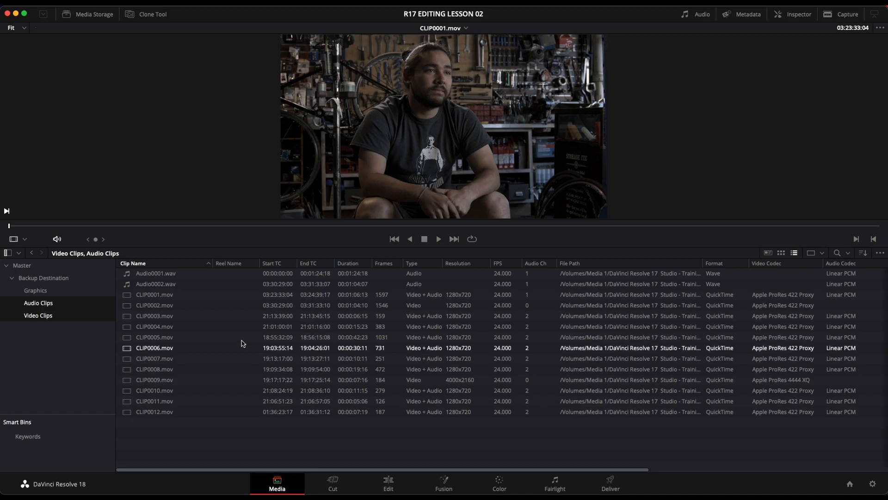
pyautogui.click(466, 28)
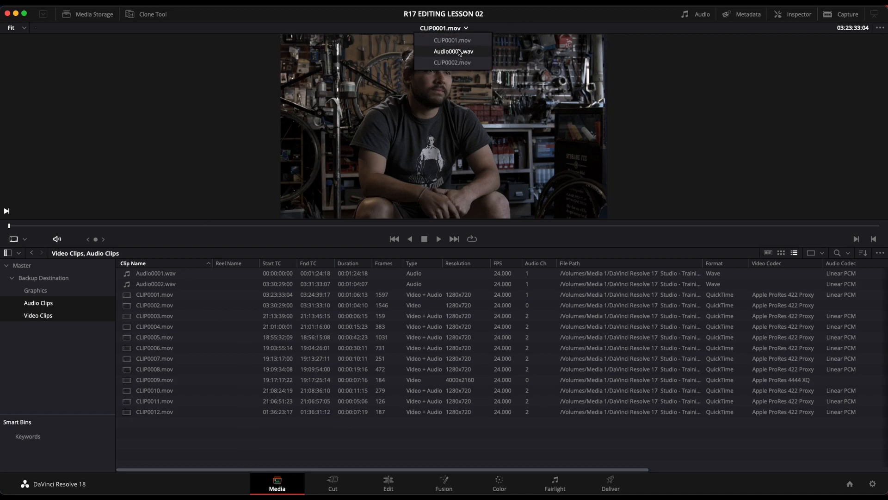
pyautogui.click(462, 44)
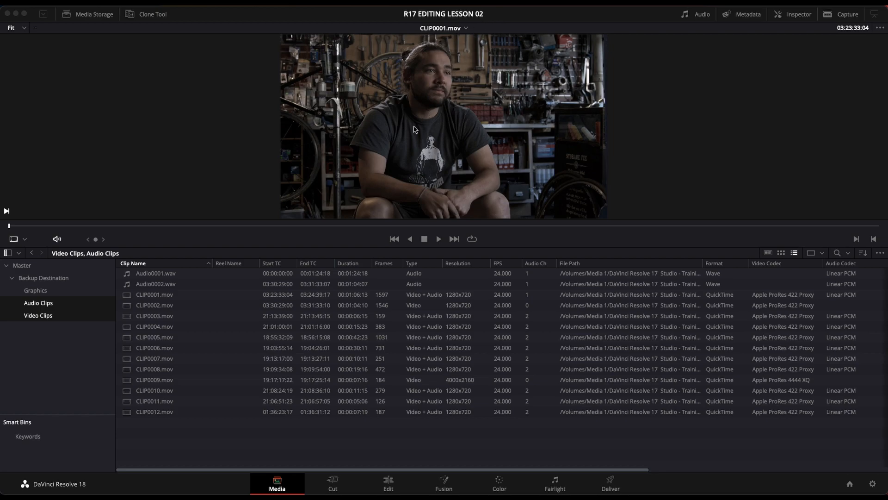
# Load CLIP0002.mov in the viewer, play it from its first frame, and scrub through it to check for sound
pyautogui.click(166, 309)
pyautogui.moveTo(329, 226); pyautogui.dragTo(1, 235)
pyautogui.press('space')
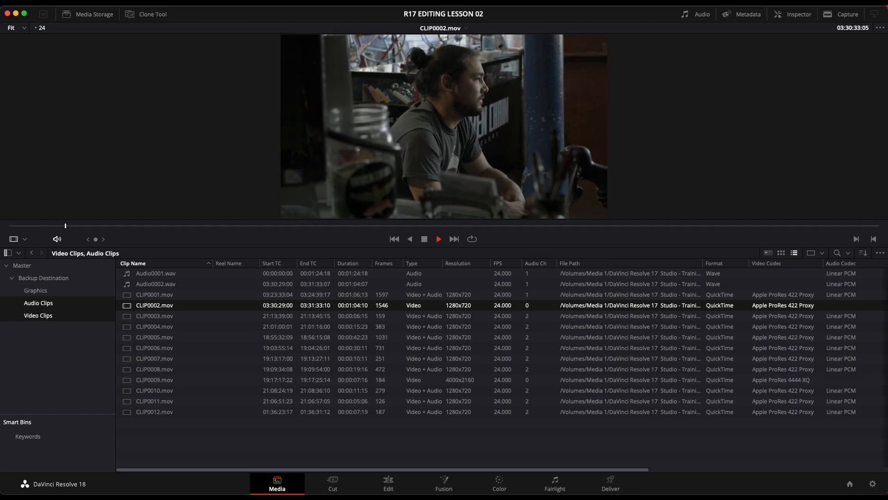
pyautogui.press('space')
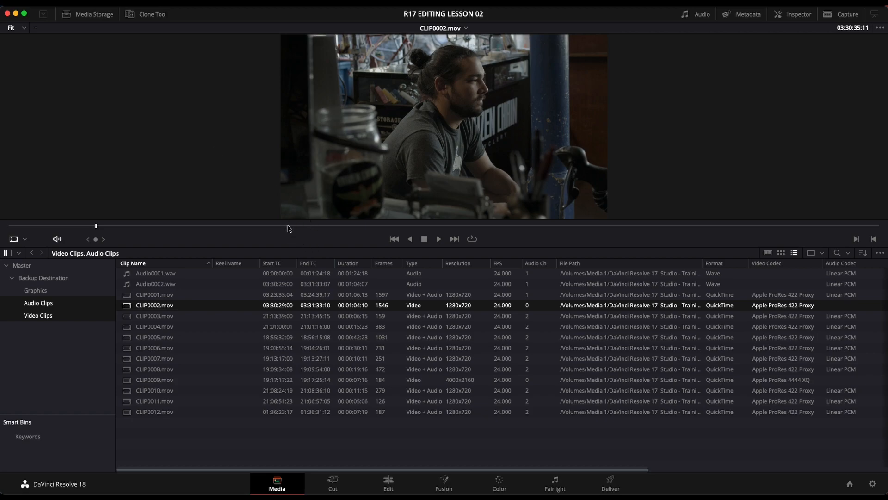
pyautogui.moveTo(211, 230); pyautogui.dragTo(188, 225)
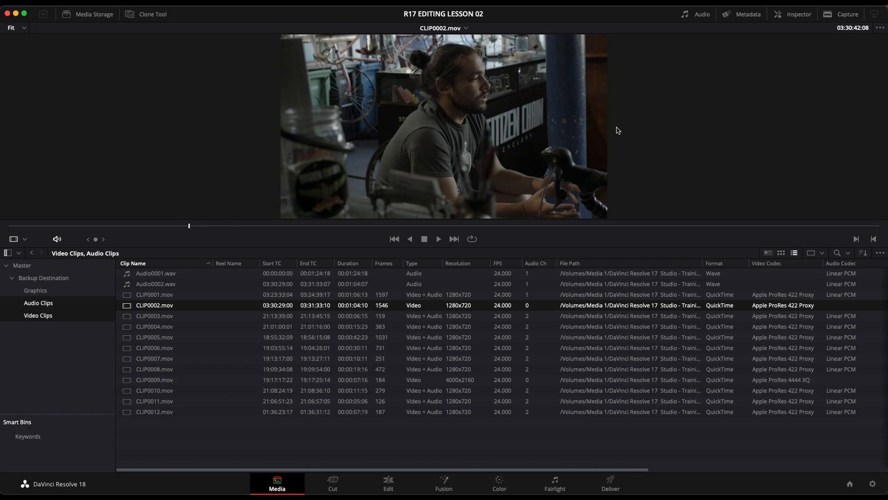
# Show the audio waveform view and load Audio0002.wav into it
pyautogui.click(712, 17)
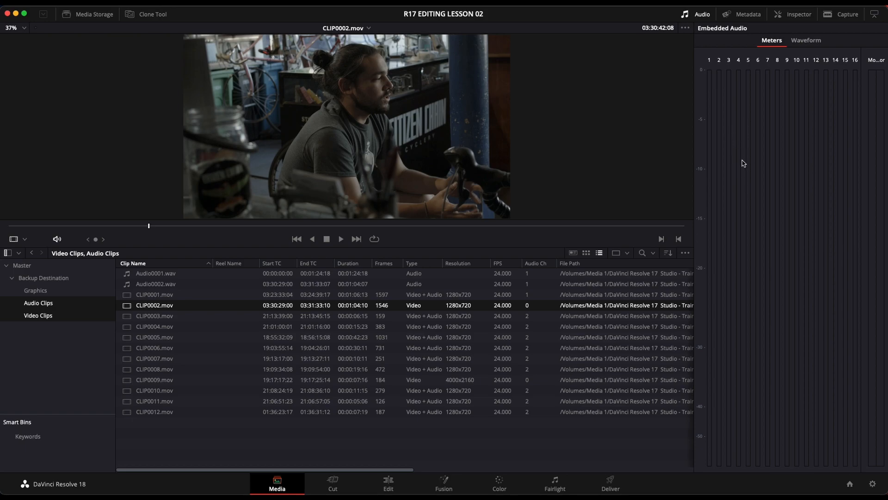
pyautogui.click(810, 45)
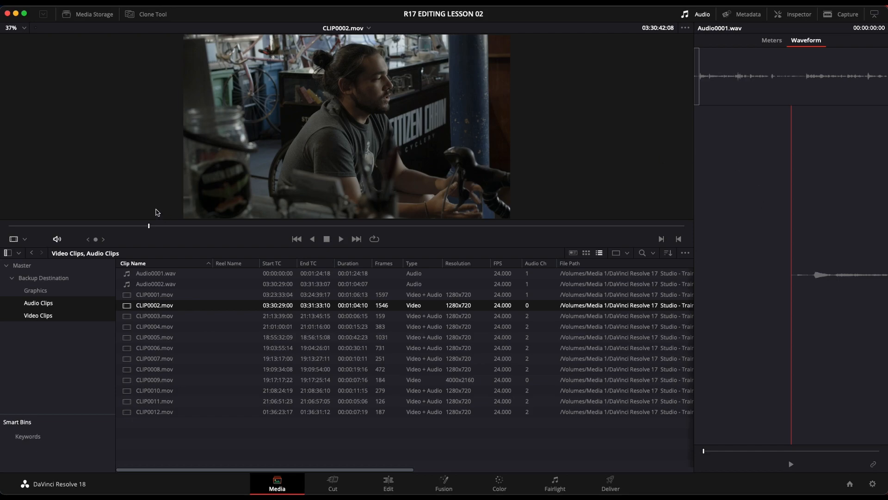
pyautogui.click(162, 287)
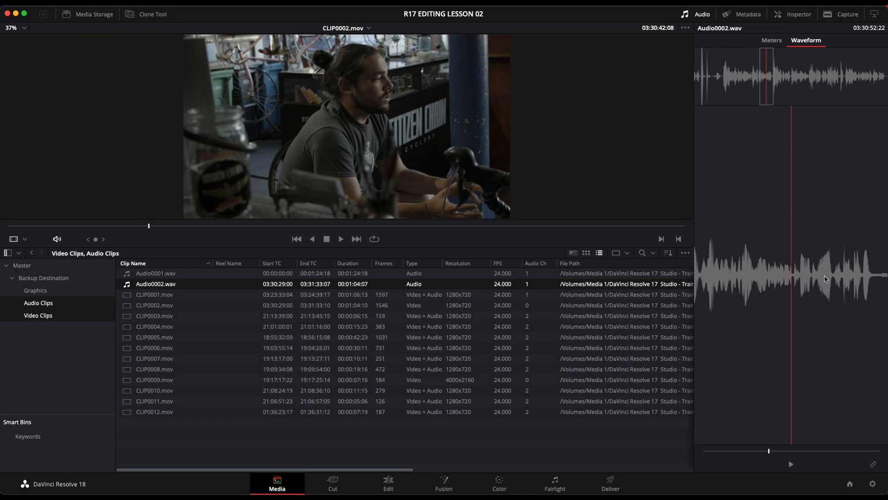
# Rewind Audio0002.wav to its beginning and listen to the opening seconds
pyautogui.moveTo(769, 451); pyautogui.dragTo(678, 457)
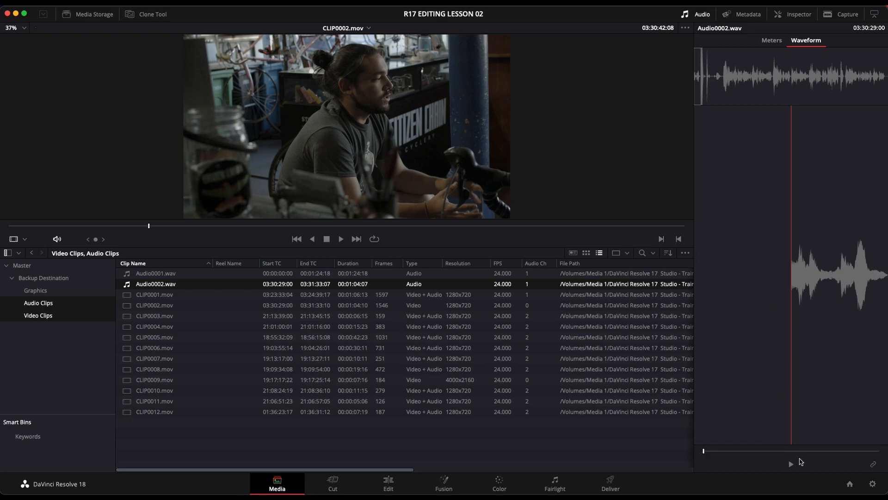
pyautogui.click(792, 465)
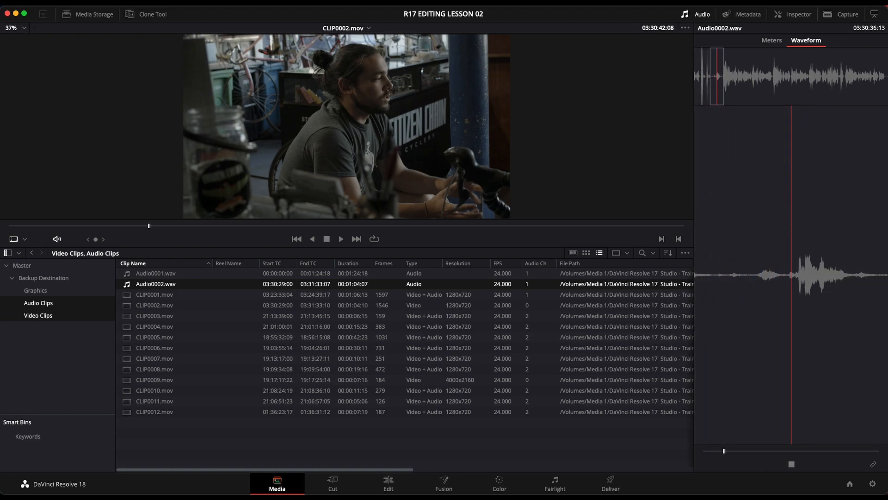
pyautogui.press('space')
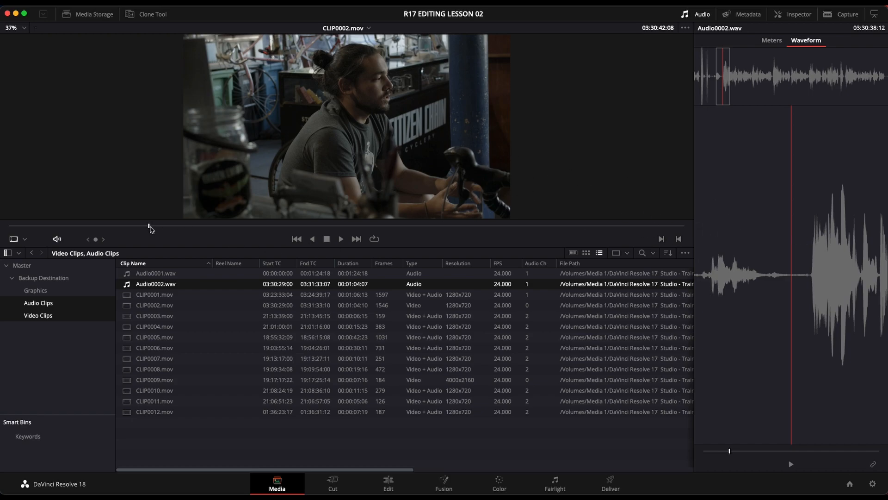
# Park the CLIP0002.mov playhead at 03:30:31:19, on the frame where the man's hands meet in the clap
pyautogui.moveTo(148, 225); pyautogui.dragTo(7, 211)
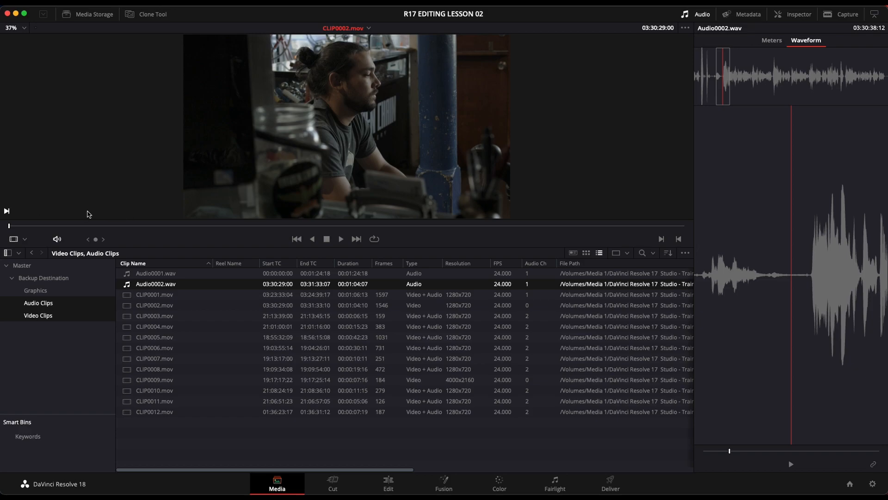
pyautogui.press('space')
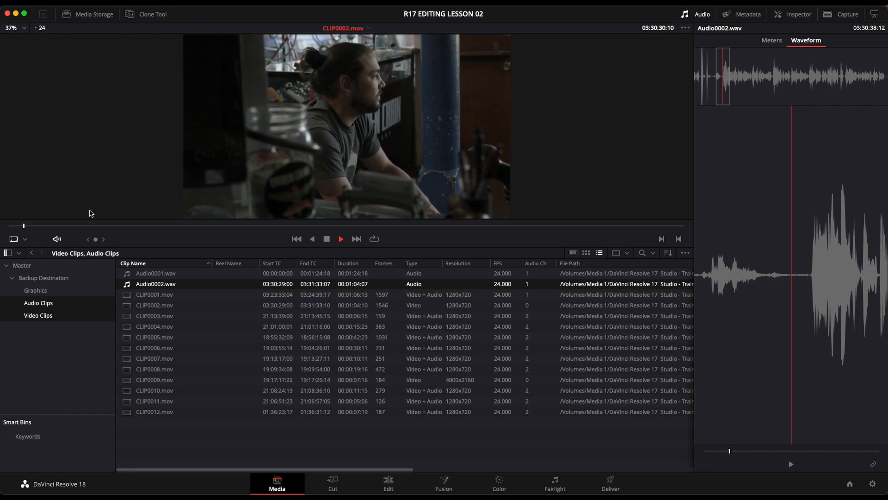
pyautogui.press('space')
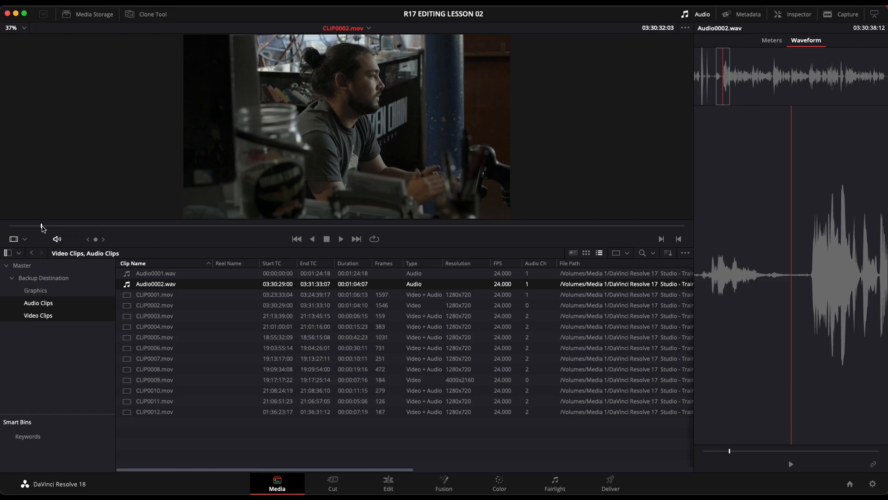
pyautogui.press('Left')
pyautogui.press('Left')
pyautogui.press('Left')
pyautogui.press('Left')
pyautogui.press('Left')
pyautogui.press('Left')
pyautogui.press('Left')
pyautogui.press('Left')
pyautogui.press('Left')
pyautogui.press('Left')
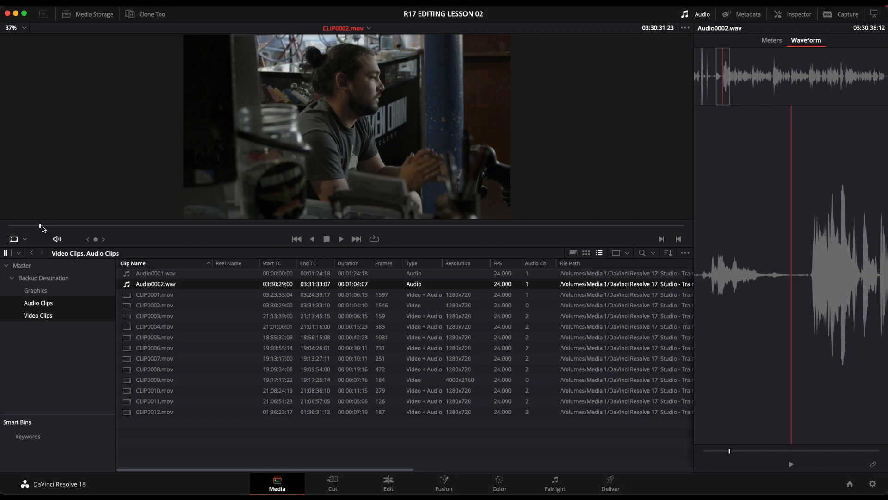
pyautogui.press('Left')
pyautogui.press('Left')
pyautogui.press('Left')
pyautogui.press('Left')
pyautogui.press('Left')
pyautogui.press('Left')
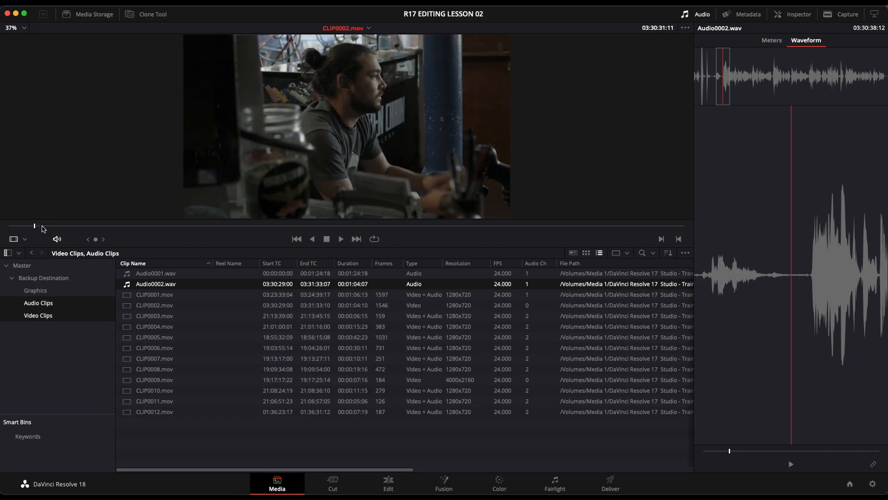
pyautogui.press('Right')
pyautogui.press('Right')
pyautogui.press('Right')
pyautogui.press('Right')
pyautogui.press('Right')
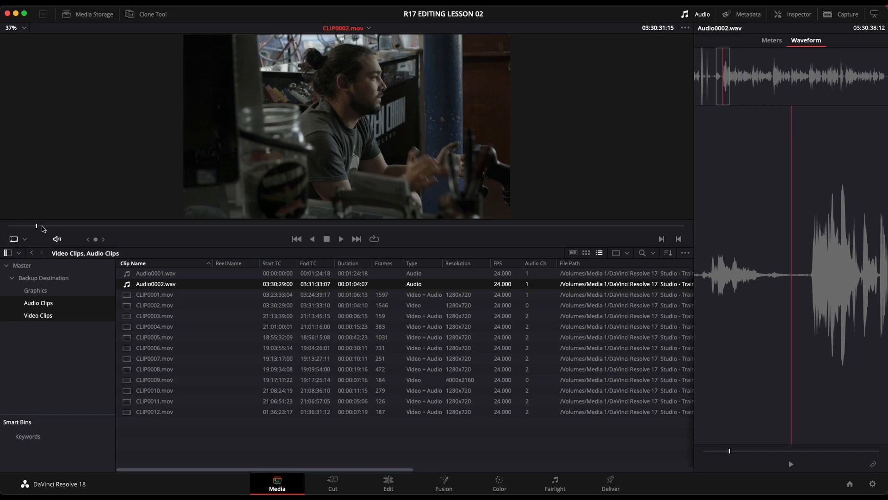
pyautogui.press('Right')
pyautogui.press('Right')
pyautogui.press('Right')
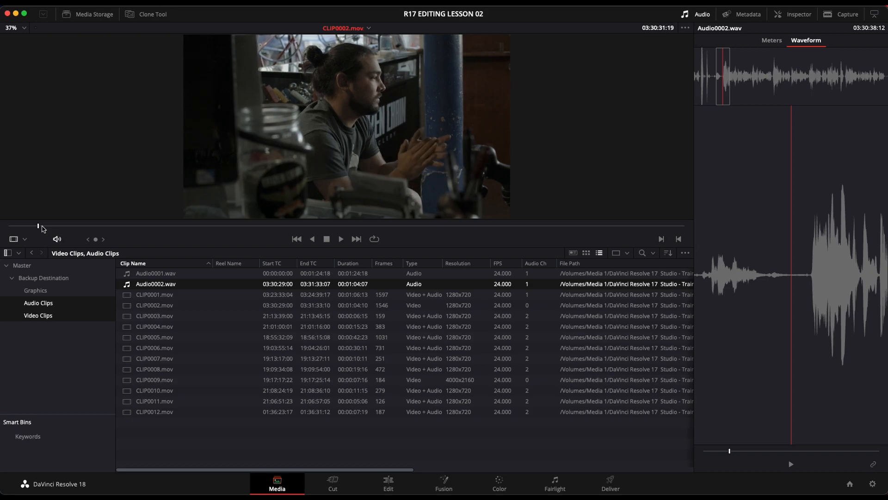
pyautogui.press('Left')
pyautogui.press('Left')
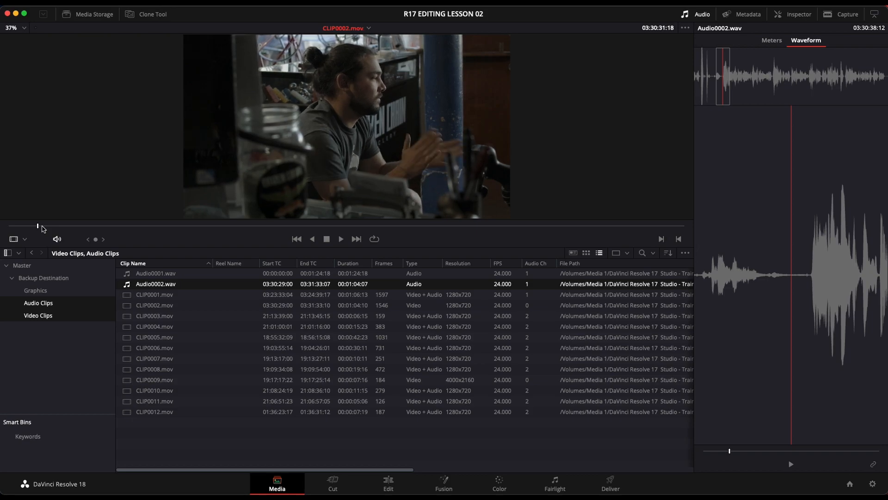
pyautogui.press('Right')
pyautogui.press('Right')
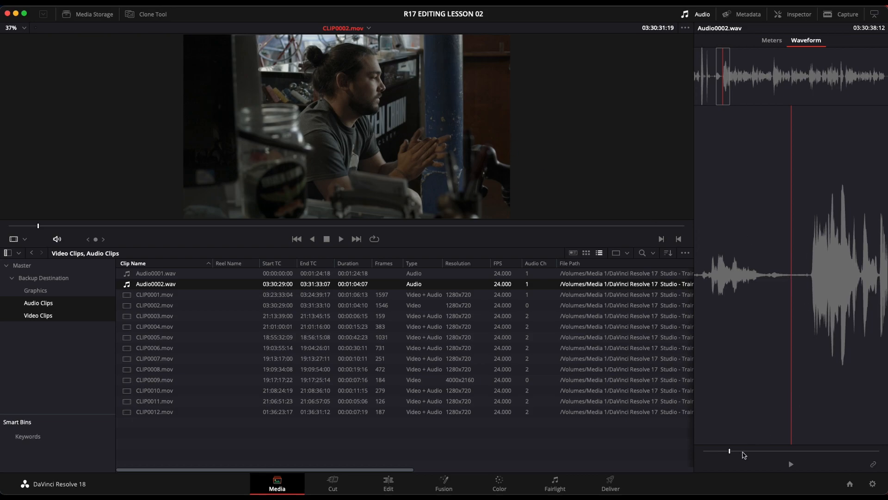
# Play the start of Audio0002.wav to locate the clap spikes in its waveform
pyautogui.moveTo(731, 452); pyautogui.dragTo(692, 455)
pyautogui.press('space')
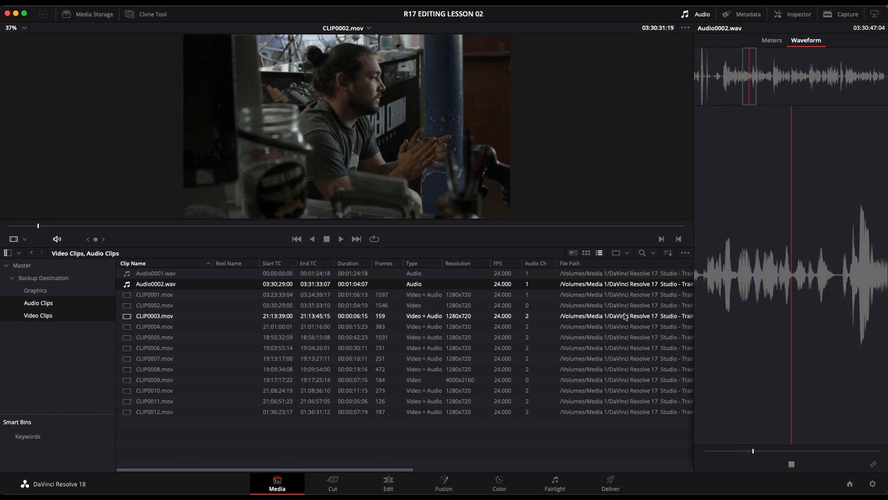
pyautogui.press('space')
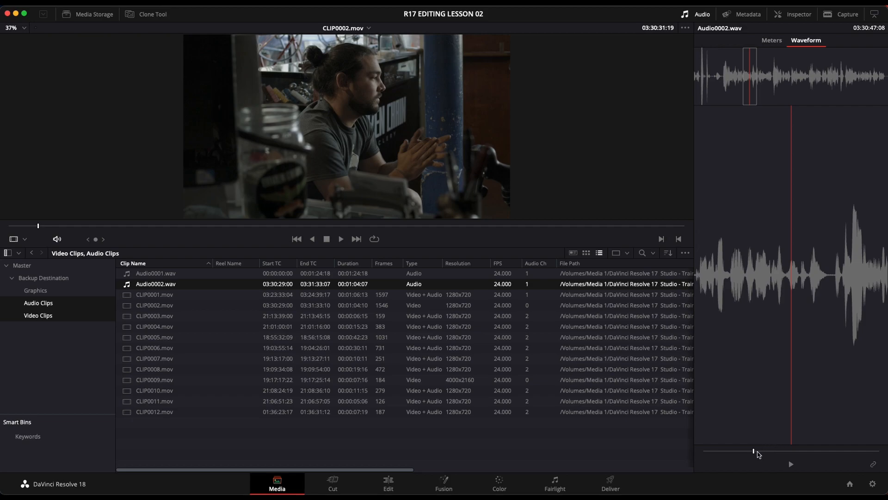
pyautogui.moveTo(755, 451); pyautogui.dragTo(704, 451)
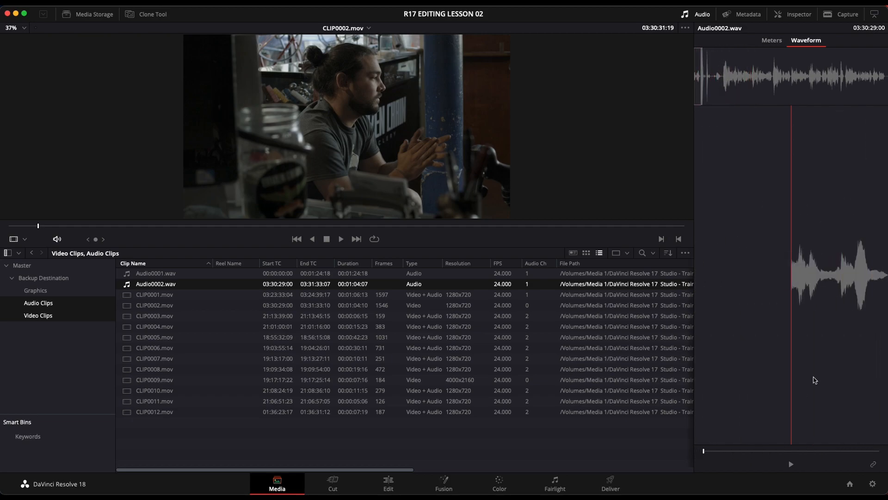
pyautogui.press('space')
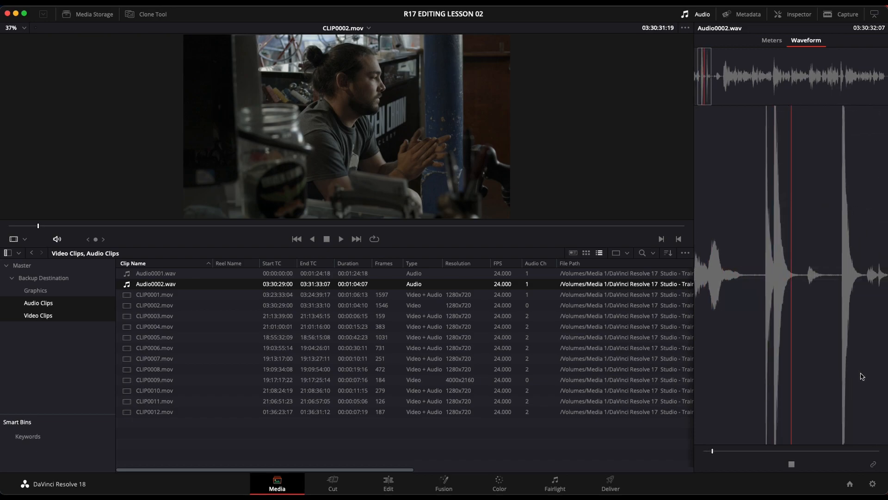
pyautogui.press('space')
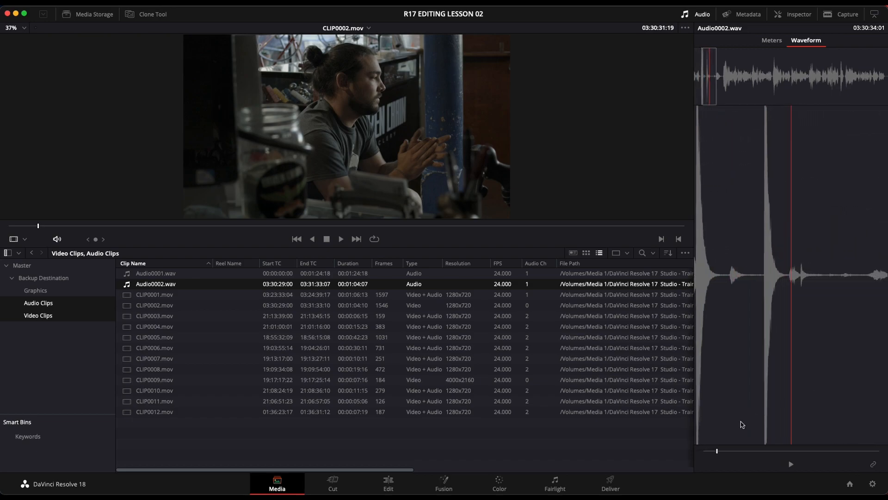
# Park the Audio0002.wav playhead at 03:30:31:17, on the first clap spike in the waveform
pyautogui.moveTo(717, 451); pyautogui.dragTo(709, 452)
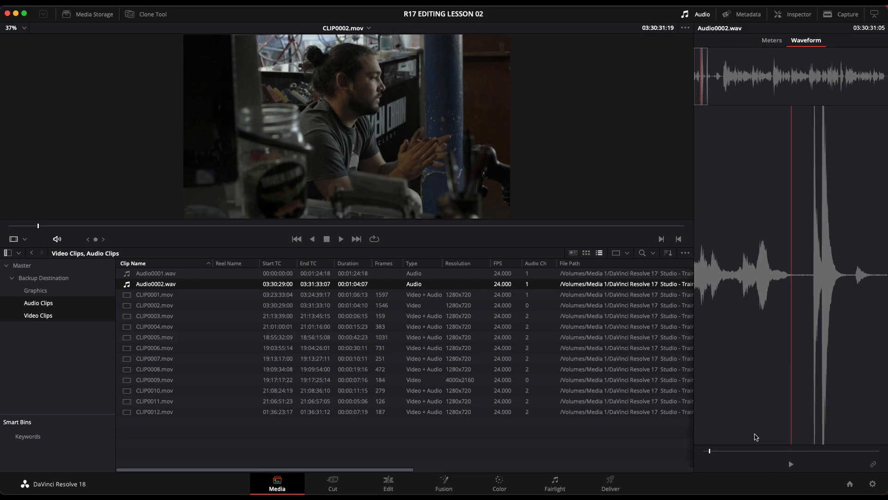
pyautogui.press('Right')
pyautogui.press('Right')
pyautogui.press('Right')
pyautogui.press('Right')
pyautogui.press('Right')
pyautogui.press('Right')
pyautogui.press('Right')
pyautogui.press('Right')
pyautogui.press('Right')
pyautogui.press('Right')
pyautogui.press('Right')
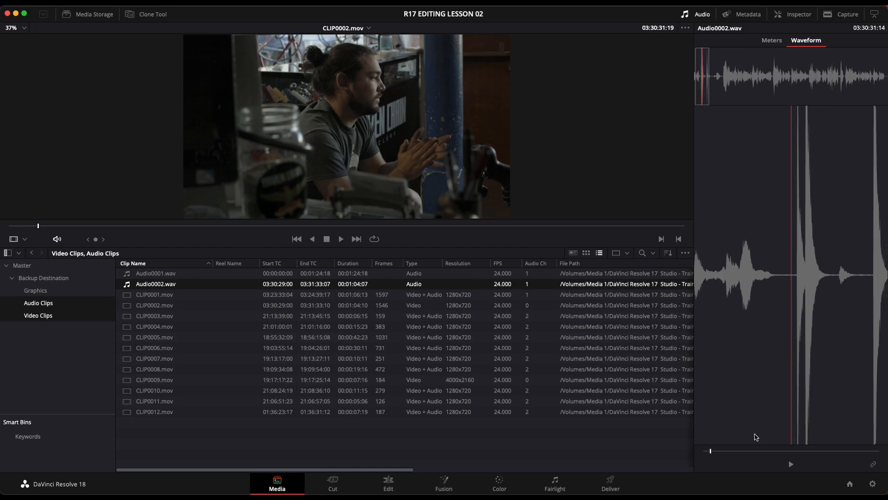
pyautogui.press('Right')
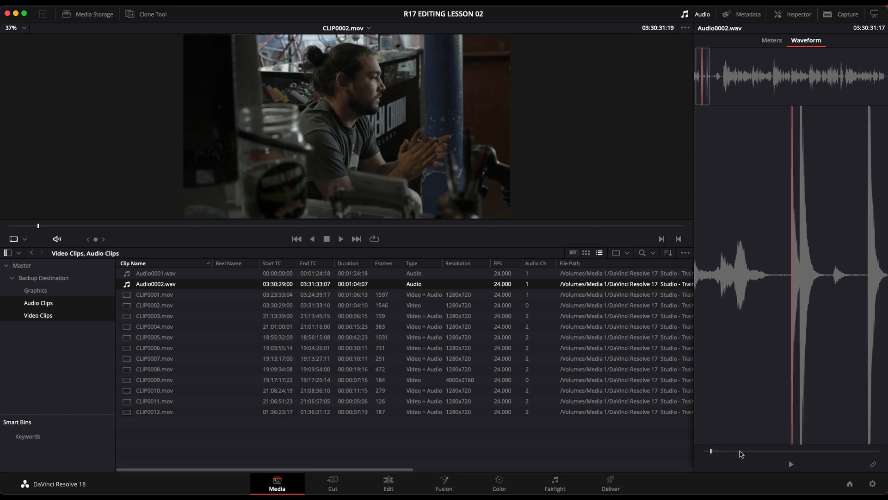
# Link Audio0002.wav to CLIP0002.mov at the matching clap positions, with the audio playhead at 03:30:31:17
pyautogui.click(747, 451)
pyautogui.click(820, 452)
pyautogui.click(719, 451)
pyautogui.click(711, 452)
pyautogui.click(873, 464)
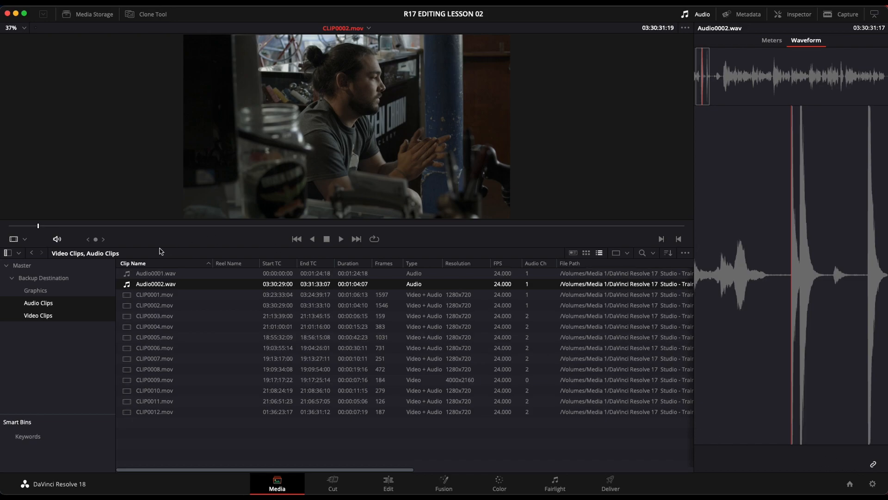
# Play CLIP0002.mov from its start in full-screen view to check its linked audio sync, and park the playhead at 03:30:36:02
pyautogui.click(333, 28)
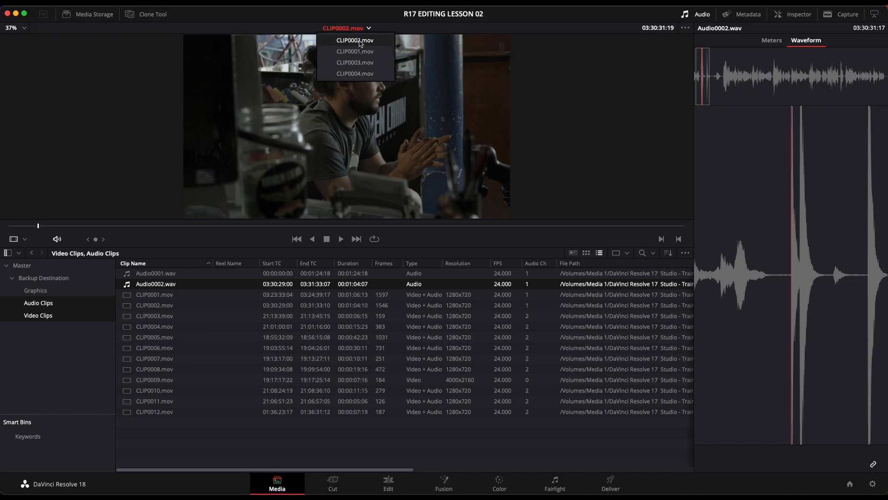
pyautogui.click(355, 40)
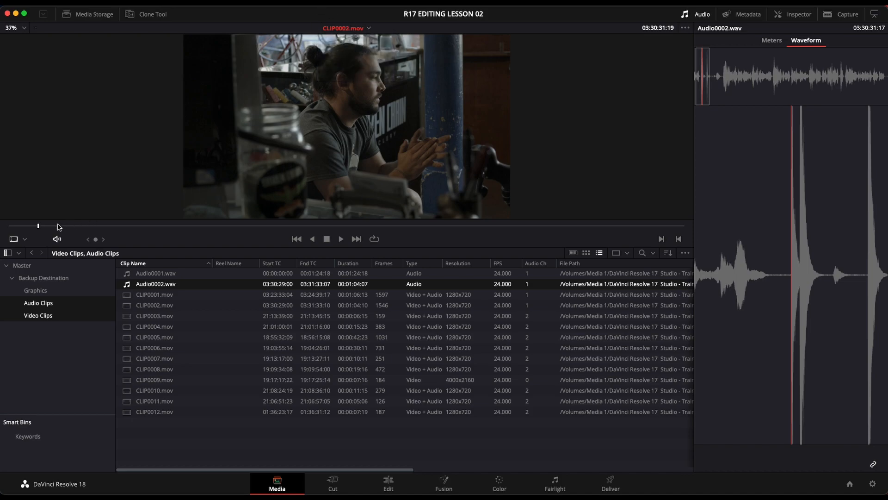
pyautogui.press('Home')
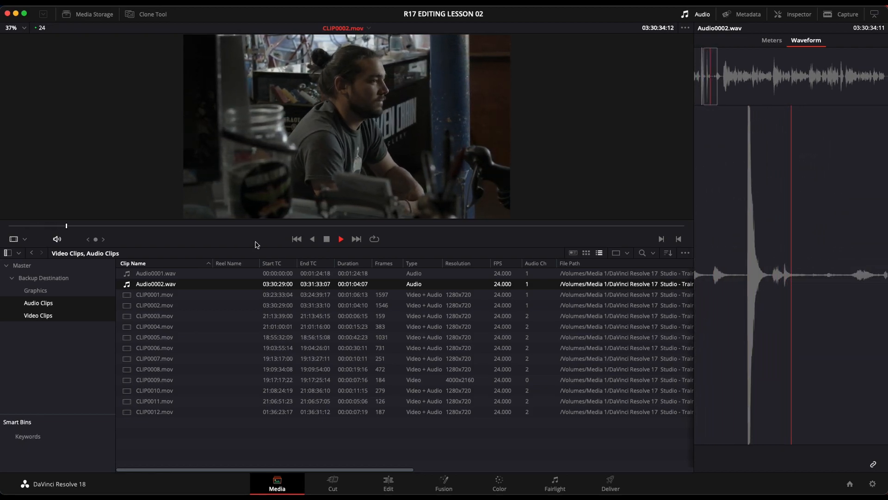
pyautogui.press('super+f')
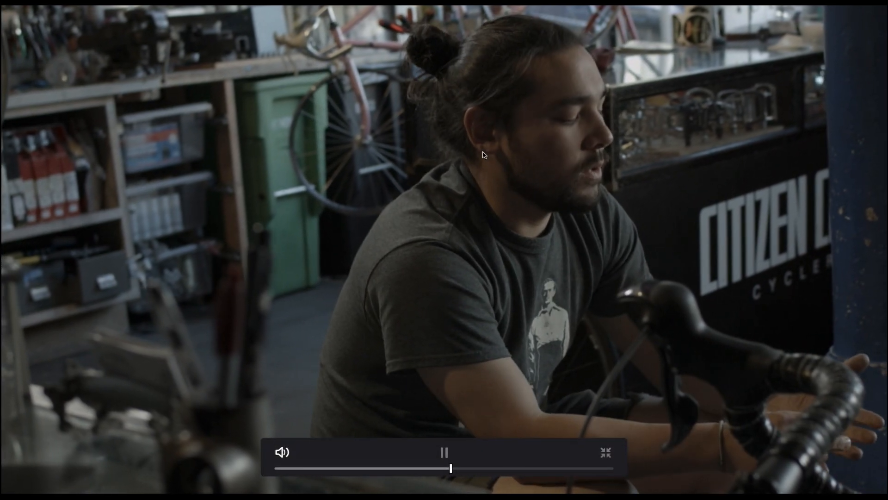
pyautogui.press('Escape')
pyautogui.press('space')
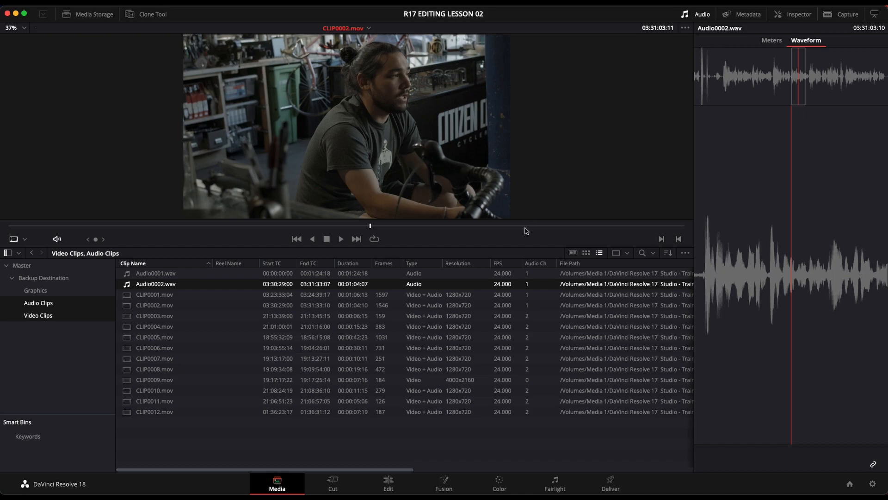
pyautogui.moveTo(371, 227); pyautogui.dragTo(6, 211)
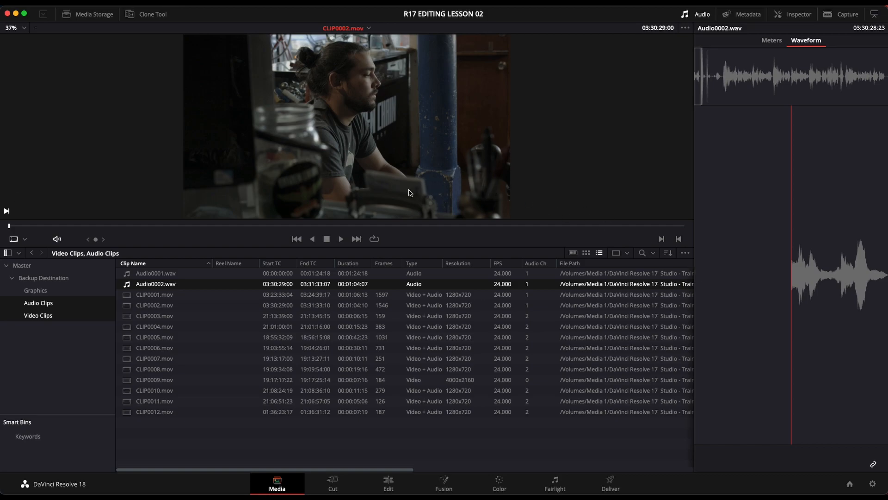
pyautogui.click(84, 226)
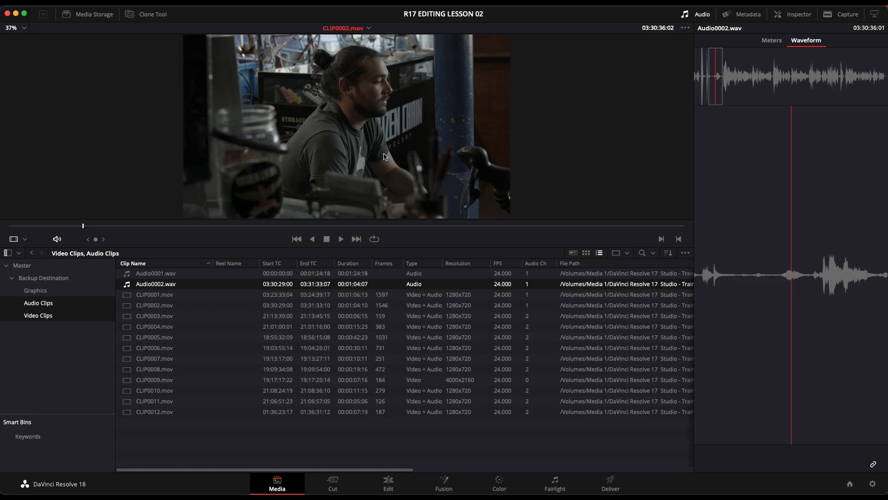
# Unlink Audio0002.wav and relink it deliberately mismatched, with its playhead at 03:30:32:17 and CLIP0002.mov at 03:30:31:19
pyautogui.click(874, 465)
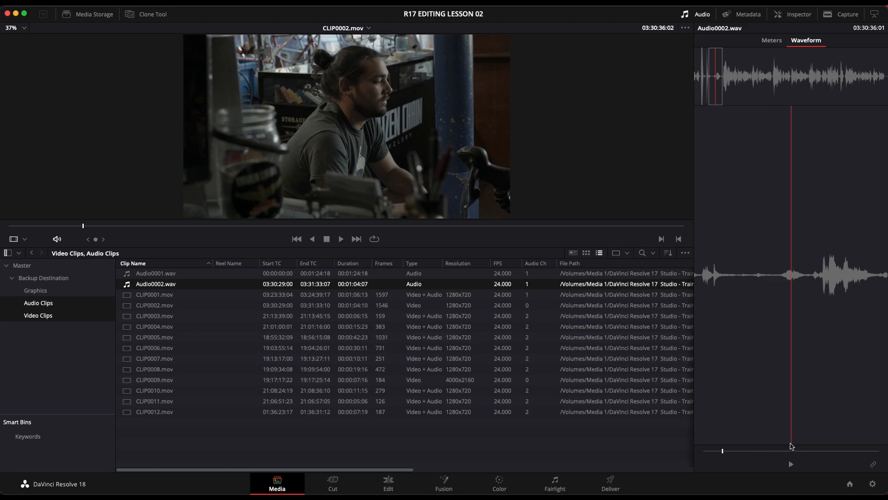
pyautogui.moveTo(724, 452); pyautogui.dragTo(710, 453)
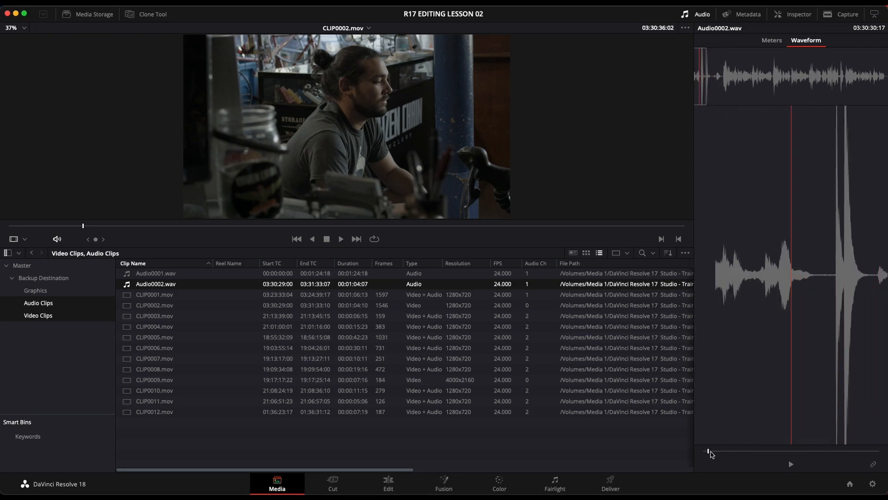
pyautogui.moveTo(710, 453); pyautogui.dragTo(714, 454)
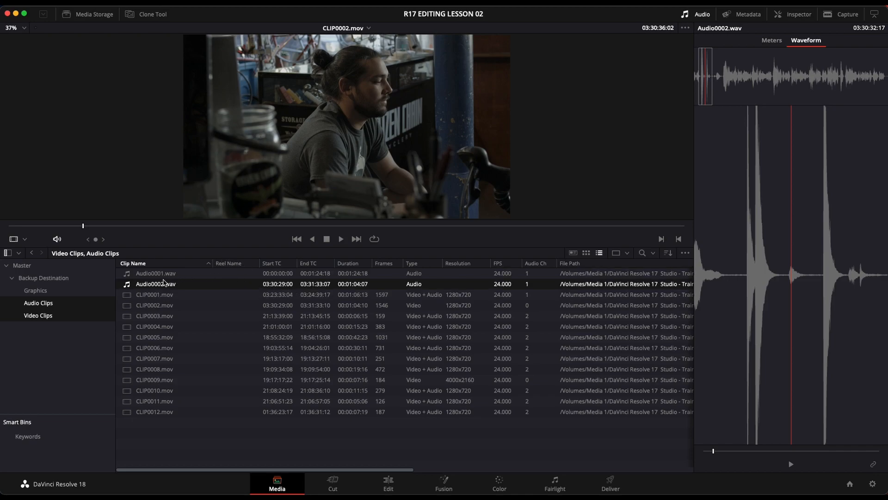
pyautogui.click(78, 226)
pyautogui.moveTo(78, 226); pyautogui.dragTo(39, 227)
pyautogui.press('Right')
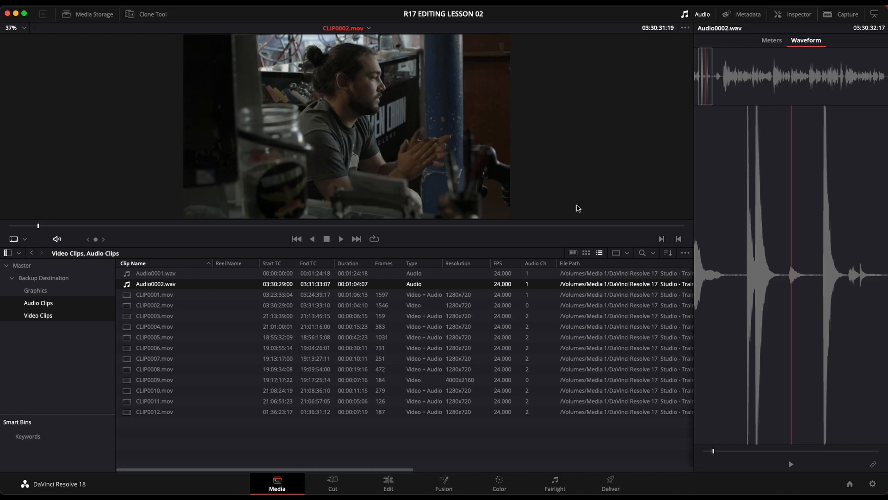
pyautogui.click(872, 465)
# Play the mismatched CLIP0002.mov from near its start in full-screen view to examine the sync offset
pyautogui.moveTo(37, 225); pyautogui.dragTo(18, 225)
pyautogui.press('space')
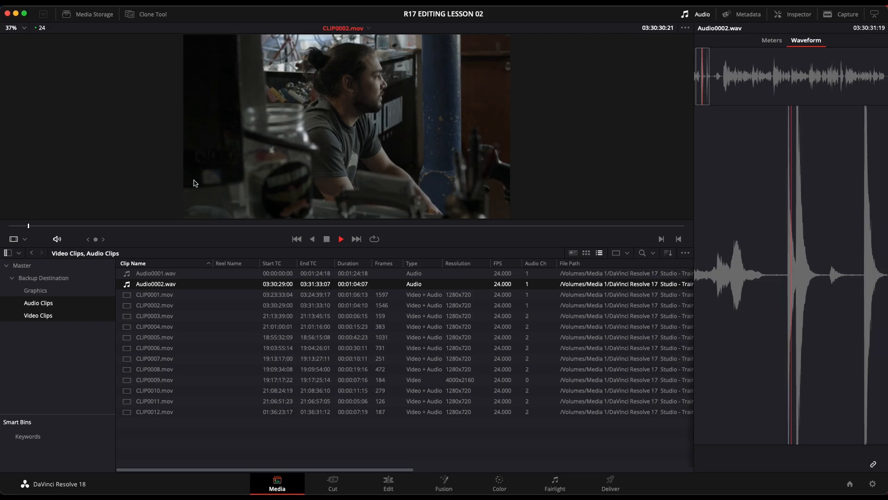
pyautogui.press('super+f')
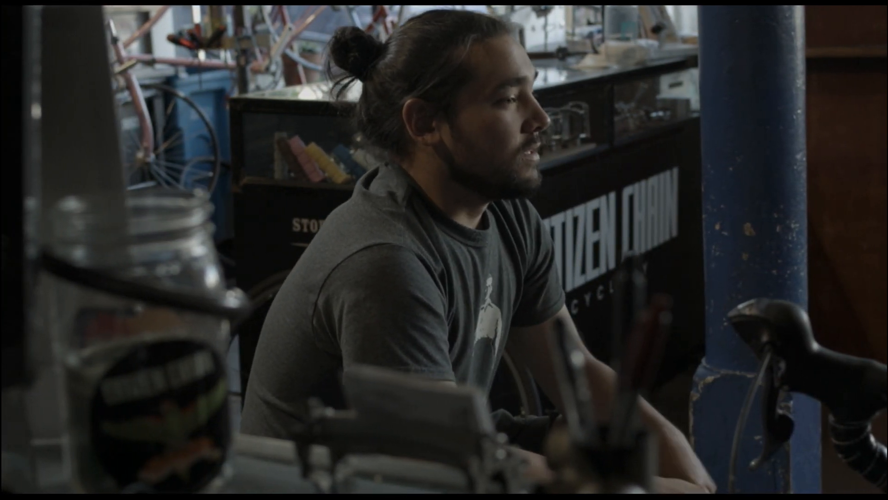
pyautogui.press('Escape')
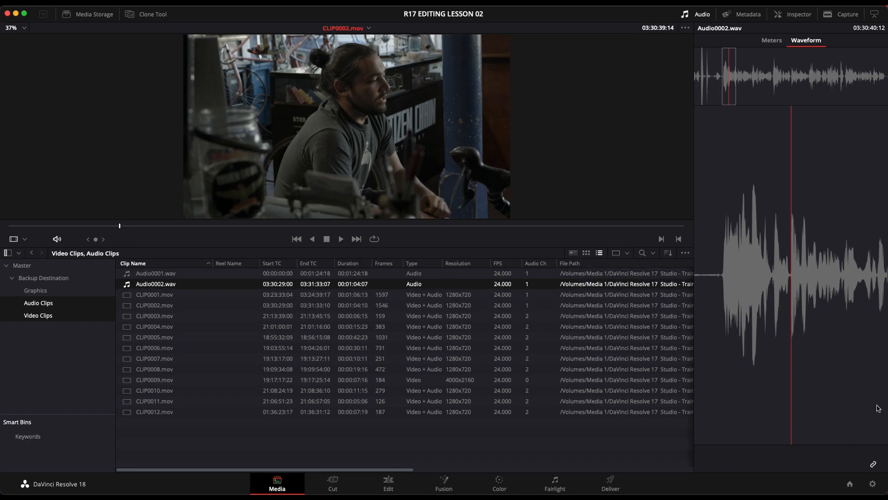
# Unlink Audio0002.wav, relink it at 03:30:31:17 to CLIP0002.mov at 03:30:31:19, and play the clip to check sync
pyautogui.click(874, 466)
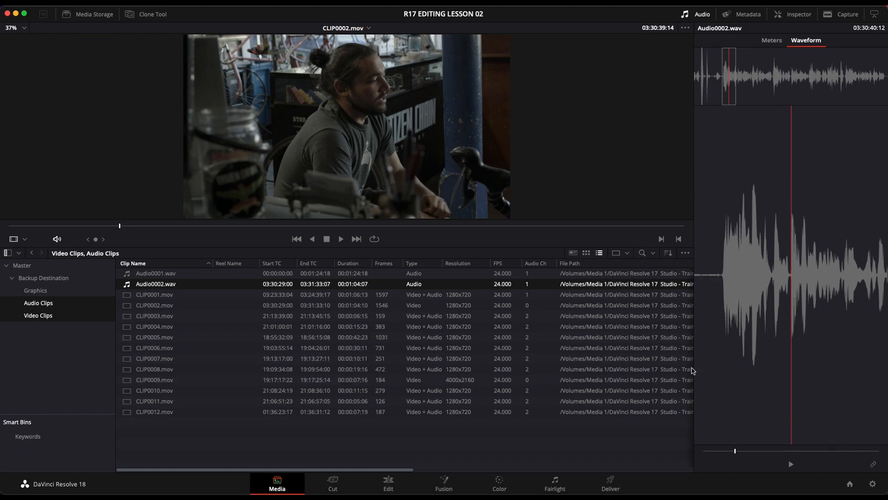
pyautogui.moveTo(118, 226); pyautogui.dragTo(38, 226)
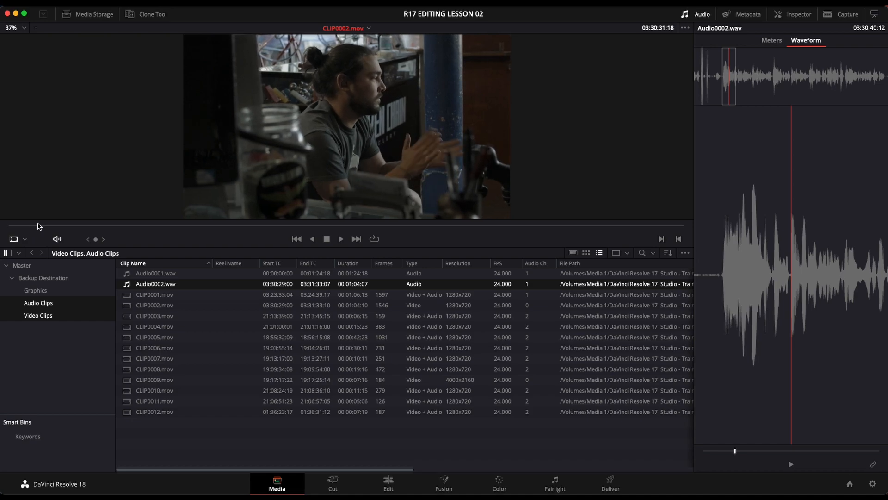
pyautogui.moveTo(735, 451); pyautogui.dragTo(711, 451)
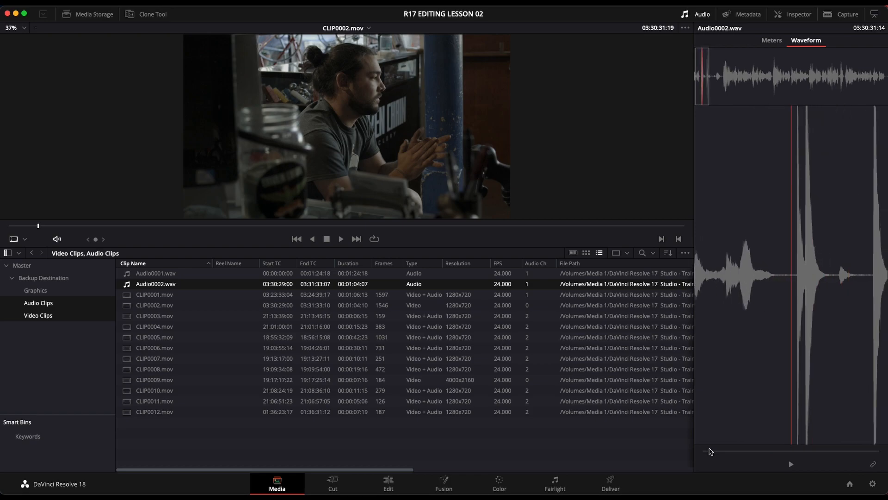
pyautogui.press('Left')
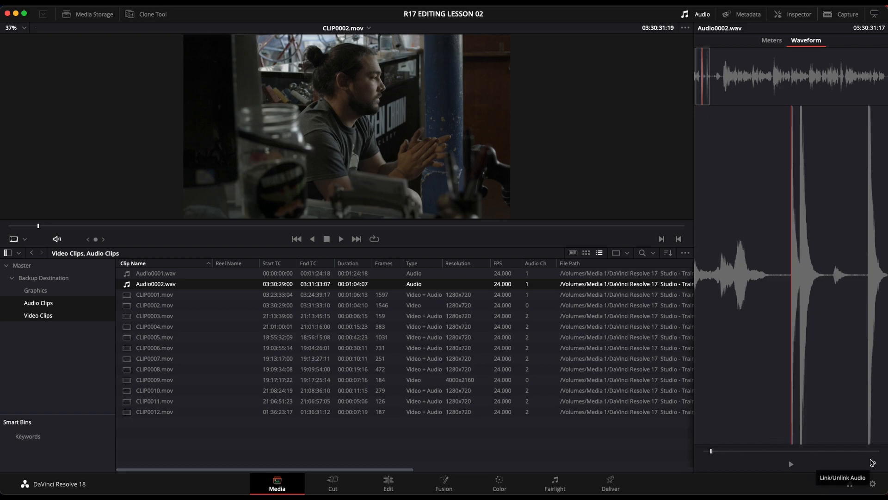
pyautogui.click(872, 462)
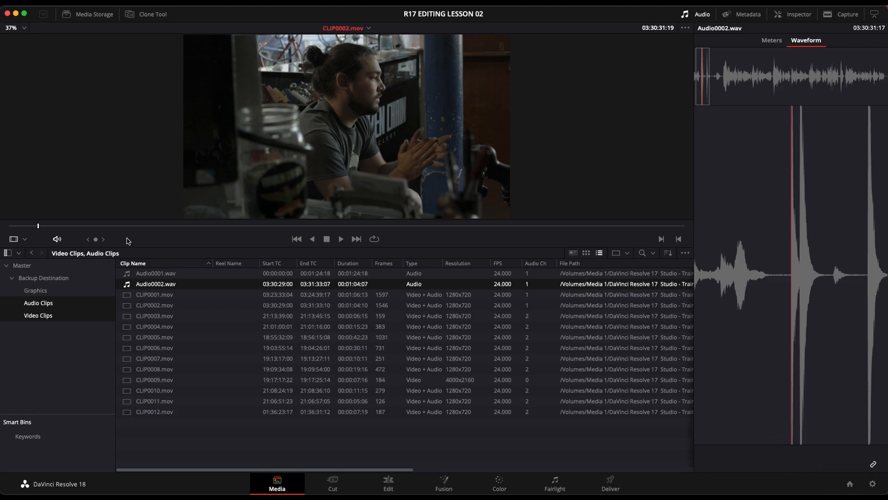
pyautogui.press('space')
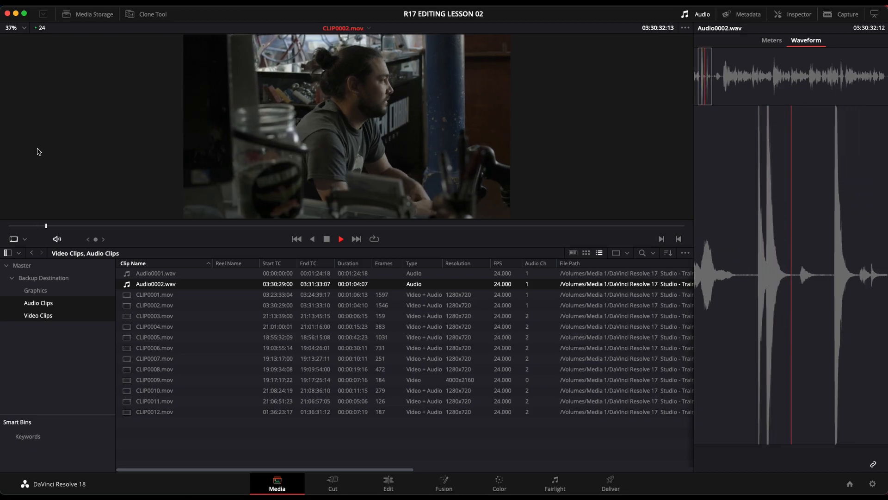
pyautogui.press('super+f')
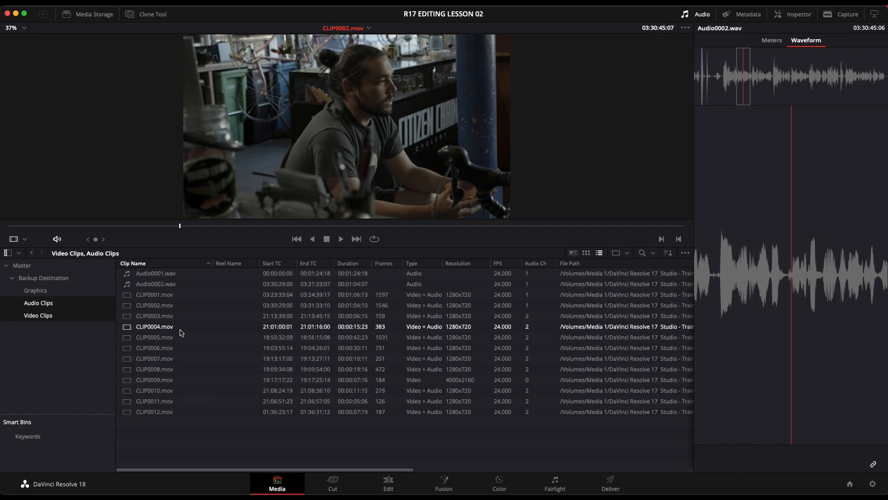
# Hide the audio waveform display and check the clips' linked-audio badges in thumbnail view before returning to list view
pyautogui.click(707, 17)
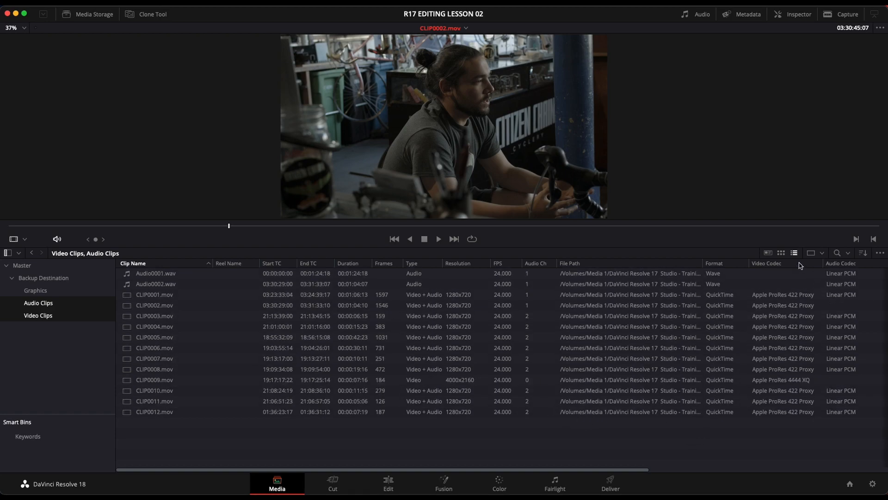
pyautogui.click(781, 252)
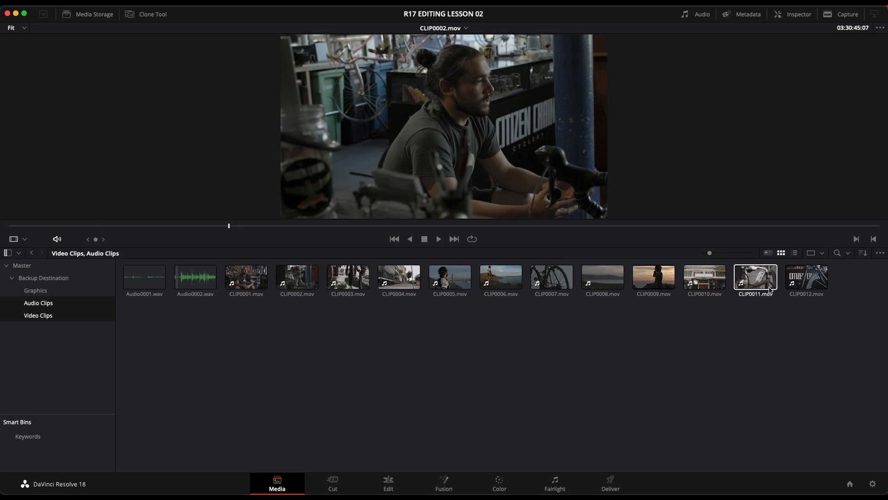
pyautogui.click(795, 253)
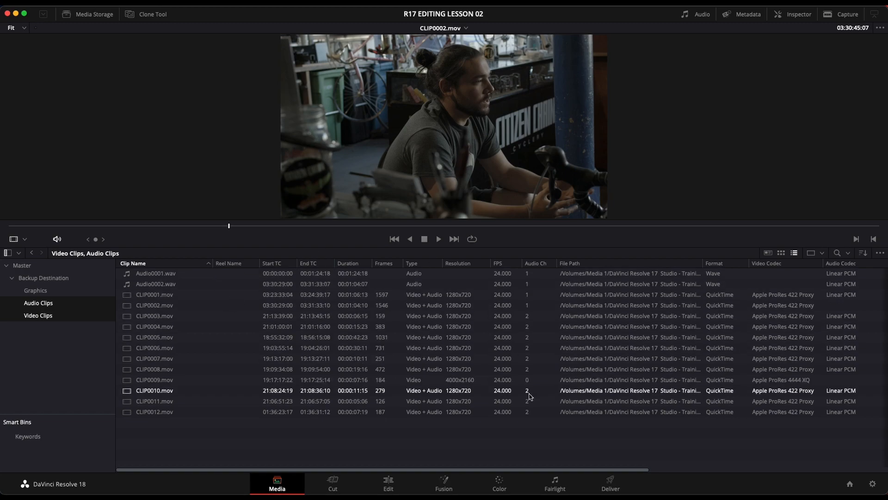
# Open the audio Clip Attributes for CLIP0003.mov through CLIP0012.mov together
pyautogui.click(126, 318)
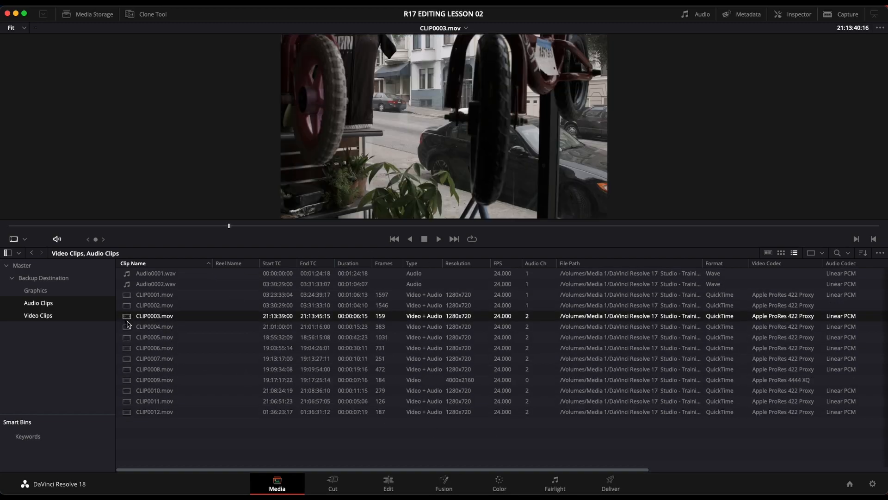
pyautogui.keyDown('shift'); pyautogui.click(129, 413); pyautogui.keyUp('shift')
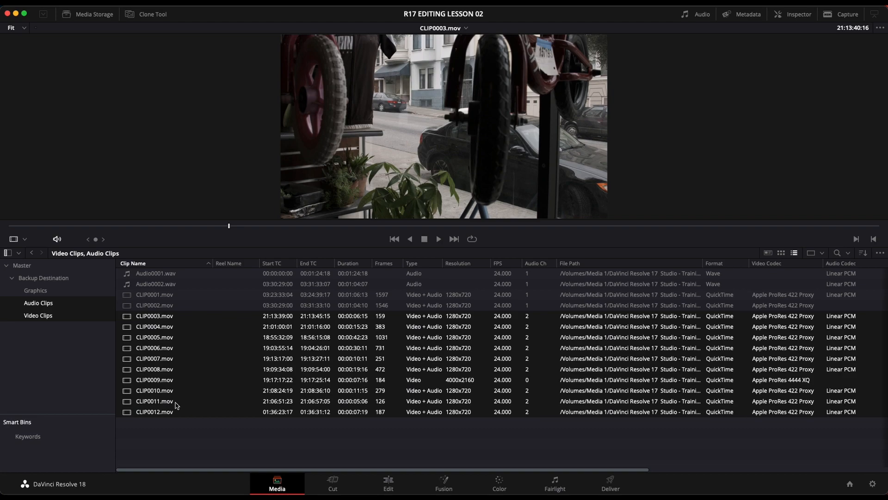
pyautogui.rightClick(161, 413)
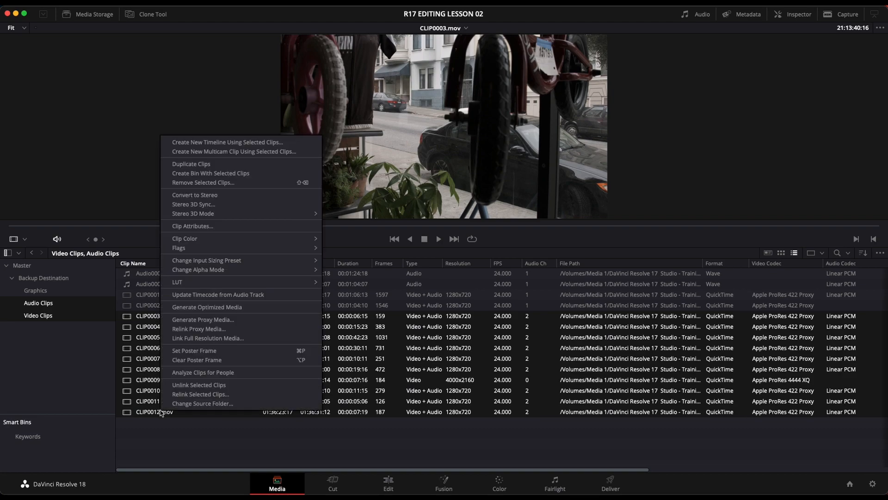
pyautogui.click(202, 228)
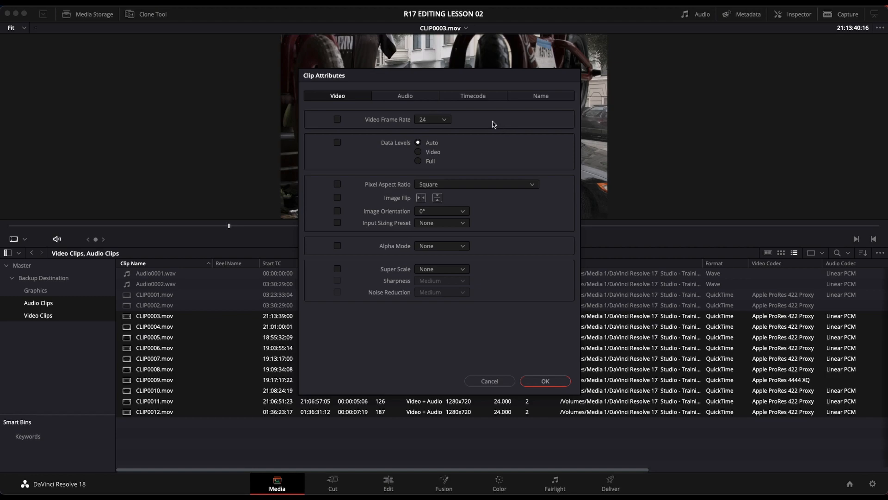
pyautogui.click(406, 96)
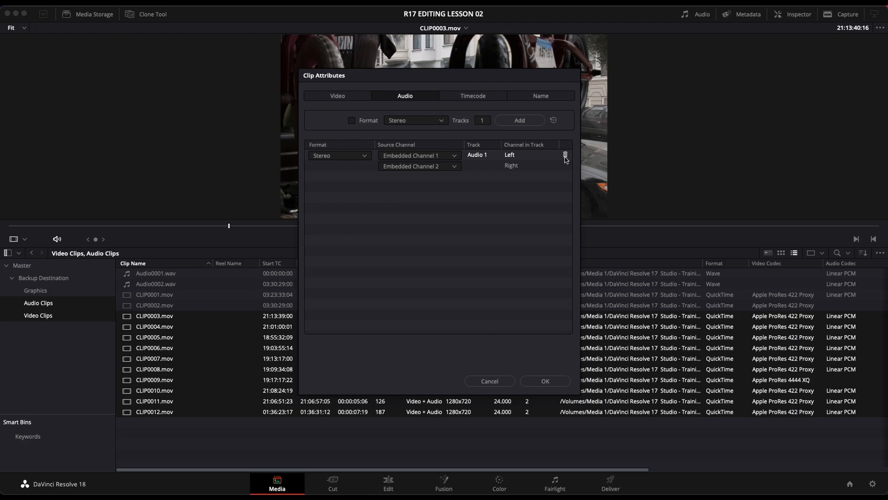
# Set the selected clips' Audio 1 track to Mono format with Embedded Channel 1 as its source
pyautogui.click(334, 157)
pyautogui.click(331, 168)
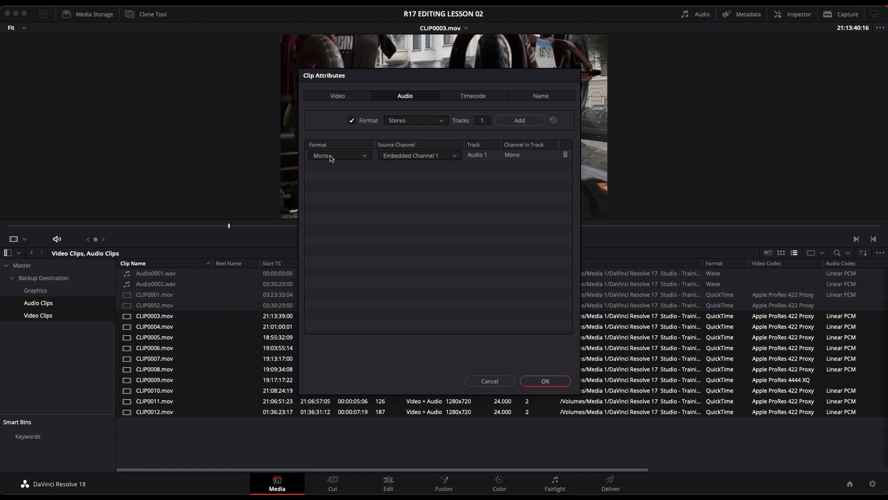
pyautogui.click(431, 159)
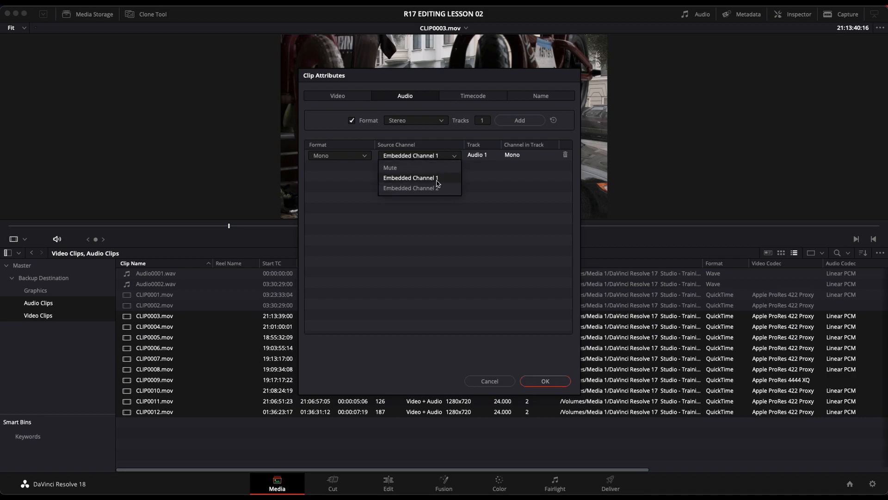
pyautogui.click(486, 180)
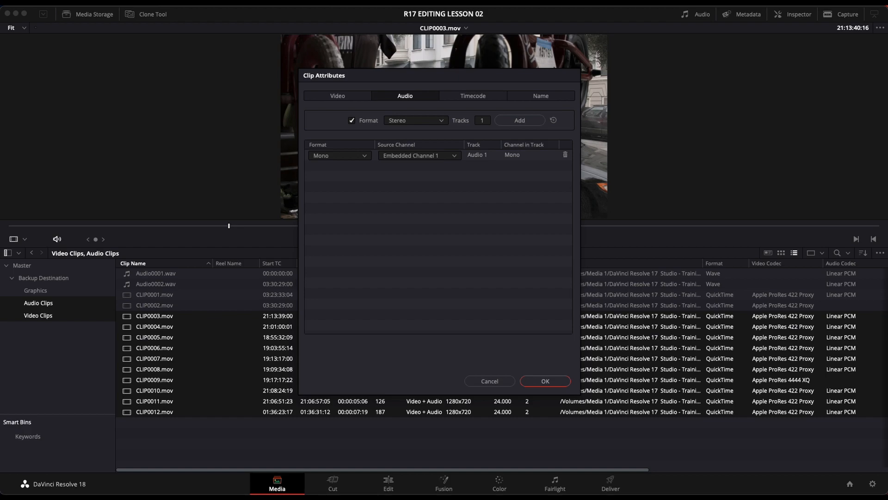
# Add a trial Mono track sourced from Embedded Channel 2 to the selected clips' audio, and delete that track again
pyautogui.click(422, 123)
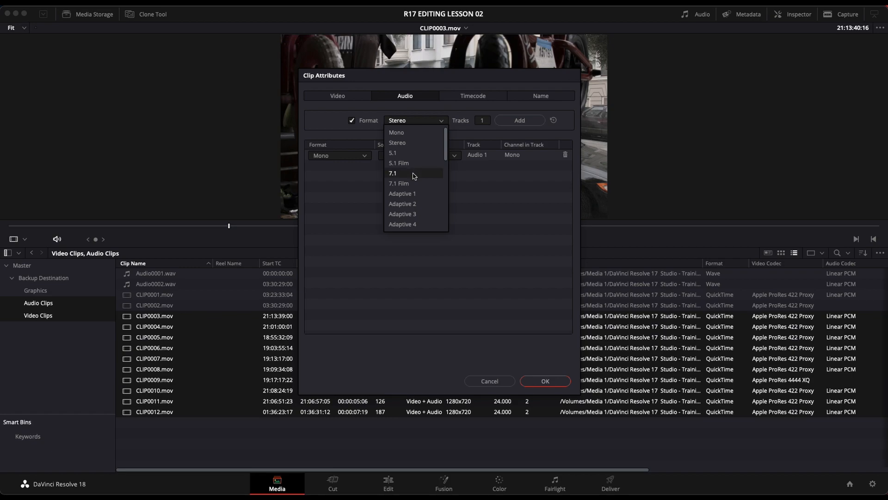
pyautogui.scroll(-2, 429, 215)
pyautogui.scroll(-5, 430, 216)
pyautogui.scroll(7, 430, 212)
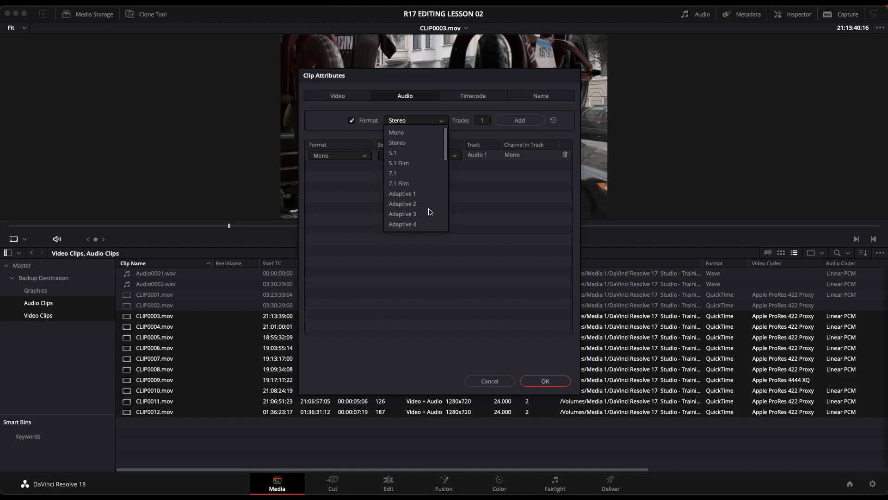
pyautogui.click(424, 133)
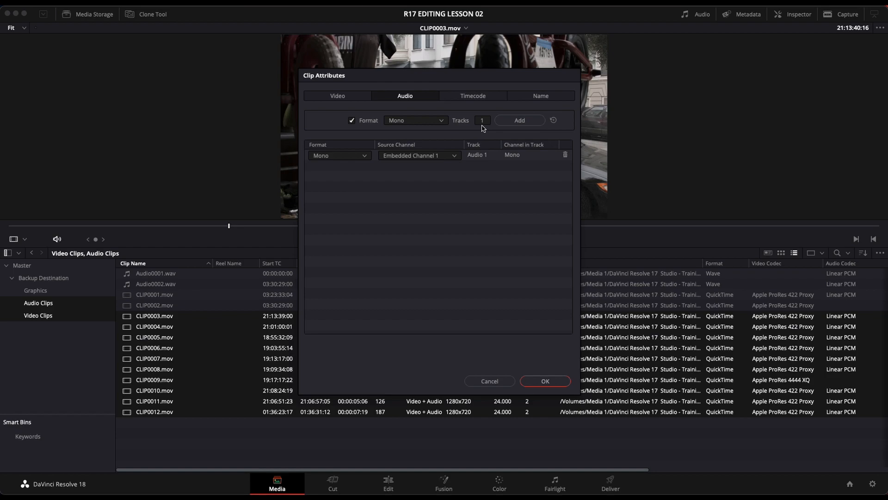
pyautogui.click(531, 121)
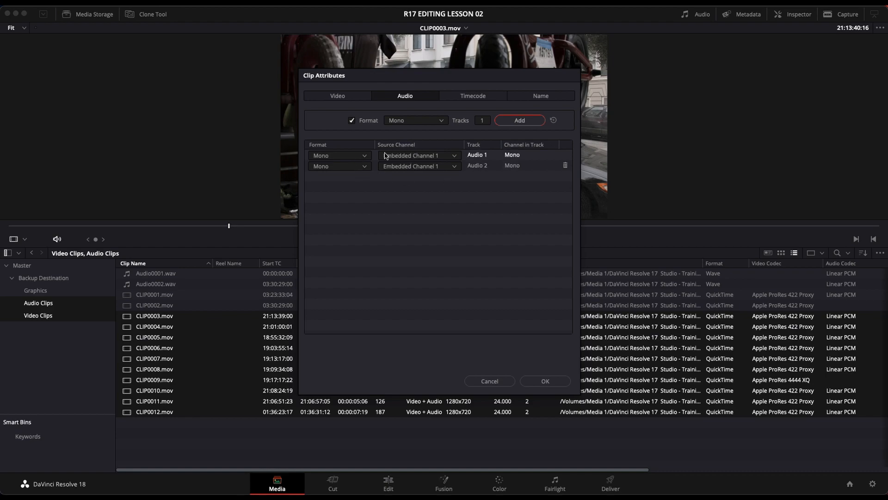
pyautogui.click(411, 166)
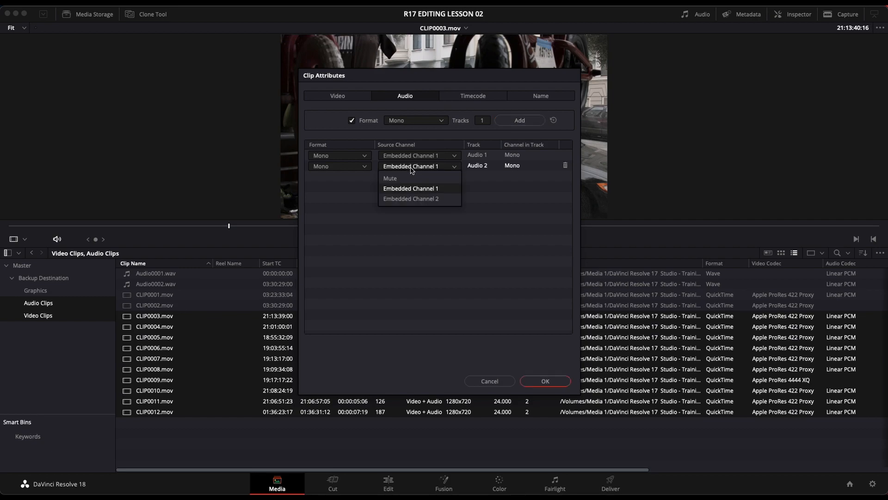
pyautogui.click(431, 199)
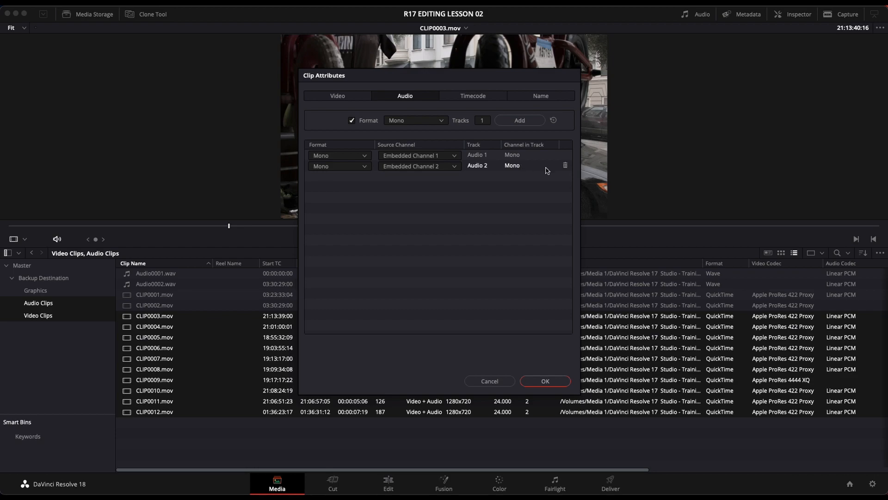
pyautogui.click(566, 166)
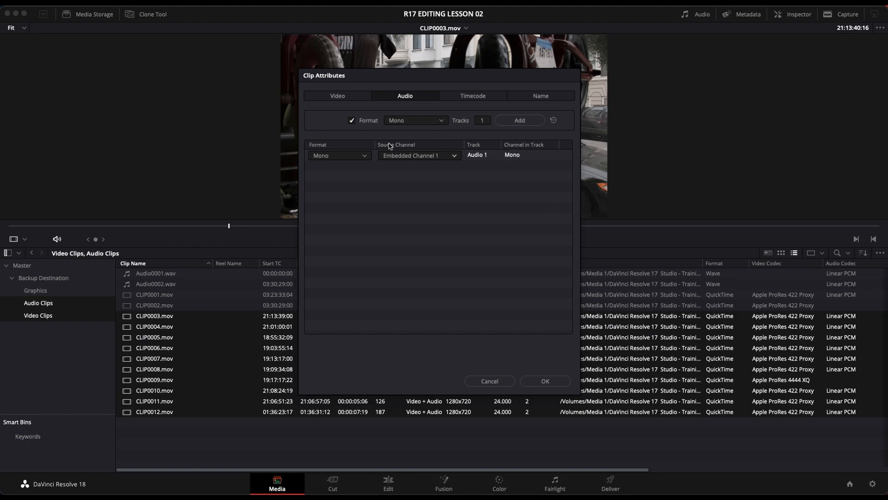
# Add a second Mono track with Embedded Channel 2 as its source and apply the audio attributes to the selected clips
pyautogui.click(421, 121)
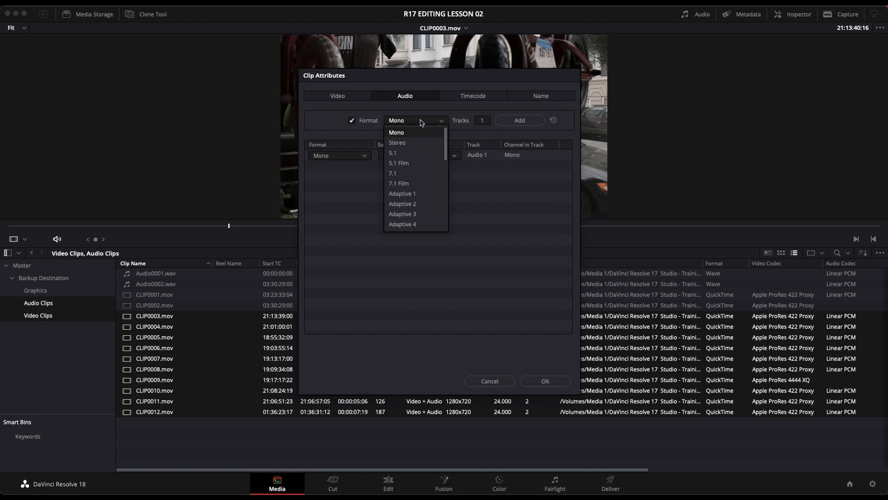
pyautogui.click(414, 134)
pyautogui.click(485, 121)
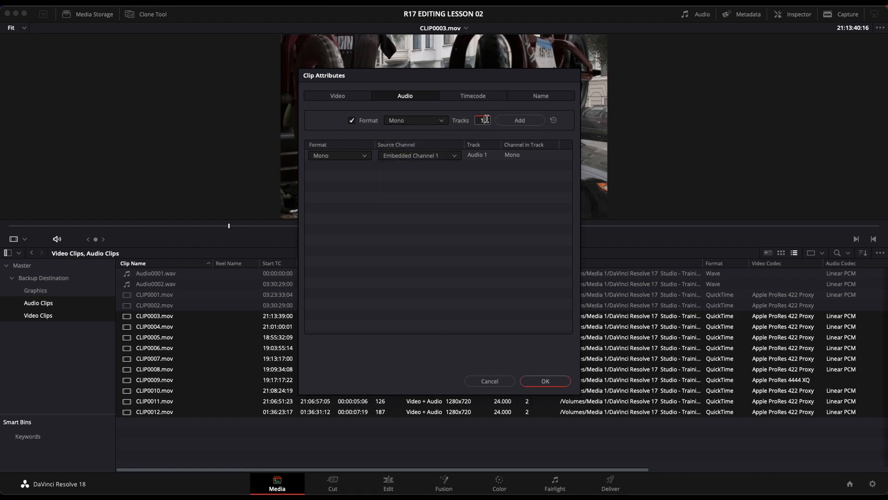
pyautogui.click(520, 182)
pyautogui.click(522, 126)
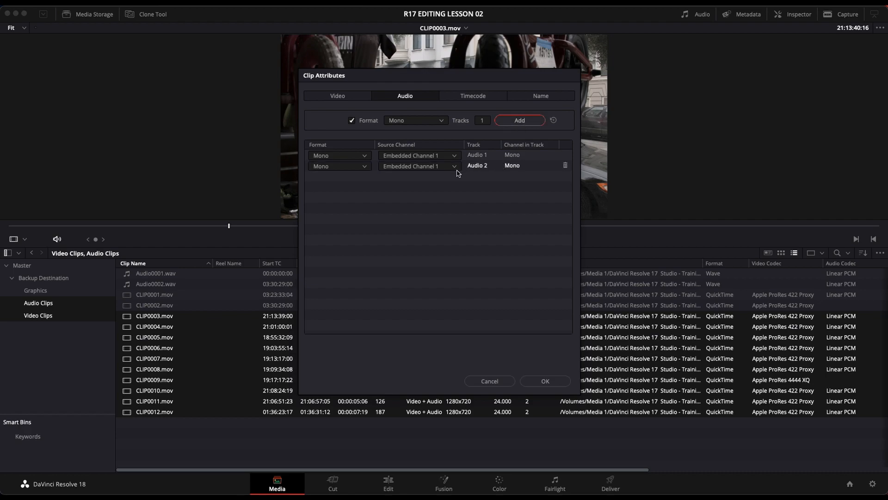
pyautogui.click(436, 167)
pyautogui.click(438, 198)
pyautogui.click(554, 380)
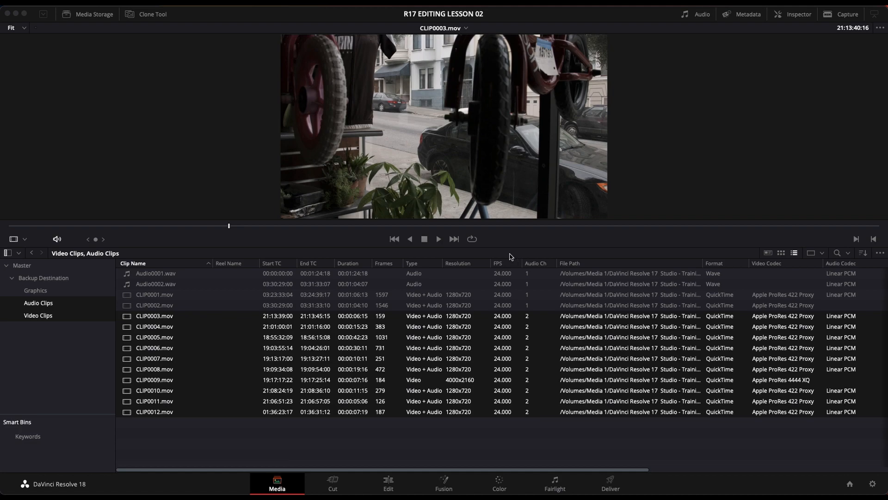
# Look through the System and User preferences, including Memory and GPU, Color and Metadata, and leave them without saving
pyautogui.click(39, 4)
pyautogui.click(218, 60)
pyautogui.click(81, 3)
pyautogui.moveTo(44, 3)
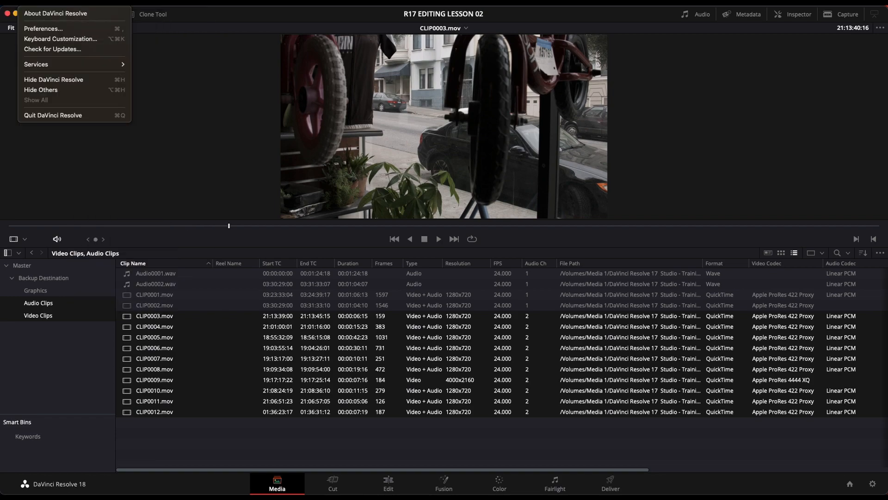
pyautogui.click(51, 29)
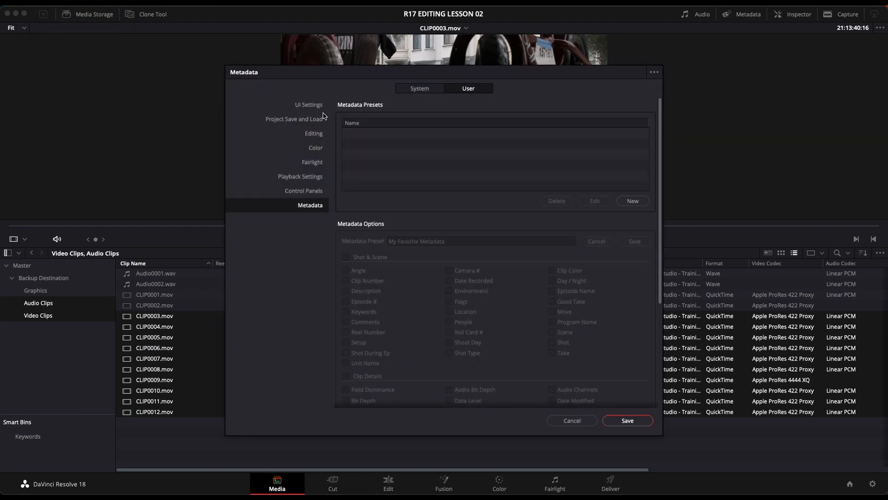
pyautogui.click(420, 87)
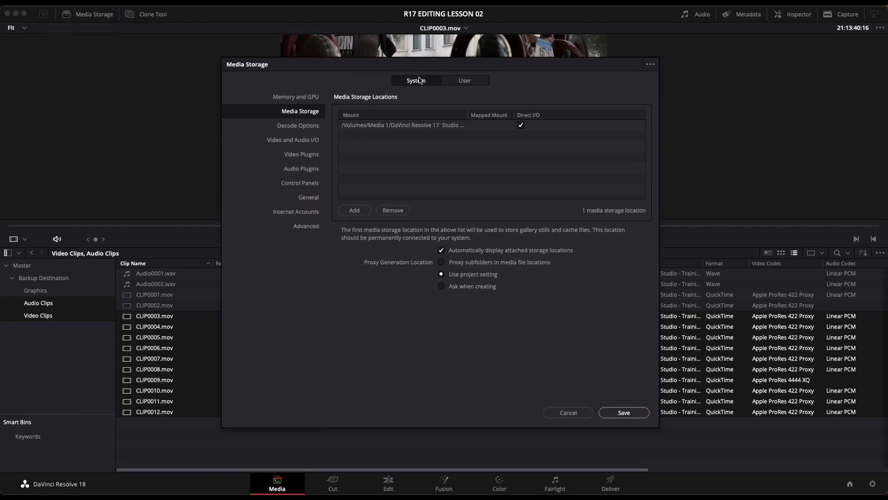
pyautogui.click(288, 97)
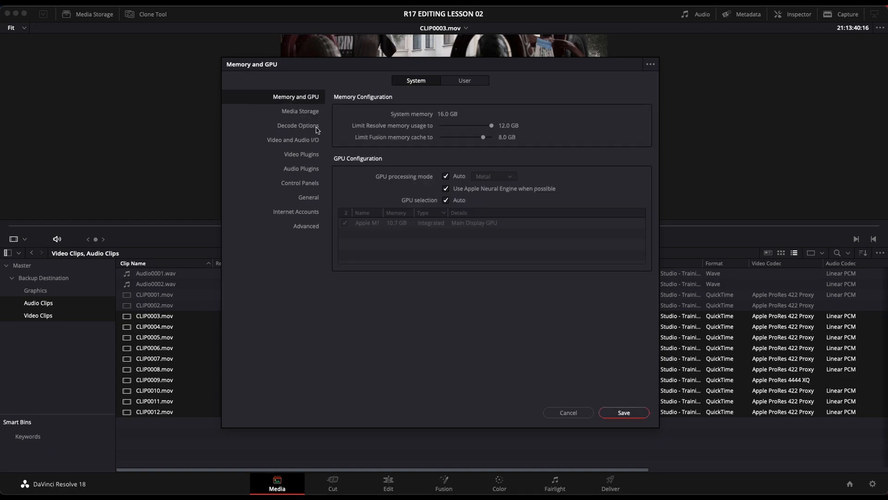
pyautogui.click(467, 80)
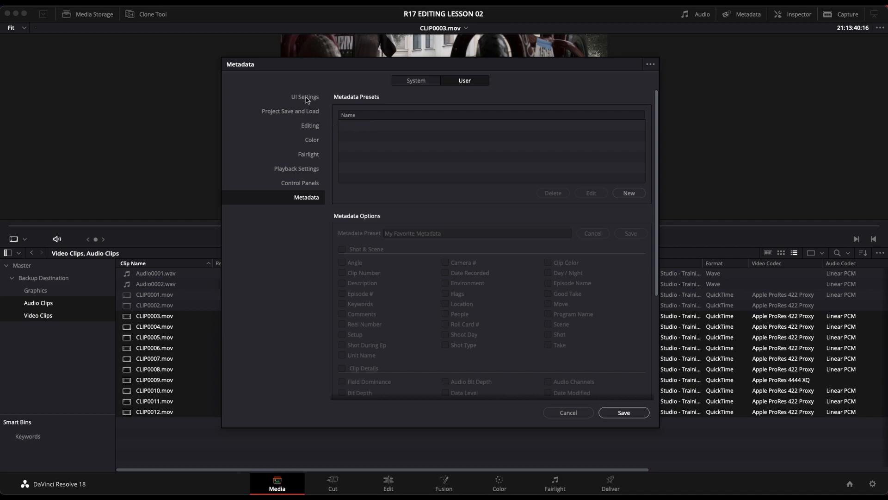
pyautogui.click(308, 116)
pyautogui.click(308, 127)
pyautogui.click(309, 141)
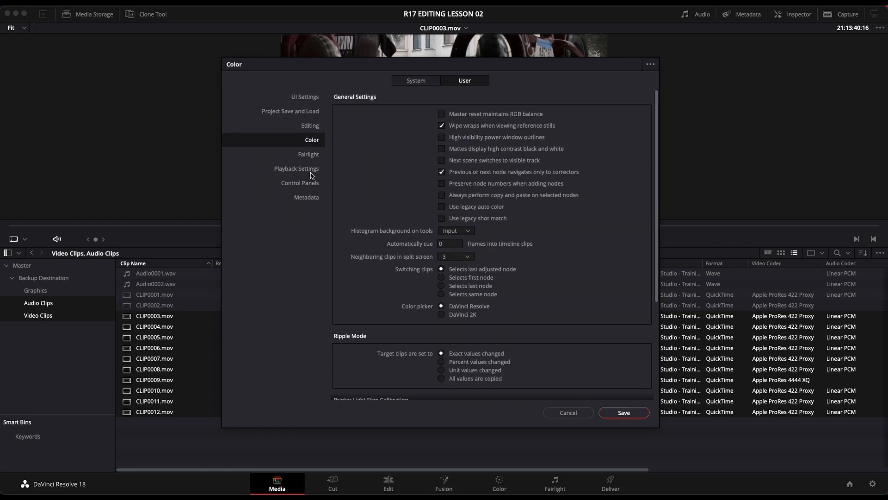
pyautogui.click(314, 197)
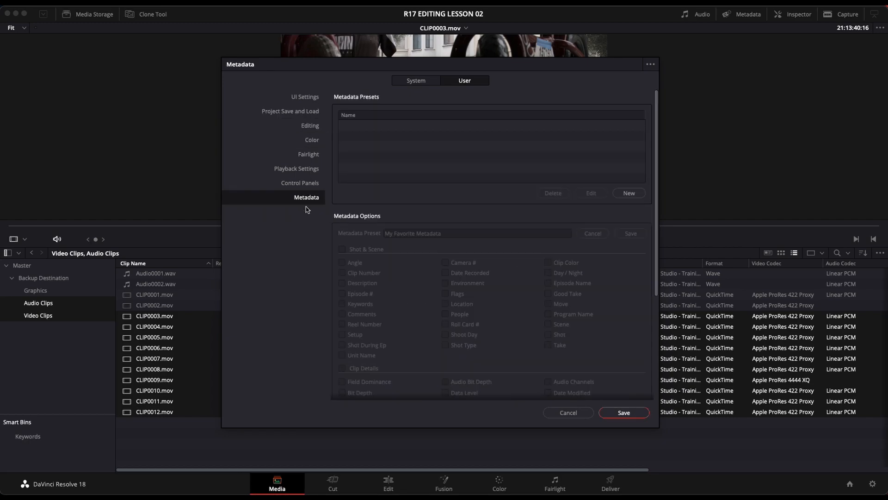
pyautogui.click(416, 81)
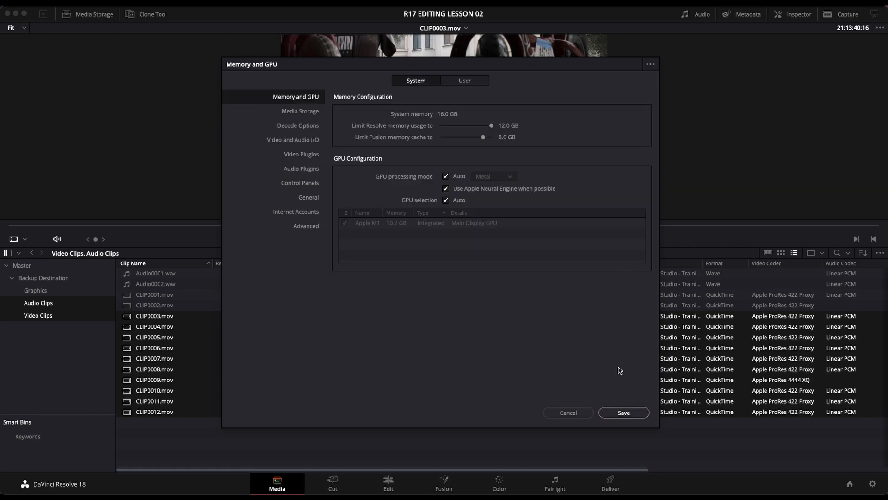
pyautogui.click(569, 412)
# Create a new metadata preset named My Favorite Metadata in the user preferences
pyautogui.click(39, 3)
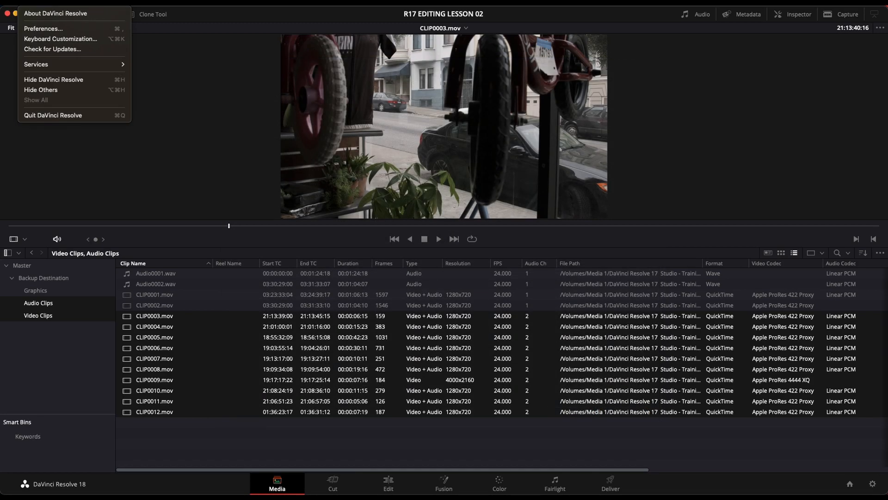
pyautogui.click(42, 29)
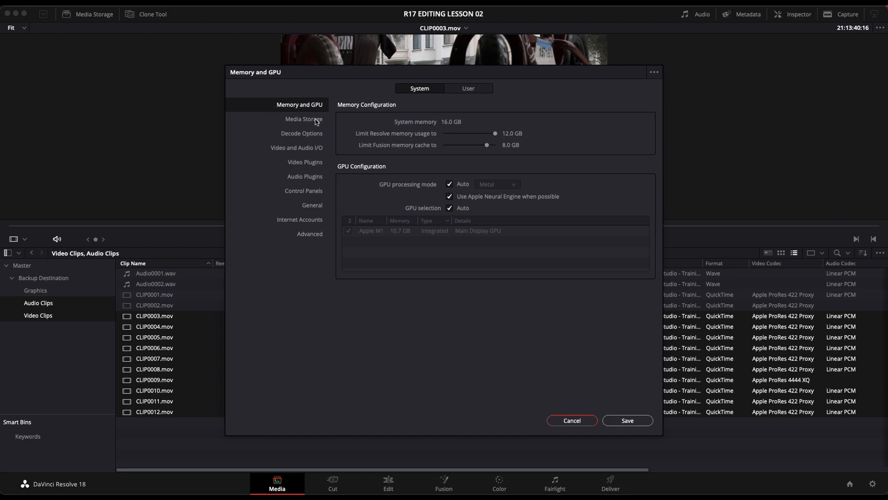
pyautogui.click(471, 93)
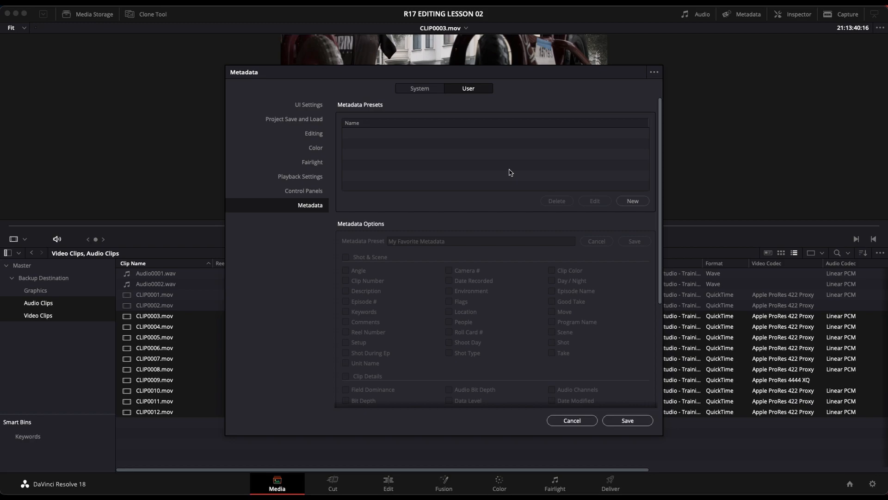
pyautogui.click(632, 201)
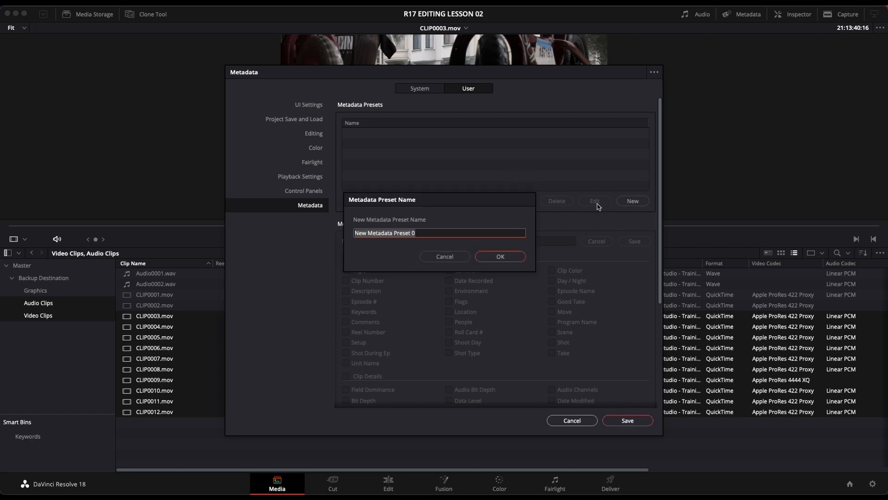
pyautogui.press('BackSpace')
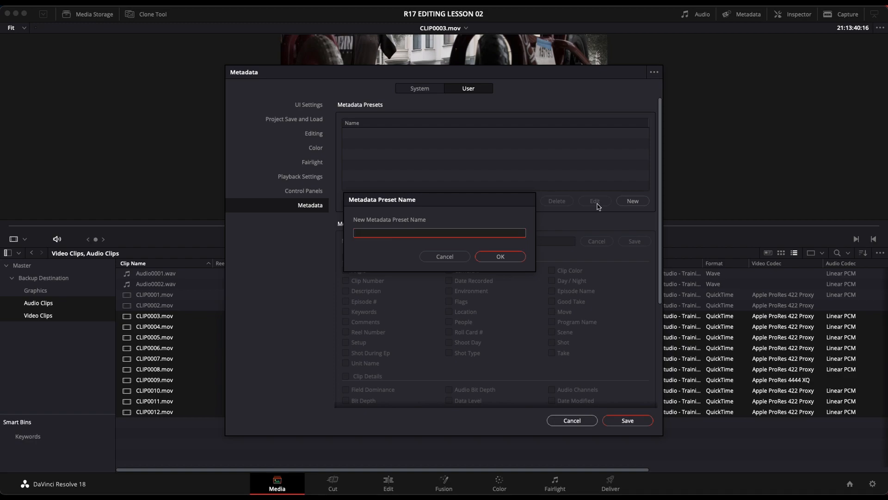
pyautogui.write('My Favorite Metadata')
pyautogui.click(505, 256)
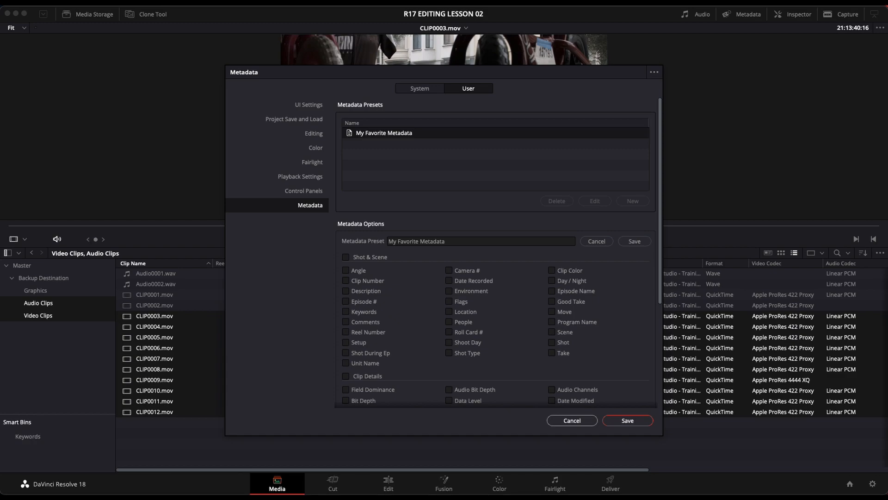
# Include Description, Keywords, Scene and Shot in the My Favorite Metadata preset, and save both the preset and the preferences
pyautogui.scroll(-5, 479, 337)
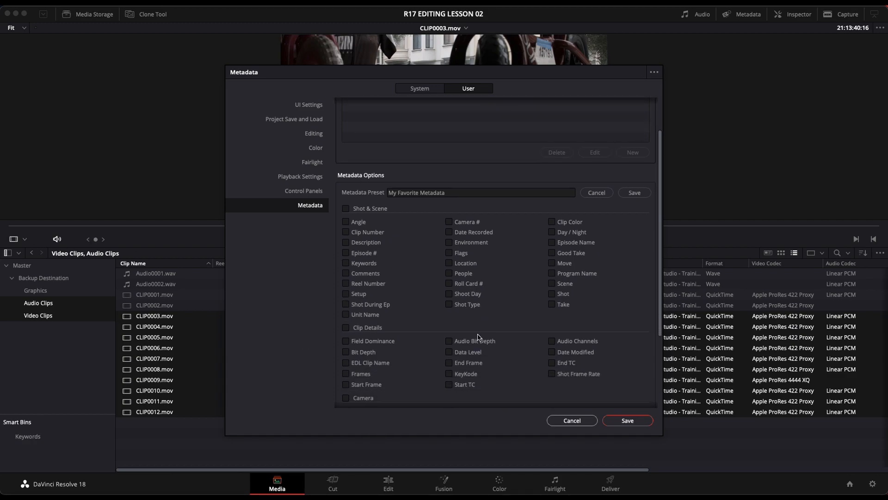
pyautogui.scroll(5, 479, 337)
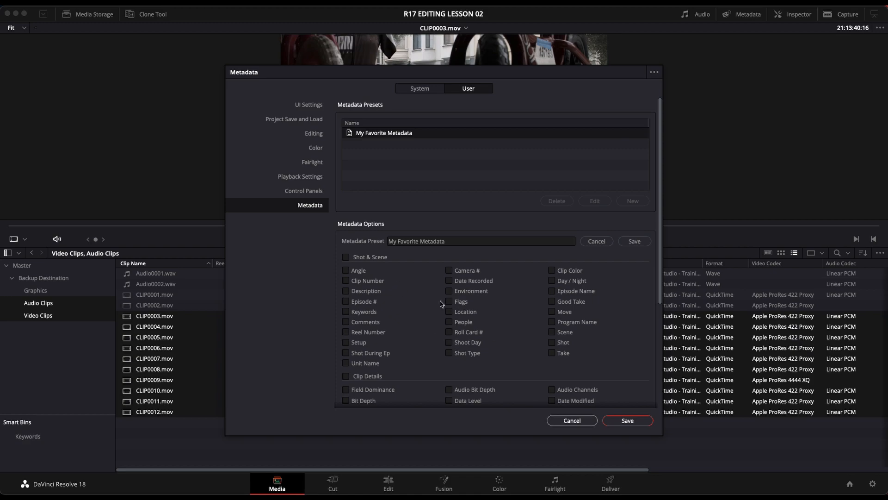
pyautogui.click(349, 294)
pyautogui.click(349, 313)
pyautogui.click(553, 333)
pyautogui.click(553, 343)
pyautogui.scroll(-1, 613, 342)
pyautogui.scroll(-4, 613, 343)
pyautogui.scroll(5, 612, 341)
pyautogui.click(634, 242)
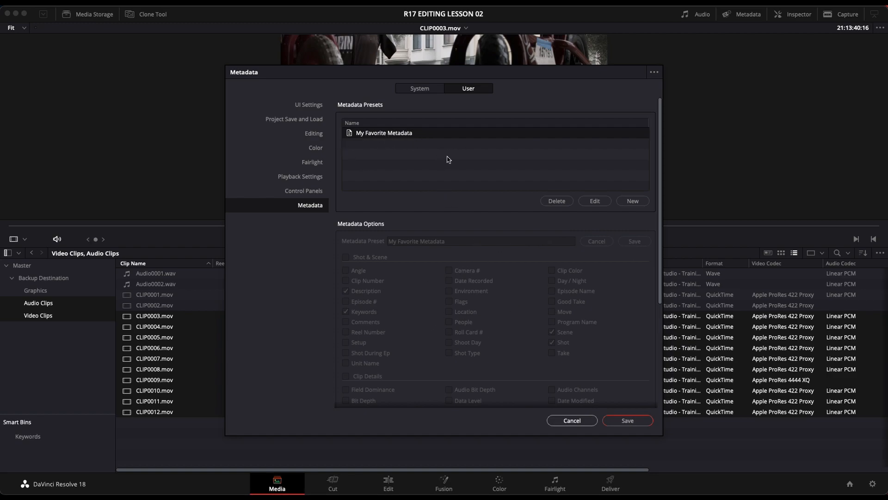
pyautogui.click(635, 422)
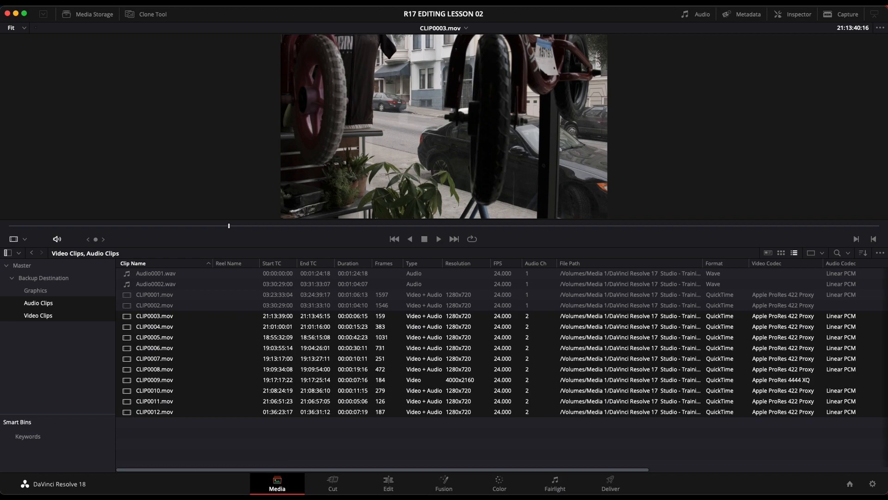
# Show the metadata of CLIP0003.mov using the My Favorite Metadata preset with All Groups displayed
pyautogui.click(388, 435)
pyautogui.click(183, 316)
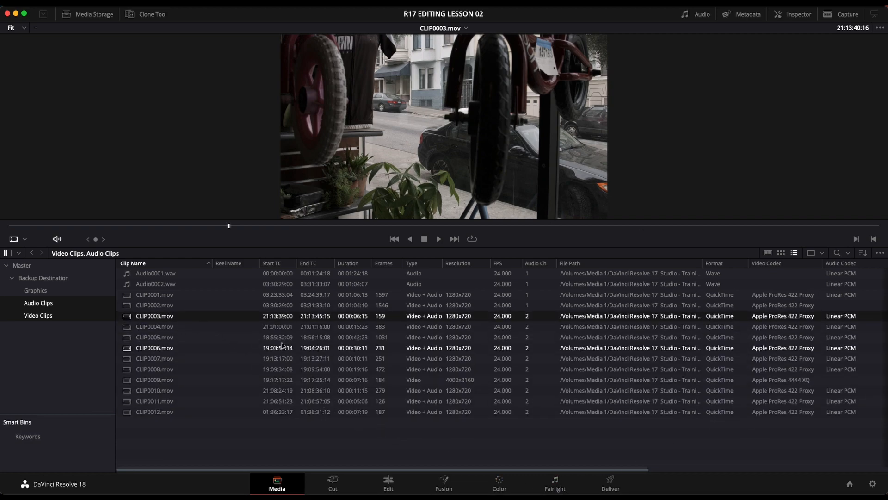
pyautogui.click(748, 14)
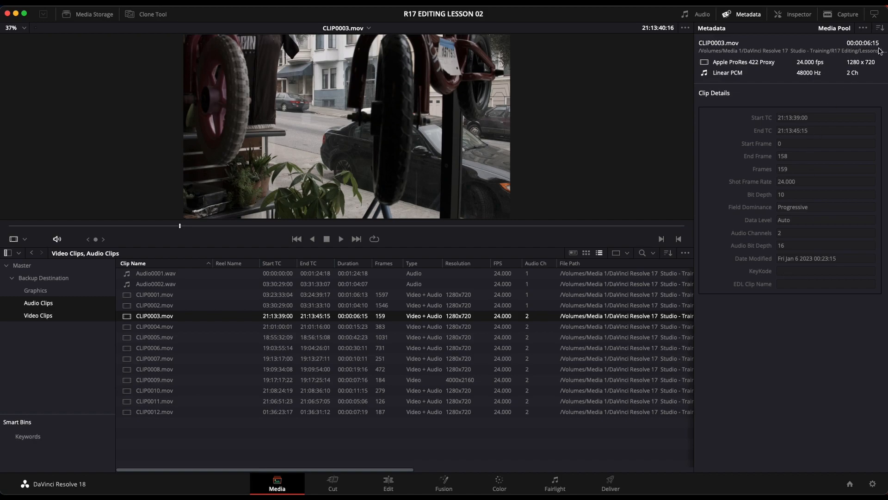
pyautogui.click(864, 28)
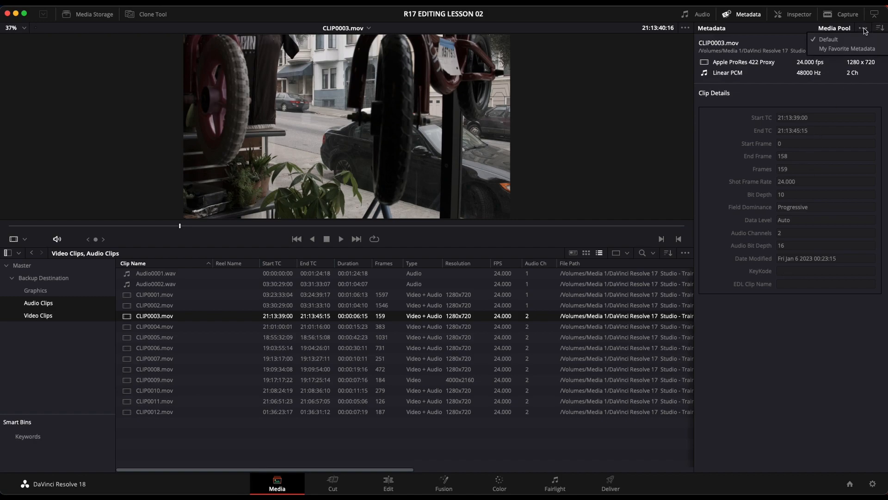
pyautogui.click(826, 49)
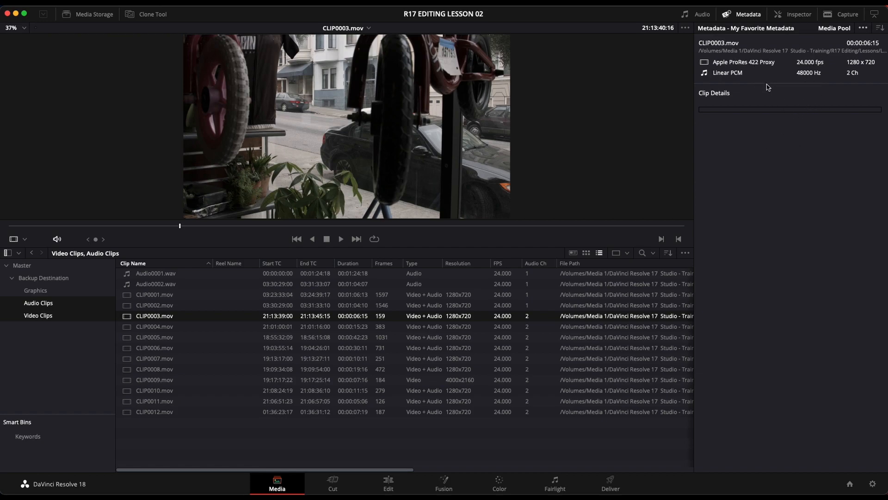
pyautogui.click(881, 29)
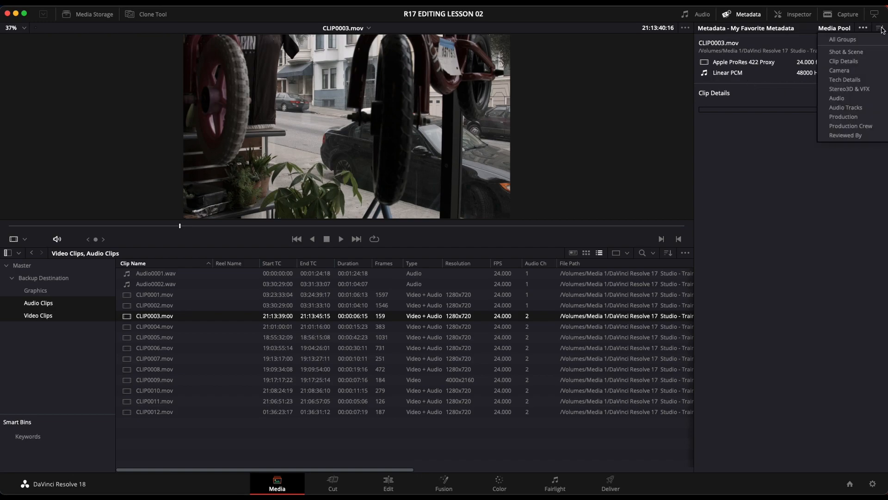
pyautogui.click(845, 41)
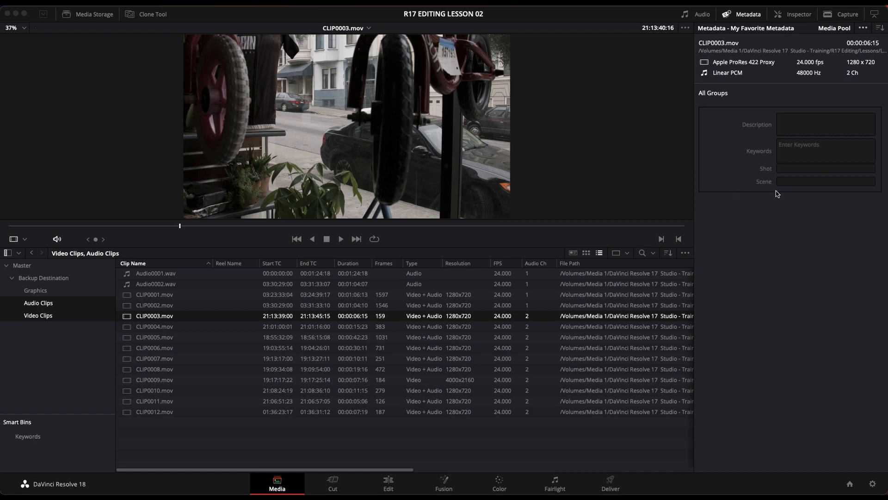
# Check the custom metadata fields of CLIP0003.mov and CLIP0009.mov, and return to CLIP0003.mov
pyautogui.click(788, 135)
pyautogui.click(799, 178)
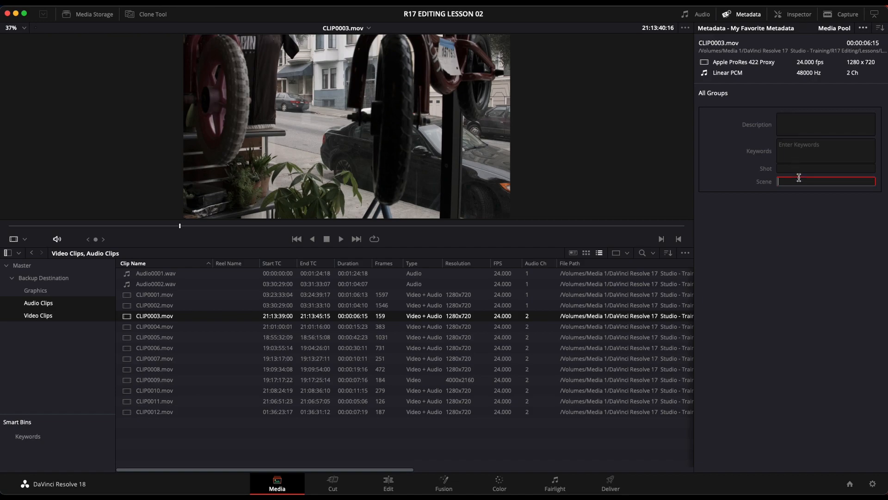
pyautogui.click(621, 423)
pyautogui.click(226, 379)
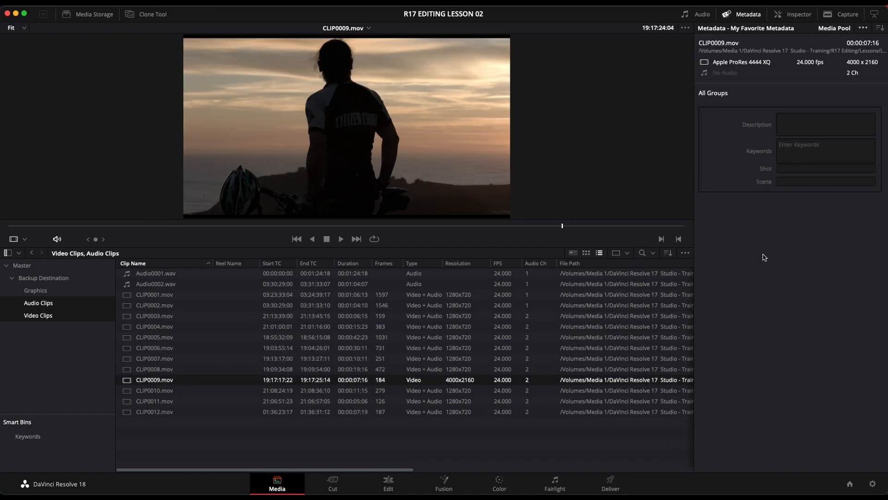
pyautogui.click(150, 316)
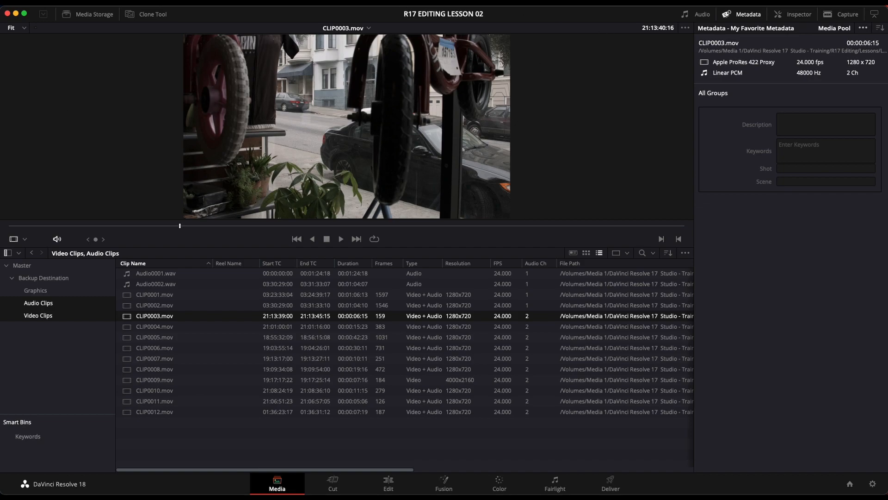
# Import the metadata from CC-metadata.csv into the Media Pool, matching by filename with clip start and end timecode matching disabled
pyautogui.click(81, 3)
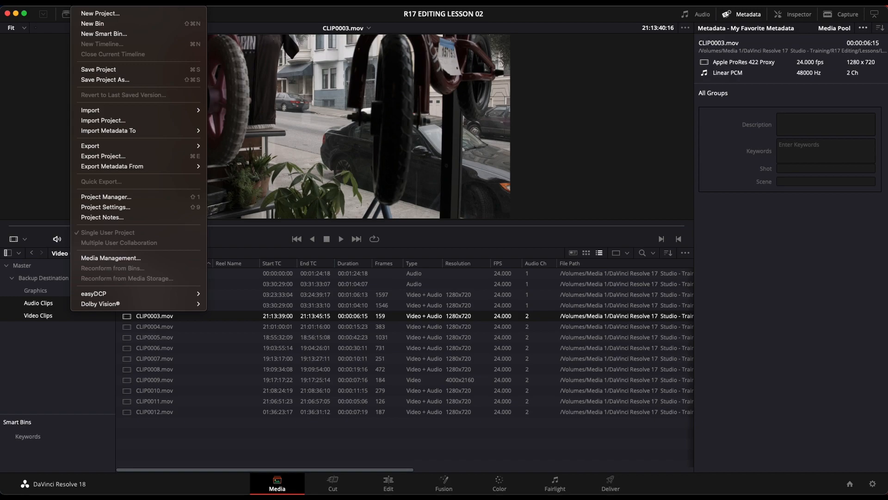
pyautogui.moveTo(129, 110)
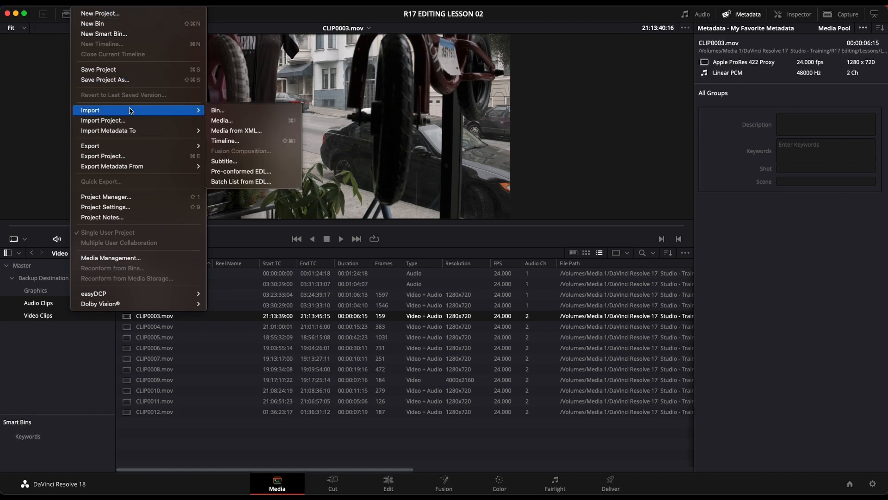
pyautogui.moveTo(143, 131)
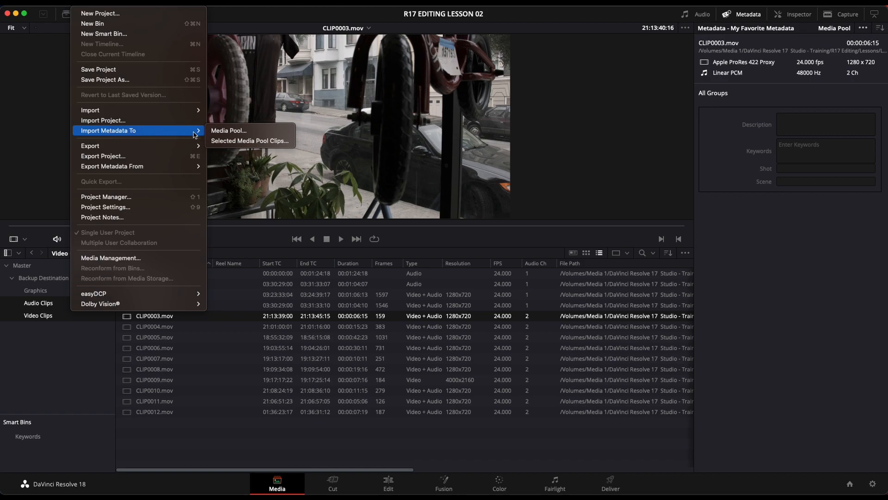
pyautogui.click(230, 132)
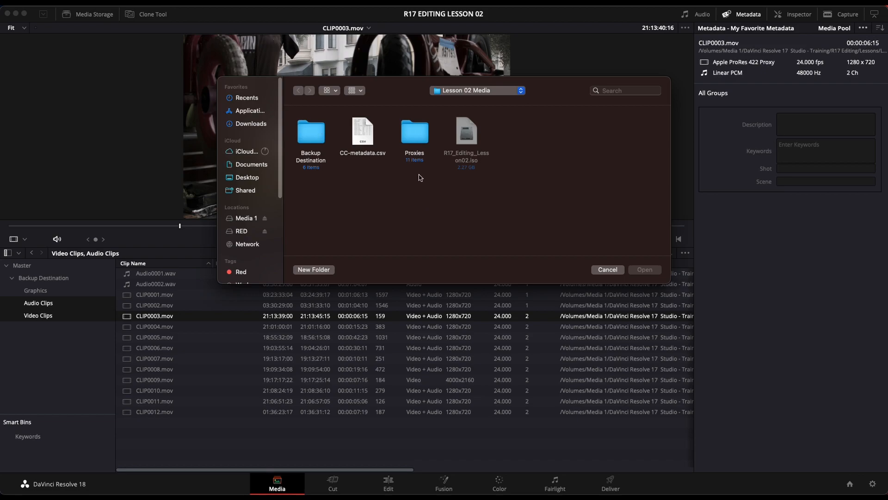
pyautogui.click(372, 135)
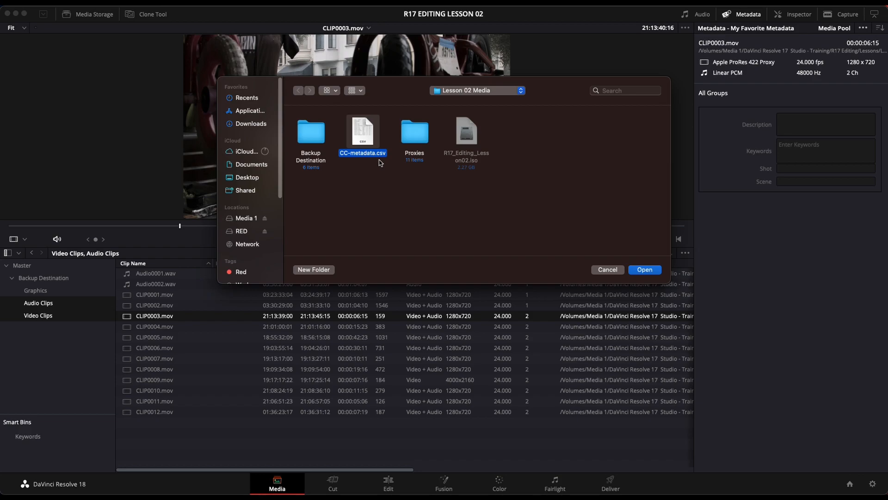
pyautogui.click(647, 272)
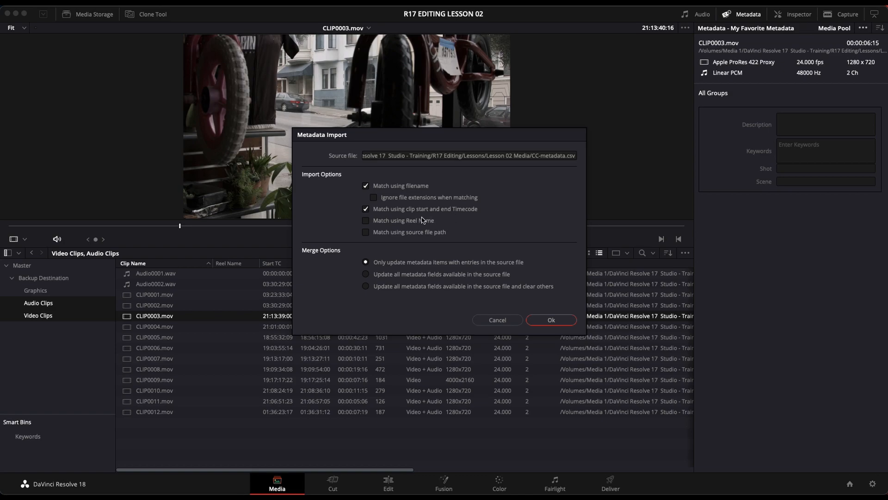
pyautogui.click(365, 210)
pyautogui.click(551, 320)
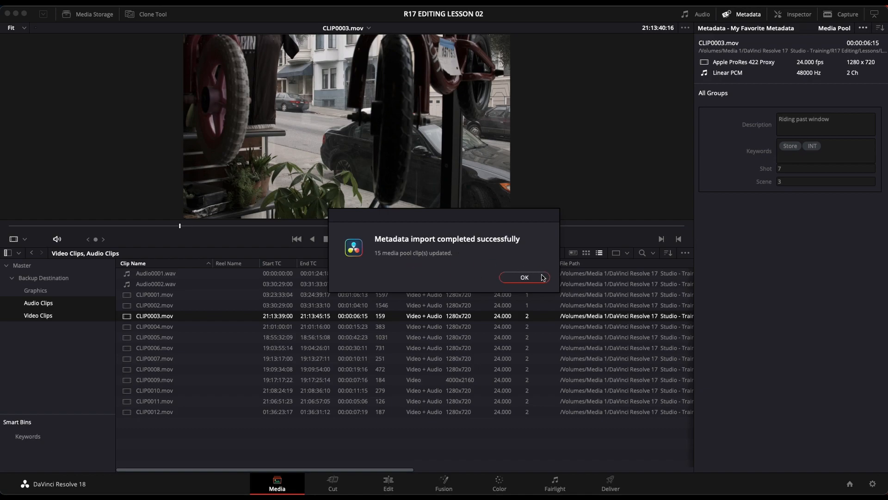
pyautogui.click(525, 277)
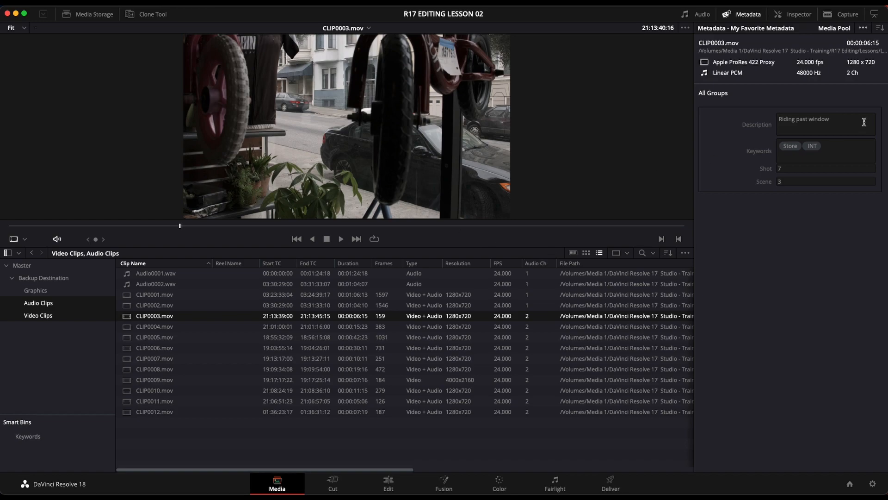
# Review the imported descriptions, keywords, shots and scenes of CLIP0004.mov through CLIP0008.mov
pyautogui.click(162, 327)
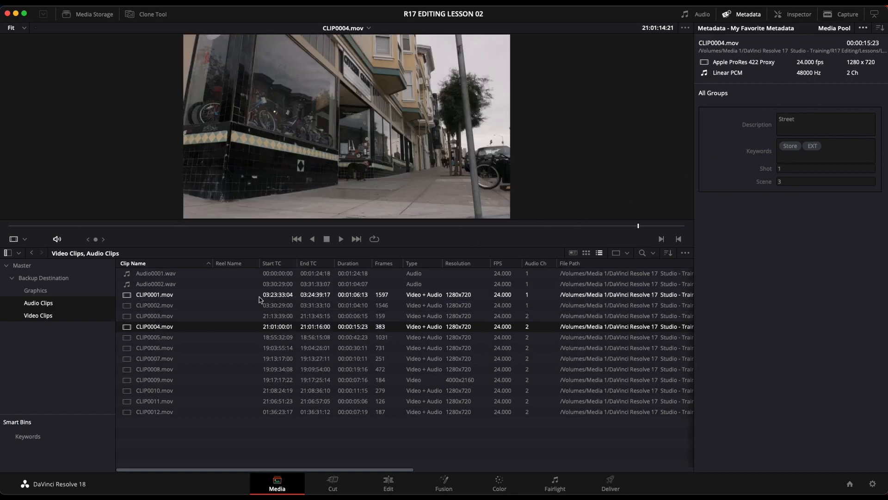
pyautogui.click(146, 337)
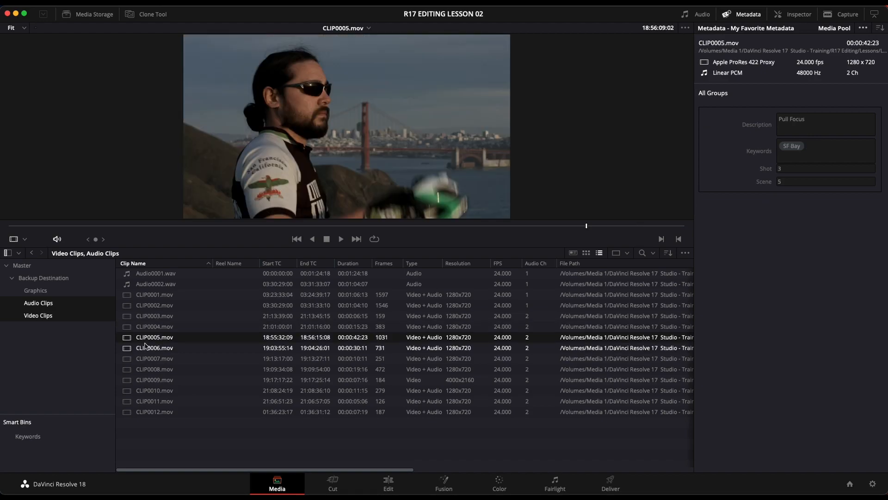
pyautogui.click(147, 350)
pyautogui.click(154, 360)
pyautogui.click(155, 369)
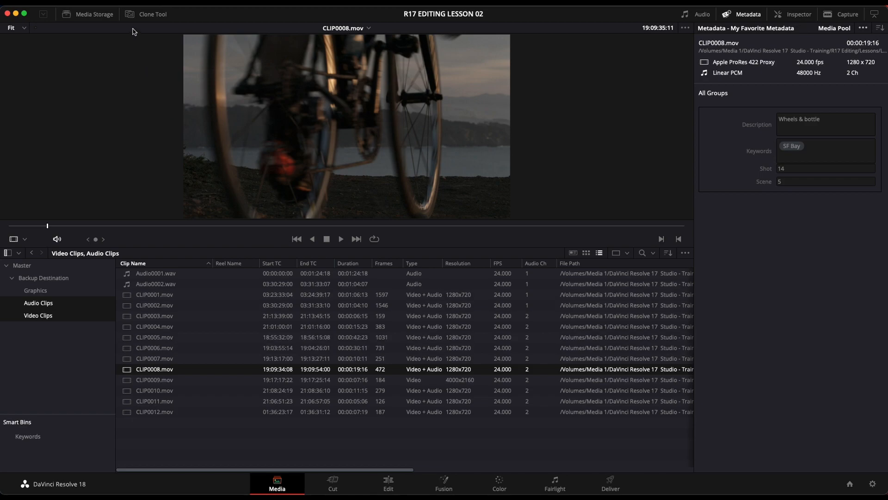
# Look at the options for exporting metadata from the Media Pool or from selected clips, without exporting
pyautogui.click(81, 3)
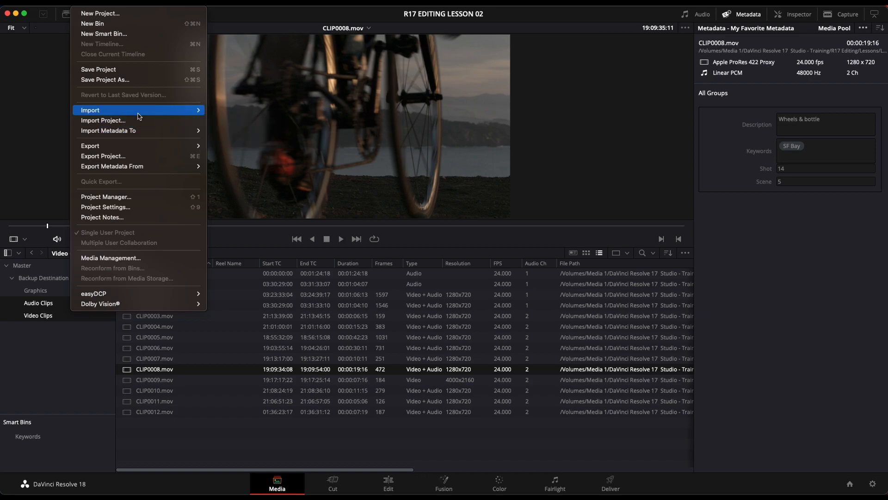
pyautogui.moveTo(139, 115)
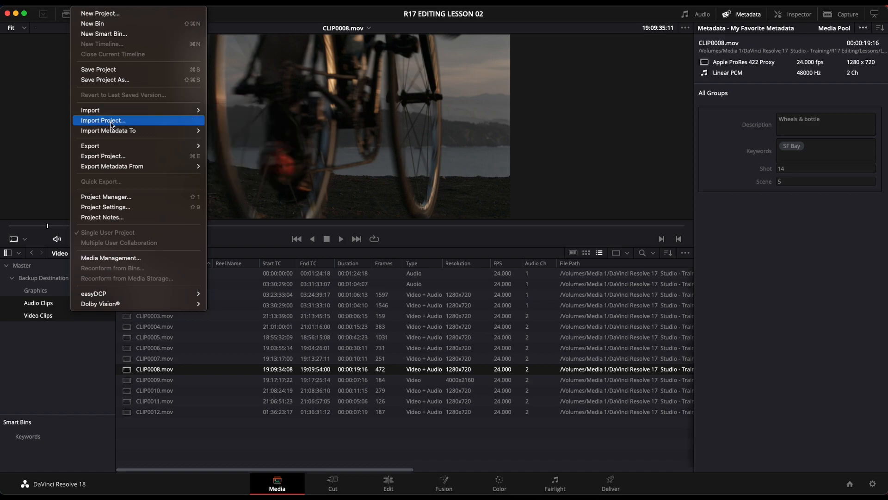
pyautogui.moveTo(112, 172)
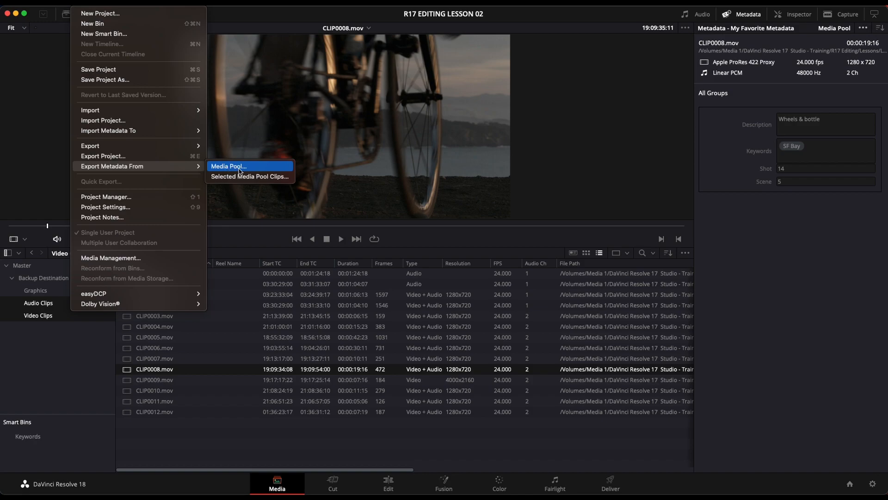
pyautogui.click(261, 235)
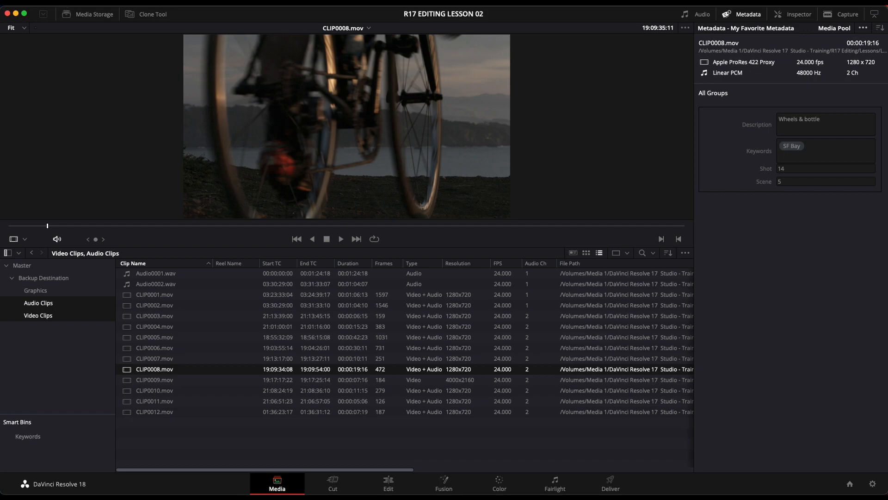
pyautogui.click(81, 3)
pyautogui.moveTo(162, 167)
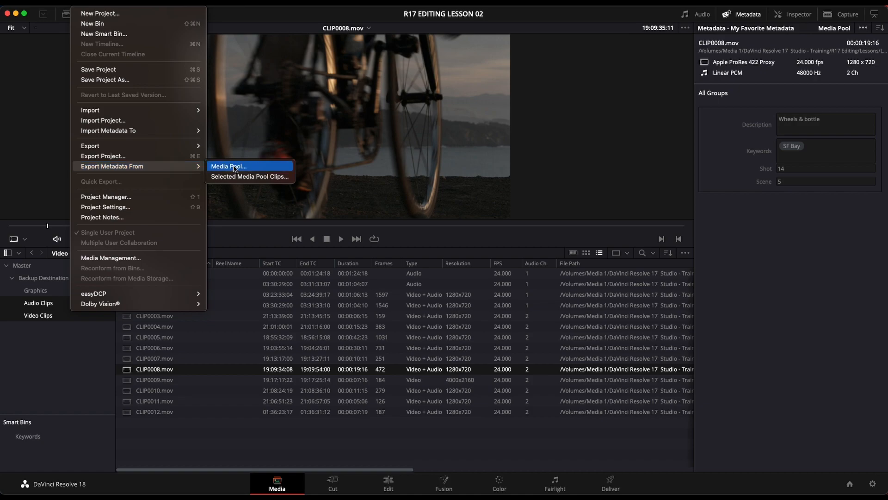
pyautogui.click(237, 238)
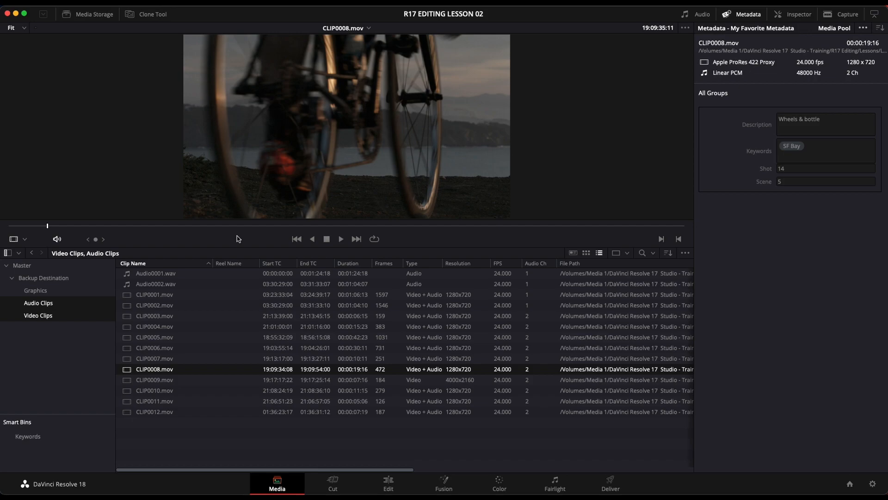
# Clear the clip selection and show only the contents of the Video Clips bin
pyautogui.click(217, 429)
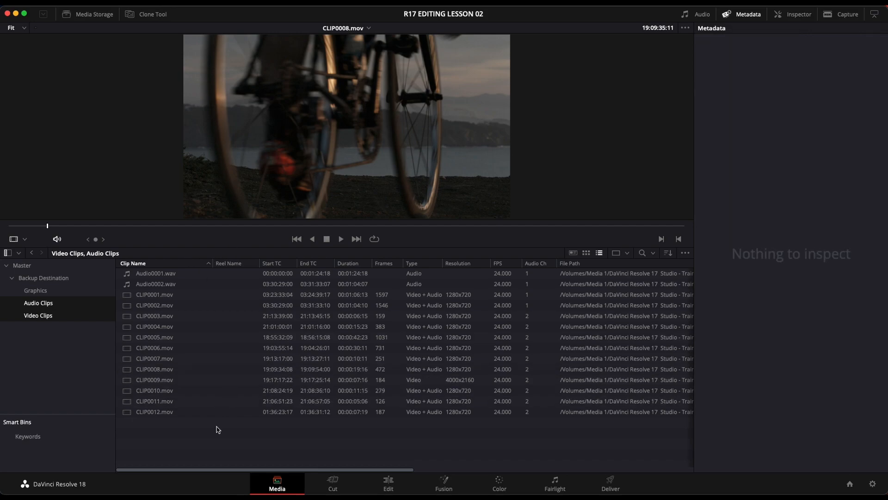
pyautogui.click(74, 318)
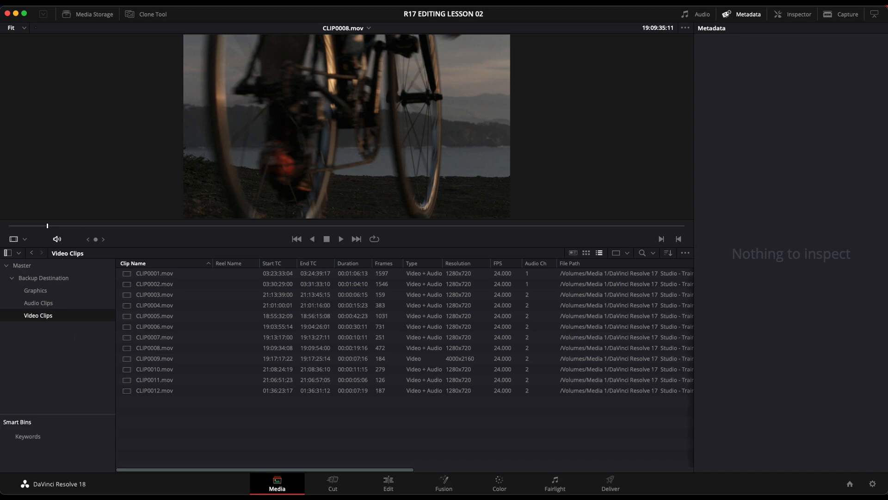
# Examine the available import and export commands for bins, timelines and metadata without running any of them
pyautogui.click(81, 4)
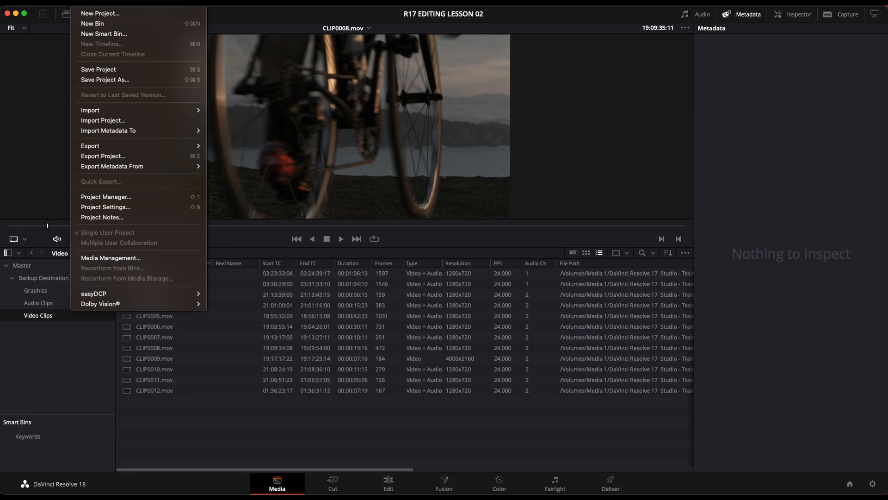
pyautogui.moveTo(136, 169)
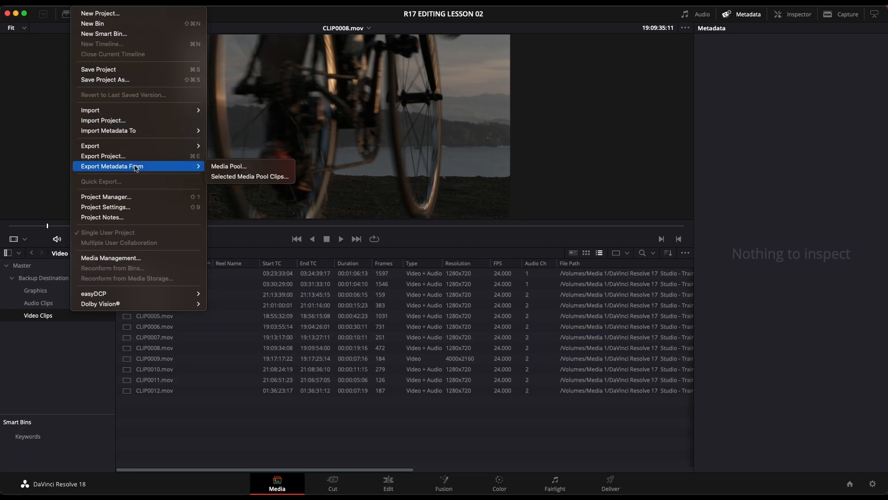
pyautogui.moveTo(156, 146)
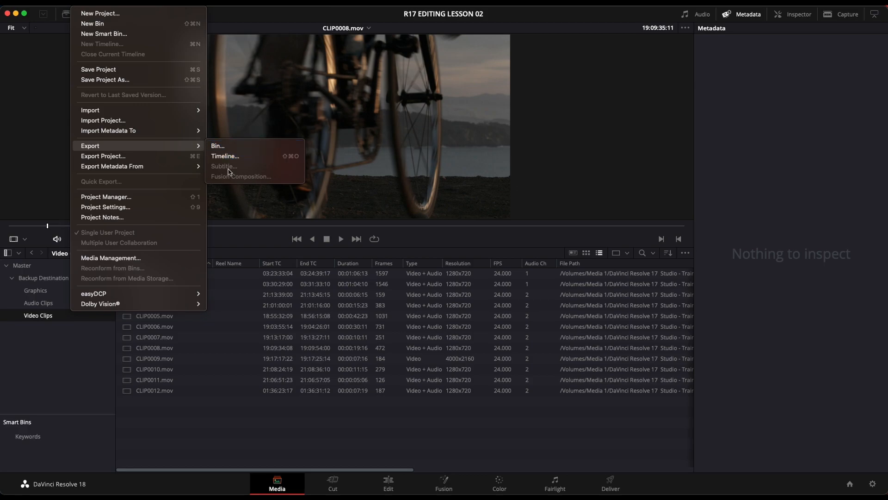
pyautogui.click(252, 244)
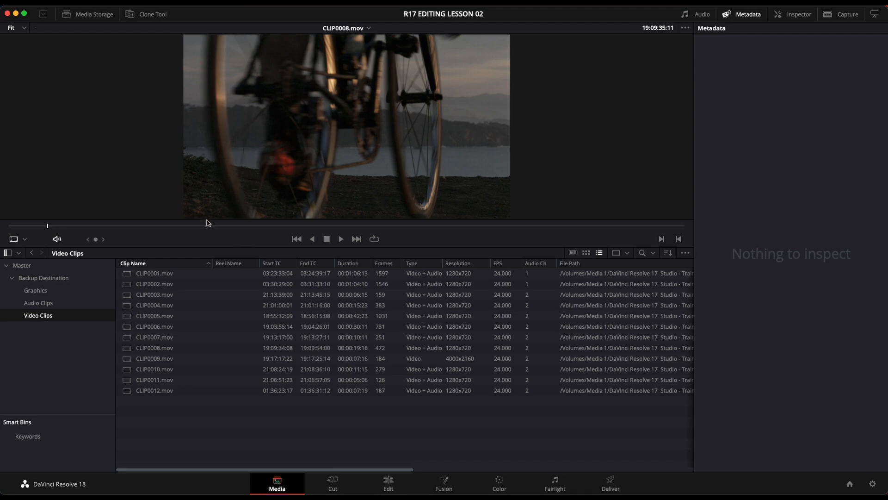
pyautogui.click(80, 3)
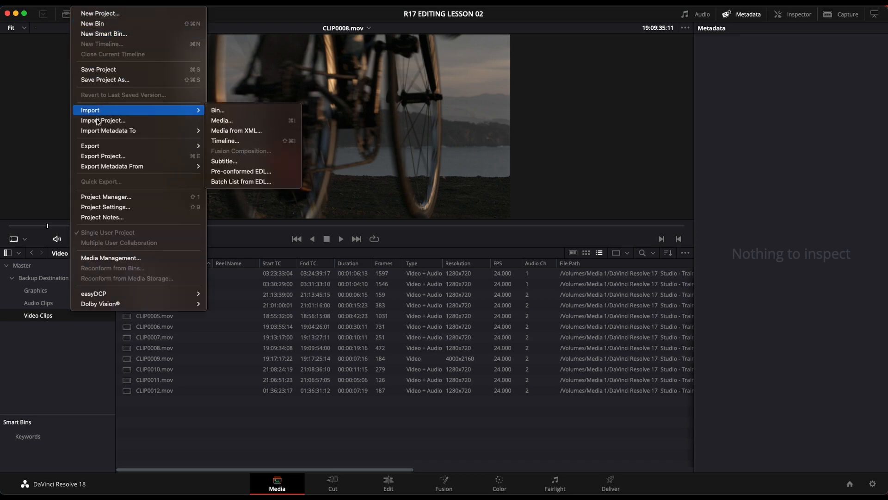
pyautogui.moveTo(138, 134)
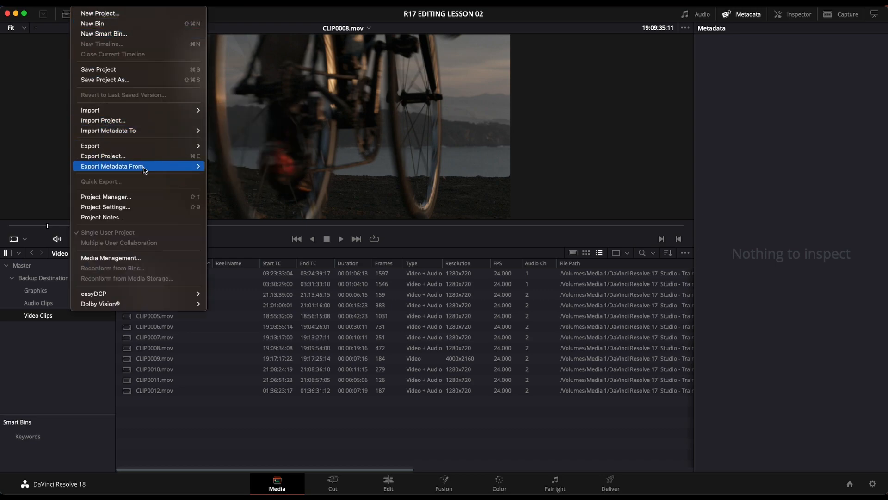
pyautogui.moveTo(180, 170)
pyautogui.moveTo(181, 132)
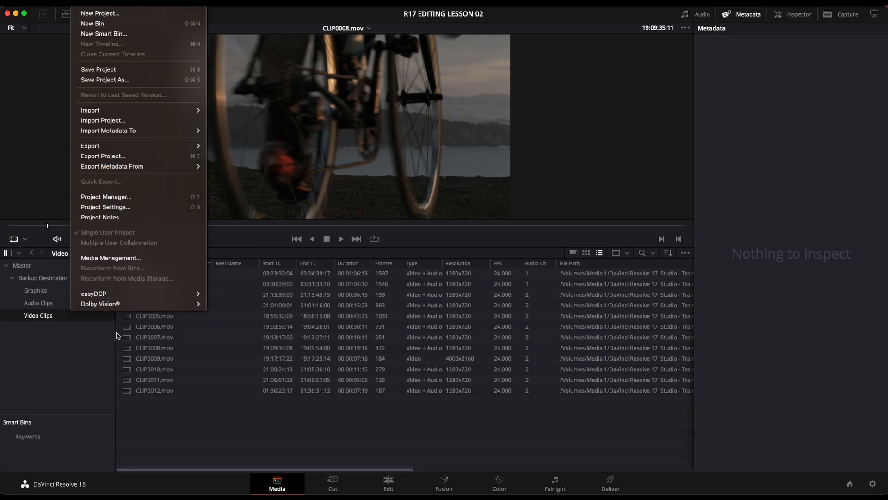
pyautogui.click(65, 350)
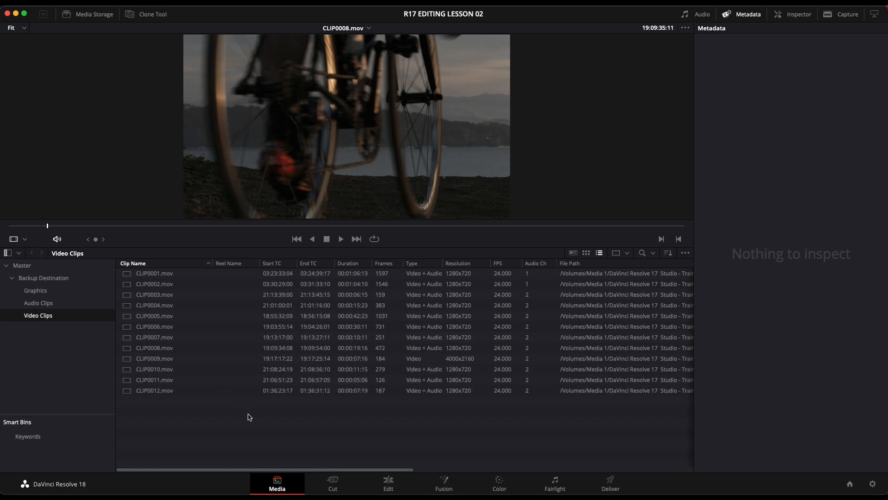
# Open the name settings in Clip Attributes for all the clips in the Video Clips bin
pyautogui.press('super+a')
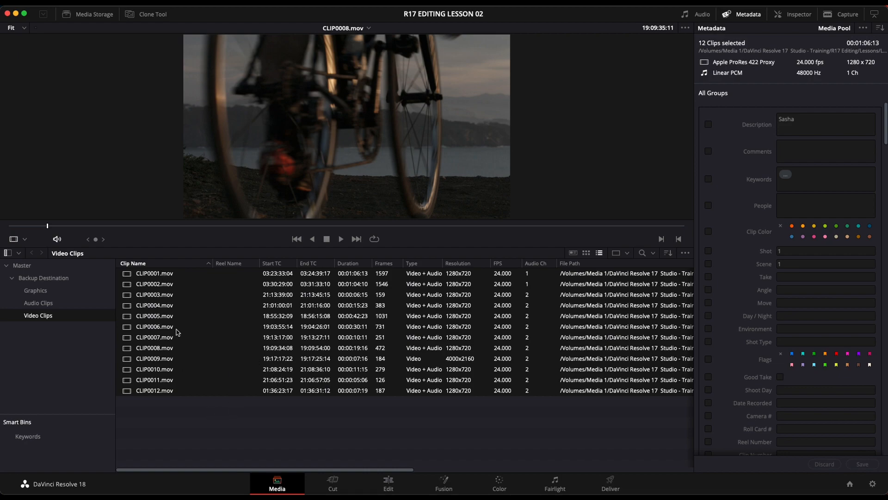
pyautogui.rightClick(158, 277)
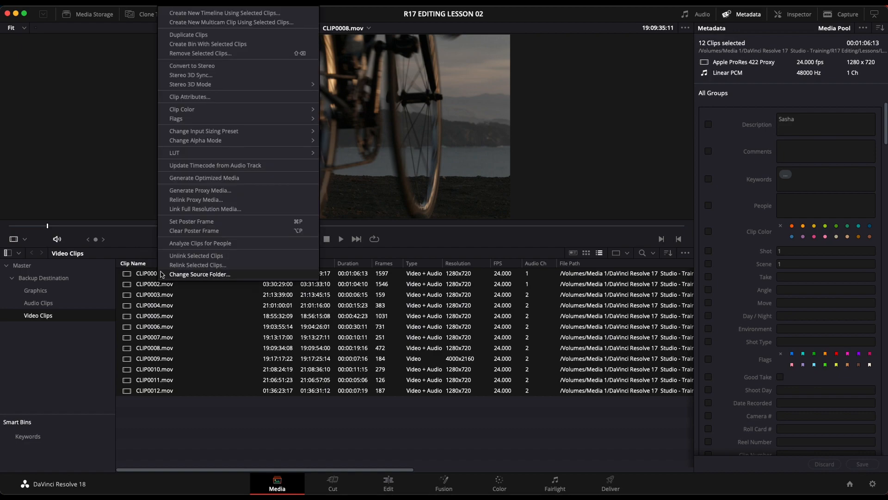
pyautogui.click(197, 98)
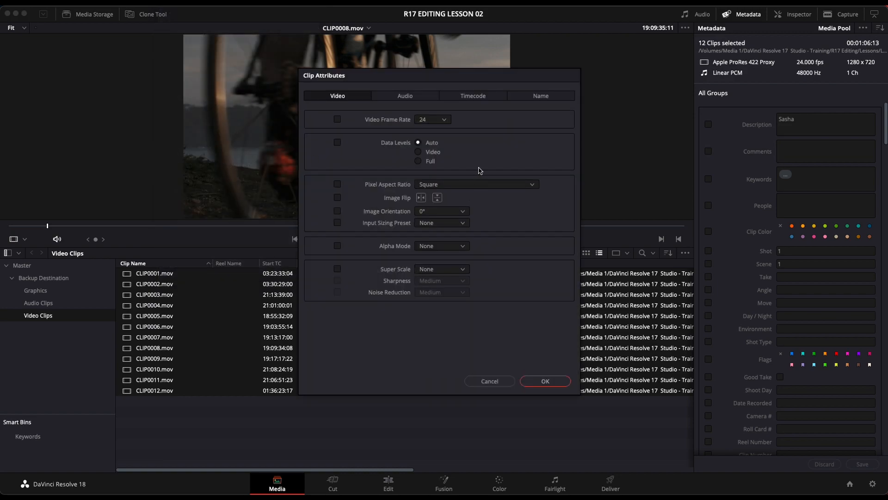
pyautogui.click(405, 96)
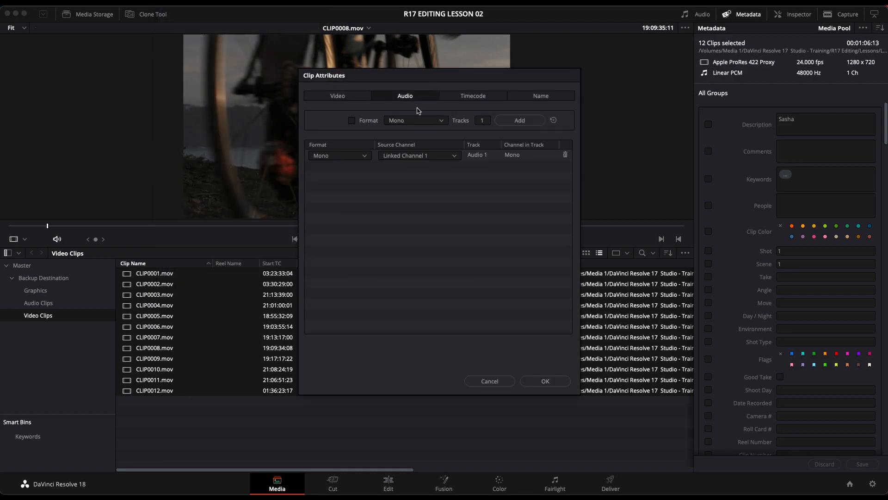
pyautogui.click(532, 100)
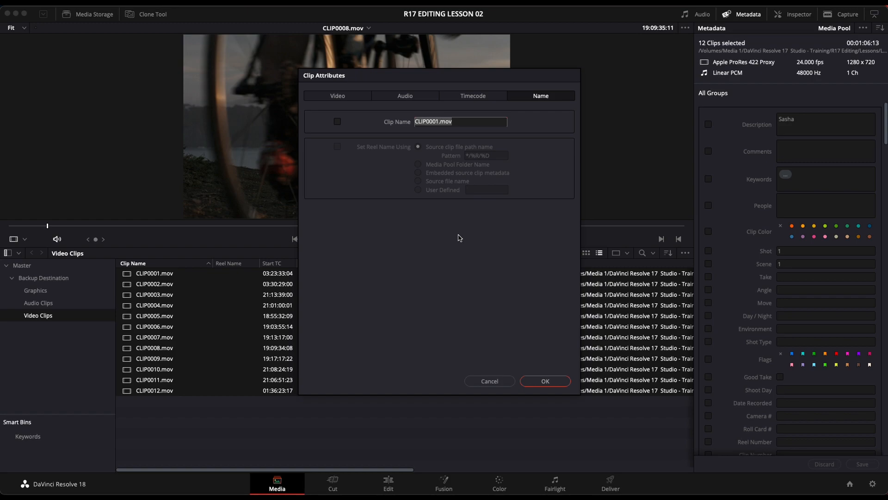
# Replace the clip name with the Keywords metadata variable as the first part of the name
pyautogui.write('%')
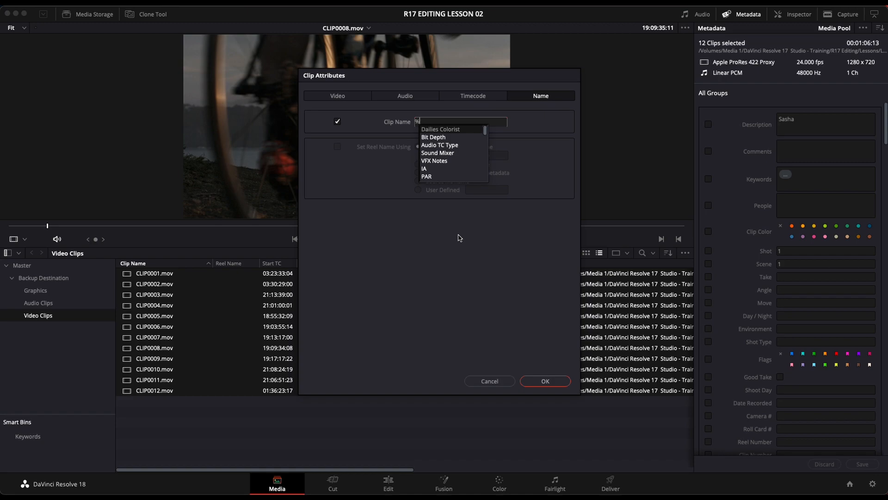
pyautogui.scroll(-2, 449, 147)
pyautogui.scroll(-10, 450, 147)
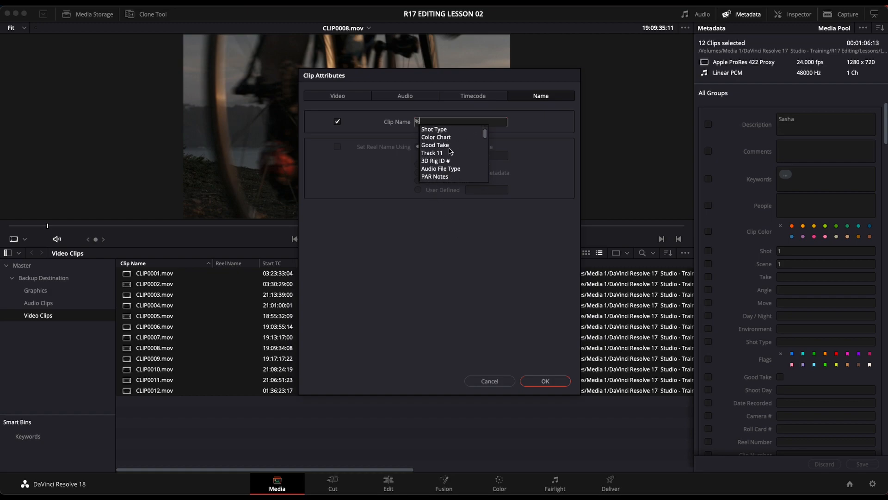
pyautogui.scroll(12, 450, 150)
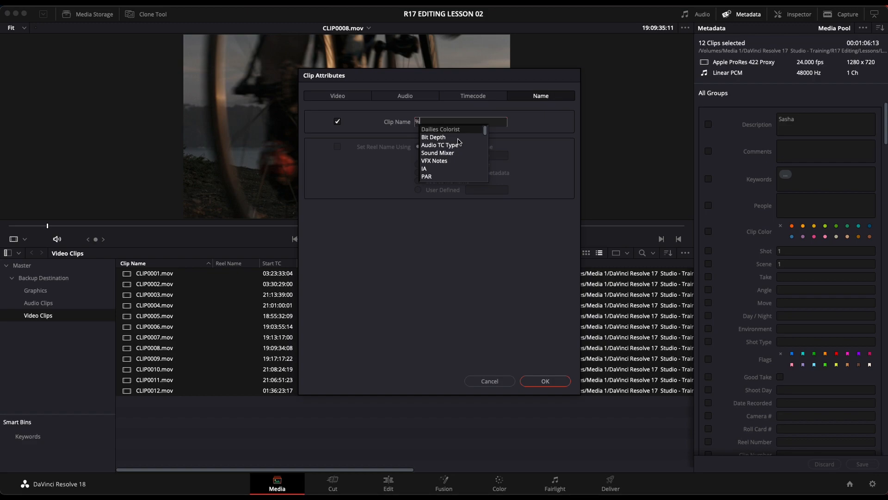
pyautogui.write('key')
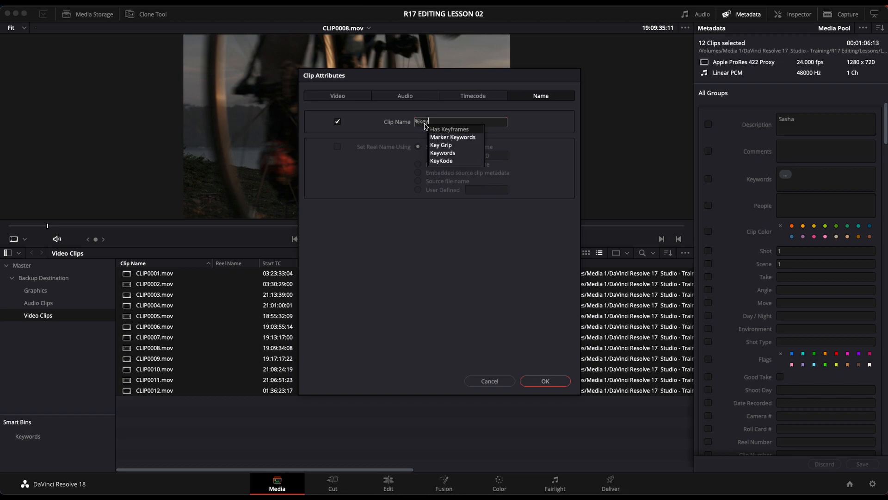
pyautogui.click(451, 154)
pyautogui.click(451, 154)
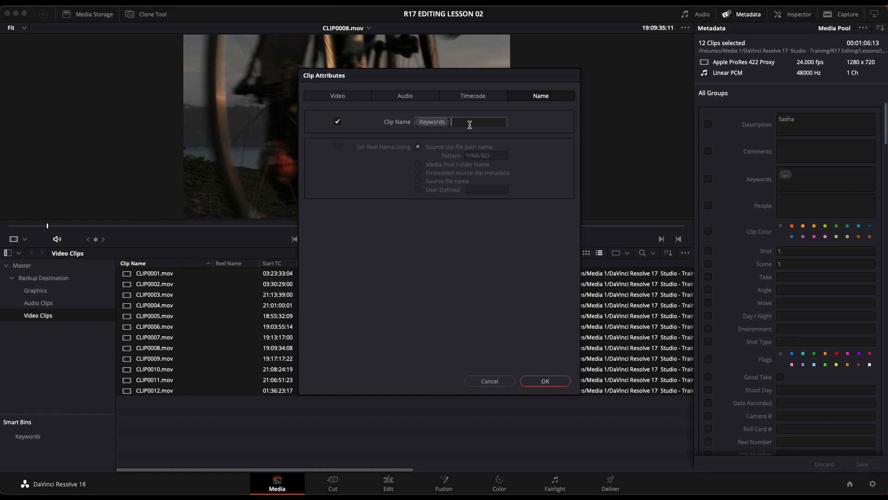
# Add the Description metadata variable after Keywords in the clip name
pyautogui.write('%')
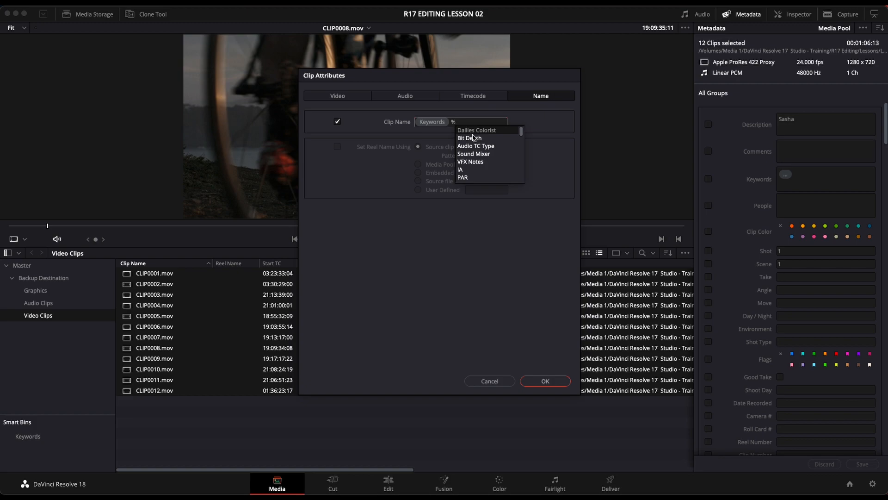
pyautogui.write('des')
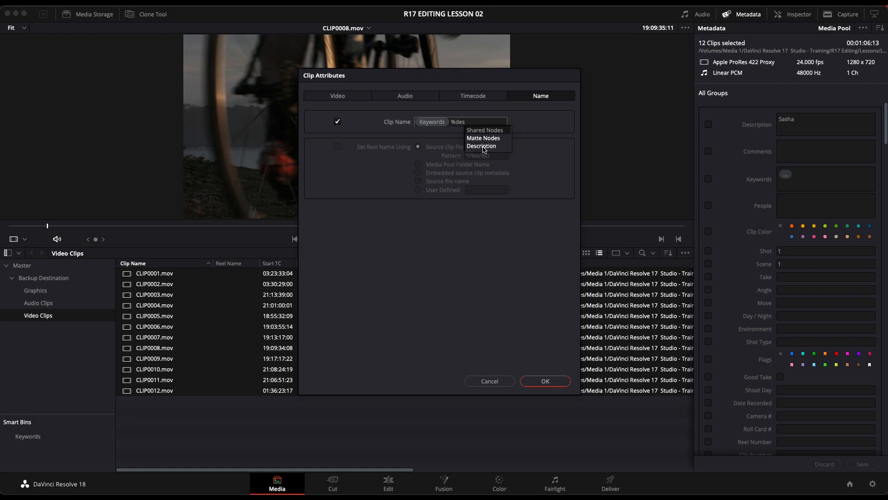
pyautogui.click(483, 146)
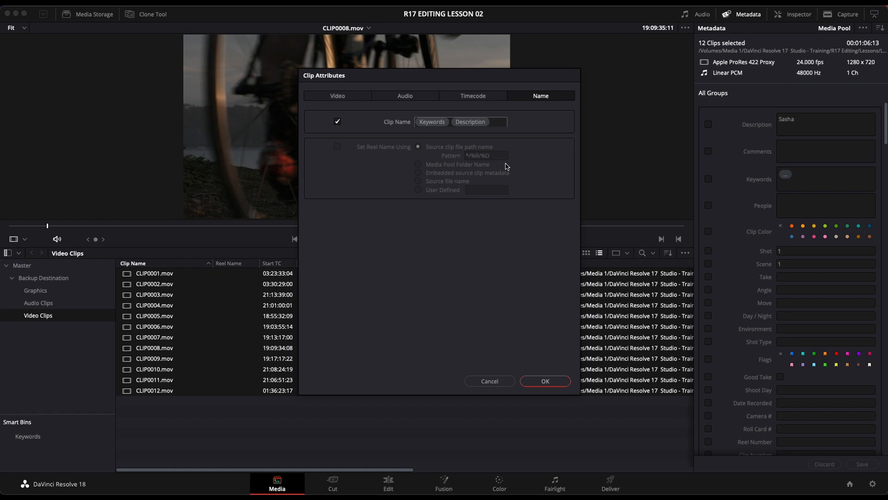
# Complete the clip name with the text "shot" and the Shot metadata variable, and apply it to the selected clips
pyautogui.write('shot')
pyautogui.write('%')
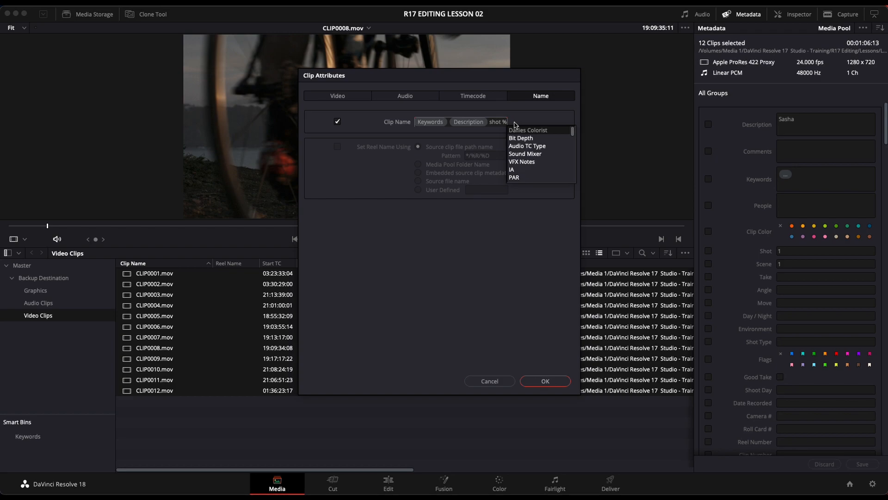
pyautogui.write('shot')
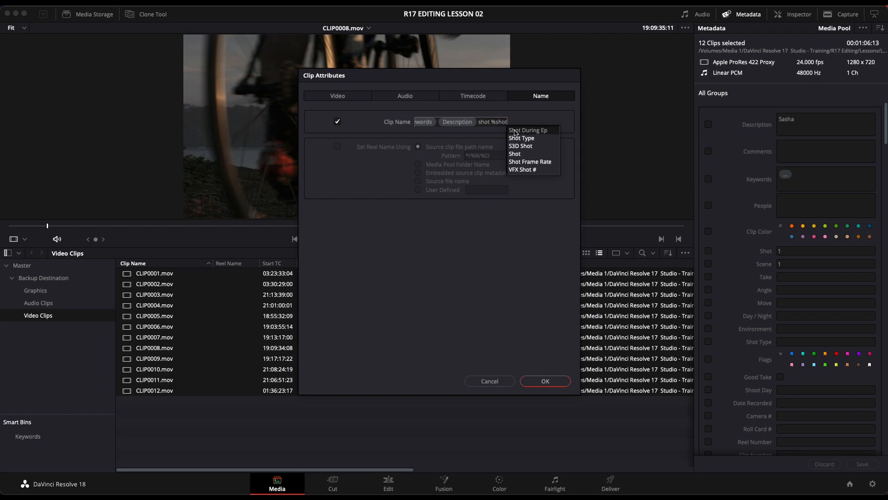
pyautogui.click(517, 155)
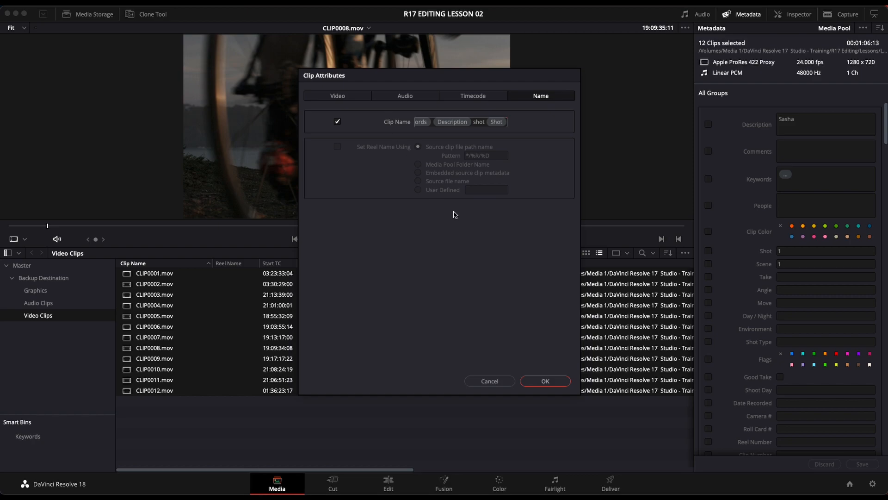
pyautogui.click(553, 382)
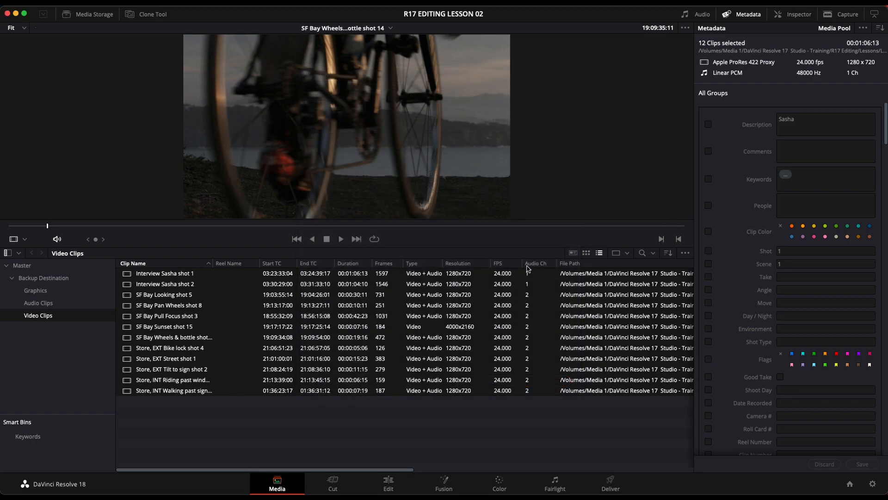
# Switch the metadata view of the selected clips to the My Favorite Metadata preset and clear the clip selection
pyautogui.click(862, 28)
pyautogui.click(842, 51)
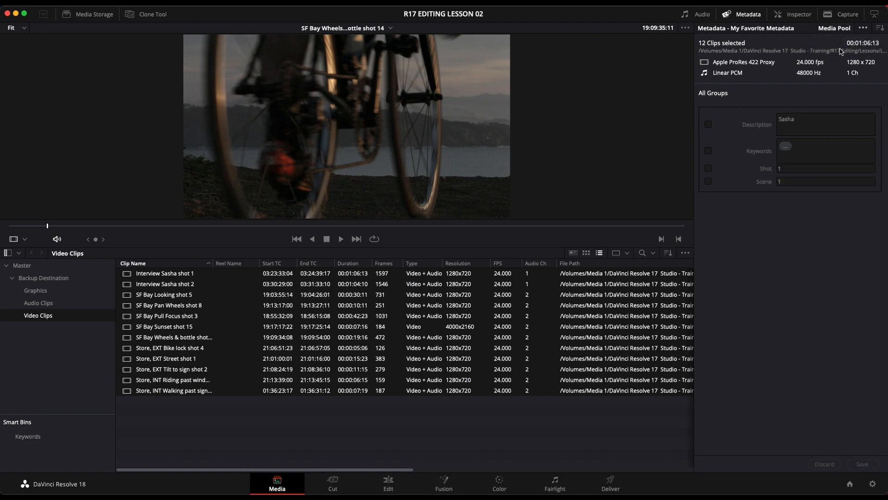
pyautogui.click(863, 28)
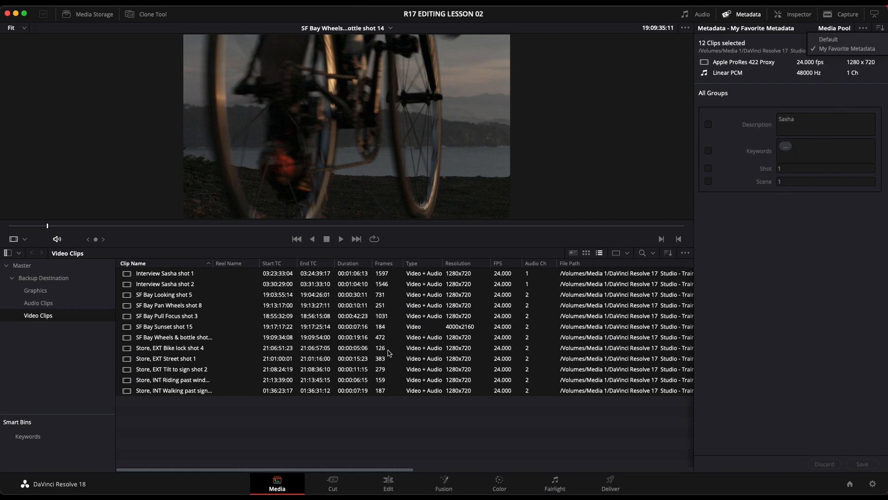
pyautogui.click(399, 438)
pyautogui.click(384, 418)
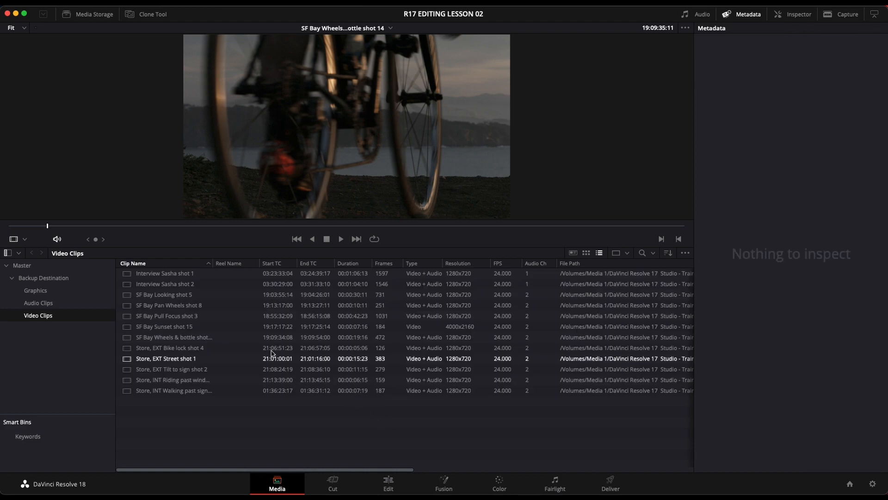
# Select the clip SF Bay Looking shot 5 and open the list of metadata presets
pyautogui.click(187, 294)
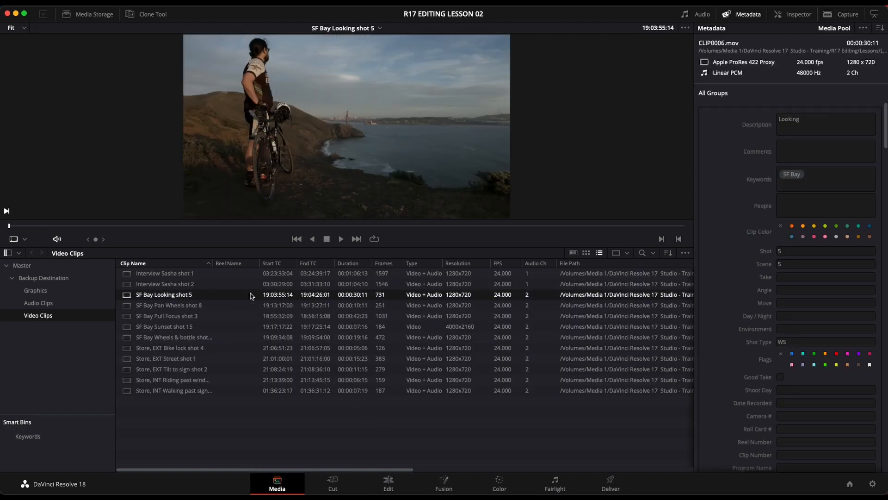
pyautogui.click(863, 28)
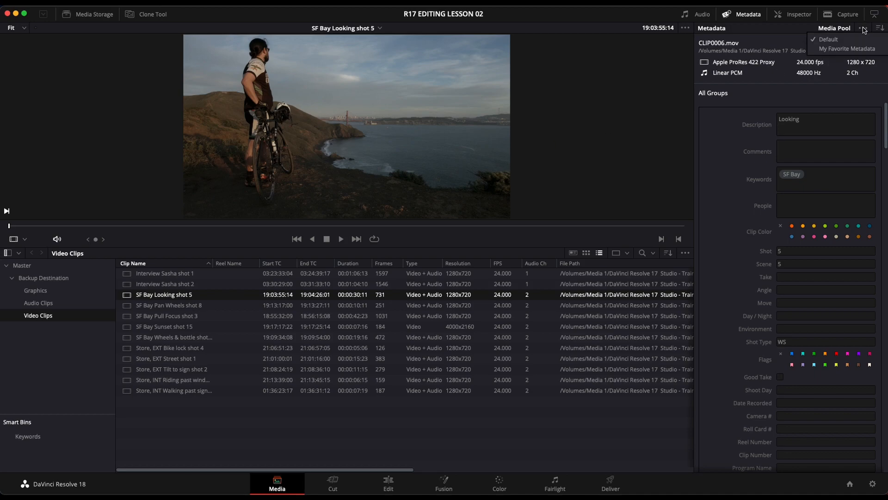
# Switch the metadata display to the My Favorite Metadata preset and check its fields on the interview, SF Bay and Store clips
pyautogui.click(848, 49)
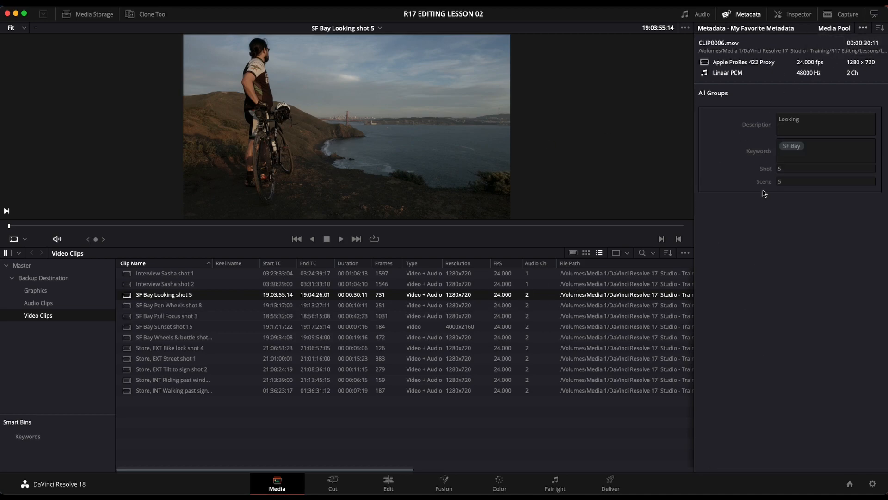
pyautogui.click(179, 284)
pyautogui.click(175, 275)
pyautogui.click(174, 284)
pyautogui.click(176, 294)
pyautogui.click(179, 306)
pyautogui.click(181, 316)
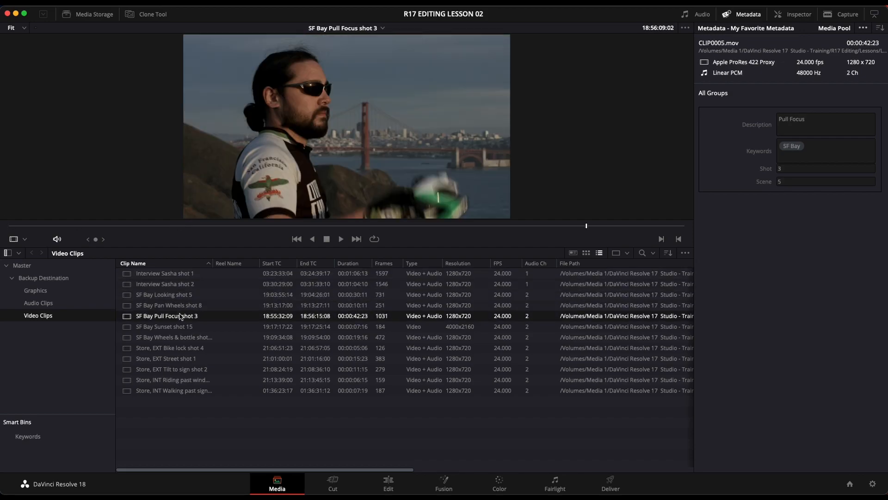
pyautogui.keyDown('super'); pyautogui.click(149, 336); pyautogui.keyUp('super')
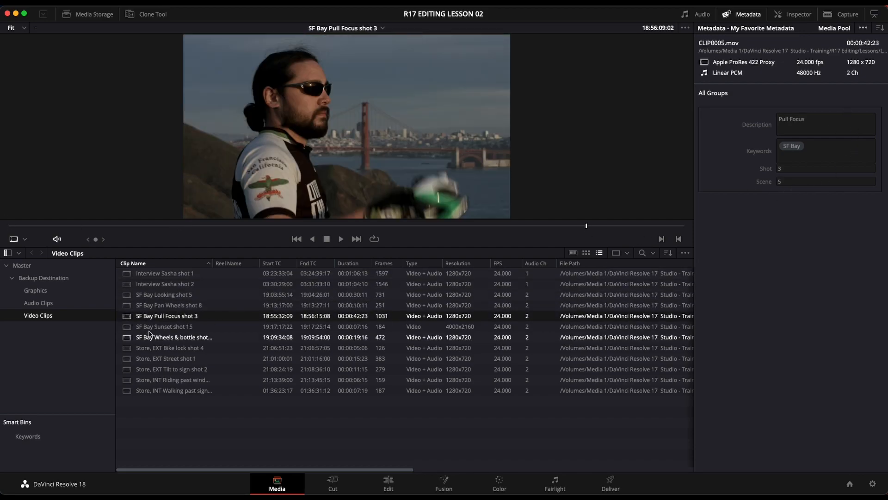
pyautogui.click(152, 327)
pyautogui.click(158, 348)
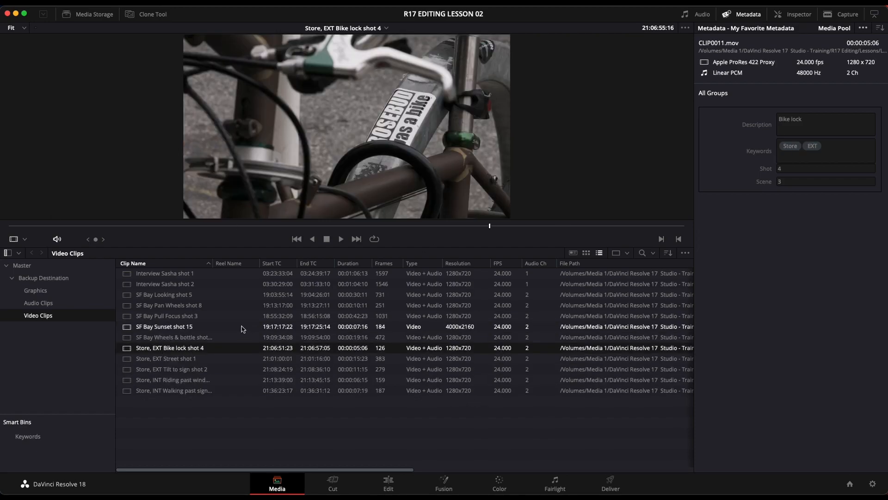
pyautogui.keyDown('super'); pyautogui.click(365, 369); pyautogui.keyUp('super')
pyautogui.click(363, 351)
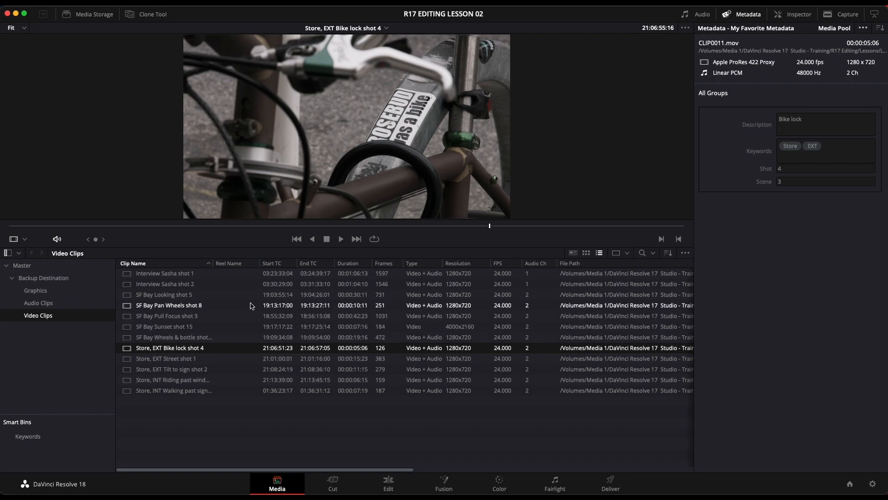
pyautogui.click(299, 440)
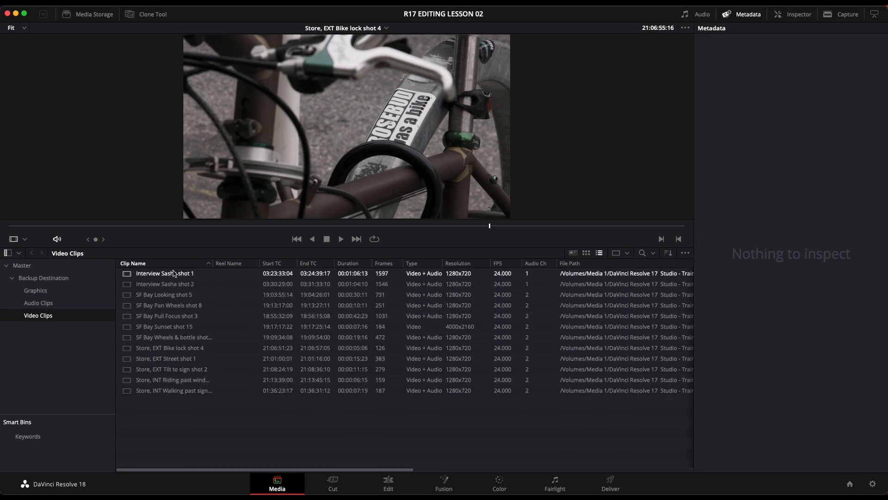
# Turn on Show File Names with the second interview clip selected, and load SF Bay Pan Wheels shot 8 in the viewer
pyautogui.click(149, 284)
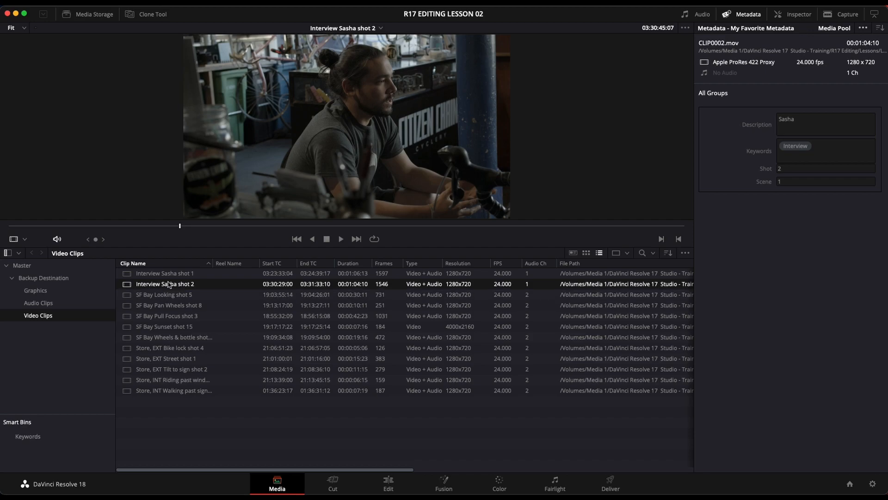
pyautogui.click(222, 3)
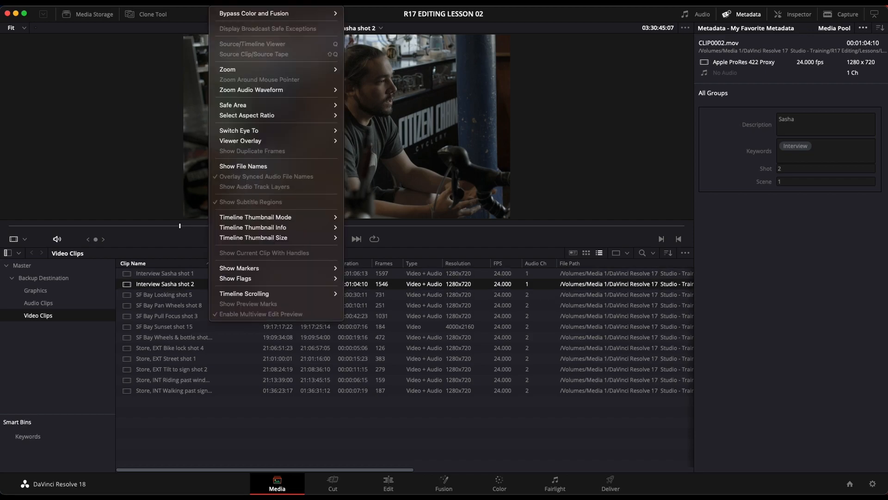
pyautogui.click(259, 167)
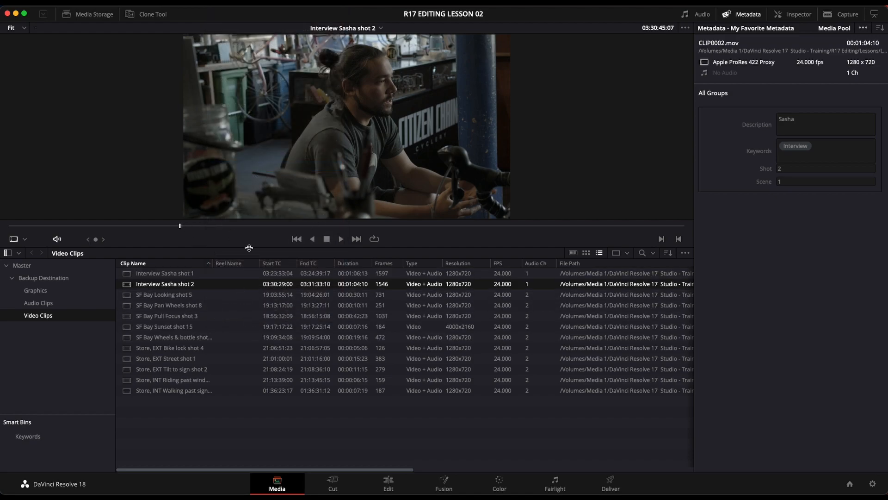
pyautogui.click(257, 414)
pyautogui.click(180, 283)
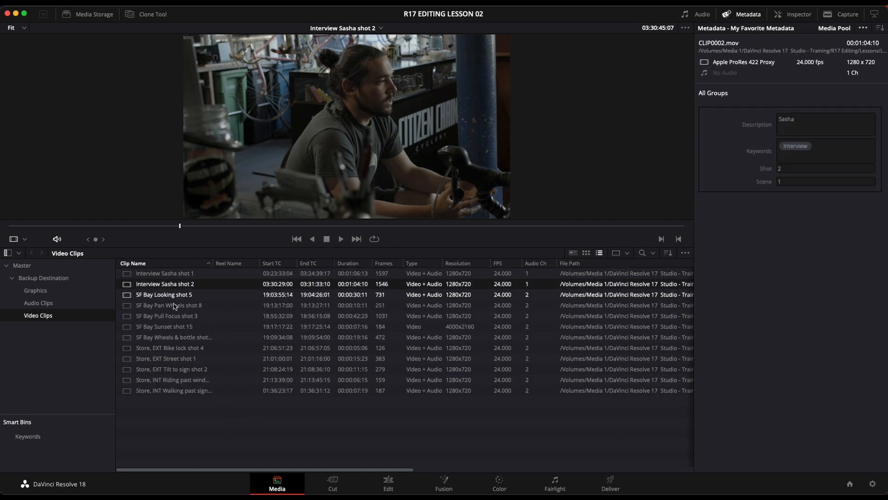
pyautogui.click(174, 305)
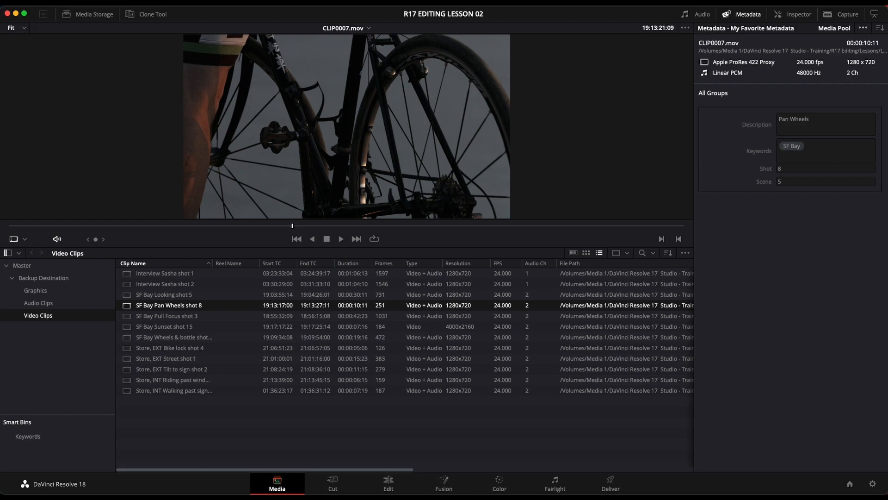
# Toggle Show File Names off, on and off again to return to clip names, and deselect the clip
pyautogui.click(104, 3)
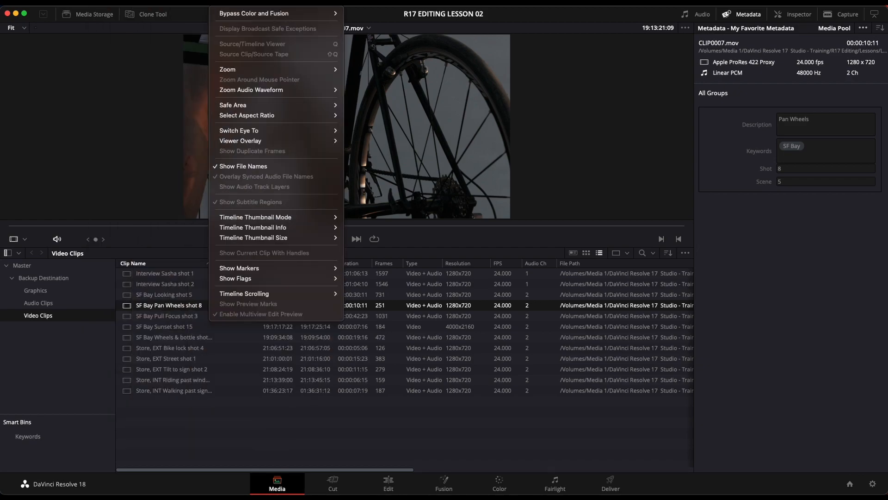
pyautogui.moveTo(291, 136)
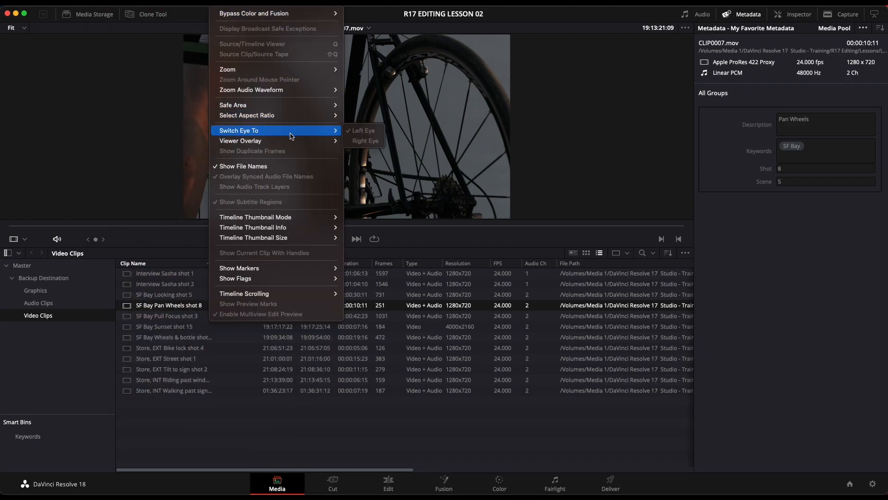
pyautogui.click(272, 166)
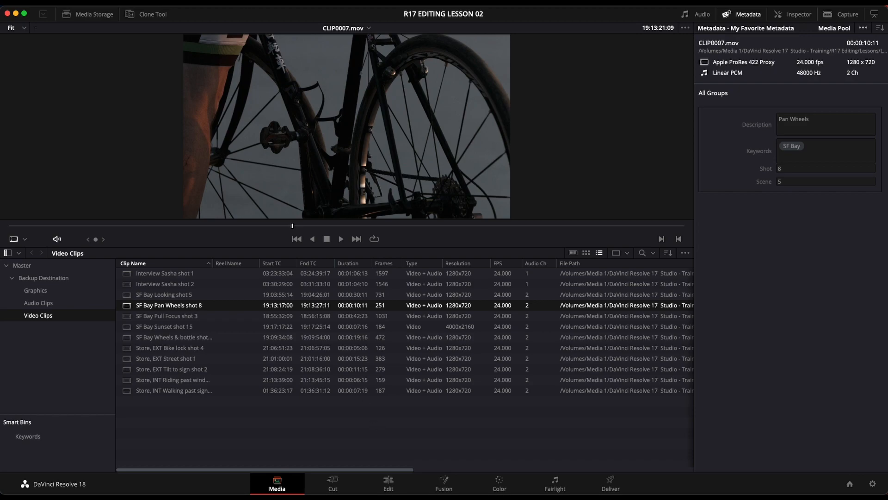
pyautogui.click(223, 4)
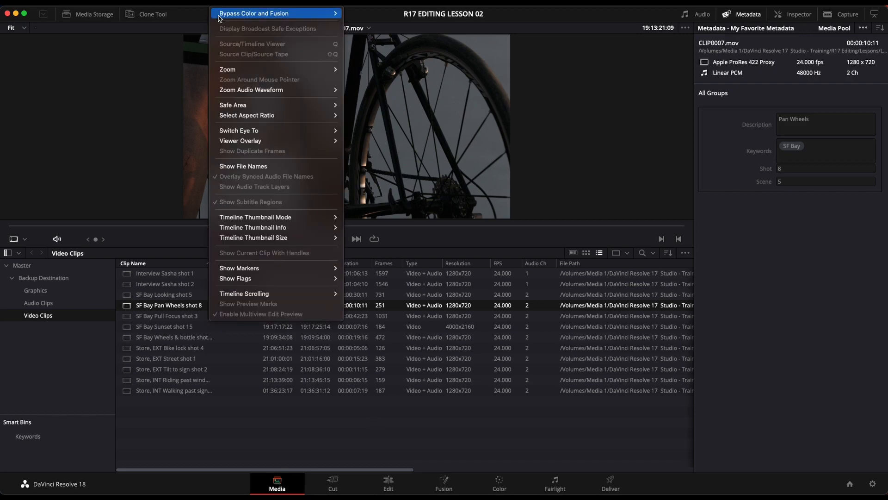
pyautogui.click(258, 170)
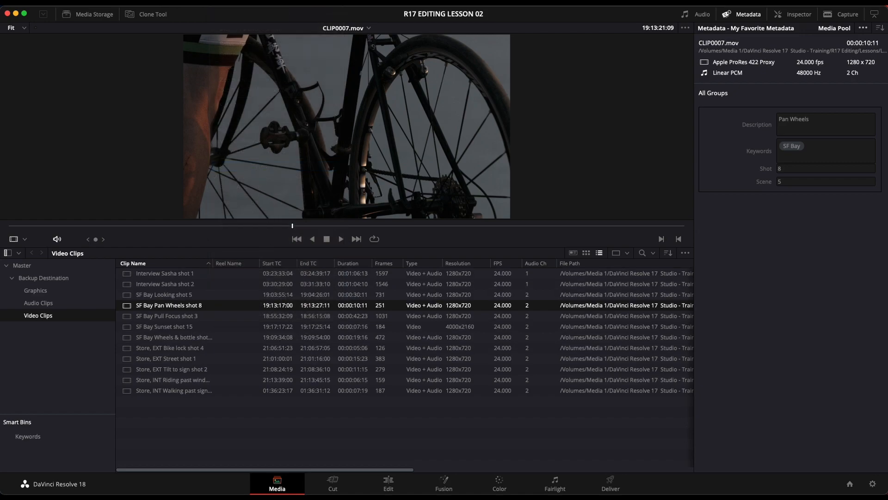
pyautogui.click(222, 3)
pyautogui.click(258, 168)
pyautogui.click(324, 449)
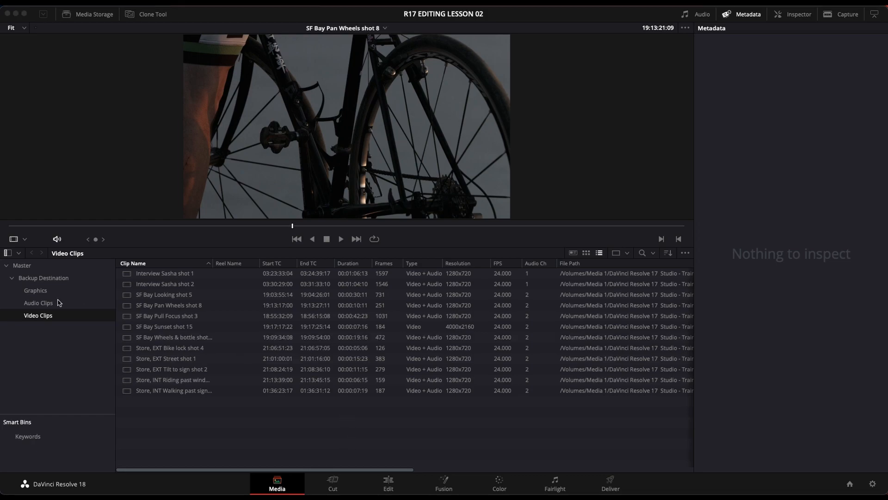
pyautogui.click(290, 429)
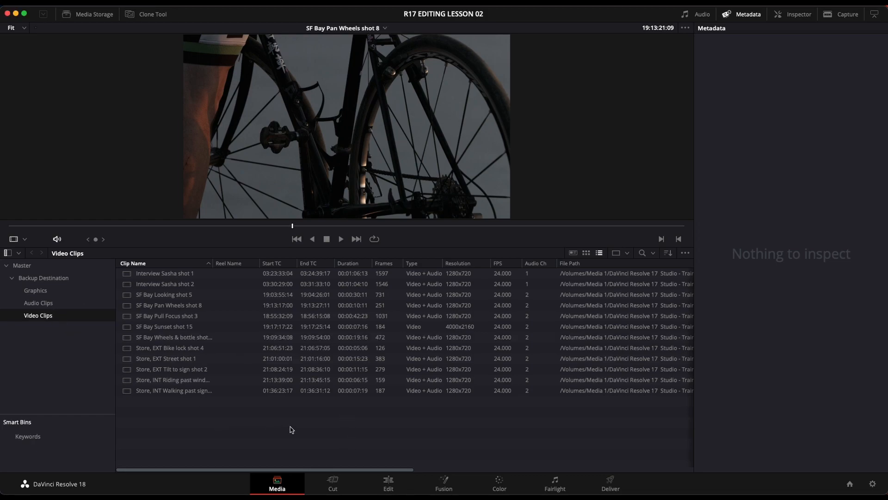
# Set the media pool search to filter by All Fields and search the Video Clips bin for "ext"
pyautogui.click(643, 253)
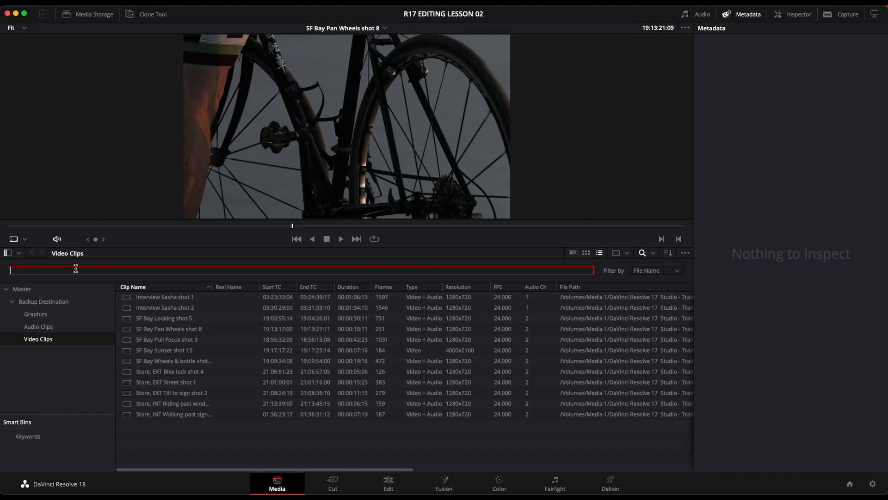
pyautogui.click(669, 273)
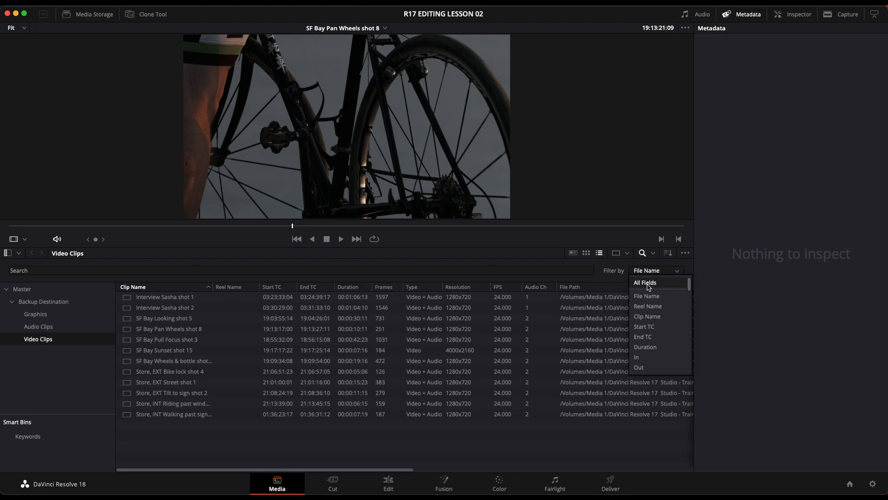
pyautogui.click(648, 285)
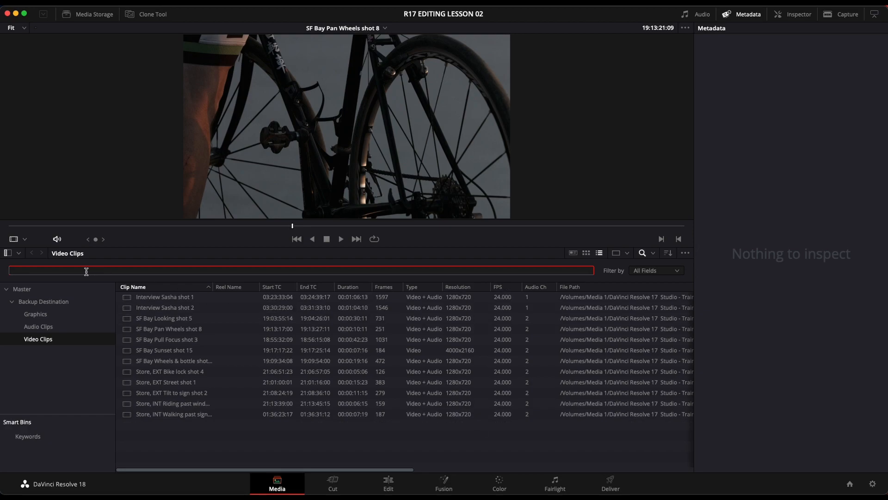
pyautogui.write('ext')
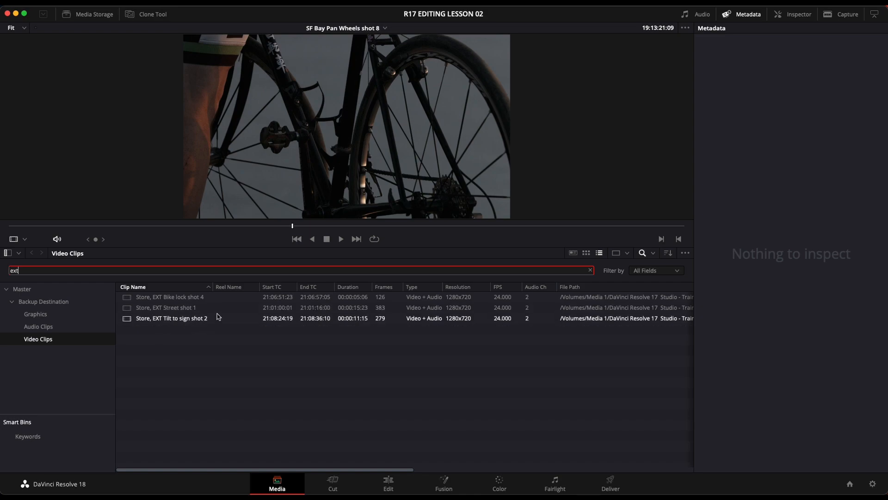
# Replace the media pool search term with "sas" and clear the search
pyautogui.press('BackSpace')
pyautogui.press('BackSpace')
pyautogui.write('sas')
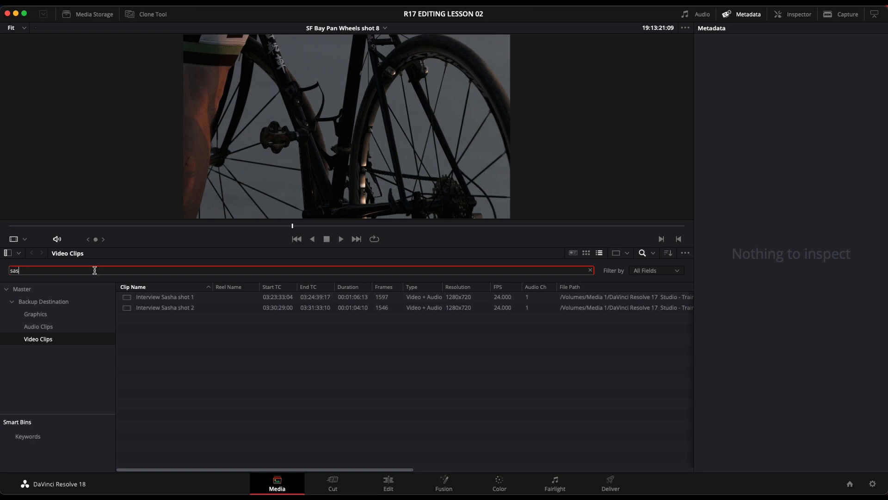
pyautogui.click(591, 270)
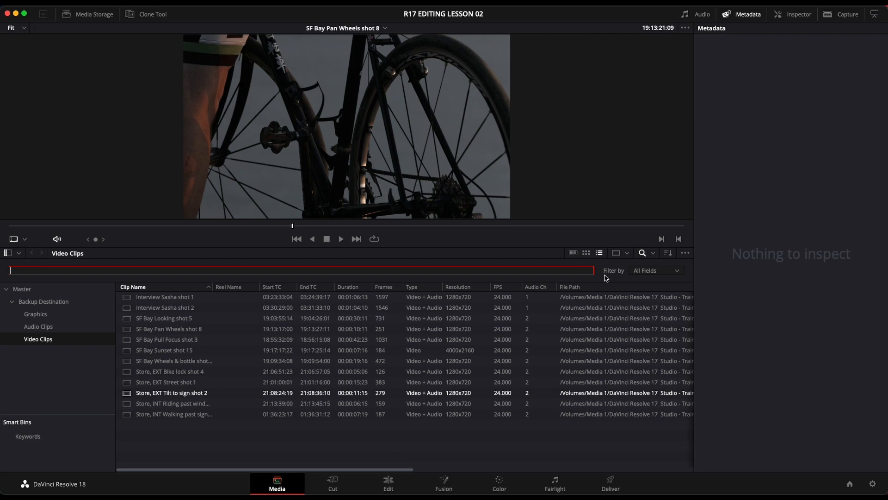
# Set the media pool search scope to All Bins and close the search
pyautogui.click(664, 256)
pyautogui.click(654, 255)
pyautogui.click(655, 255)
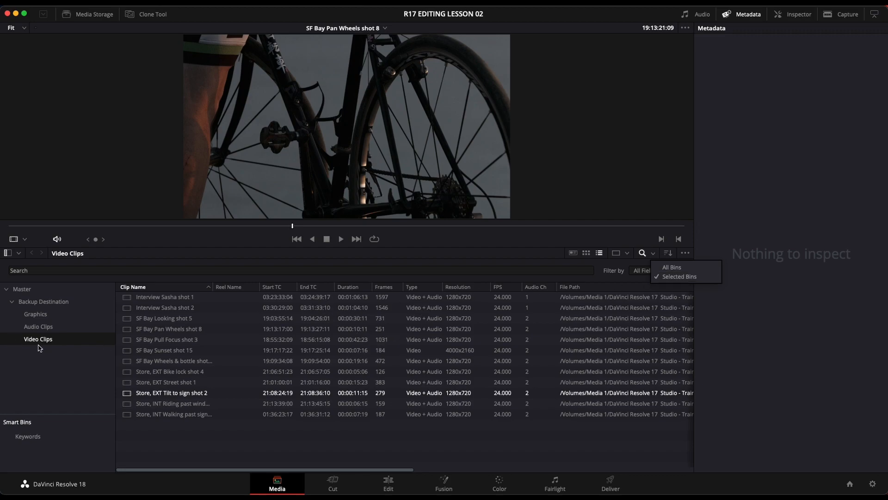
pyautogui.click(679, 267)
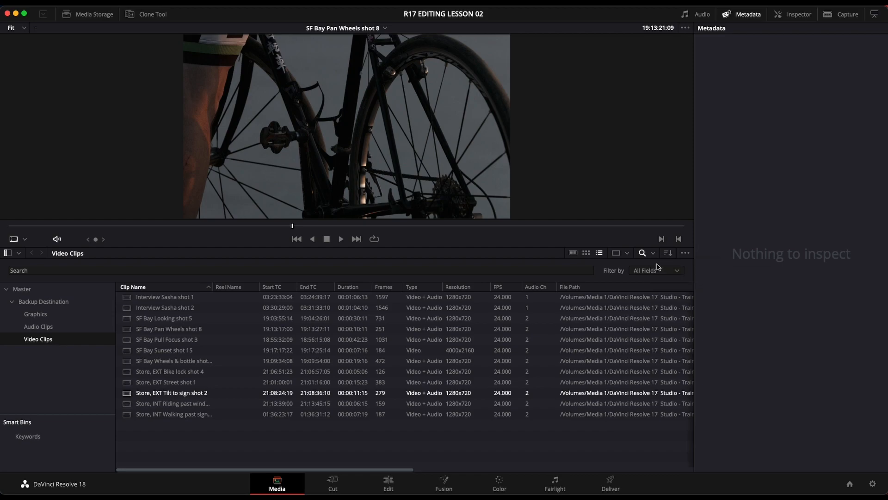
pyautogui.click(652, 253)
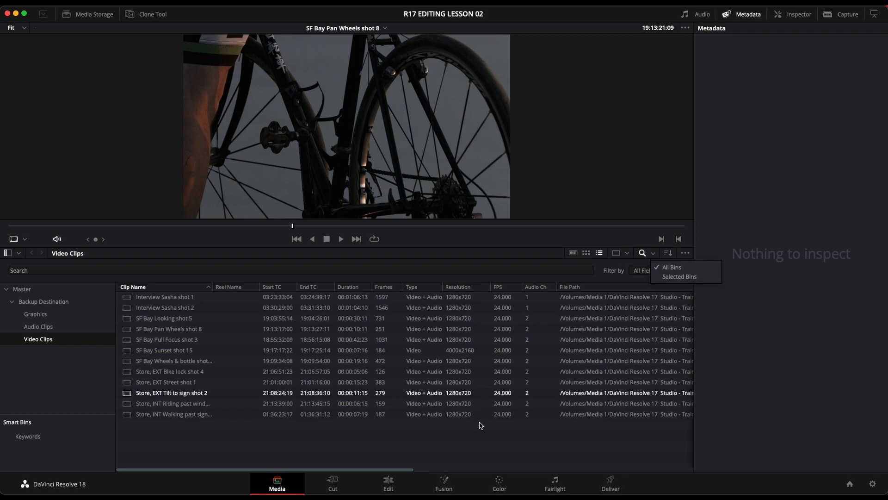
pyautogui.click(493, 434)
pyautogui.click(632, 380)
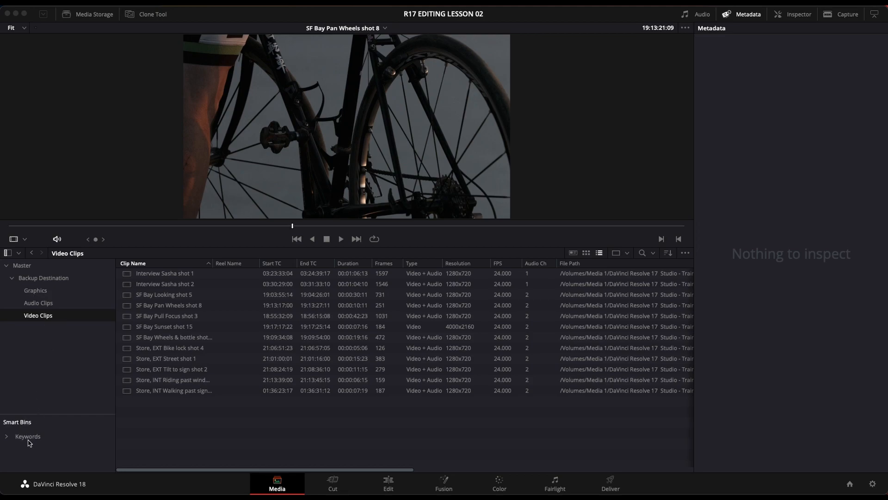
# Expand the Keywords smart bin and enlarge the Smart Bins area enough to show all its keyword bins
pyautogui.click(8, 439)
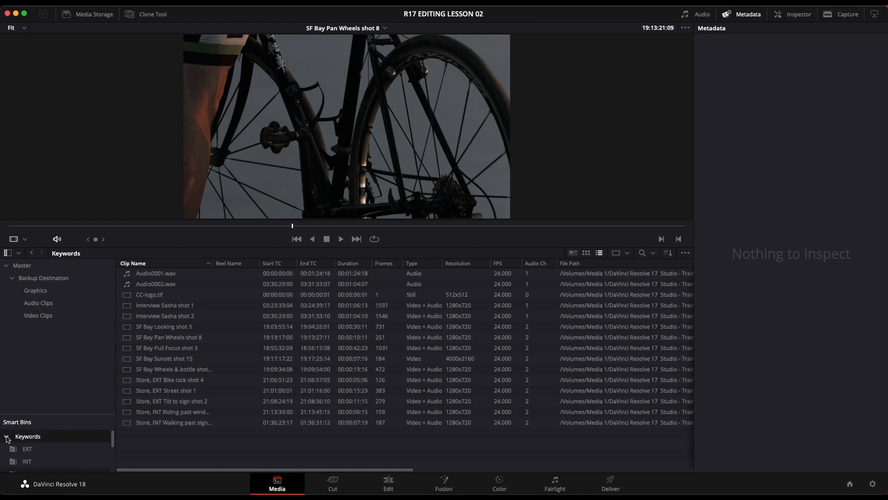
pyautogui.scroll(-1, 55, 447)
pyautogui.scroll(1, 54, 446)
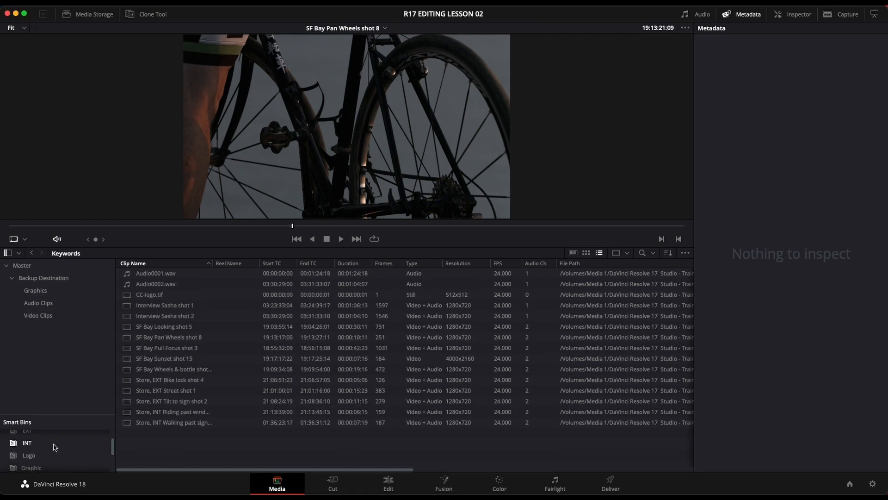
pyautogui.moveTo(51, 412); pyautogui.dragTo(62, 346)
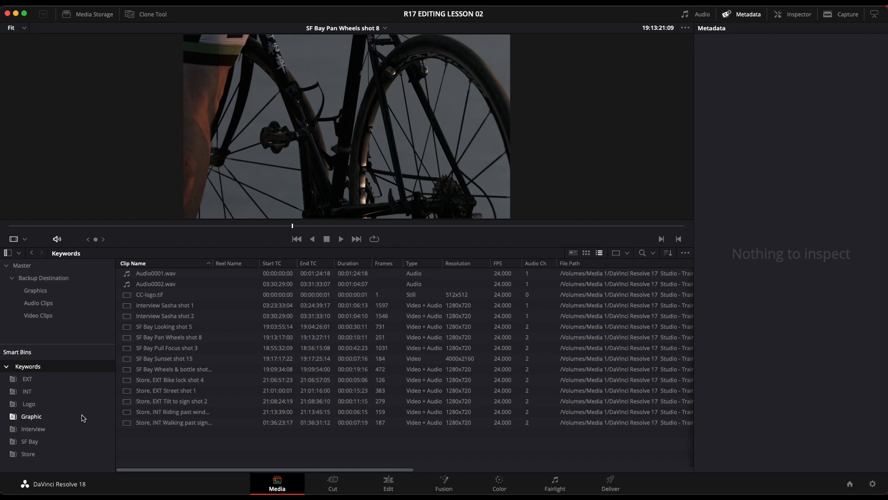
# Examine the contents of the EXT, INT, Logo, Graphic, Interview, SF Bay and Store keyword smart bins
pyautogui.click(27, 381)
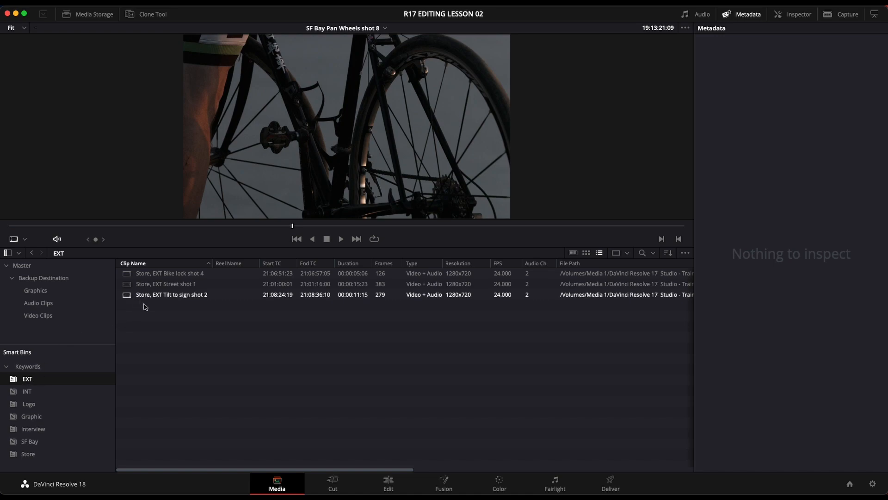
pyautogui.click(27, 391)
pyautogui.click(30, 405)
pyautogui.click(38, 417)
pyautogui.click(39, 431)
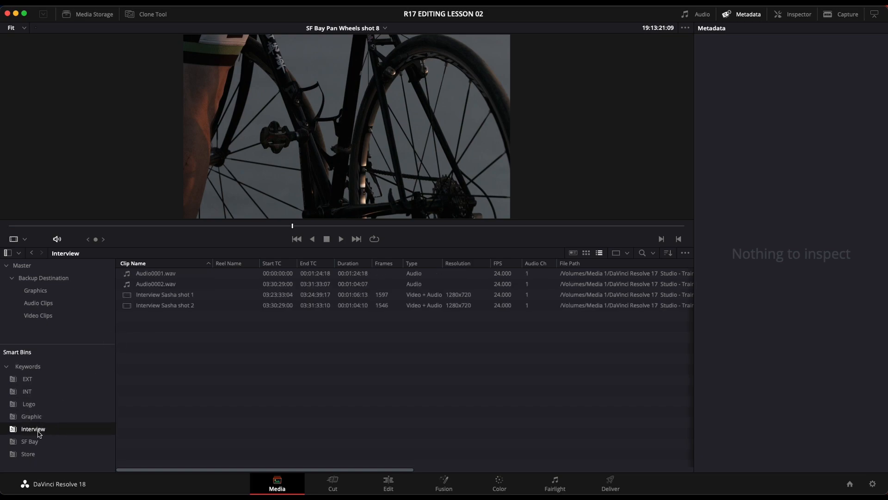
pyautogui.click(36, 442)
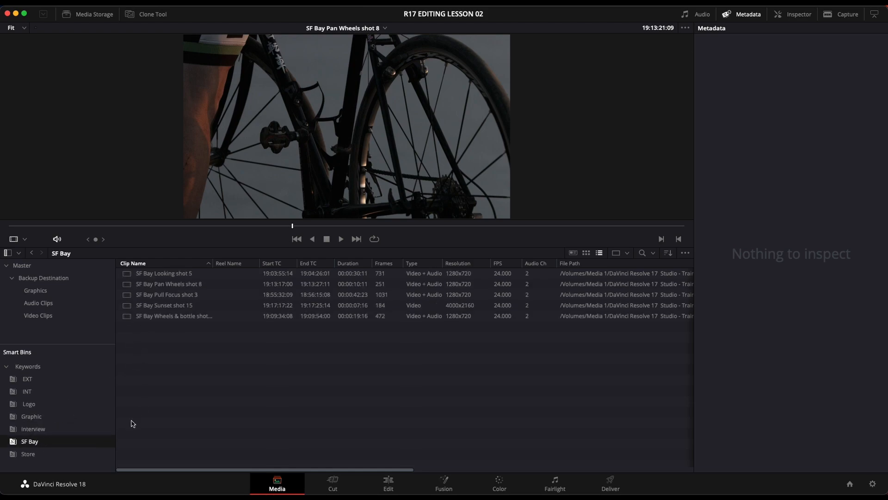
pyautogui.click(35, 453)
pyautogui.click(27, 381)
pyautogui.click(26, 392)
pyautogui.click(30, 405)
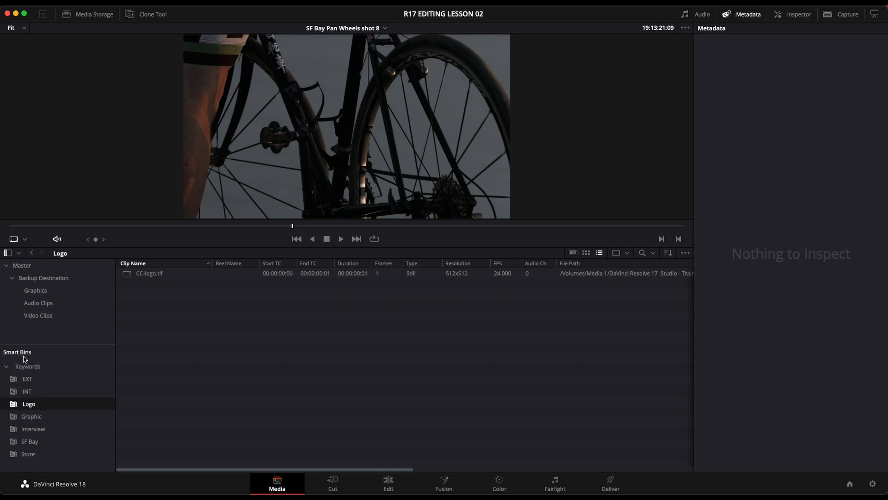
# Review the clips in the Graphic, Interview, Store and EXT keyword smart bins
pyautogui.click(42, 419)
pyautogui.click(44, 429)
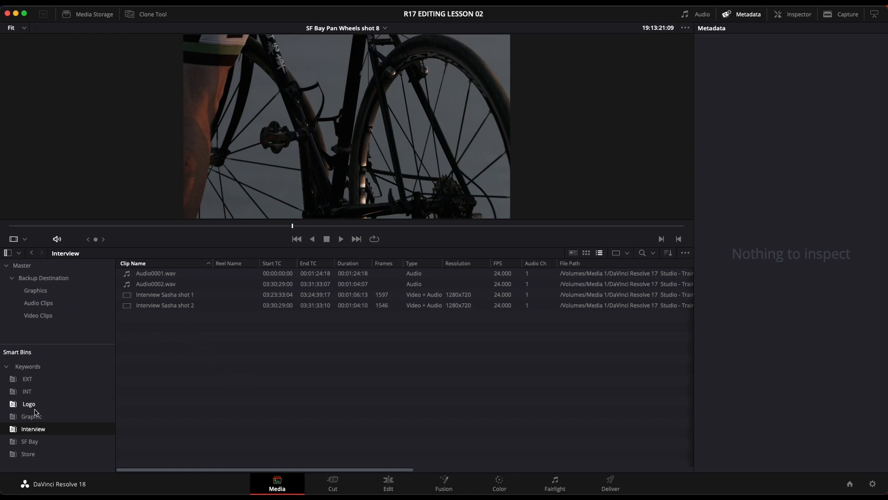
pyautogui.click(52, 453)
pyautogui.click(34, 379)
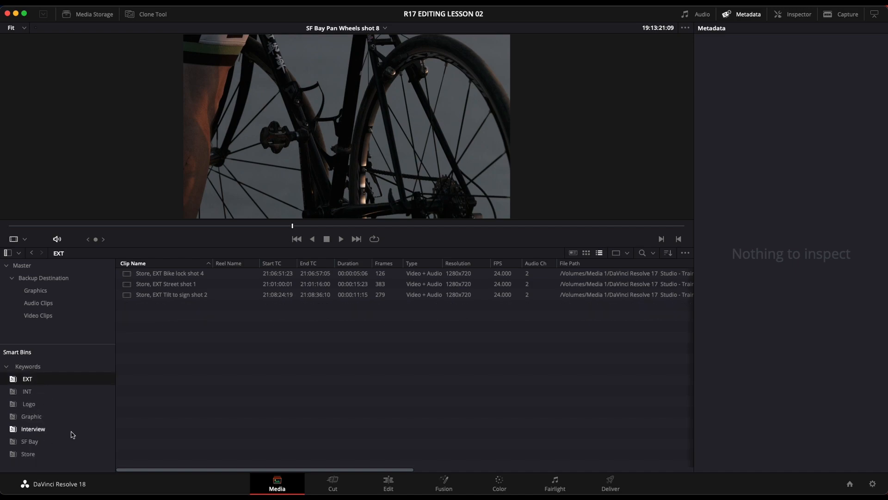
# Enable automatic smart bins for scene metadata in the user editing preferences and save the change
pyautogui.click(39, 3)
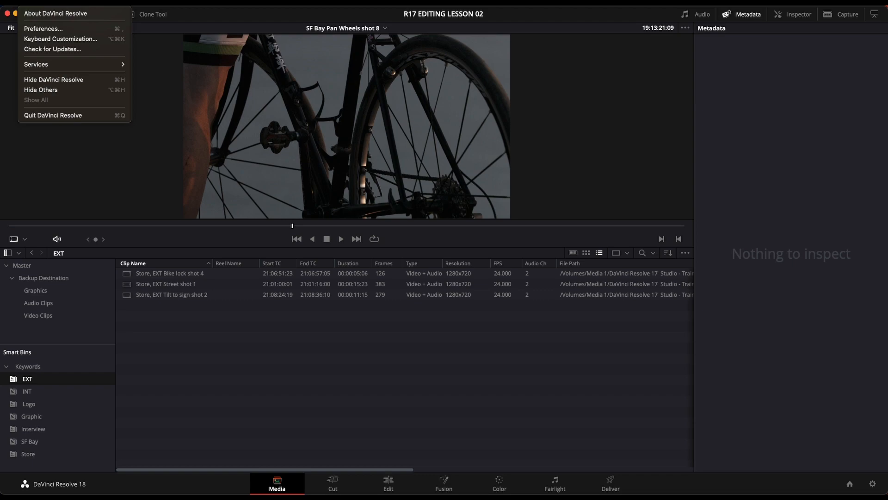
pyautogui.click(43, 29)
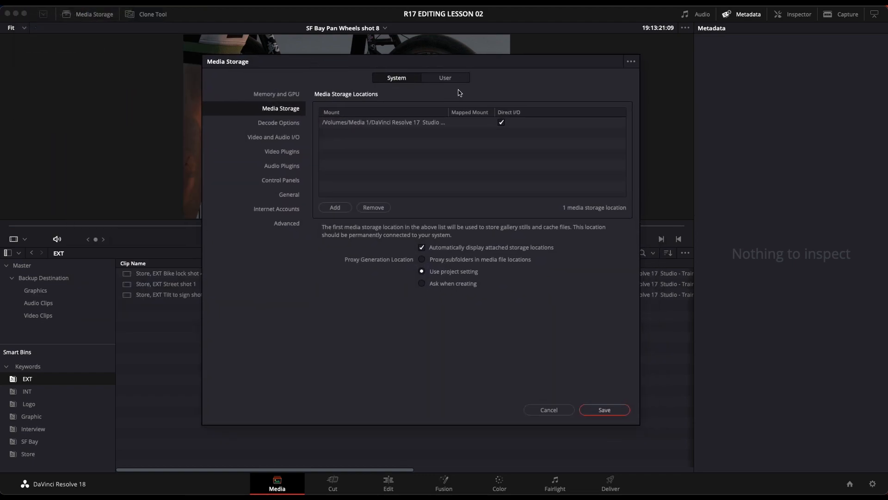
pyautogui.click(454, 82)
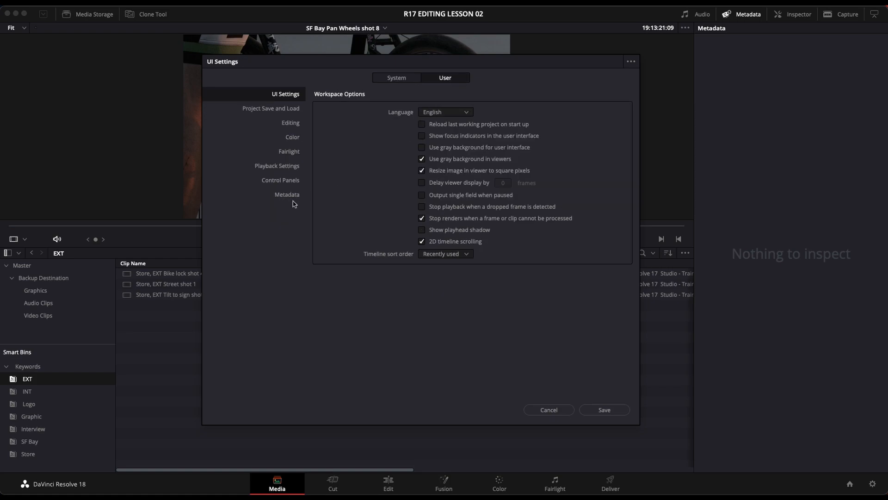
pyautogui.click(291, 125)
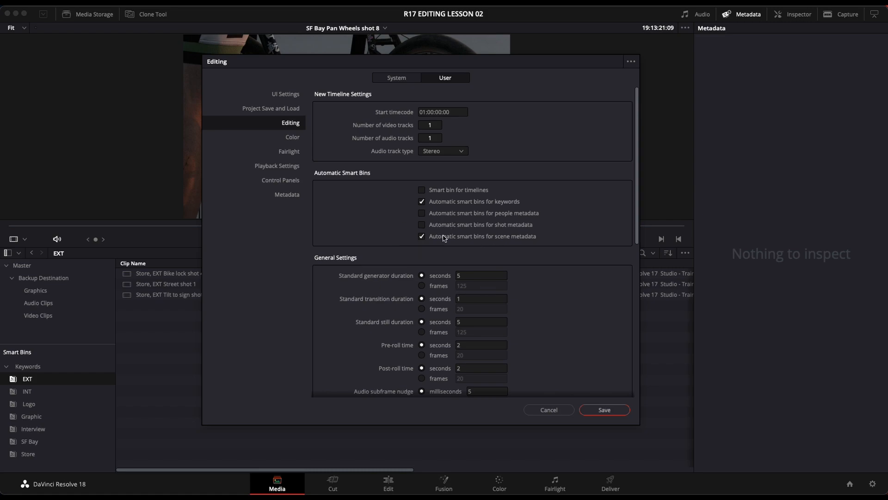
pyautogui.click(605, 410)
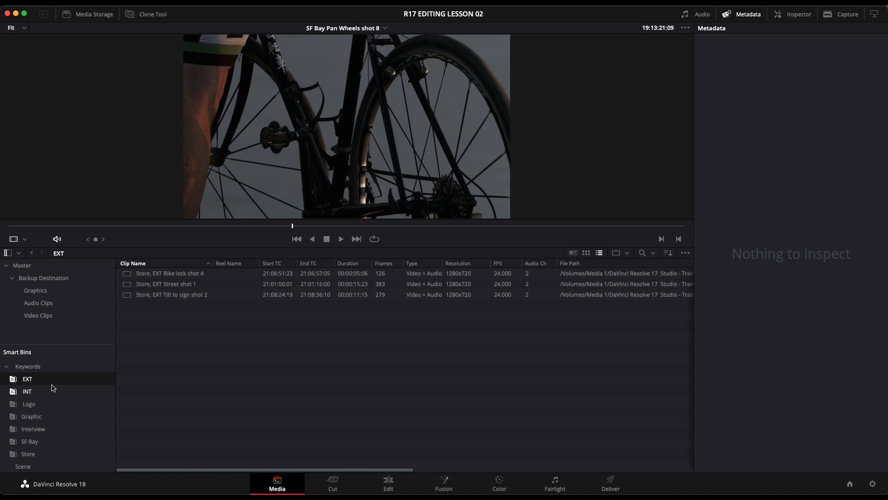
# Enlarge the Smart Bins area and expand the Scene smart bin to show its individual scene bins
pyautogui.moveTo(73, 344)
pyautogui.mouseDown()
pyautogui.moveTo(71, 320)
pyautogui.moveTo(72, 328)
pyautogui.mouseUp()
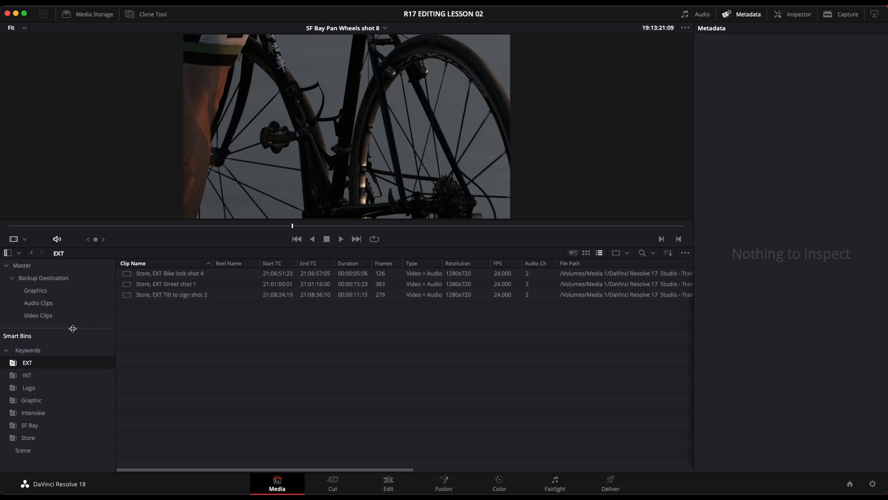
pyautogui.click(24, 451)
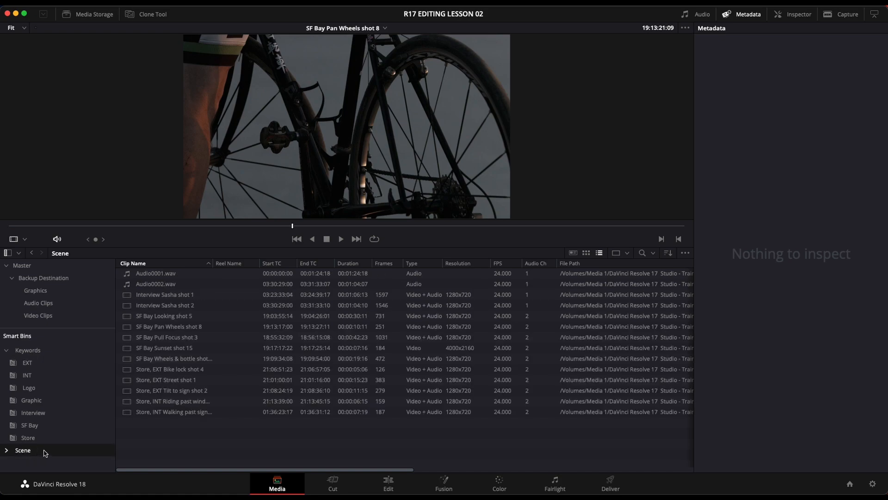
pyautogui.click(7, 450)
pyautogui.scroll(-1, 44, 439)
# Compare the clips in Scene smart bins 1, 3 and 5, and collapse the Scene list
pyautogui.click(27, 442)
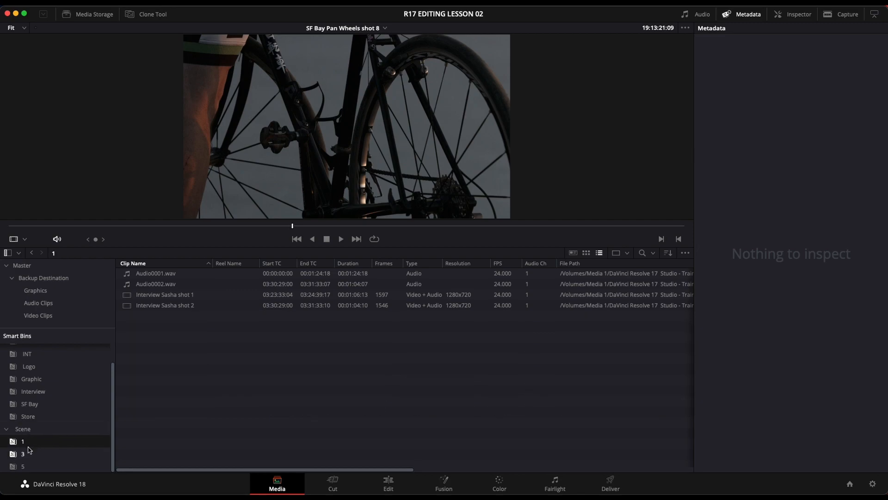
pyautogui.click(28, 454)
pyautogui.click(34, 469)
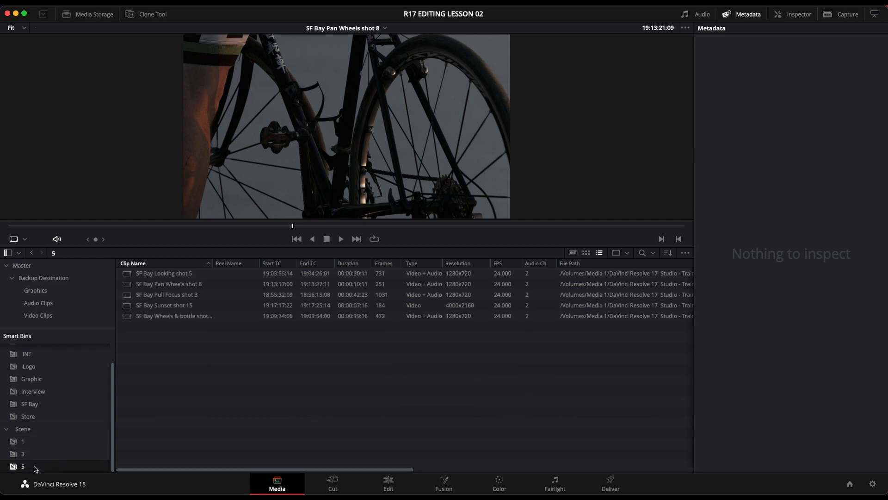
pyautogui.click(36, 444)
pyautogui.click(30, 453)
pyautogui.click(30, 466)
pyautogui.click(35, 442)
pyautogui.click(32, 454)
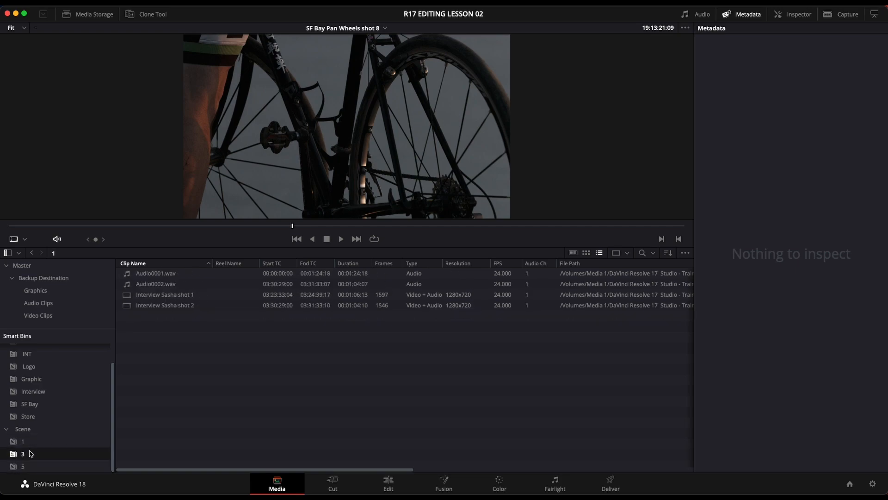
pyautogui.click(32, 466)
pyautogui.click(33, 452)
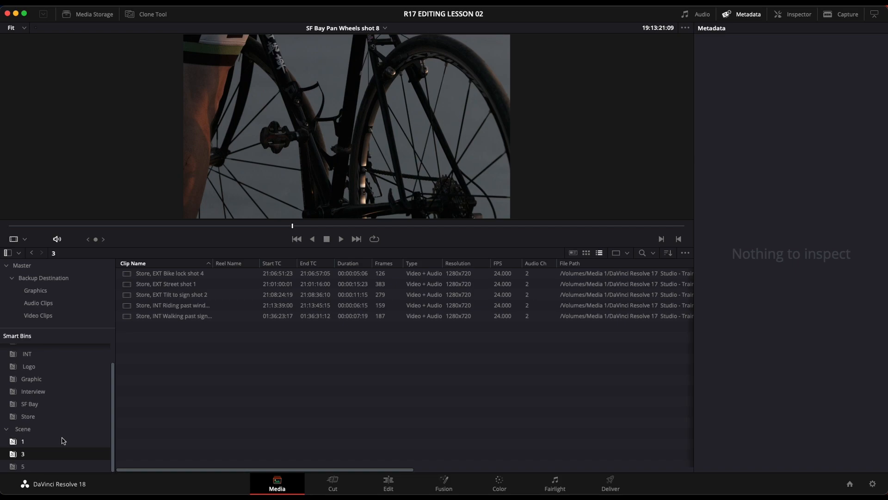
pyautogui.click(45, 431)
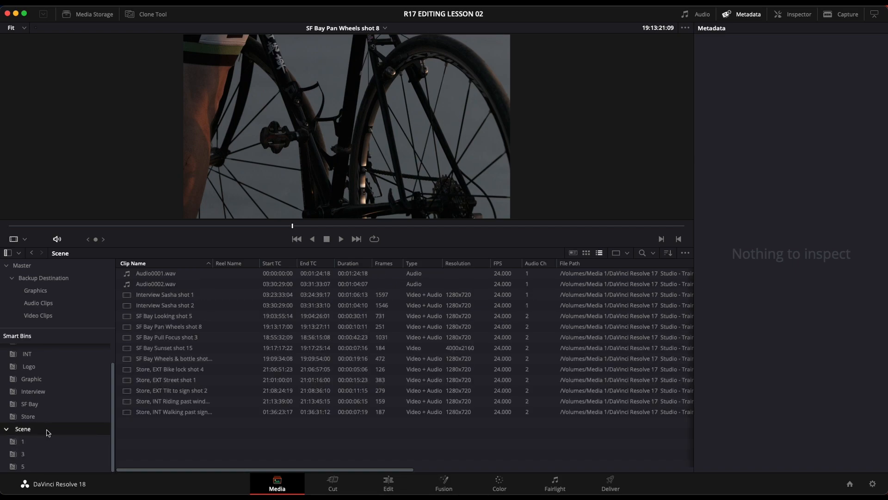
pyautogui.click(6, 430)
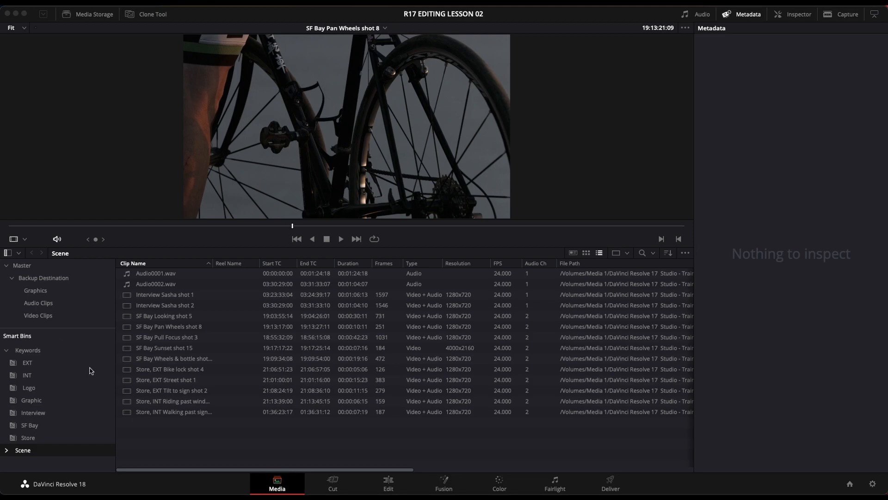
# Analyze all clips in the Video Clips bin for people
pyautogui.click(48, 317)
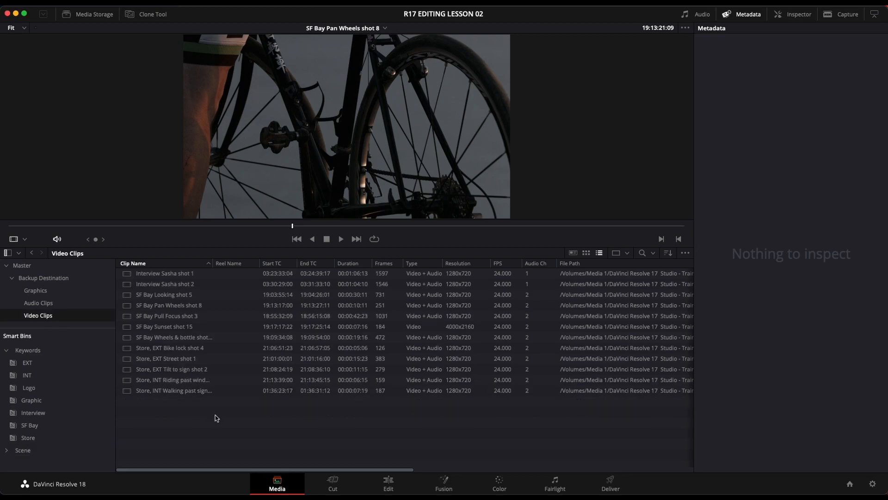
pyautogui.press('super+a')
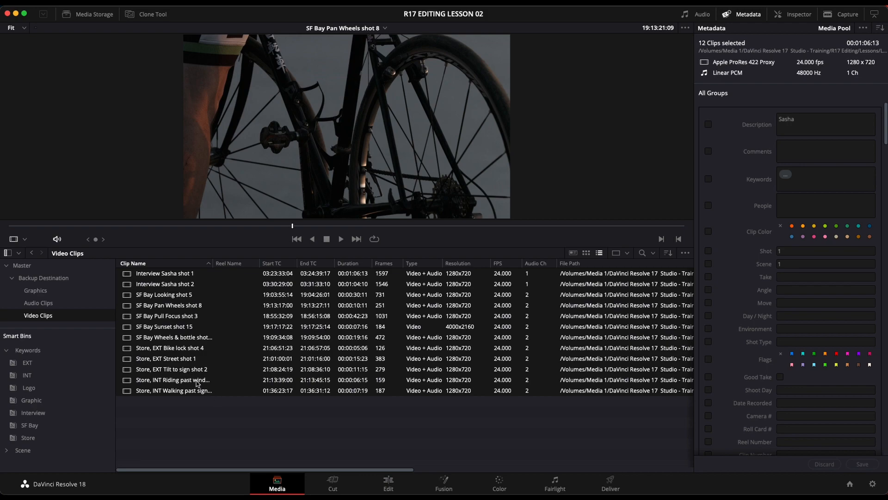
pyautogui.rightClick(154, 277)
pyautogui.click(211, 421)
pyautogui.rightClick(158, 276)
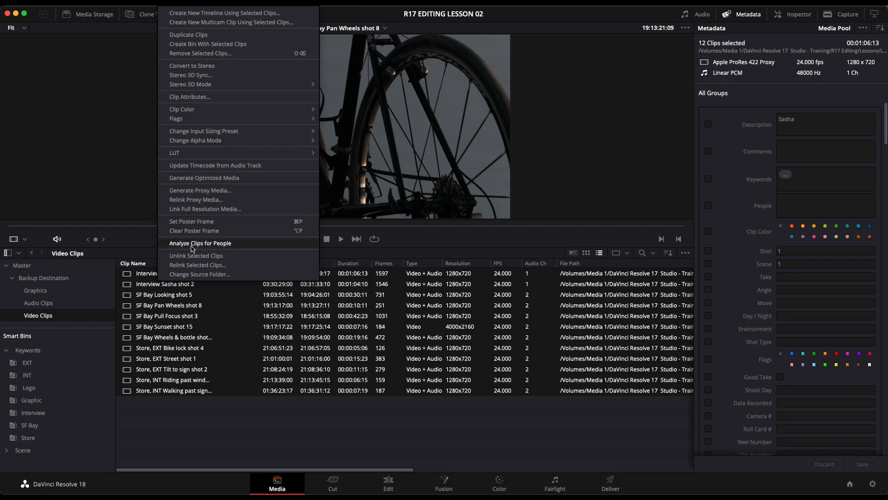
pyautogui.click(223, 244)
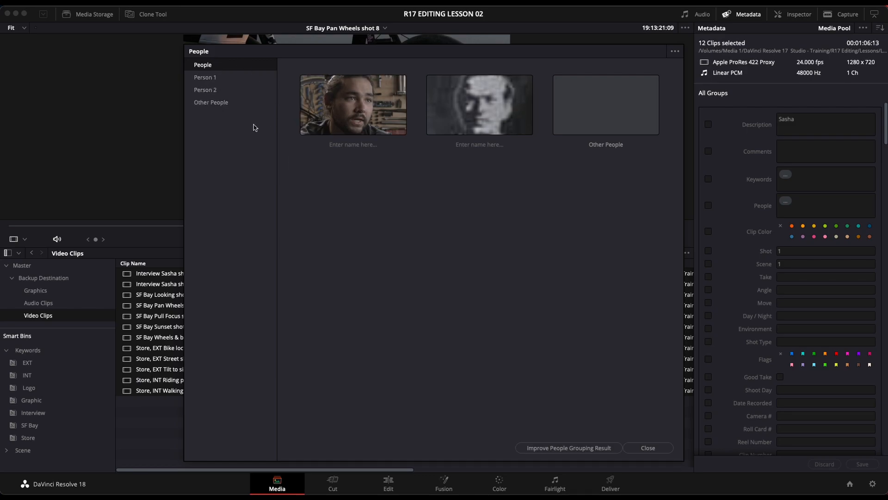
# Examine the clips grouped under Person 1, Person 2 and Other People in the people analysis results
pyautogui.click(216, 79)
pyautogui.click(212, 90)
pyautogui.click(211, 102)
pyautogui.click(204, 64)
pyautogui.click(212, 89)
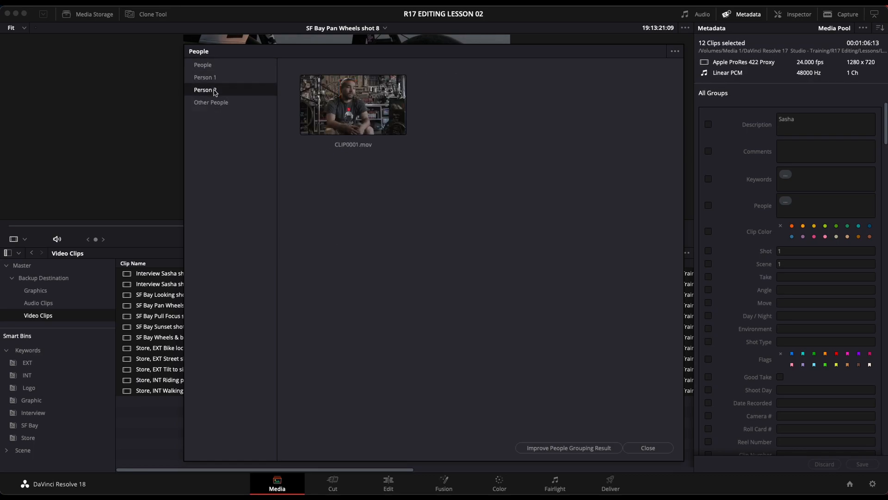
pyautogui.click(213, 102)
pyautogui.click(203, 66)
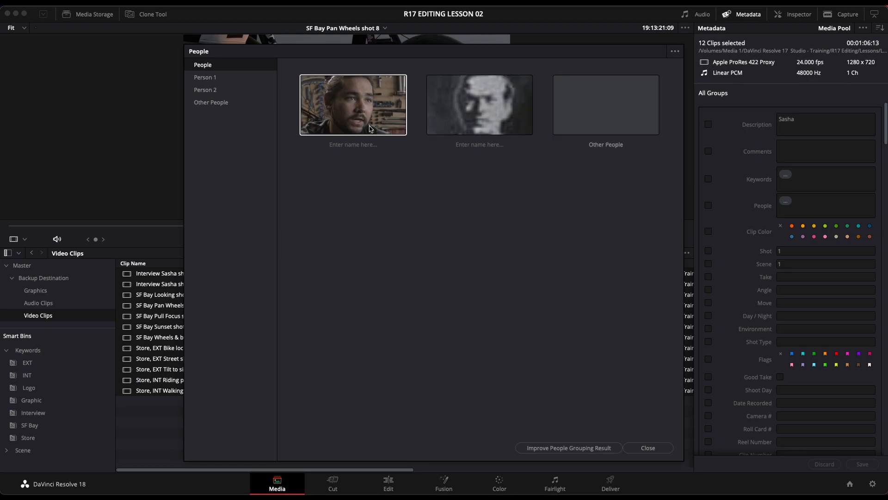
# Name the first detected person with the interviewee's first name and check the clips in that group
pyautogui.click(359, 148)
pyautogui.click(359, 147)
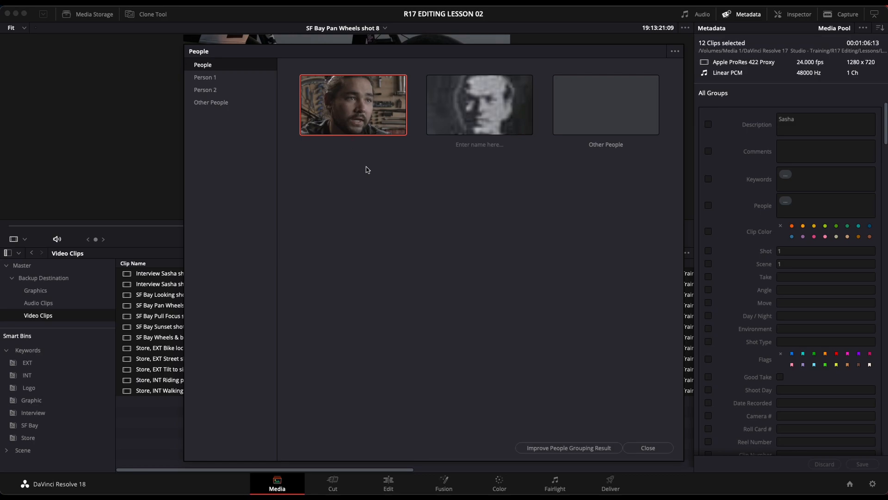
pyautogui.write('Sasha')
pyautogui.press('Return')
pyautogui.click(208, 78)
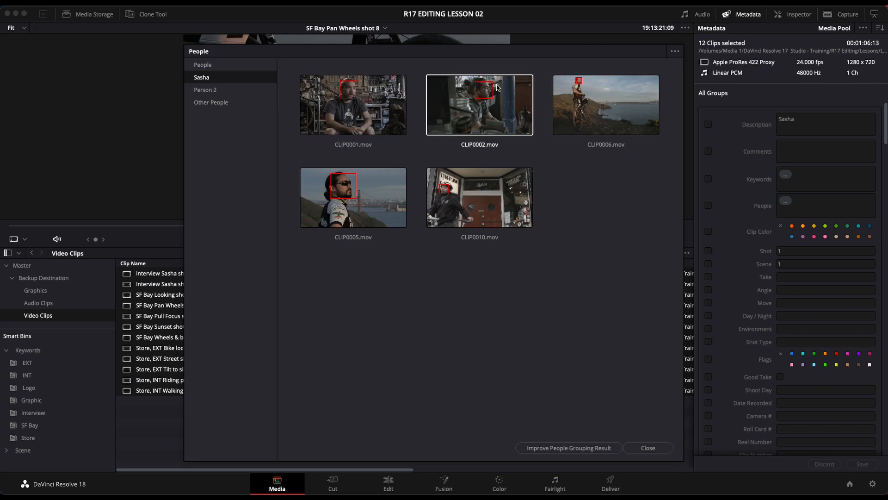
pyautogui.click(227, 68)
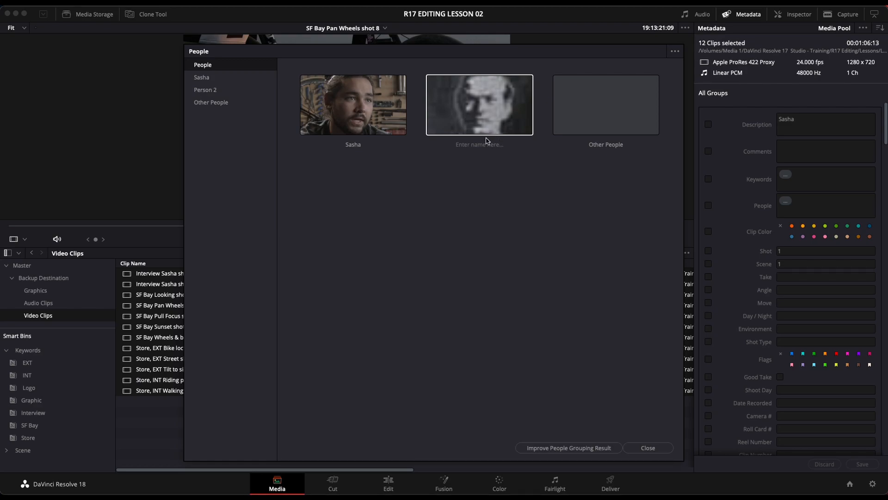
# Reassign the CLIP0001.mov match in the Person 2 group to a new person named "T-shirt"
pyautogui.click(208, 93)
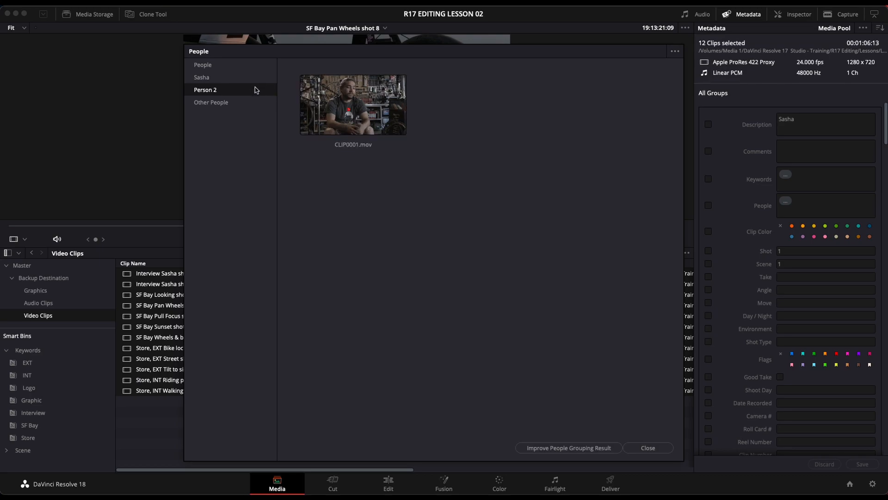
pyautogui.click(217, 68)
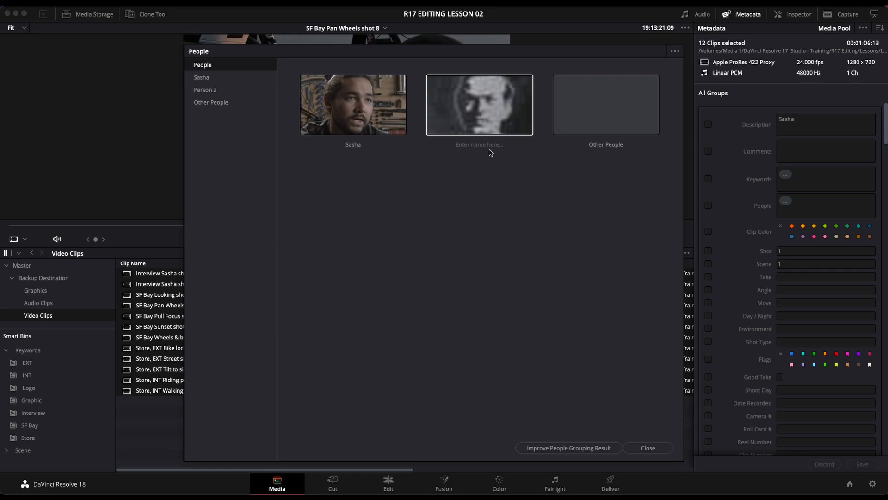
pyautogui.click(215, 89)
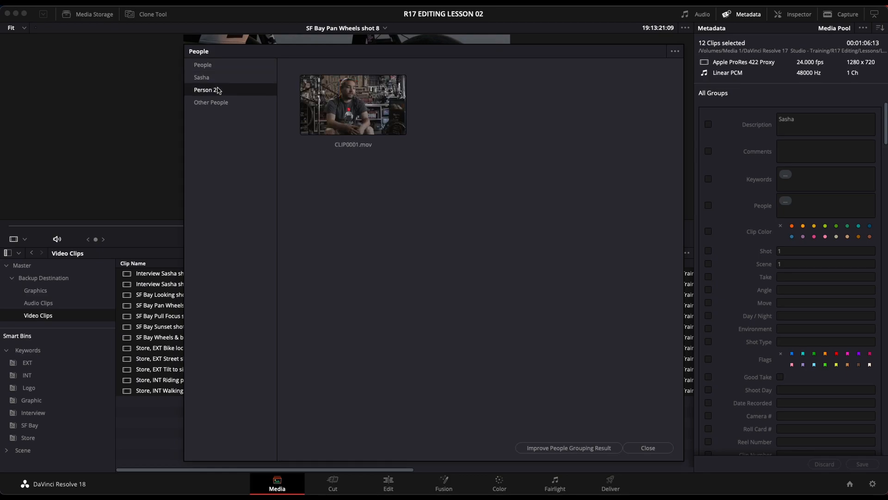
pyautogui.rightClick(378, 113)
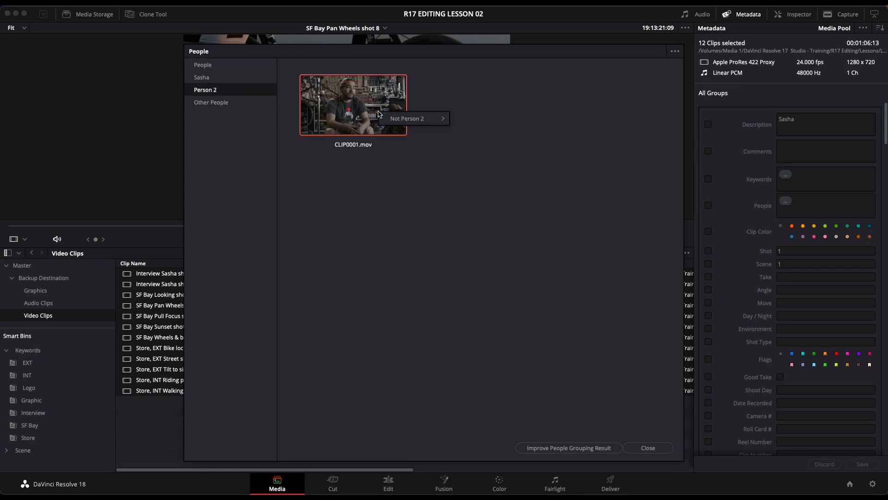
pyautogui.moveTo(404, 122)
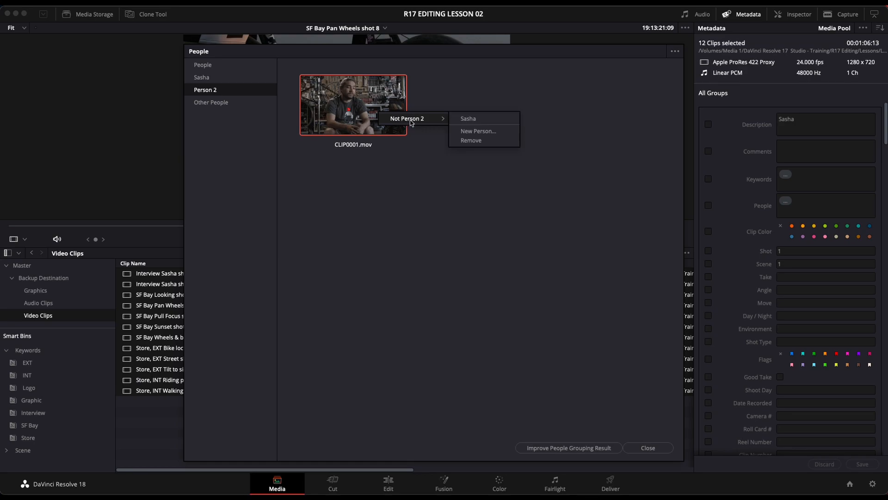
pyautogui.click(494, 134)
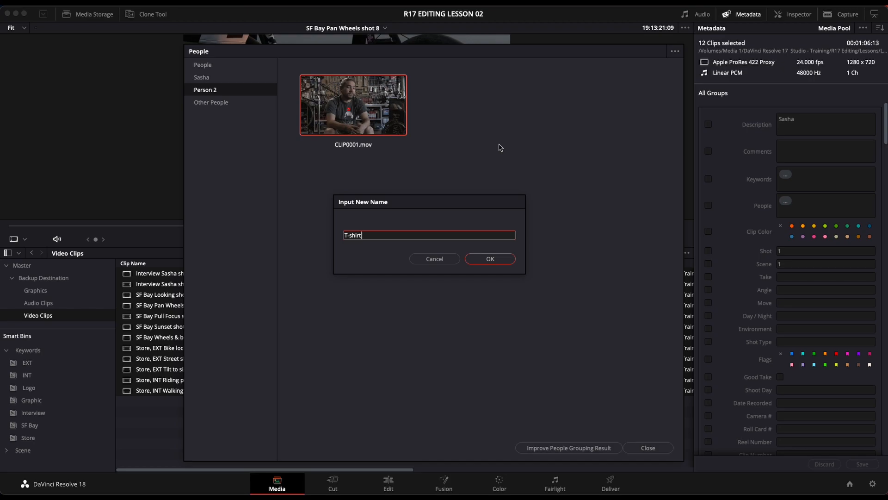
pyautogui.press('Return')
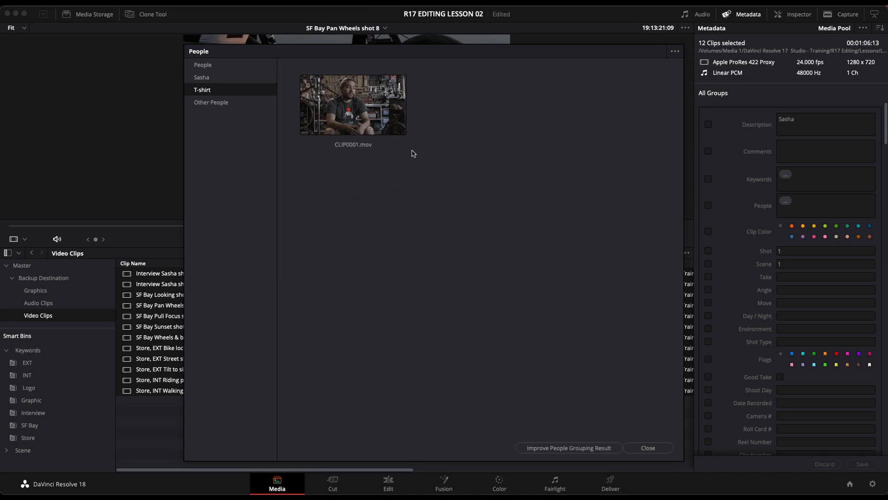
# Compare the clips in the interviewee's group with the T-shirt group and check both in the People overview
pyautogui.click(205, 78)
pyautogui.click(208, 89)
pyautogui.click(212, 77)
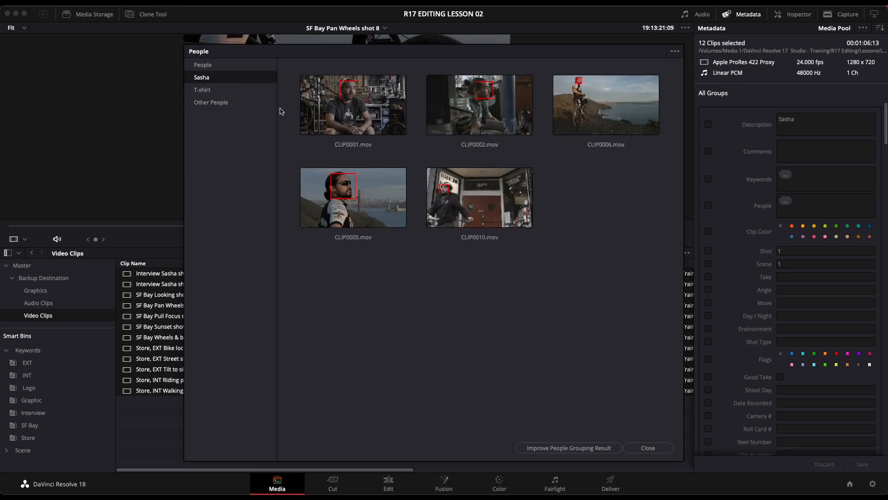
pyautogui.click(203, 92)
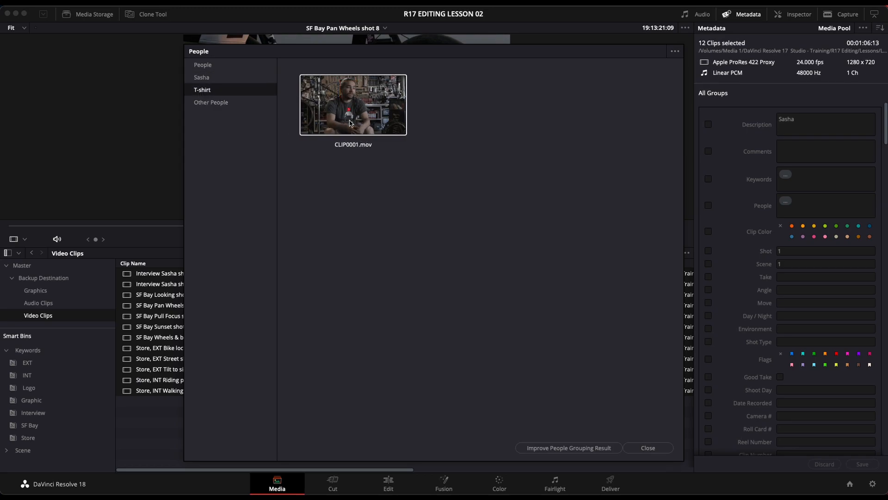
pyautogui.click(214, 65)
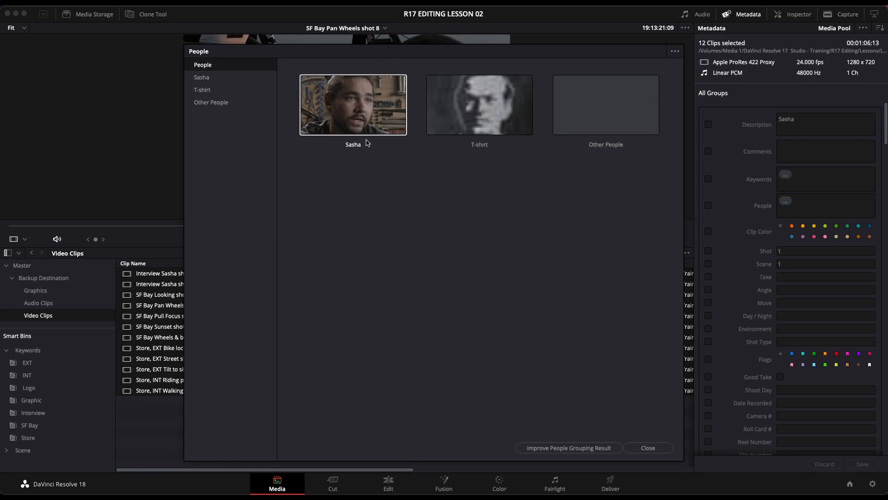
pyautogui.click(201, 79)
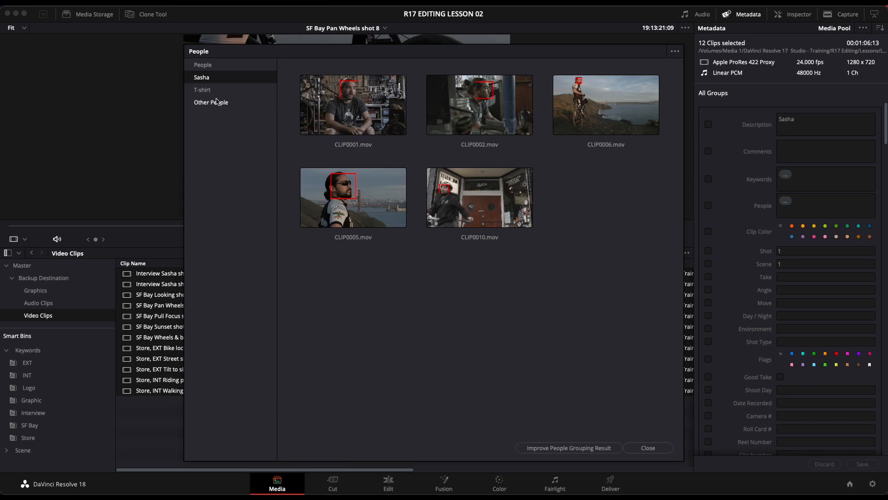
# Review the face matches in the T-shirt and Other People groups for ones that still need assigning
pyautogui.click(204, 90)
pyautogui.click(226, 103)
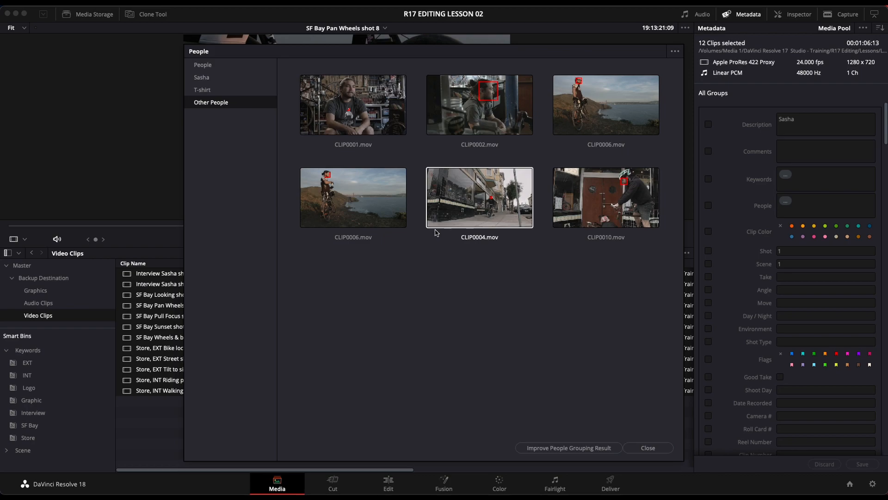
pyautogui.click(228, 78)
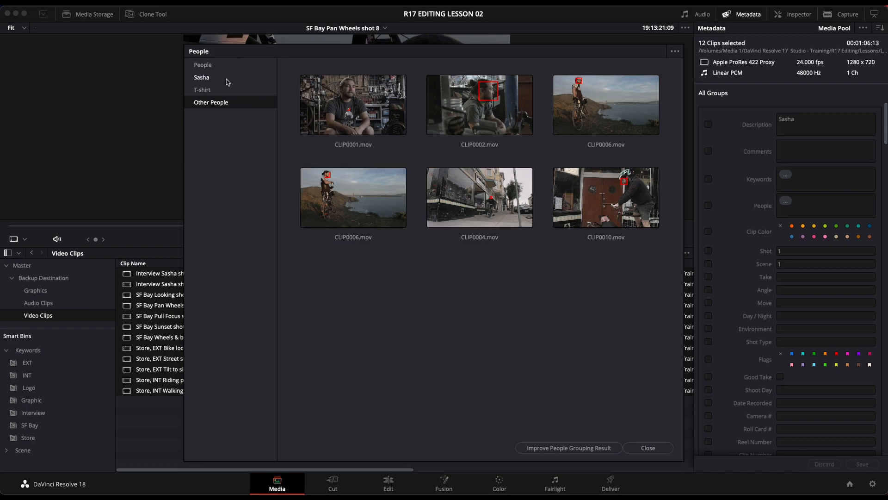
pyautogui.click(235, 104)
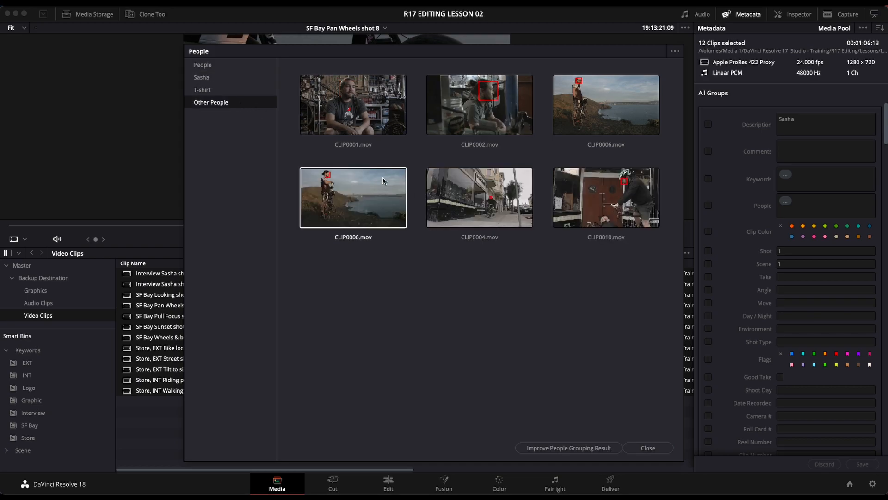
pyautogui.click(218, 65)
pyautogui.click(228, 101)
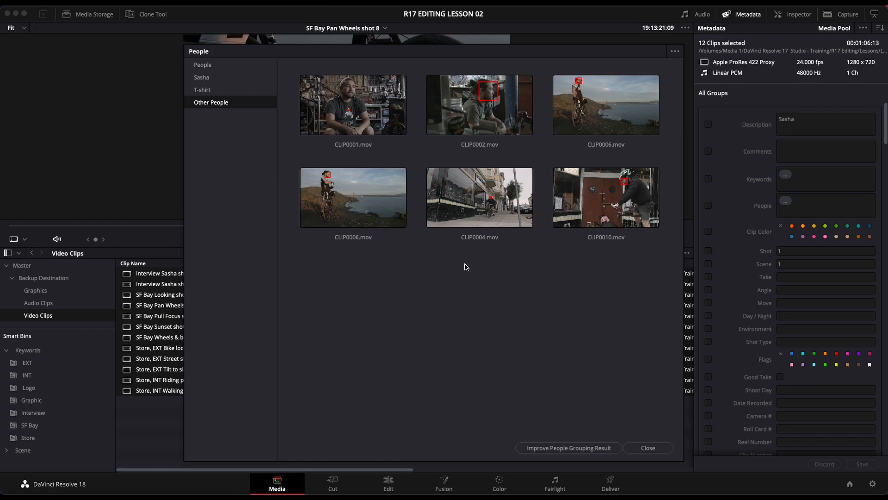
# Tag all six matches in the Other People group as the interviewee
pyautogui.click(366, 100)
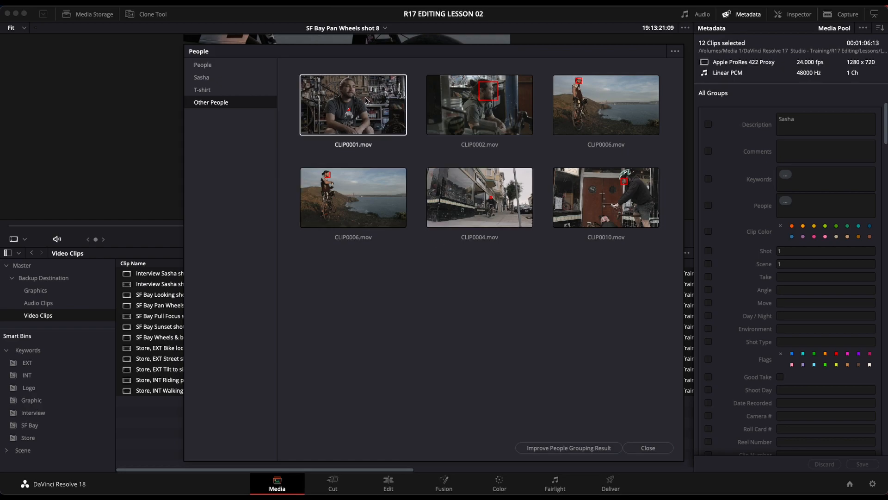
pyautogui.click(366, 100)
pyautogui.keyDown('super'); pyautogui.click(516, 131); pyautogui.keyUp('super')
pyautogui.keyDown('super'); pyautogui.click(604, 123); pyautogui.keyUp('super')
pyautogui.keyDown('super'); pyautogui.click(401, 190); pyautogui.keyUp('super')
pyautogui.keyDown('super'); pyautogui.click(491, 192); pyautogui.keyUp('super')
pyautogui.keyDown('super'); pyautogui.click(580, 193); pyautogui.keyUp('super')
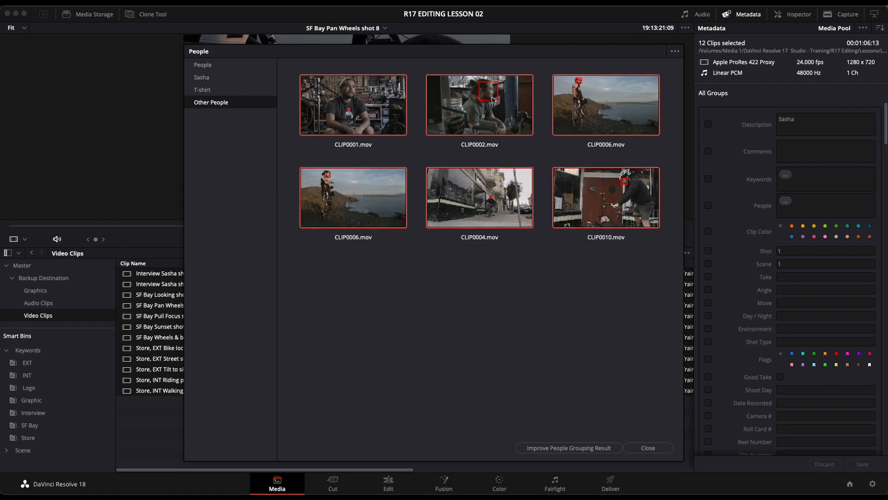
pyautogui.rightClick(371, 92)
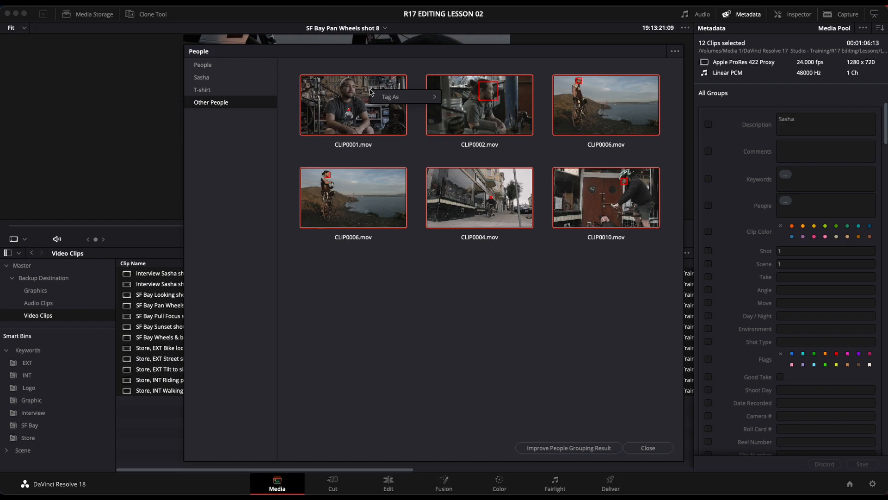
pyautogui.moveTo(410, 100)
pyautogui.moveTo(445, 98)
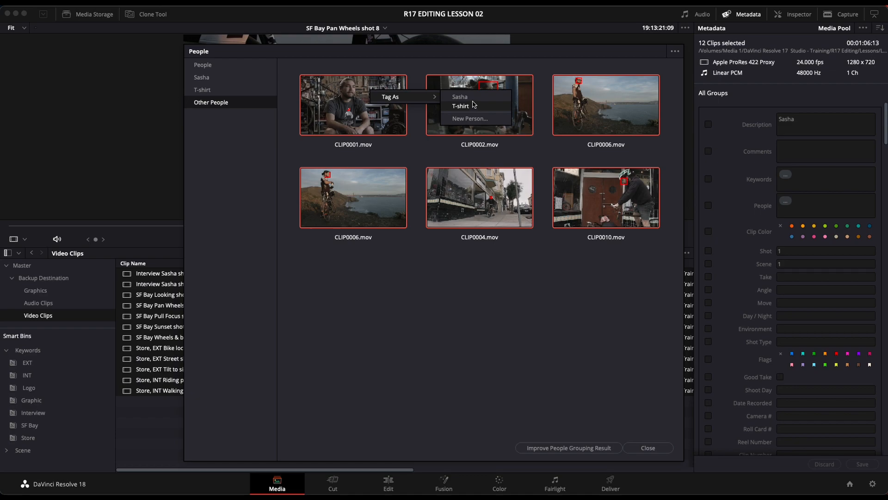
pyautogui.click(463, 98)
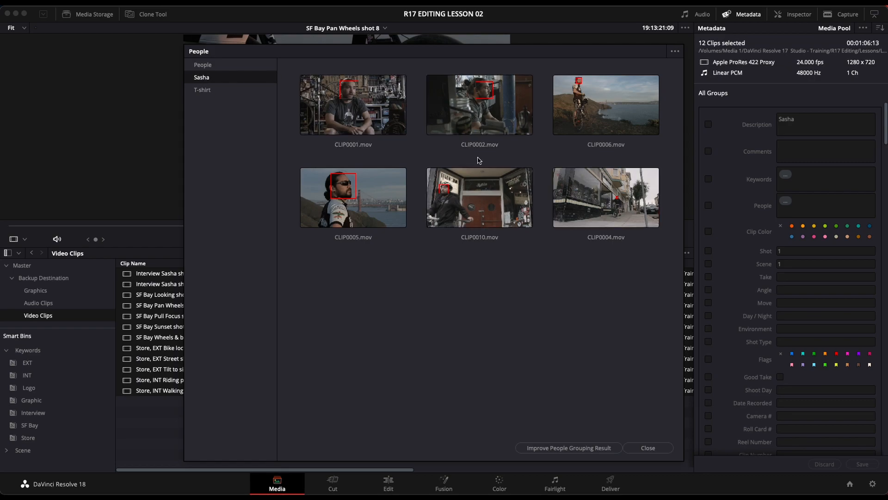
# Check the interviewee's and T-shirt groups and the People overview, close the results, and deselect the clips
pyautogui.click(202, 65)
pyautogui.click(201, 78)
pyautogui.click(204, 90)
pyautogui.click(202, 77)
pyautogui.click(206, 89)
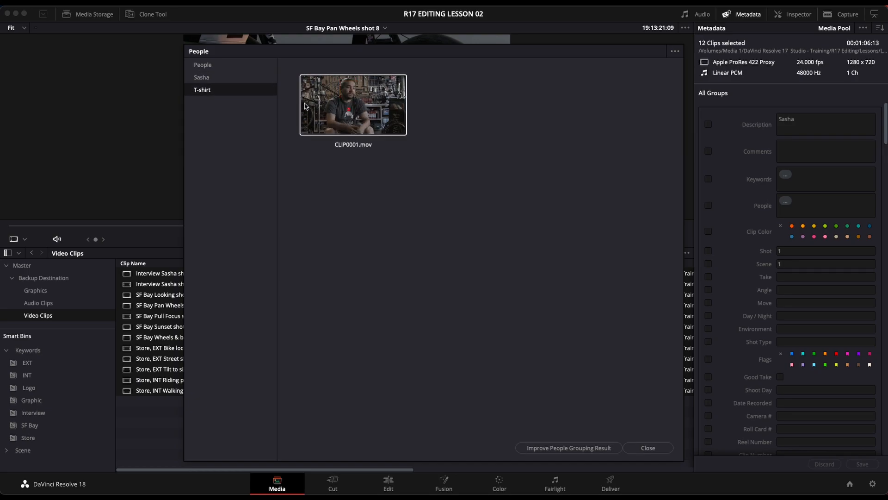
pyautogui.click(264, 77)
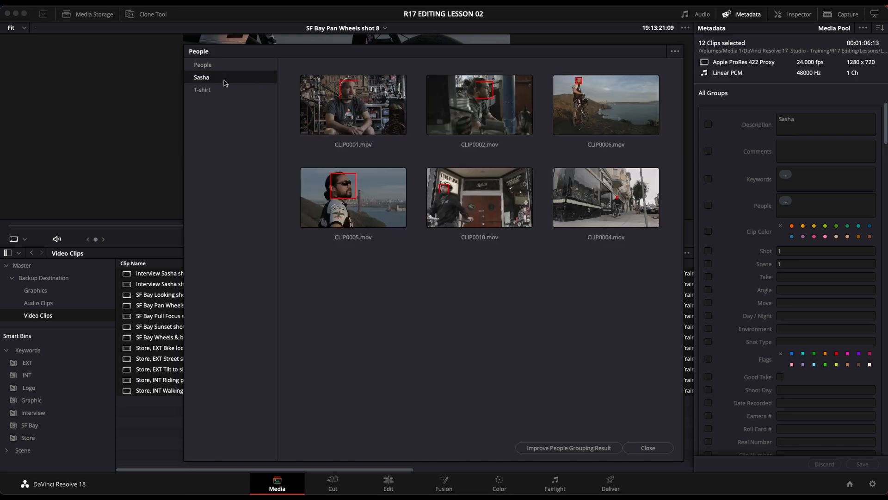
pyautogui.click(195, 66)
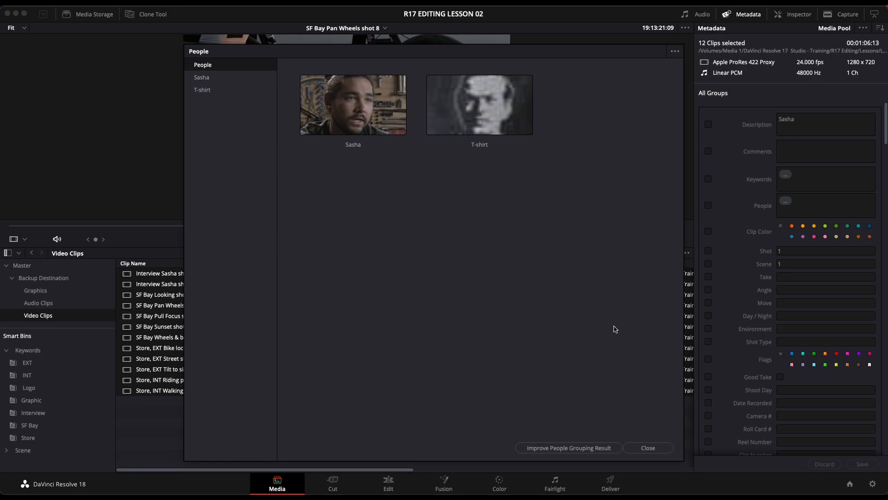
pyautogui.click(660, 448)
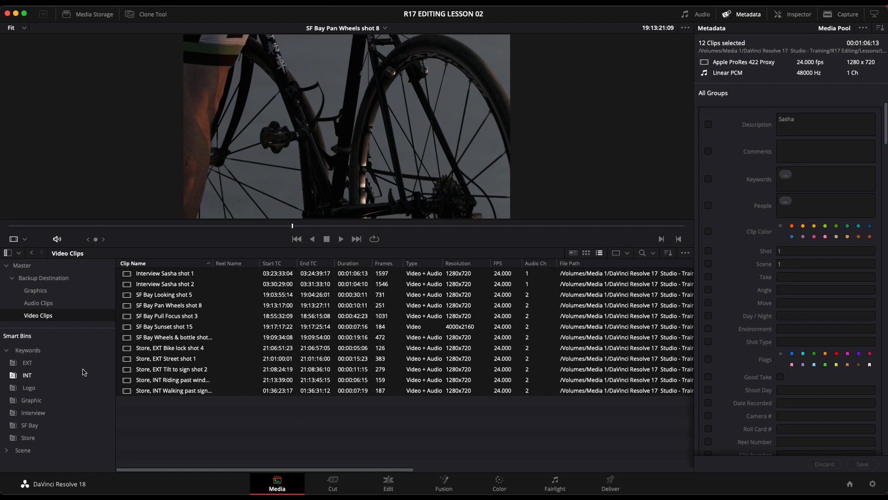
pyautogui.click(256, 421)
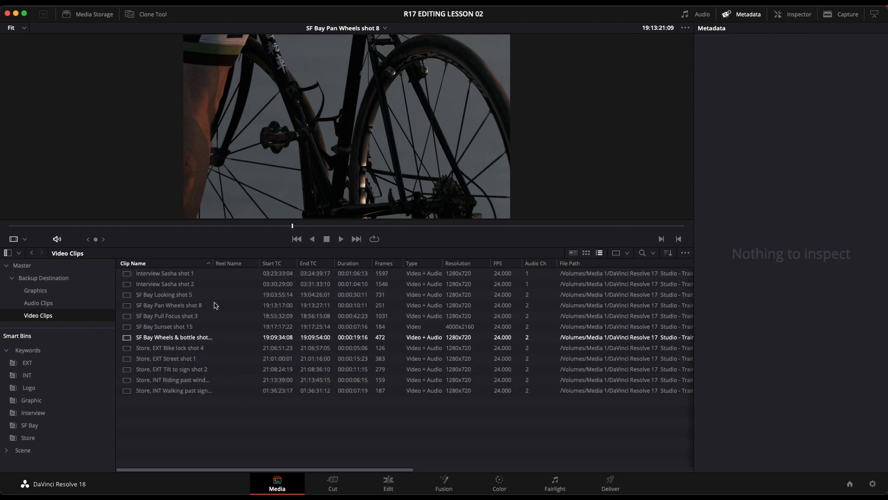
# Enable automatic smart bins for people metadata in the user's Editing preferences and save them
pyautogui.click(79, 6)
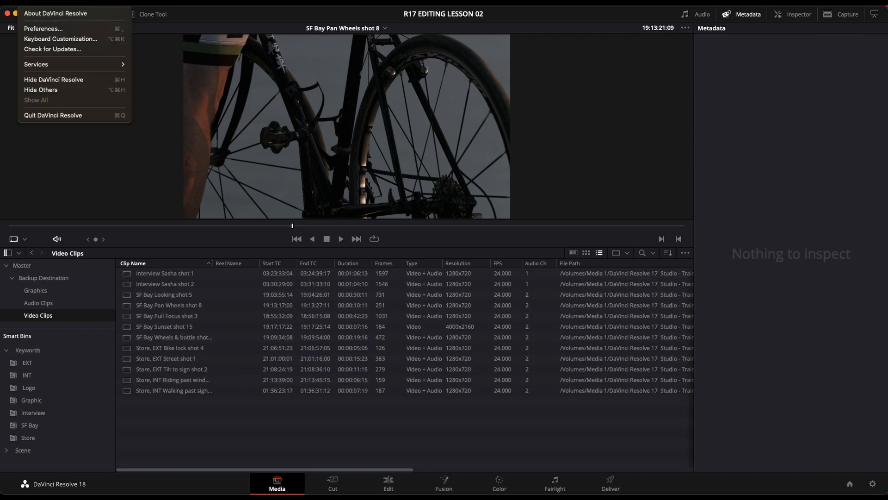
pyautogui.click(45, 29)
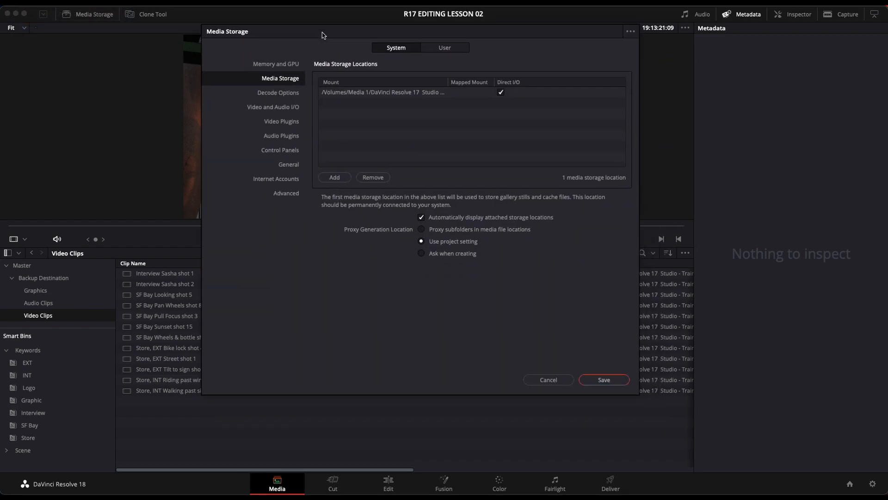
pyautogui.click(448, 52)
pyautogui.click(288, 94)
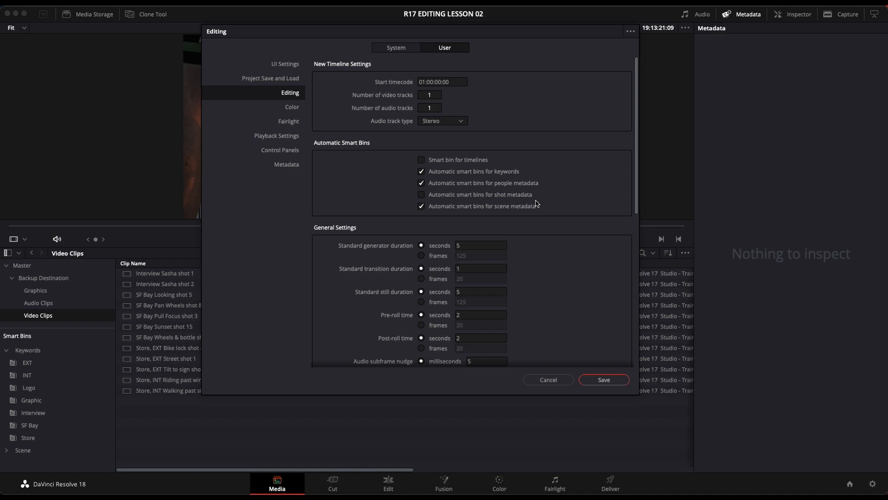
pyautogui.click(607, 381)
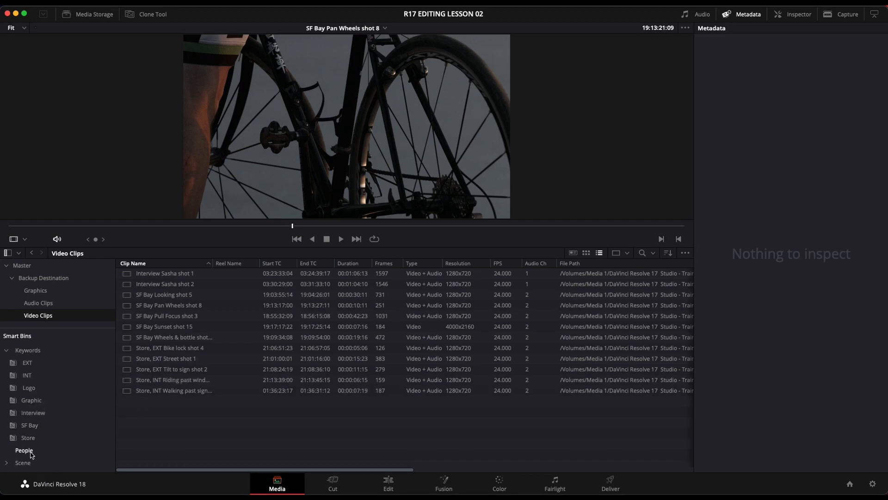
# Collapse the Keywords smart bins, expand the People smart bins, and compare the clips in the interviewee's bin with those in T-shirt
pyautogui.click(6, 350)
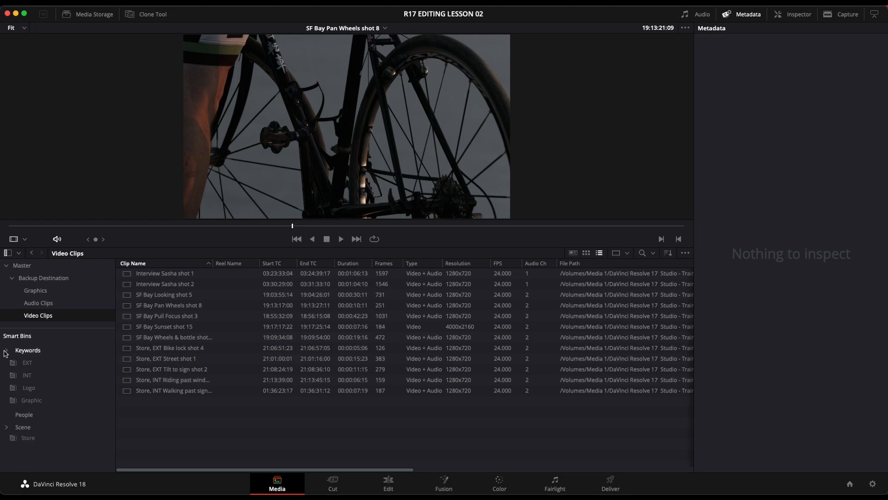
pyautogui.click(38, 362)
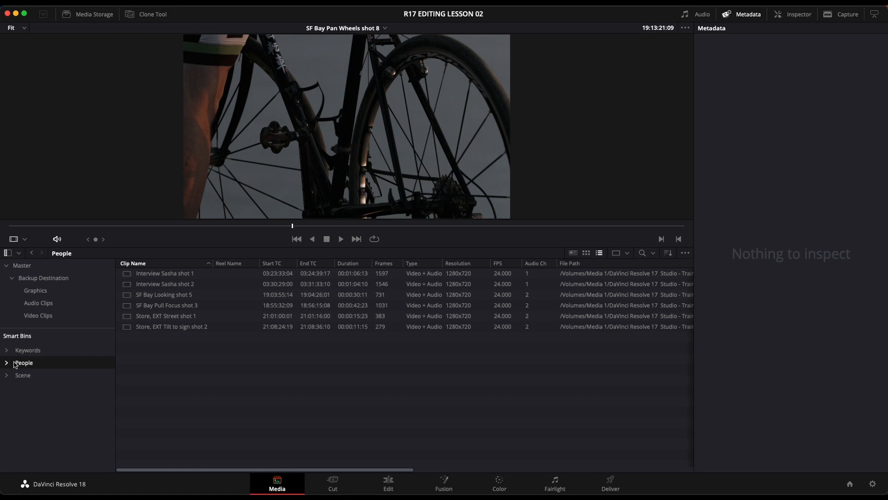
pyautogui.click(7, 363)
pyautogui.click(32, 375)
pyautogui.click(42, 387)
pyautogui.click(32, 375)
pyautogui.click(41, 387)
pyautogui.click(32, 375)
pyautogui.click(40, 387)
pyautogui.click(42, 376)
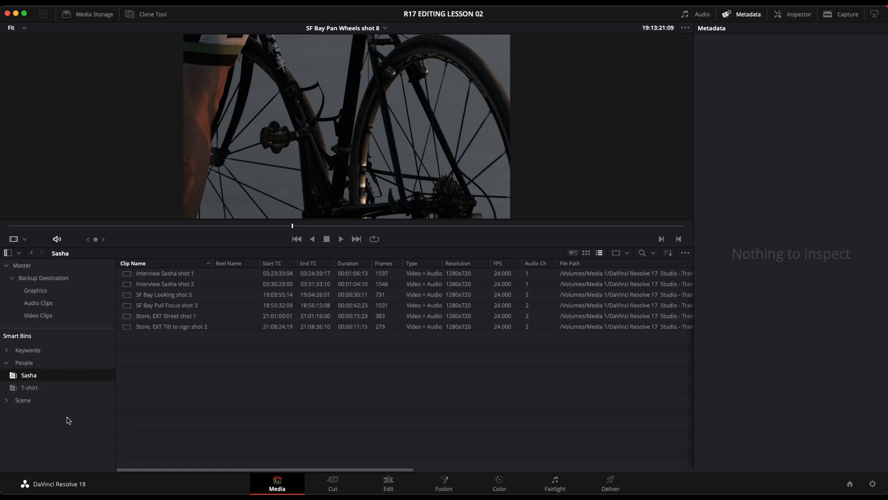
# Preview the clips in the interviewee's smart bin and check their metadata
pyautogui.click(178, 273)
pyautogui.click(177, 295)
pyautogui.click(179, 306)
pyautogui.click(181, 316)
pyautogui.click(182, 327)
pyautogui.click(171, 283)
pyautogui.click(170, 274)
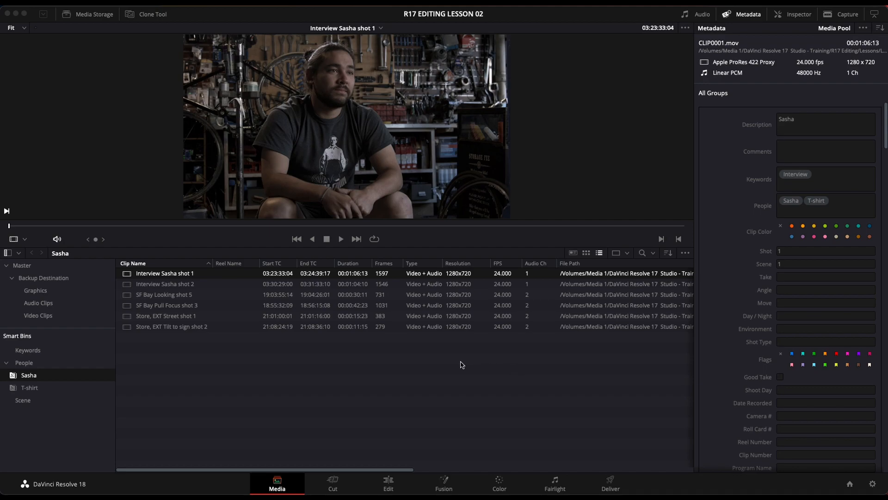
pyautogui.click(413, 366)
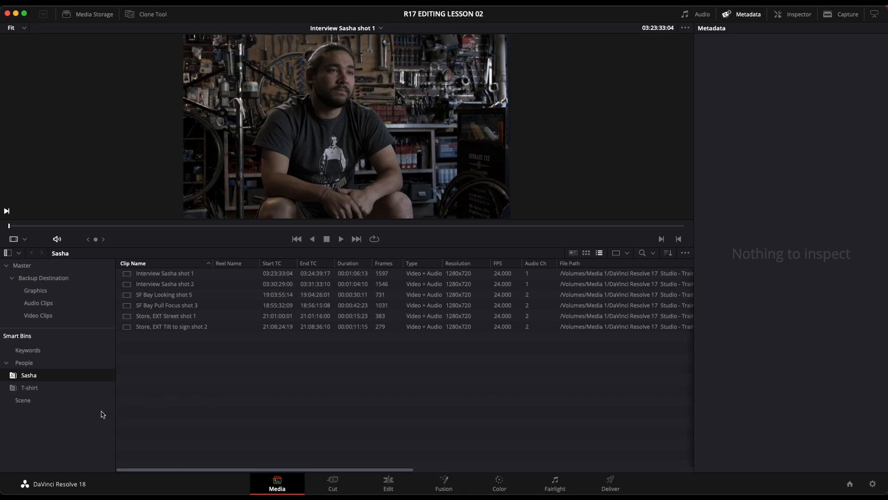
# Collapse the People smart bins and view the clips gathered under Keywords, People and Scene
pyautogui.click(6, 363)
pyautogui.click(33, 350)
pyautogui.click(32, 363)
pyautogui.click(23, 375)
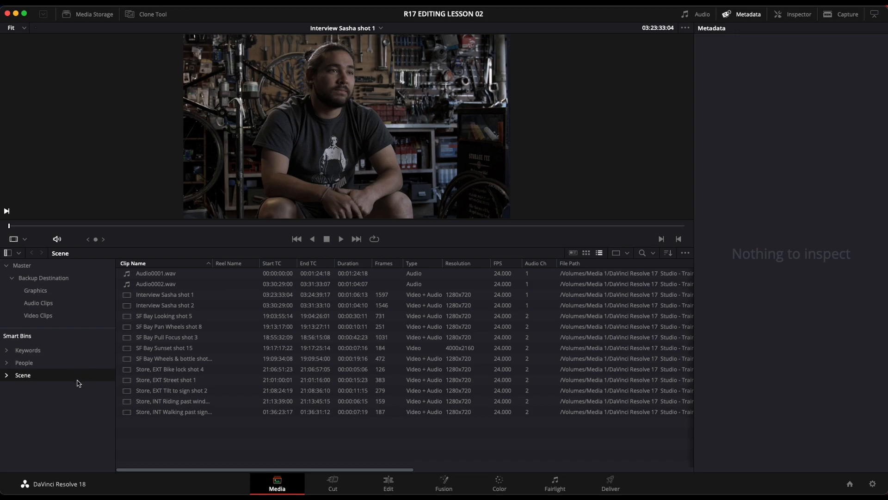
# Start a new custom smart bin and name it "B-Roll"
pyautogui.rightClick(54, 397)
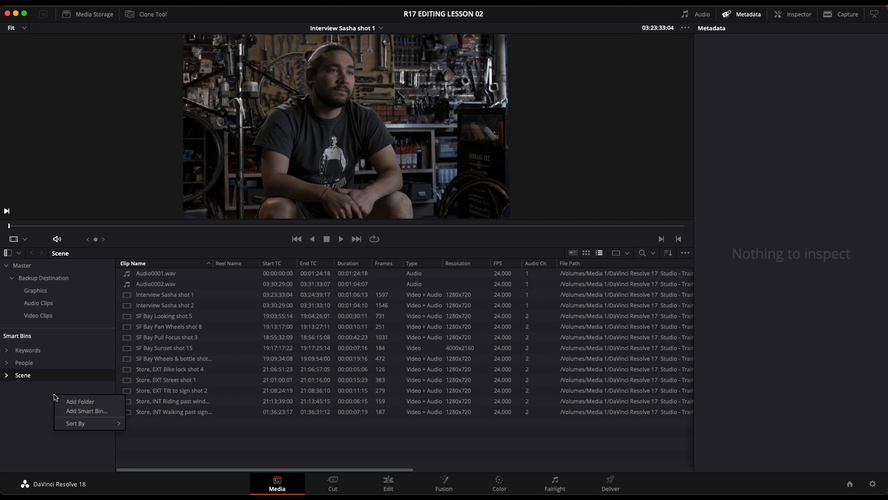
pyautogui.click(79, 411)
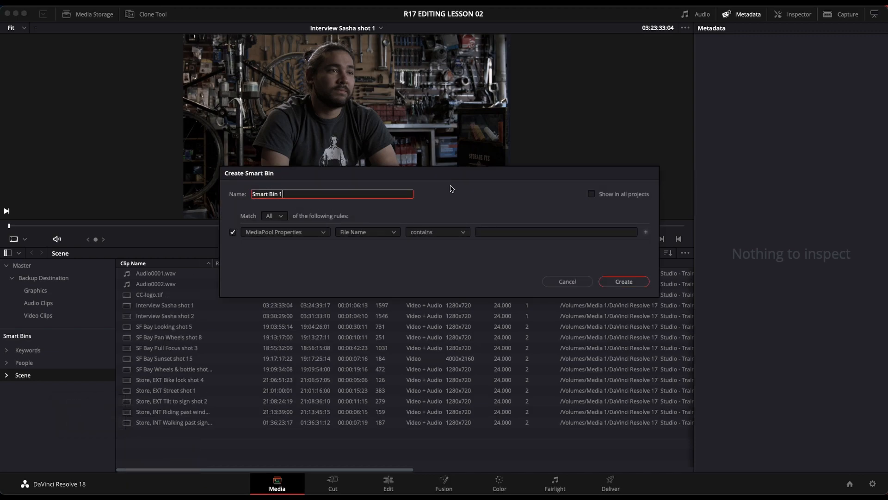
pyautogui.moveTo(318, 173); pyautogui.dragTo(231, 191)
pyautogui.write('B-Roll')
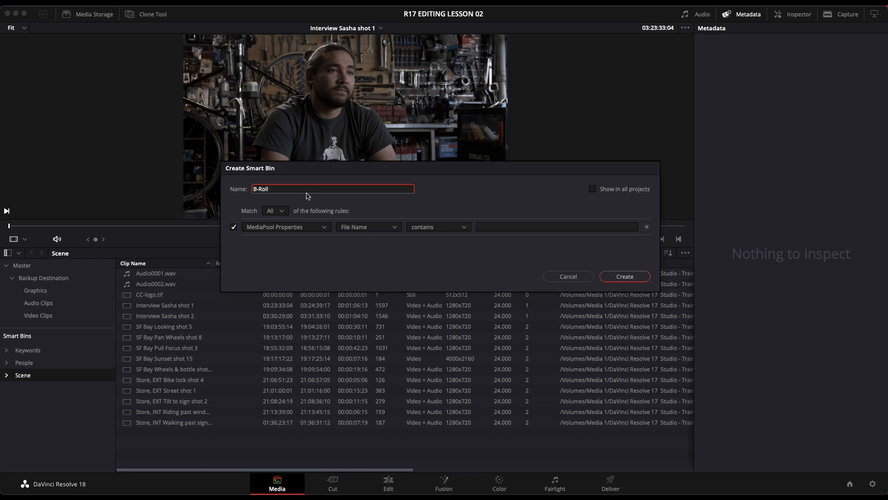
pyautogui.click(387, 260)
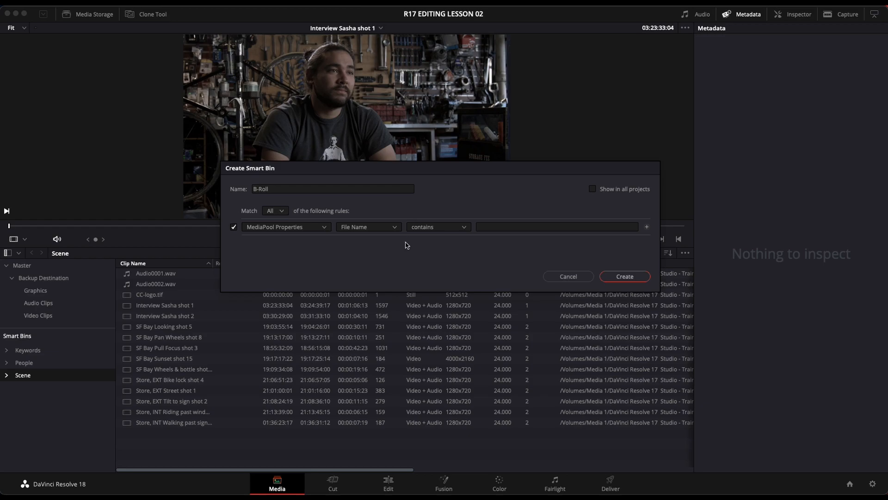
# Base the first rule of the B-Roll smart bin on the Keywords property of MediaPool Properties
pyautogui.click(374, 226)
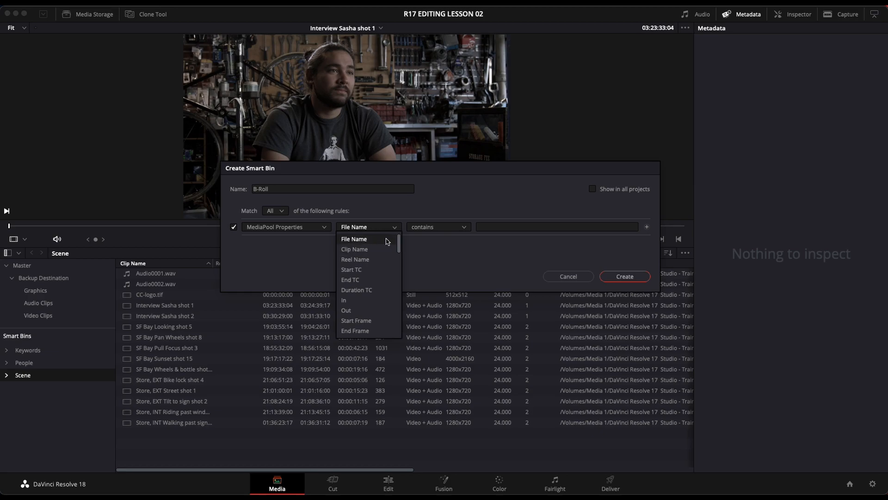
pyautogui.scroll(-7, 383, 292)
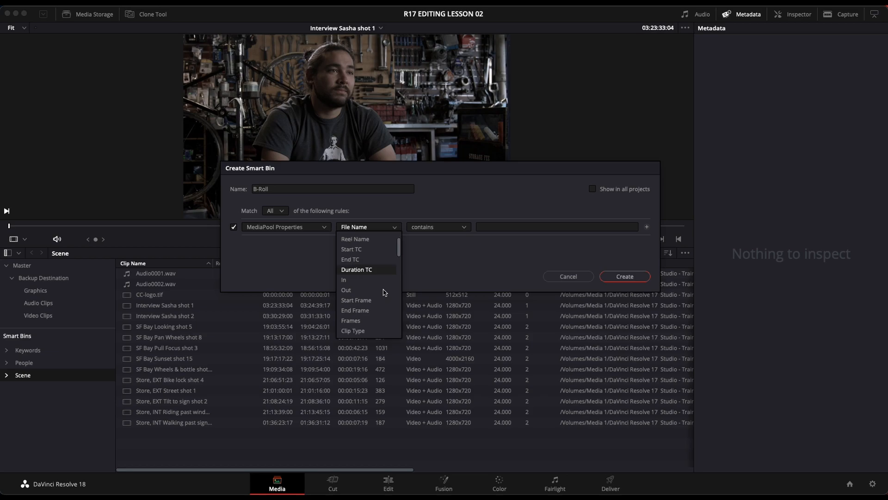
pyautogui.scroll(-15, 383, 292)
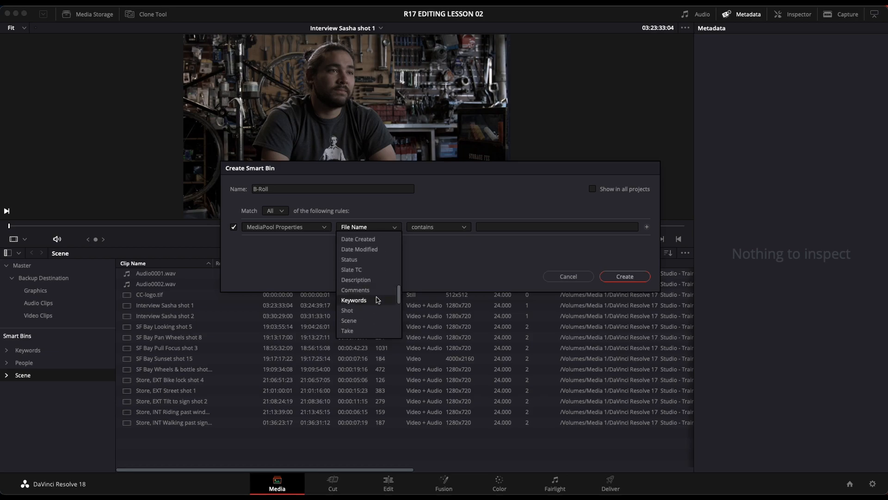
pyautogui.scroll(1, 370, 278)
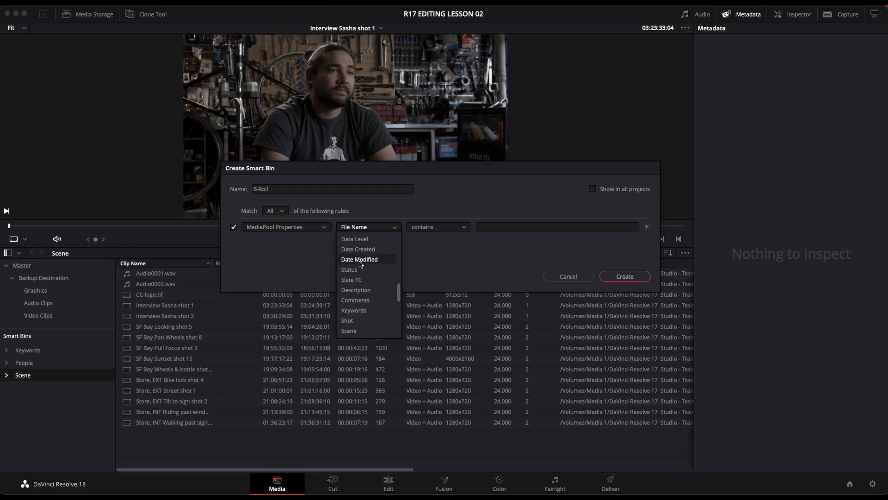
pyautogui.click(374, 311)
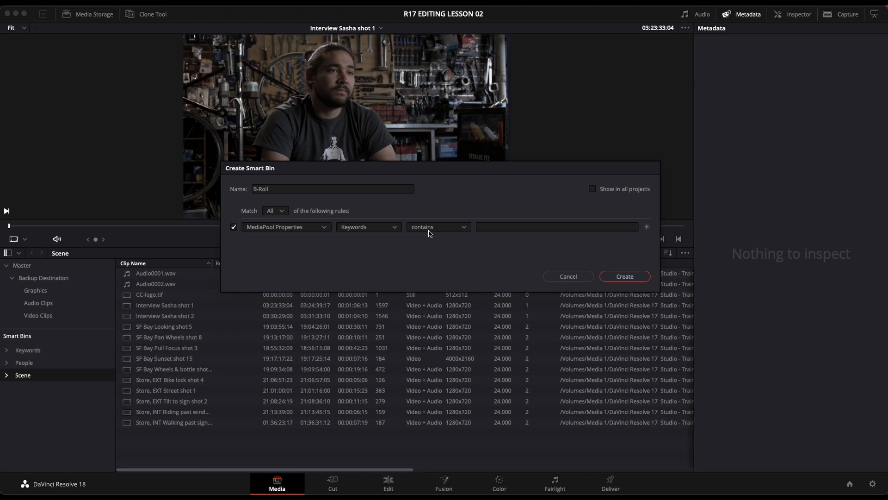
# Make the Keywords rule match clips that do not contain "interview", keeping the smart bin limited to this project
pyautogui.click(447, 227)
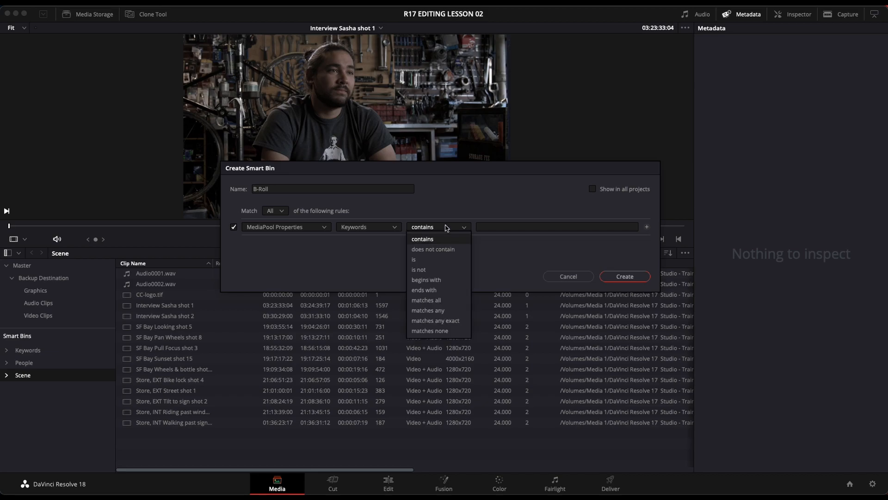
pyautogui.click(448, 250)
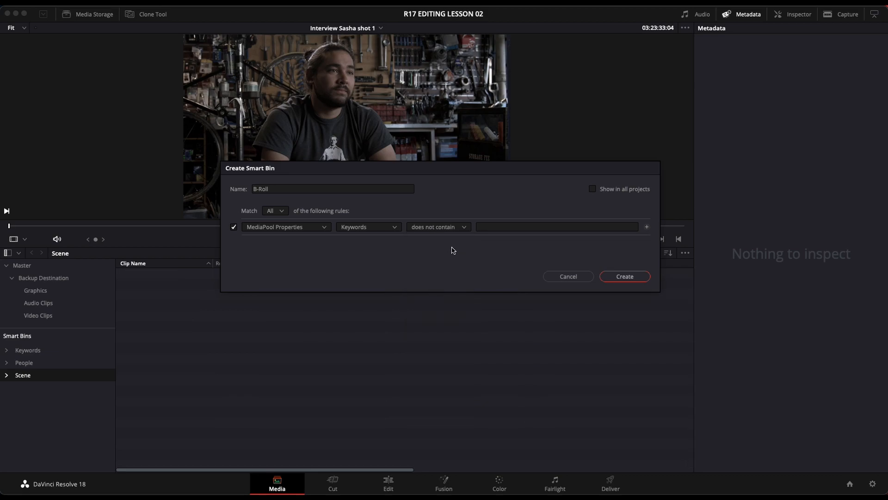
pyautogui.click(487, 228)
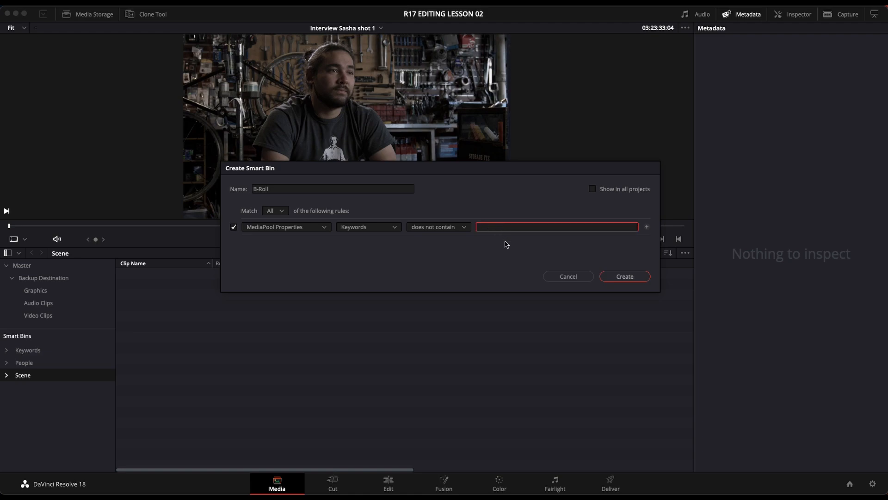
pyautogui.write('Interview')
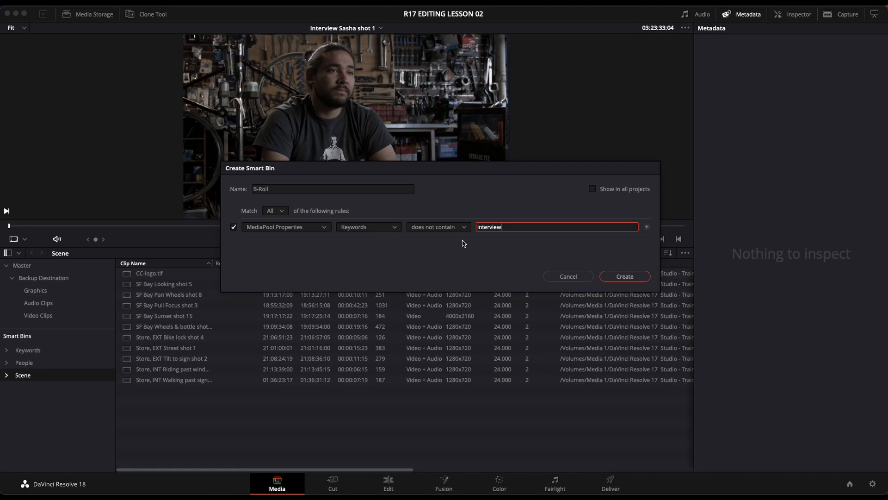
pyautogui.click(438, 228)
pyautogui.click(523, 249)
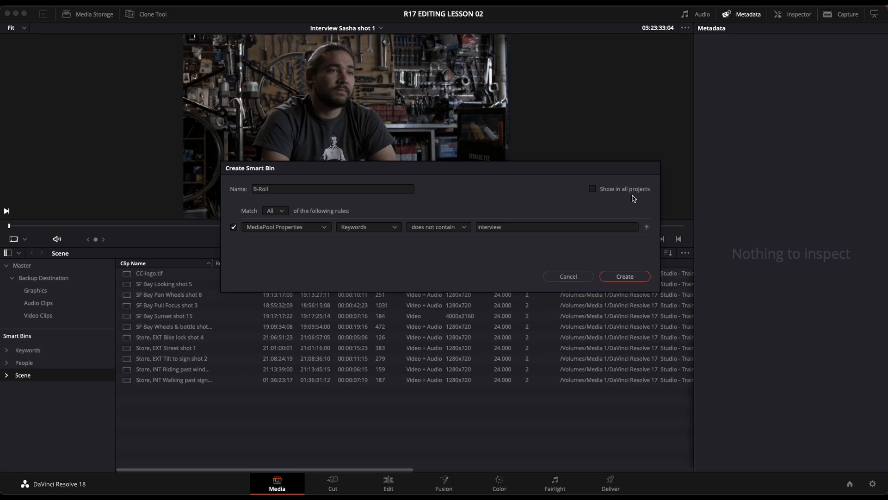
pyautogui.click(594, 191)
pyautogui.click(594, 190)
# Add a nested rule group below the Keywords rule and set it to match Any of its rules
pyautogui.keyDown('alt'); pyautogui.click(647, 228); pyautogui.keyUp('alt')
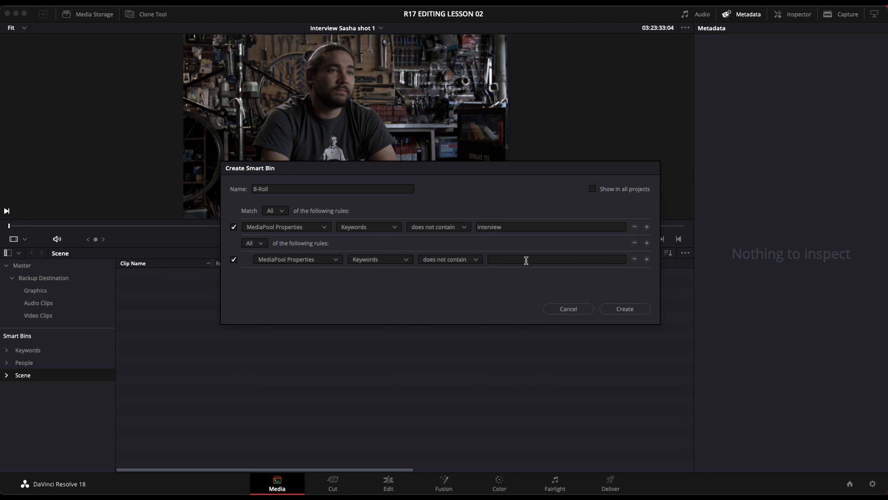
pyautogui.click(259, 244)
pyautogui.click(258, 265)
# Set the nested rule to match clips whose Clip Type is Video
pyautogui.click(387, 262)
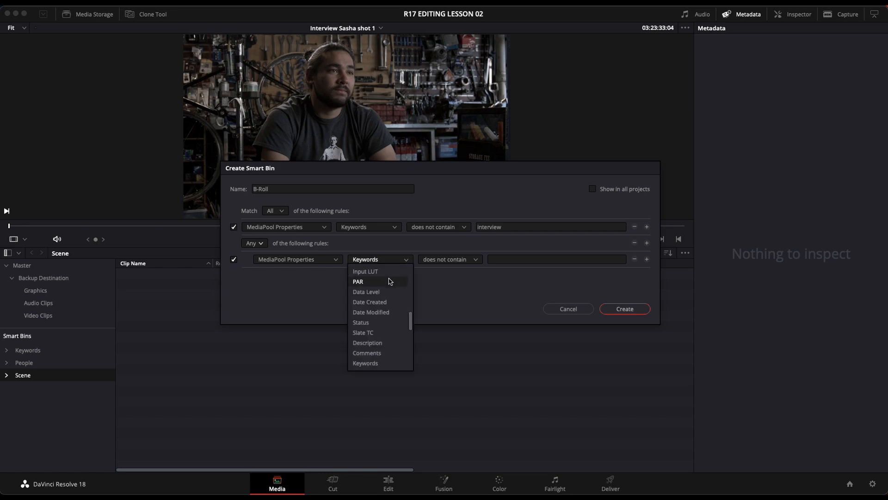
pyautogui.scroll(5, 389, 291)
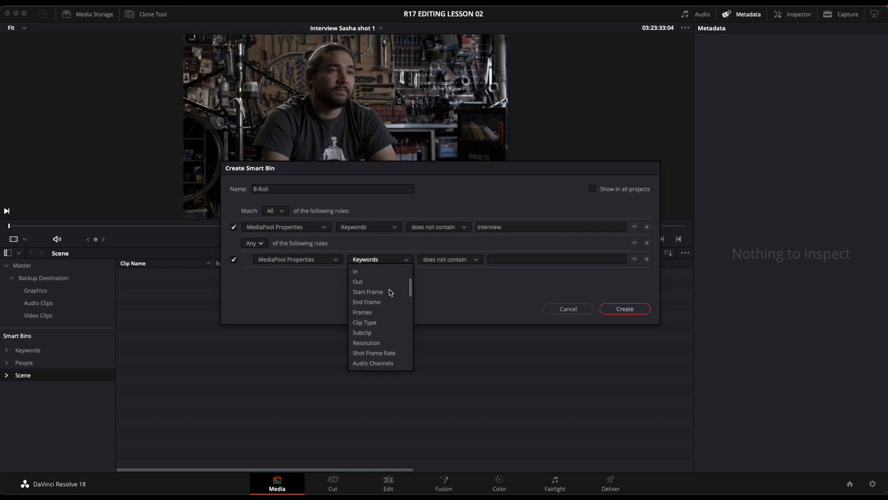
pyautogui.scroll(-5, 389, 292)
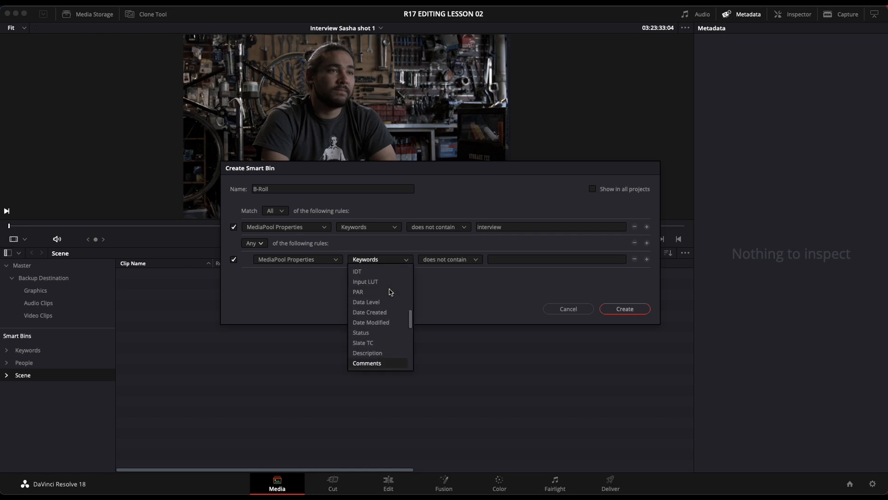
pyautogui.scroll(5, 389, 291)
pyautogui.scroll(-1, 390, 291)
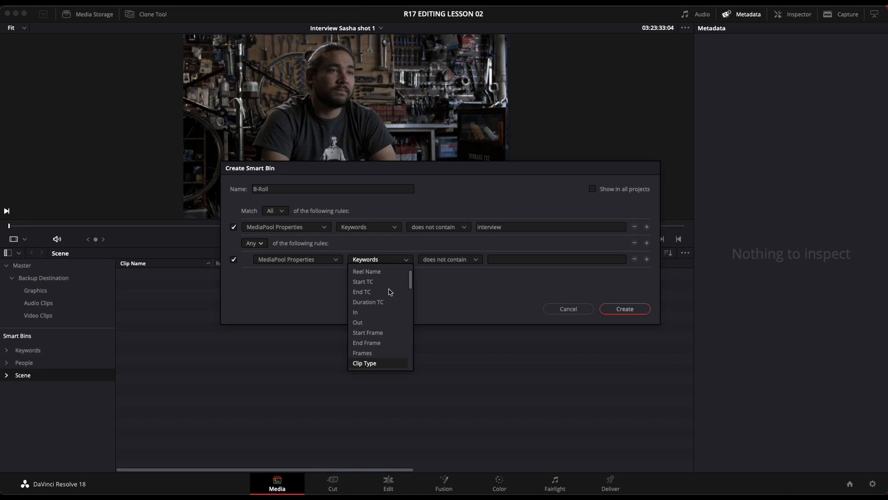
pyautogui.press('Return')
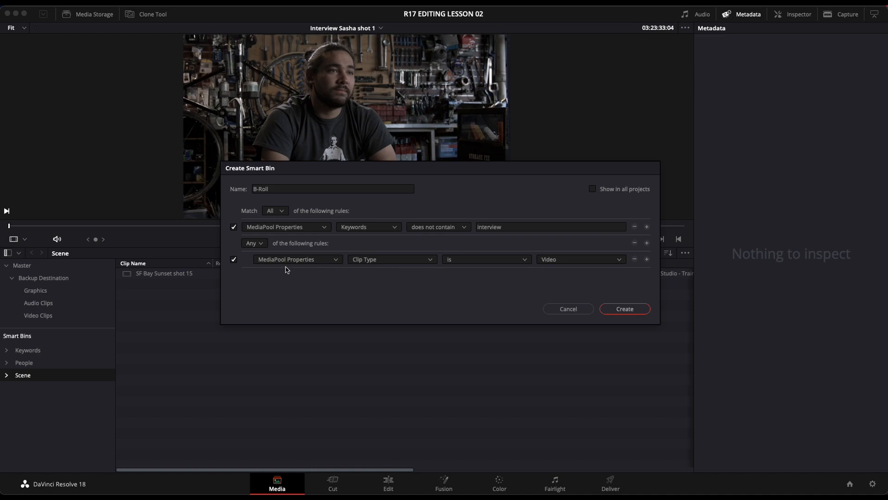
# Add a second nested rule for Clip Type is Video + Audio and create the B-Roll smart bin
pyautogui.click(647, 260)
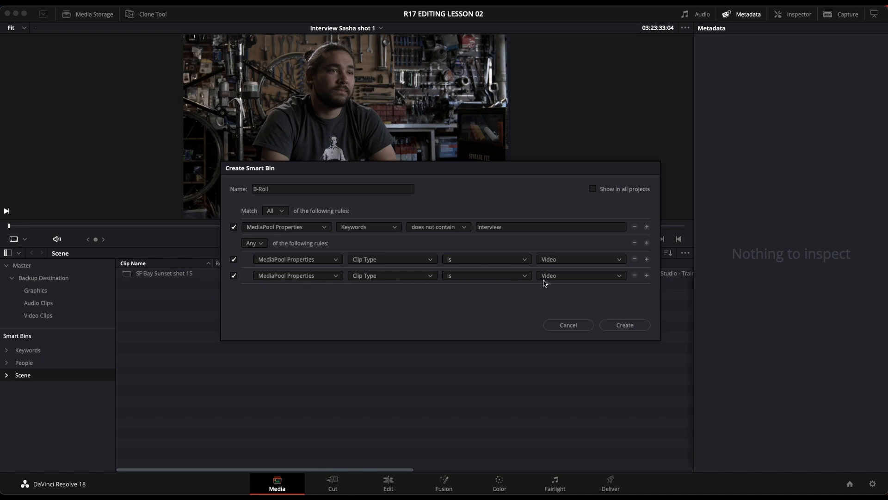
pyautogui.click(577, 277)
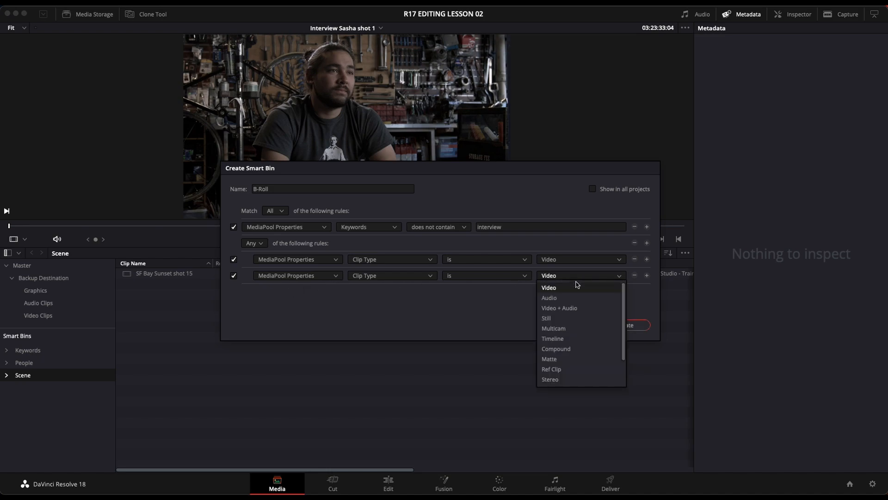
pyautogui.click(580, 307)
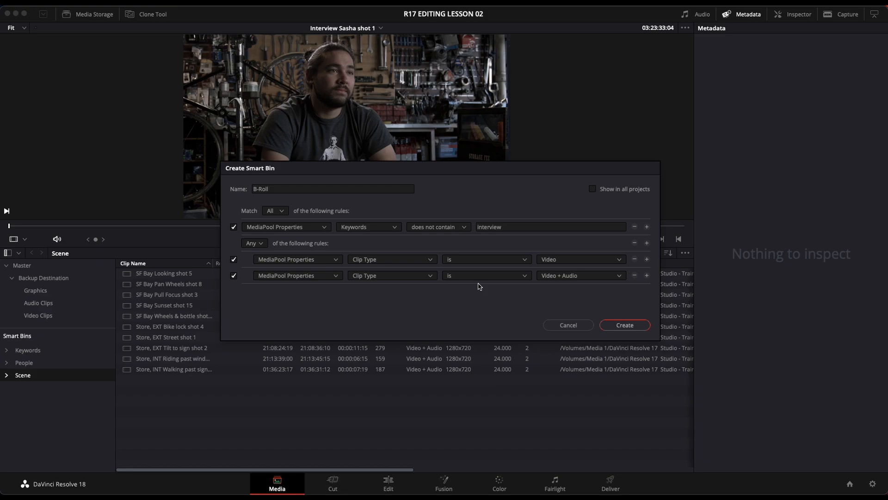
pyautogui.click(631, 326)
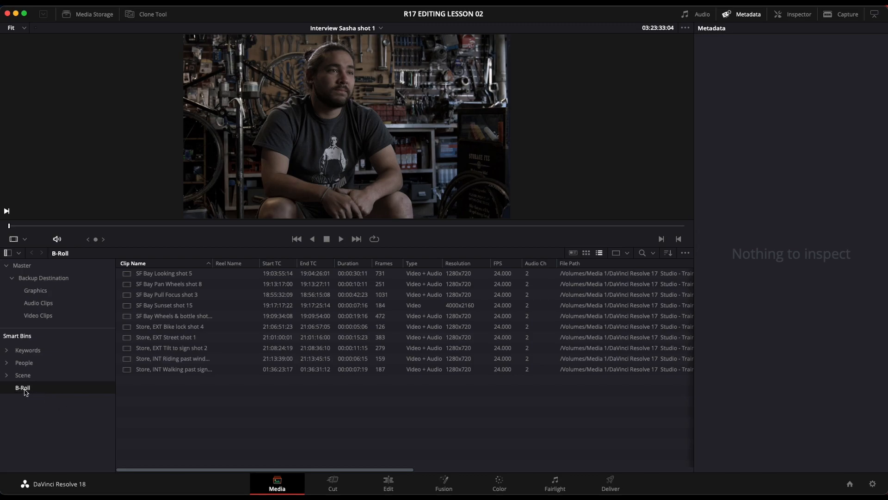
# Check the clips gathered in the B-Roll smart bin and the editing options offered for that bin
pyautogui.click(24, 375)
pyautogui.click(23, 388)
pyautogui.rightClick(39, 390)
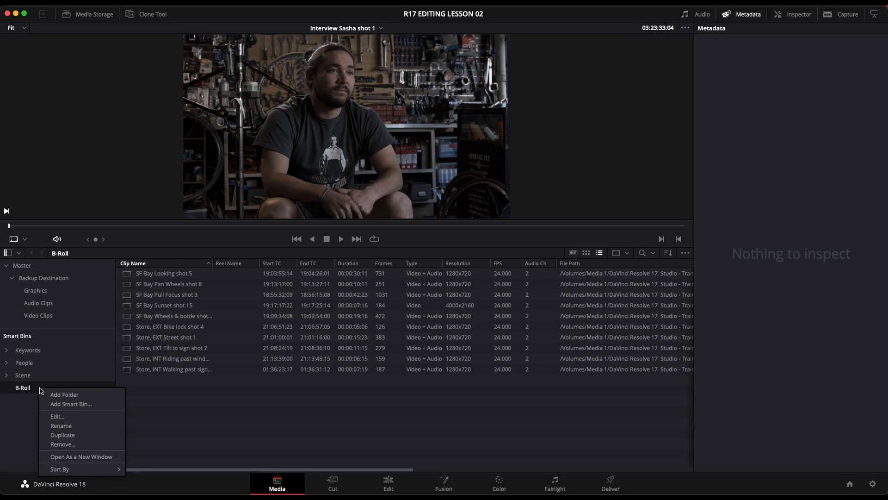
pyautogui.click(27, 410)
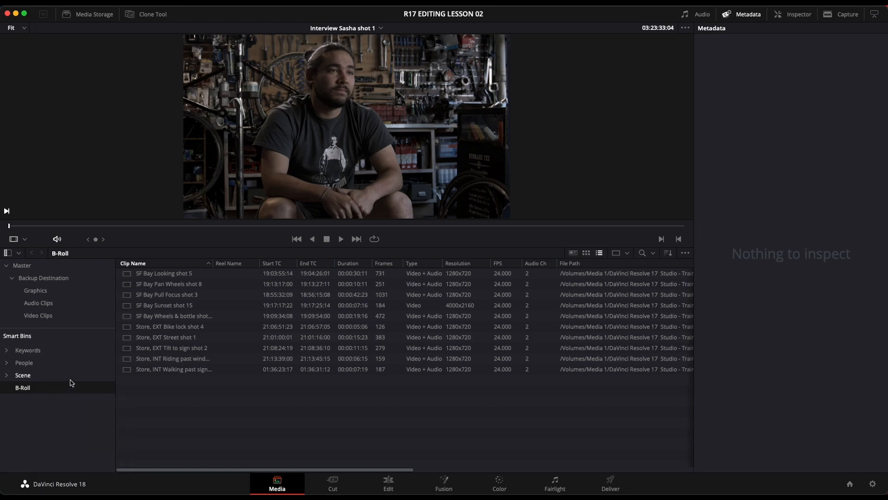
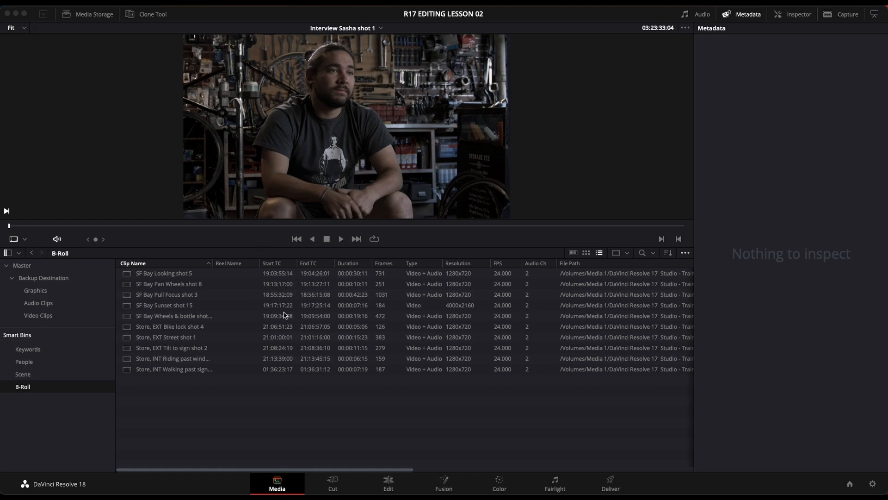
pyautogui.click(234, 390)
pyautogui.click(221, 3)
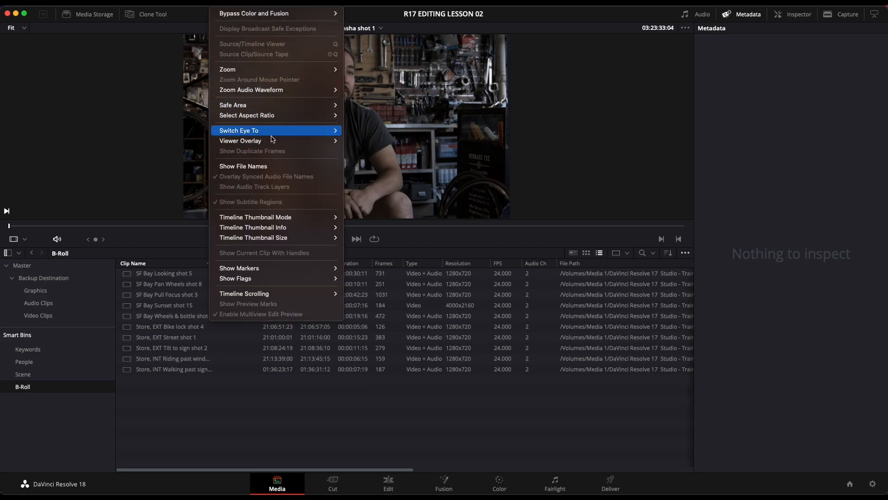
pyautogui.click(351, 415)
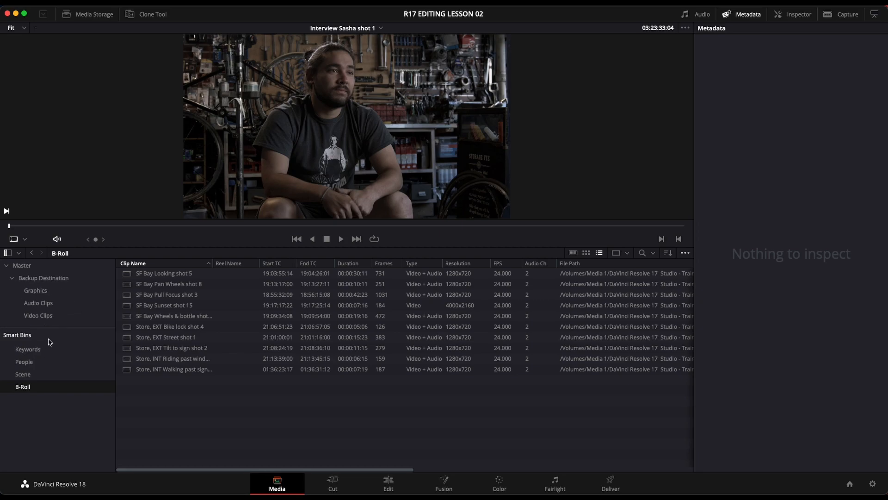
# Show the Power Bins in the bin list and resize the bin sections so the Power Bins and all smart bins fit
pyautogui.moveTo(90, 328); pyautogui.dragTo(101, 401)
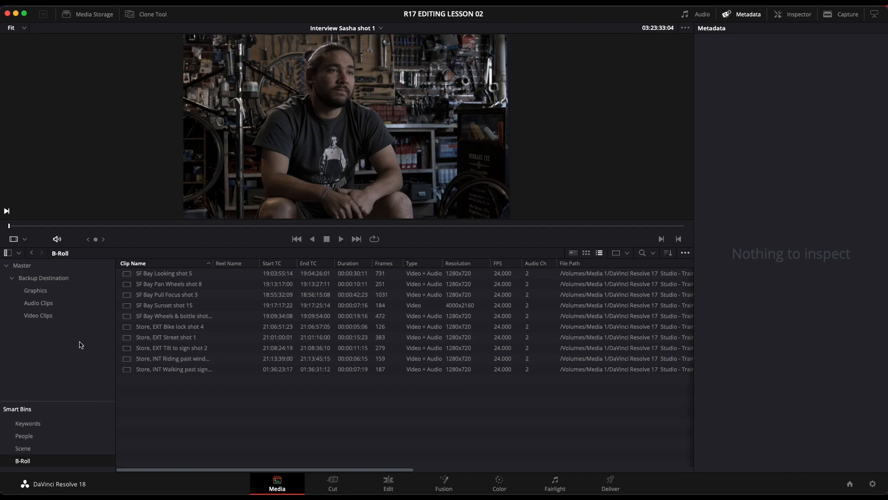
pyautogui.click(686, 254)
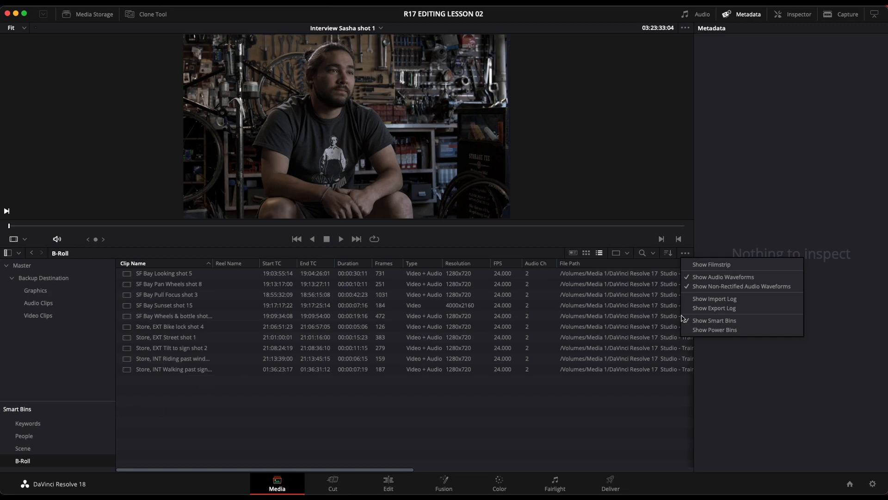
pyautogui.click(708, 331)
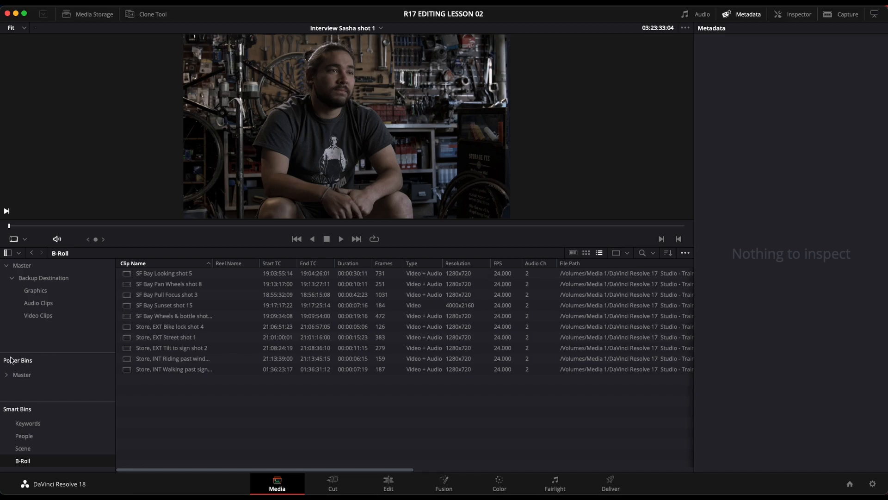
pyautogui.moveTo(64, 353); pyautogui.dragTo(71, 327)
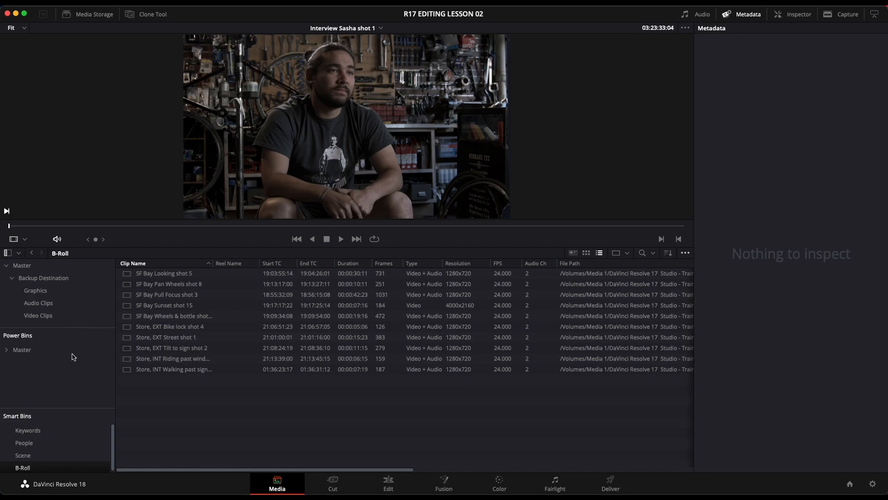
pyautogui.moveTo(73, 407); pyautogui.dragTo(73, 401)
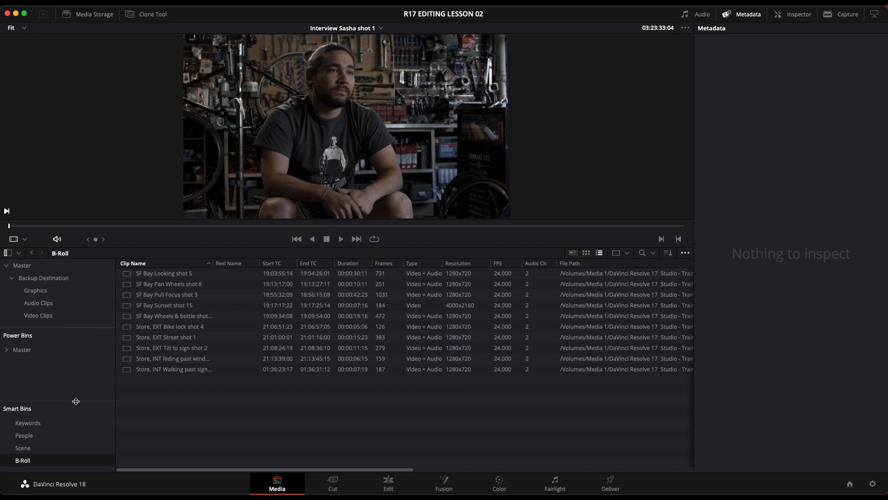
# Create a new bin named "Logos" in the Master power bin
pyautogui.click(35, 351)
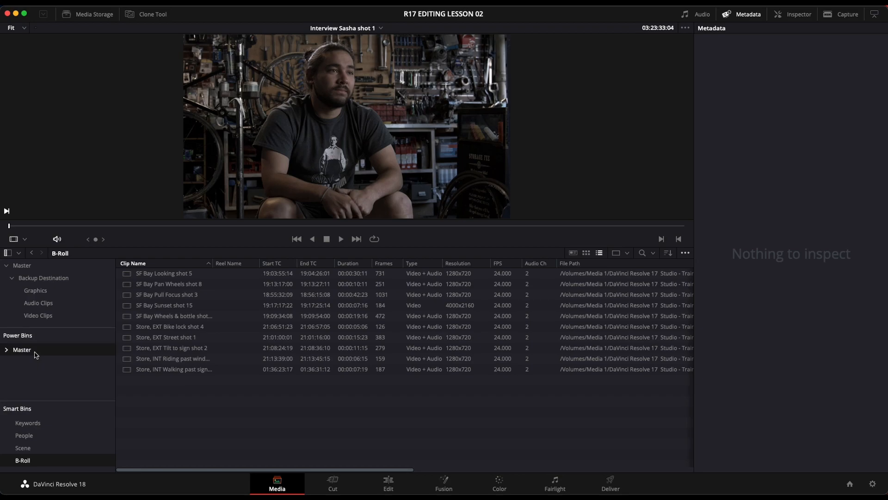
pyautogui.rightClick(73, 369)
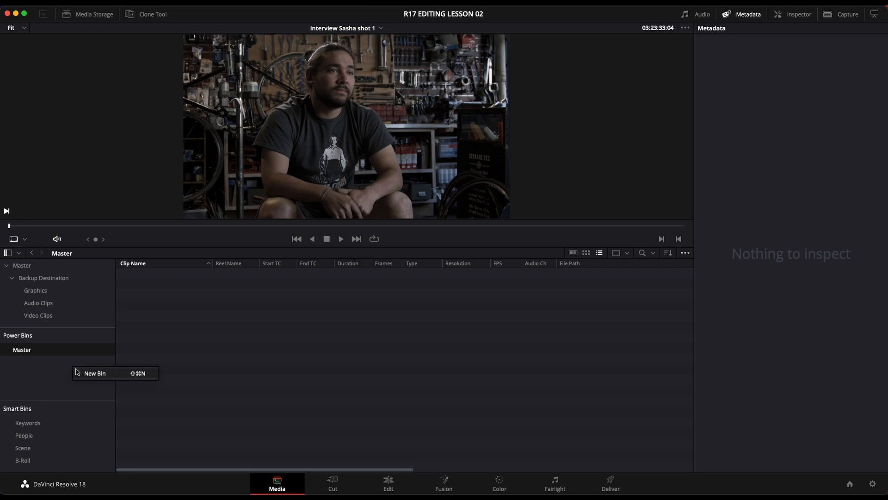
pyautogui.click(117, 378)
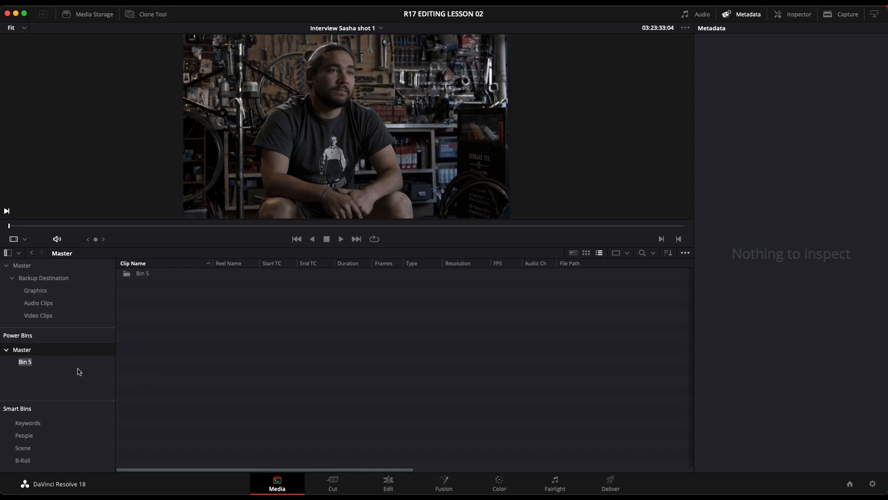
pyautogui.write('Logos')
pyautogui.press('Return')
pyautogui.click(35, 365)
pyautogui.click(62, 349)
pyautogui.click(39, 363)
pyautogui.click(36, 351)
# Place CC-logo.tif from the Graphics bin into the Logos power bin and open that power bin
pyautogui.click(45, 292)
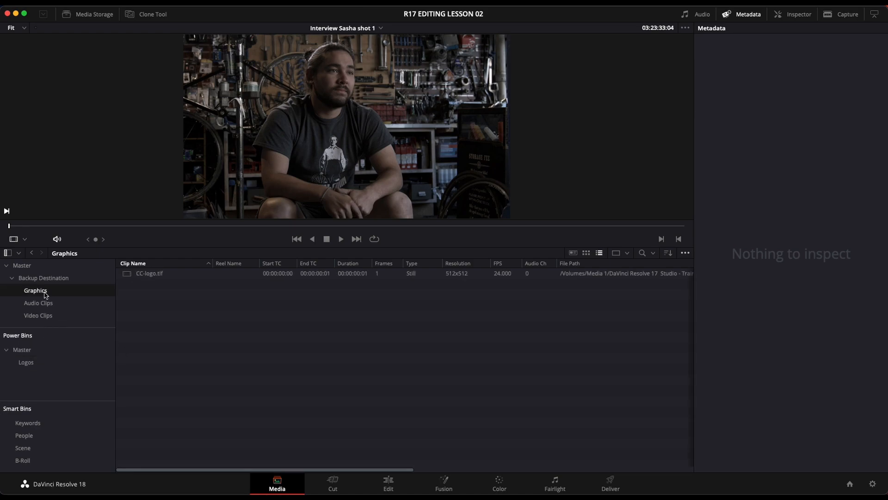
pyautogui.click(147, 274)
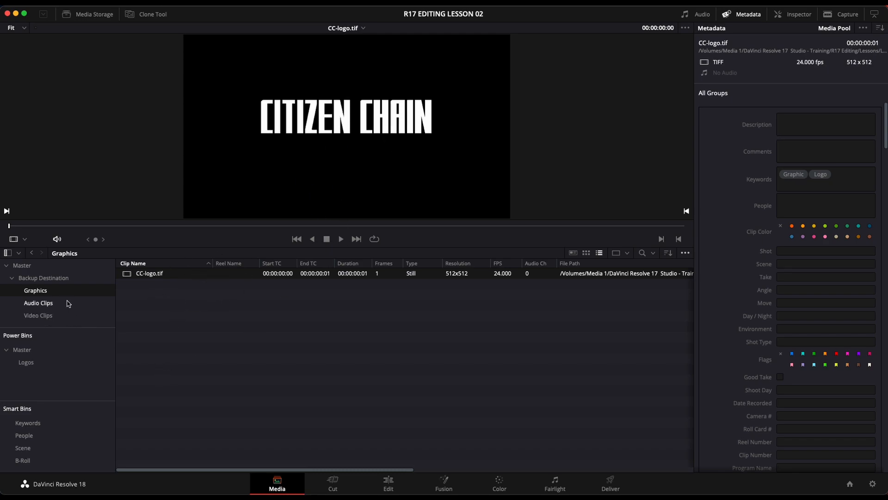
pyautogui.moveTo(148, 275); pyautogui.dragTo(27, 366)
pyautogui.click(28, 363)
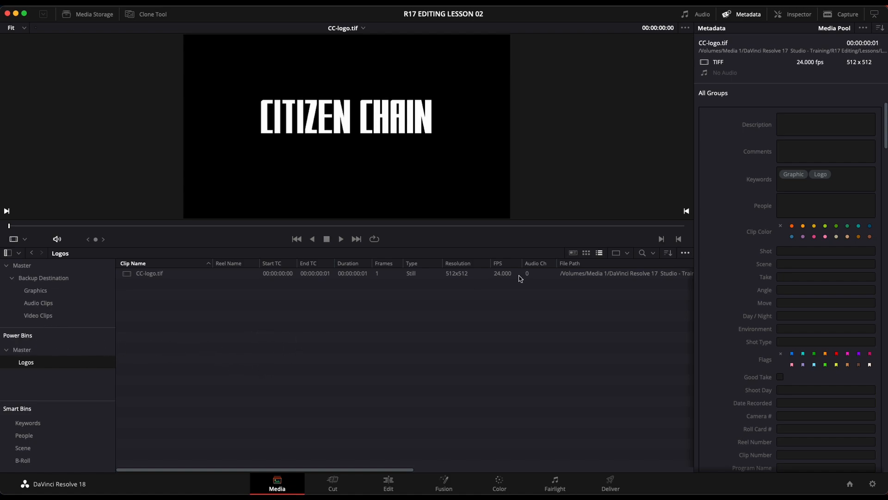
# Hide the Power Bins and Smart Bins from the bin list, and show both sections again
pyautogui.click(686, 254)
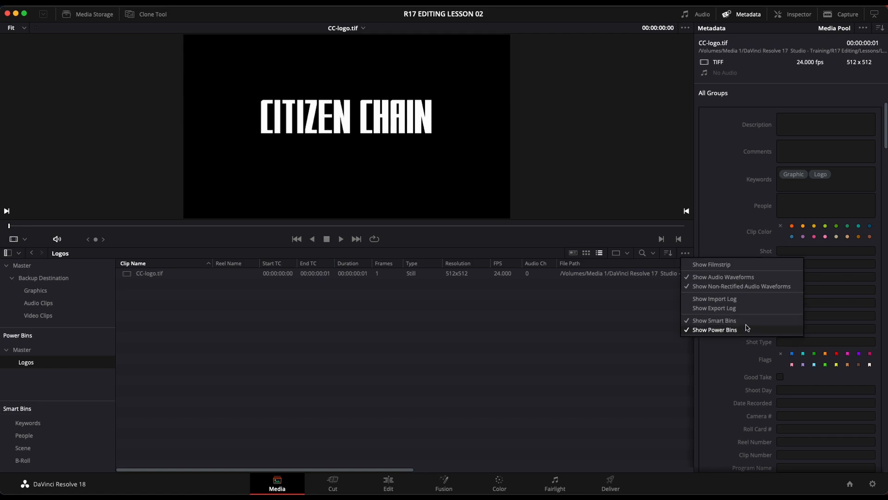
pyautogui.click(714, 330)
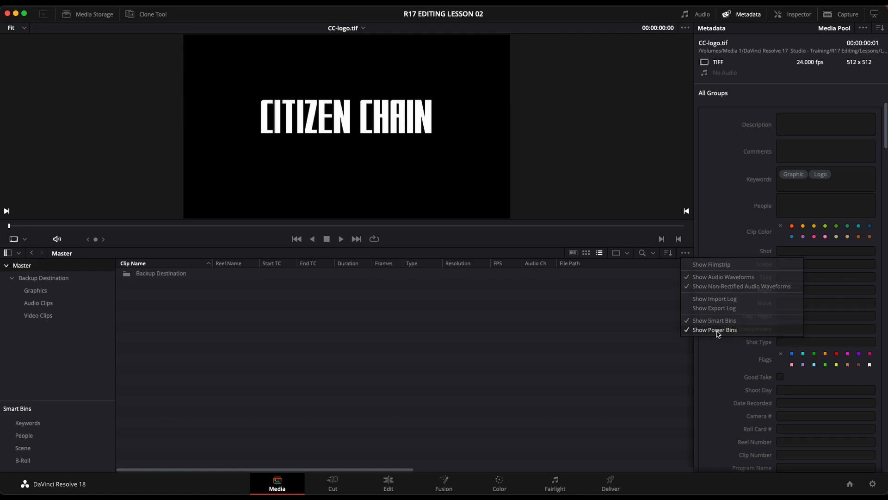
pyautogui.click(685, 254)
pyautogui.click(718, 321)
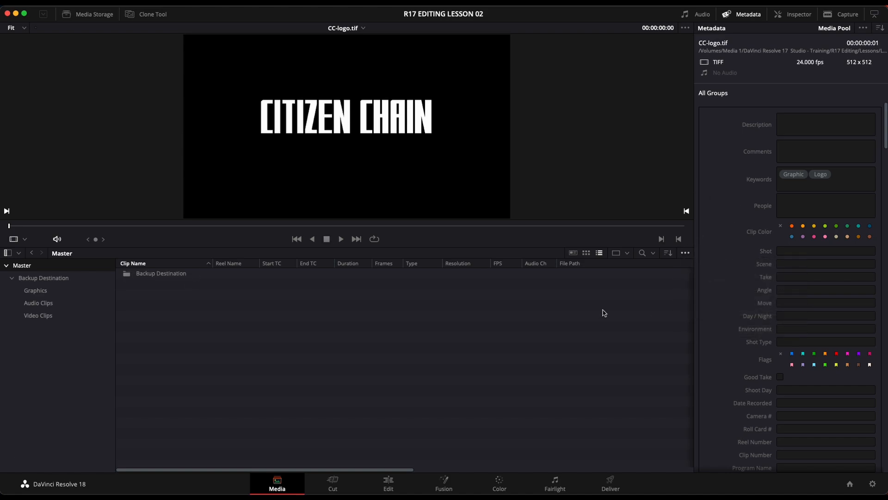
pyautogui.click(685, 253)
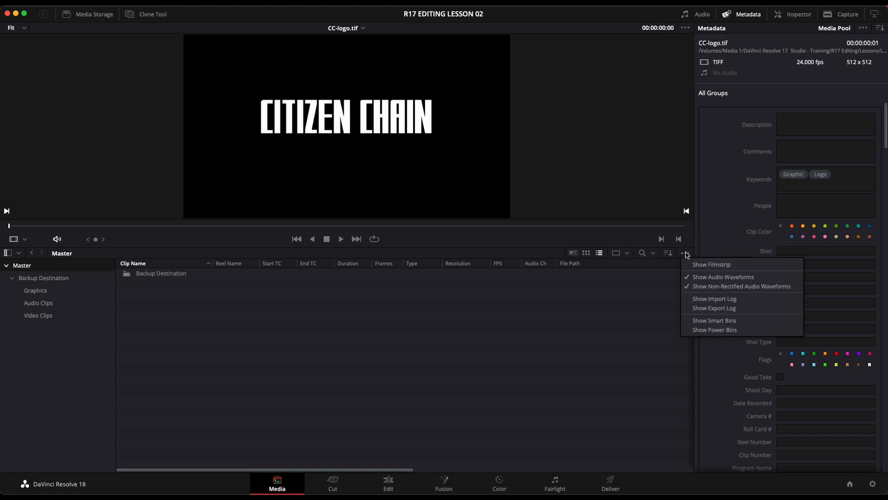
pyautogui.click(718, 321)
pyautogui.click(685, 253)
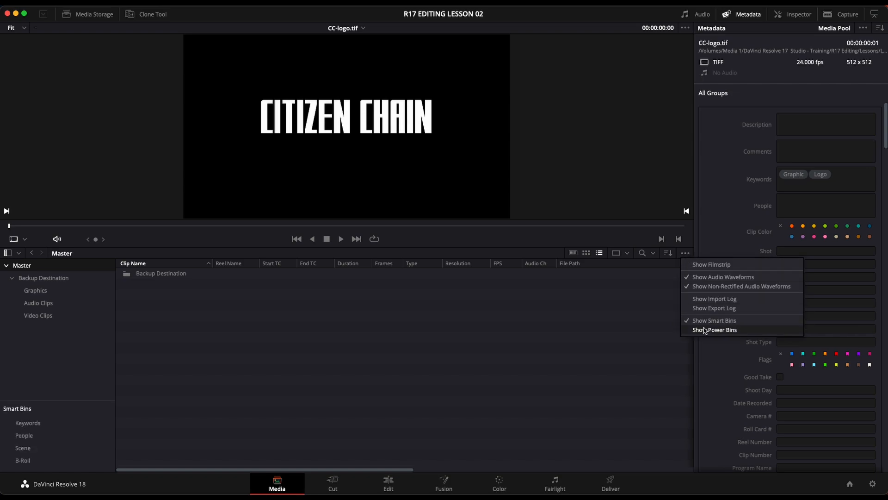
pyautogui.click(718, 331)
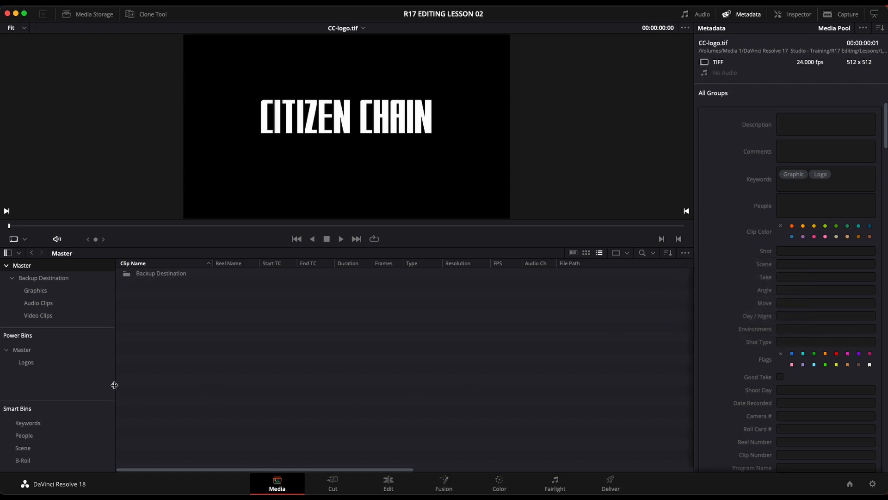
# Adjust the heights of the bin list sections so the Master, Power Bins and Smart Bins entries all fit
pyautogui.moveTo(83, 328)
pyautogui.mouseDown()
pyautogui.moveTo(82, 345)
pyautogui.moveTo(83, 327)
pyautogui.mouseUp()
pyautogui.moveTo(85, 402)
pyautogui.mouseDown()
pyautogui.moveTo(82, 370)
pyautogui.moveTo(82, 396)
pyautogui.mouseUp()
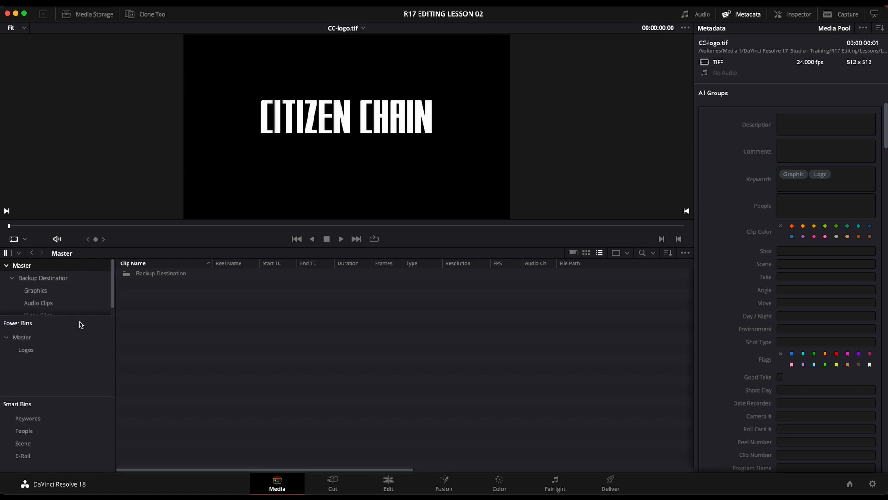
pyautogui.moveTo(81, 316); pyautogui.dragTo(82, 327)
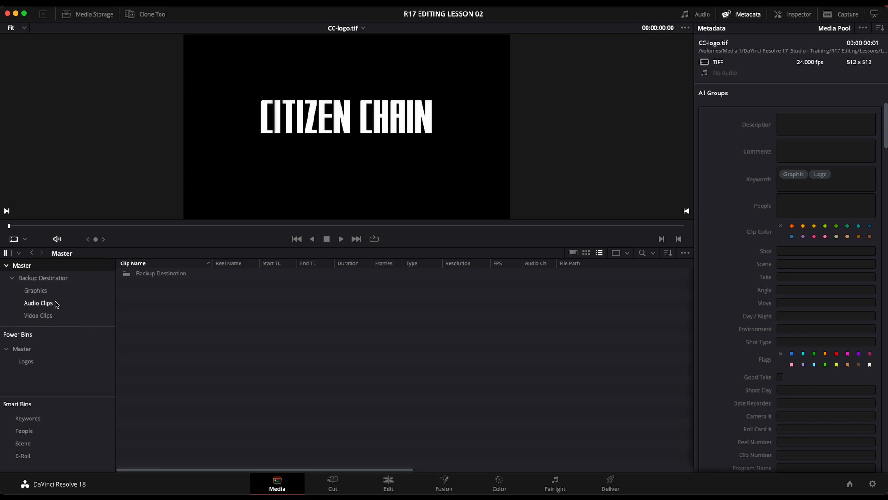
# Hide and redisplay the bin list beside the clips several times
pyautogui.click(7, 253)
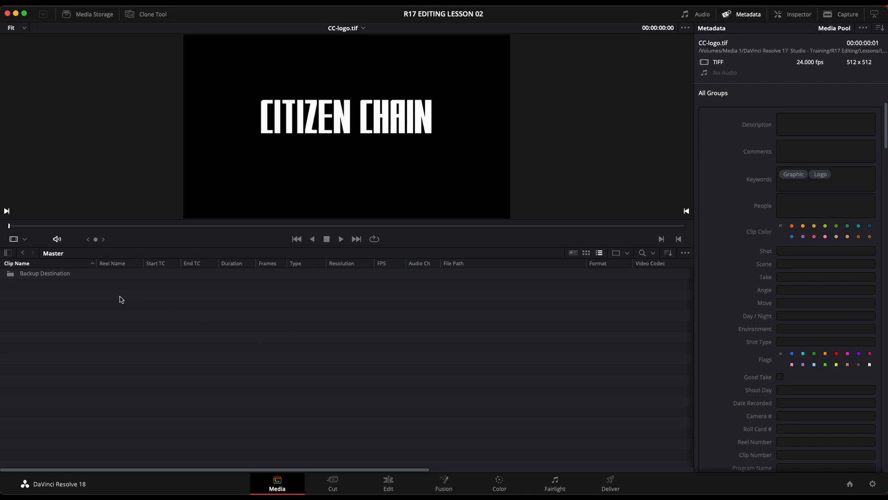
pyautogui.click(8, 253)
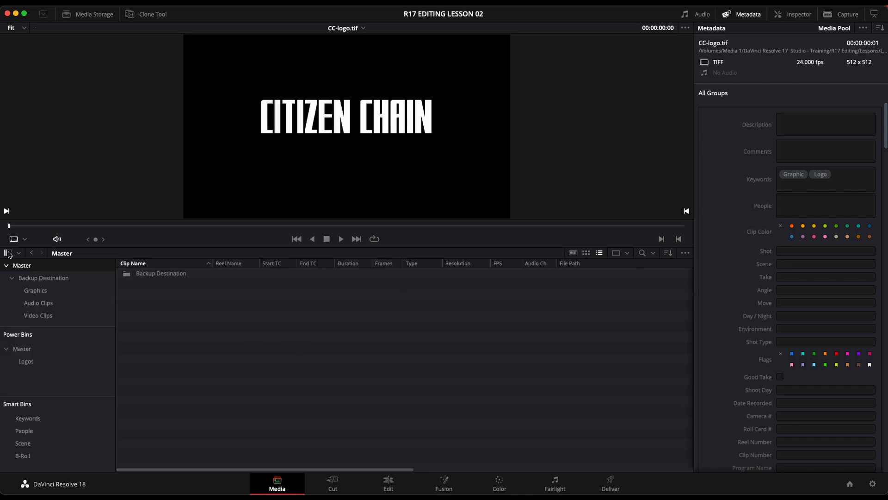
pyautogui.click(8, 253)
pyautogui.click(7, 253)
pyautogui.click(7, 253)
pyautogui.click(8, 253)
pyautogui.click(8, 253)
pyautogui.click(8, 253)
# Hide the metadata and open the Video Clips bin, viewing its clip columns with and without the bin list
pyautogui.click(738, 14)
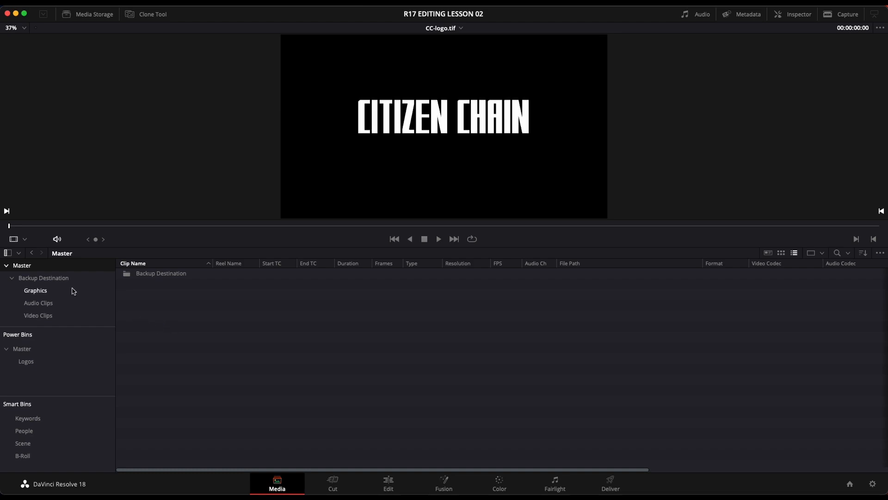
pyautogui.click(8, 253)
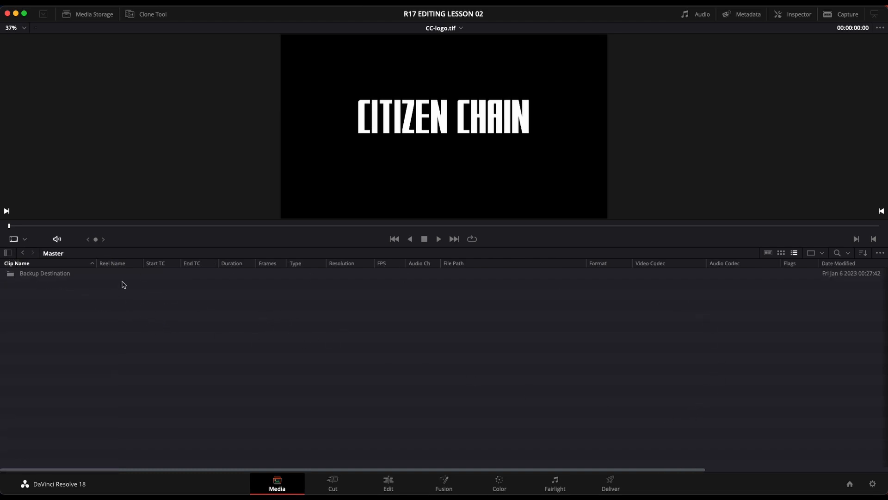
pyautogui.click(8, 253)
pyautogui.click(60, 314)
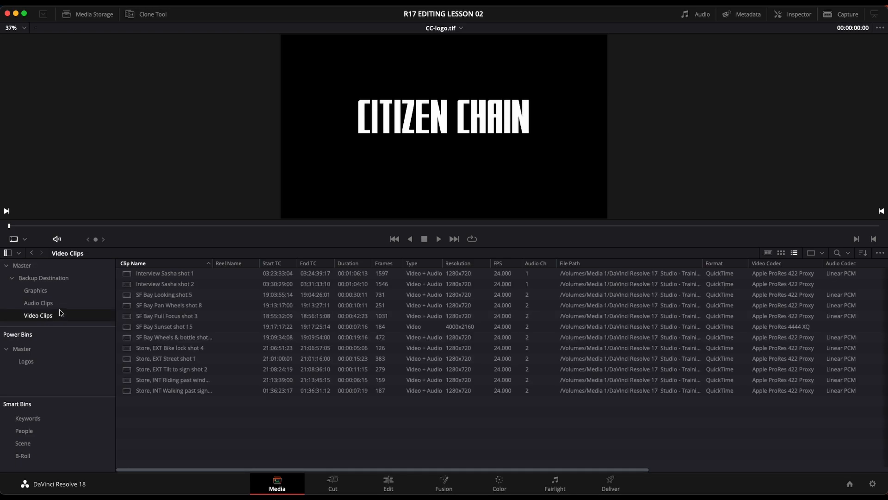
pyautogui.click(8, 254)
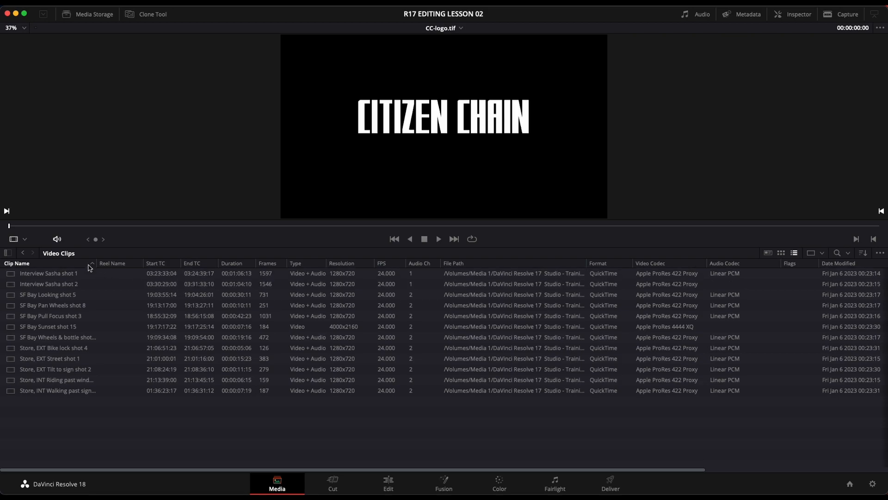
pyautogui.click(8, 253)
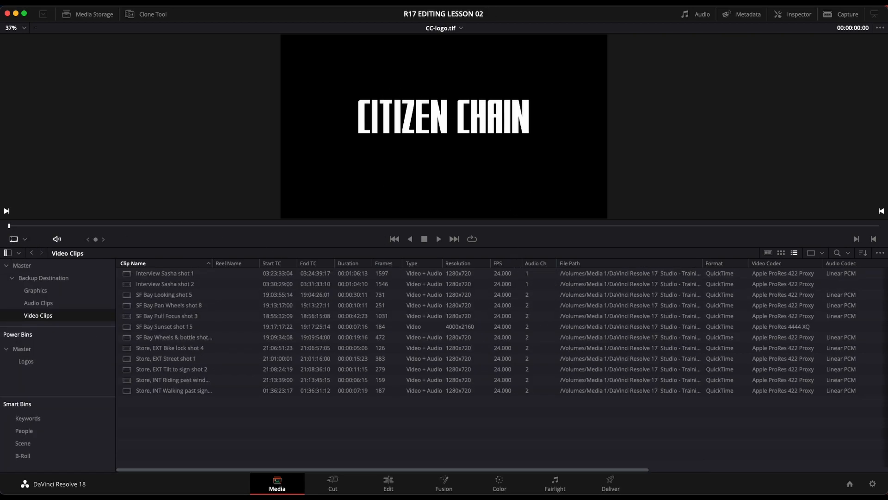
# Fit the image to the viewer, expand the Scene smart bins and open the bin for scene 5
pyautogui.hotkey('shift', 'z')
pyautogui.click(29, 442)
pyautogui.click(6, 443)
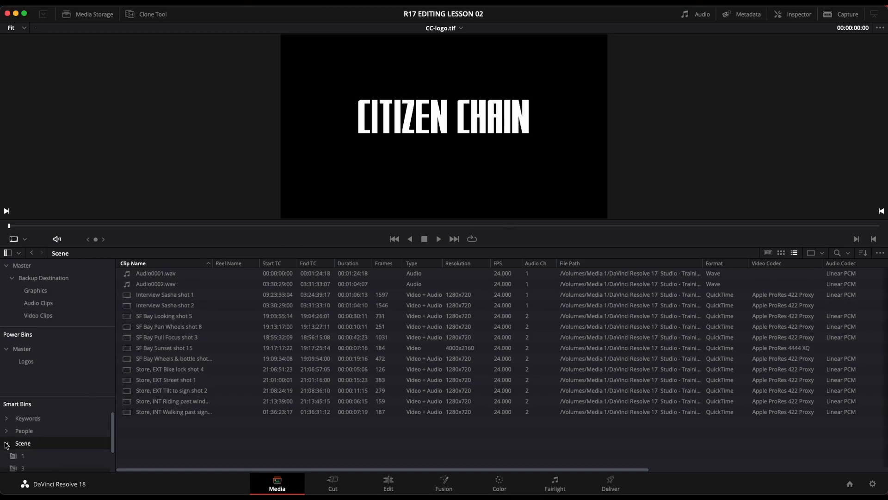
pyautogui.scroll(-1, 36, 457)
pyautogui.scroll(-1, 36, 459)
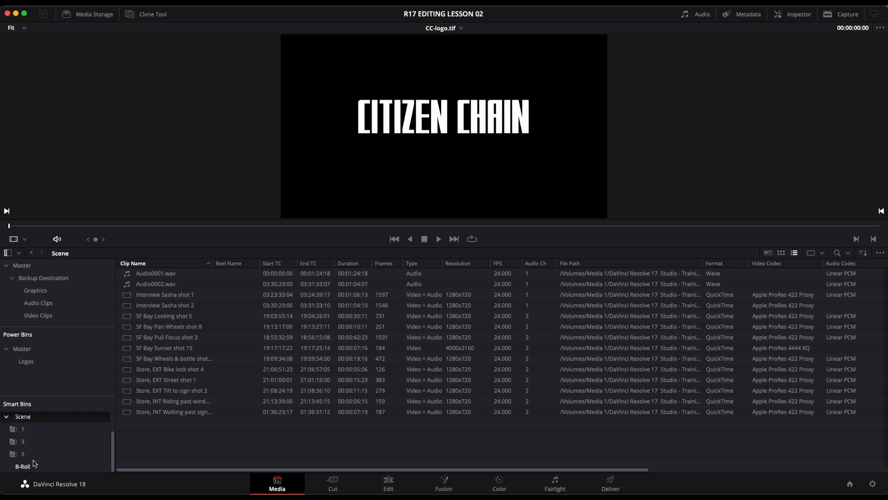
pyautogui.click(33, 454)
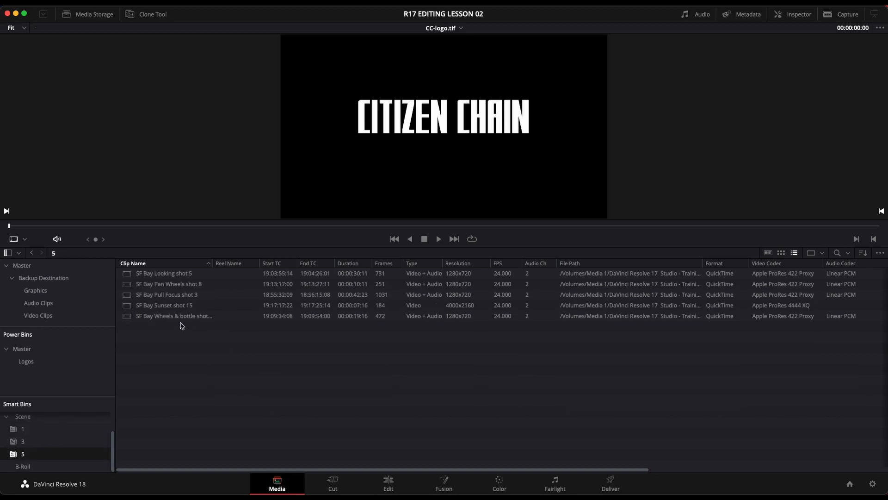
# Select the SF Bay Sunset shot 15 clip and compare its resolution and video codec with the Wheels & bottle clip
pyautogui.click(144, 306)
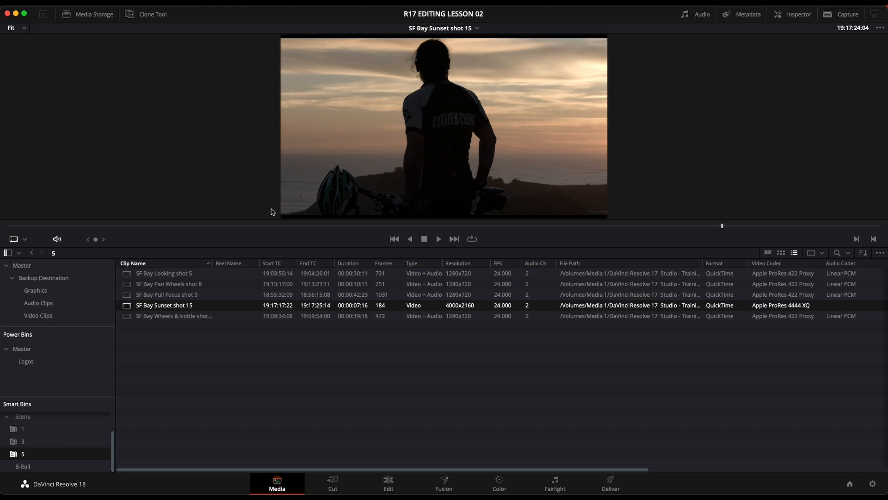
pyautogui.keyDown('super'); pyautogui.click(167, 317); pyautogui.keyUp('super')
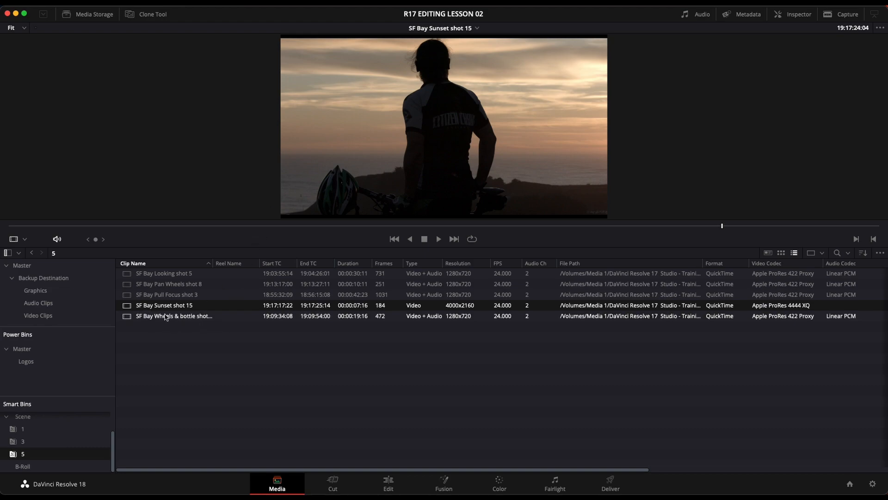
pyautogui.keyDown('super'); pyautogui.click(190, 318); pyautogui.keyUp('super')
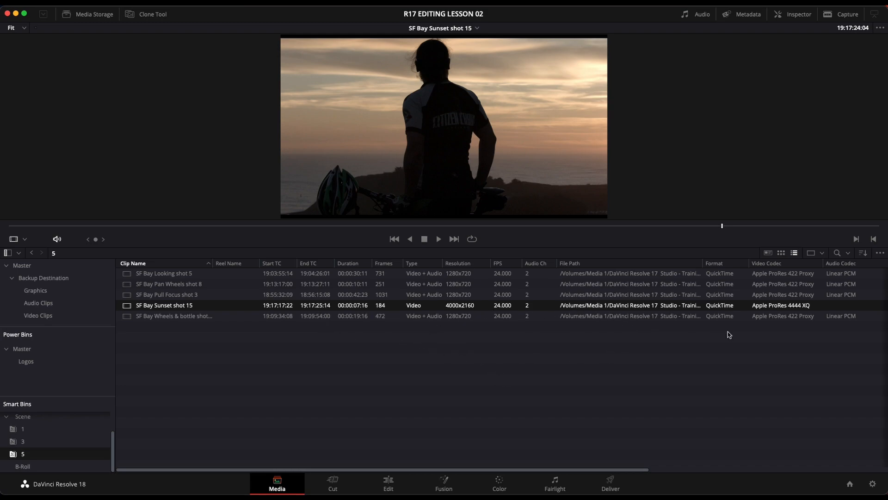
pyautogui.keyDown('super'); pyautogui.click(785, 315); pyautogui.keyUp('super')
pyautogui.keyDown('super'); pyautogui.click(454, 318); pyautogui.keyUp('super')
# Examine the metadata of the SF Bay Sunset shot 15 clip, including its codec and resolution, and hide the metadata again
pyautogui.click(754, 18)
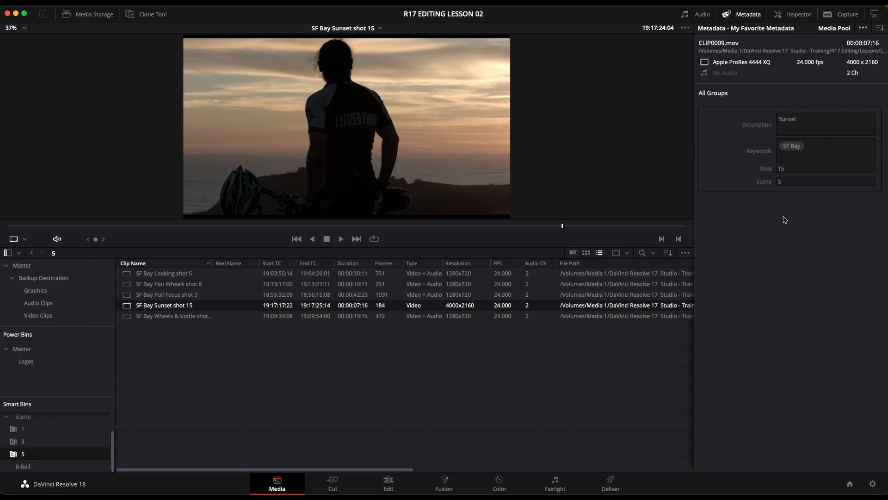
pyautogui.click(730, 14)
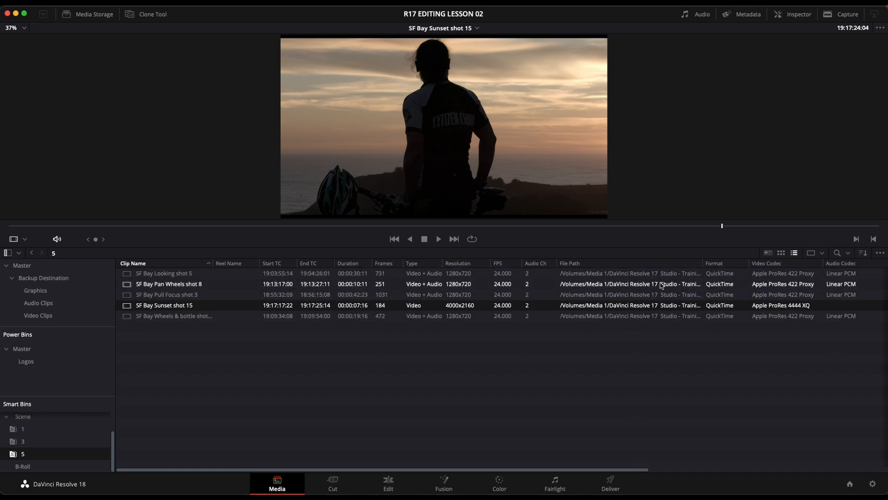
pyautogui.click(742, 14)
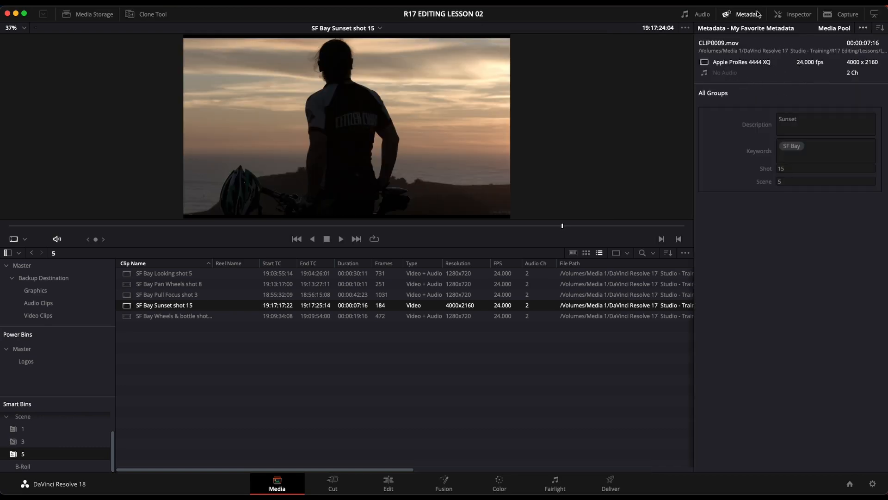
pyautogui.click(750, 14)
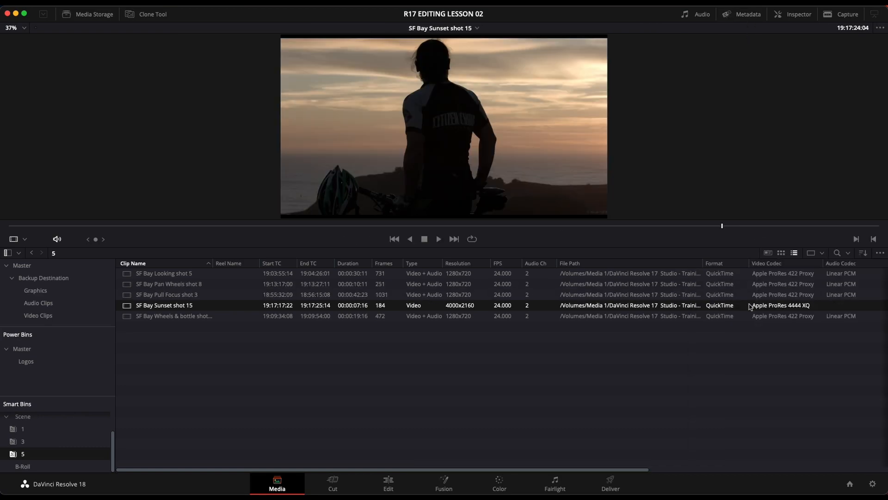
# Check the proxy media commands available for the SF Bay Sunset shot 15 clip without running one
pyautogui.keyDown('shift'); pyautogui.click(155, 315); pyautogui.keyUp('shift')
pyautogui.rightClick(178, 307)
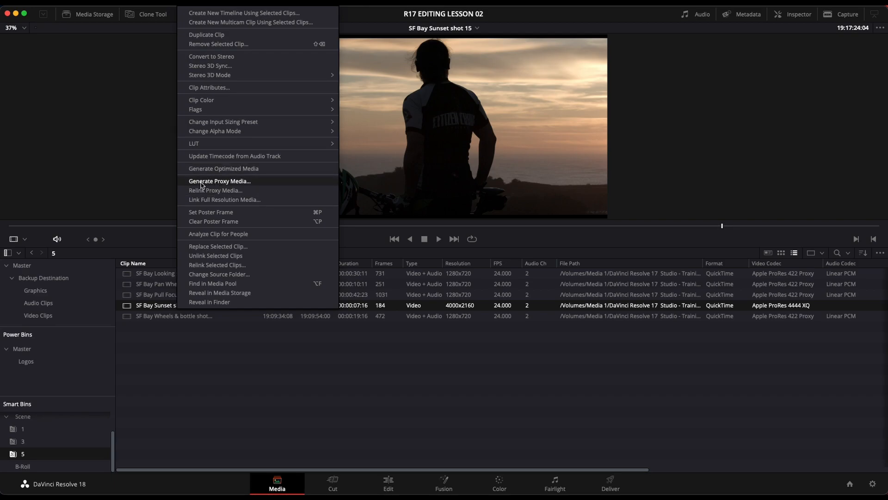
pyautogui.click(382, 359)
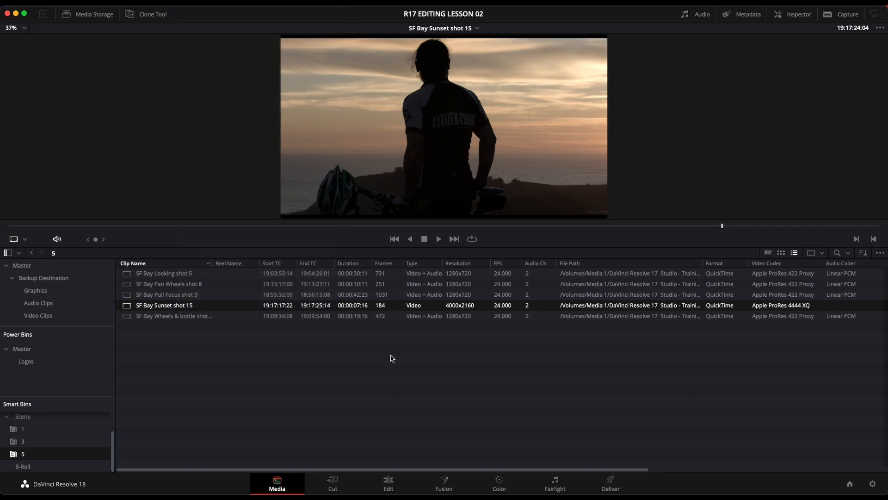
# Review the project's optimized media and timeline format settings, and close the Project Settings without saving
pyautogui.click(872, 483)
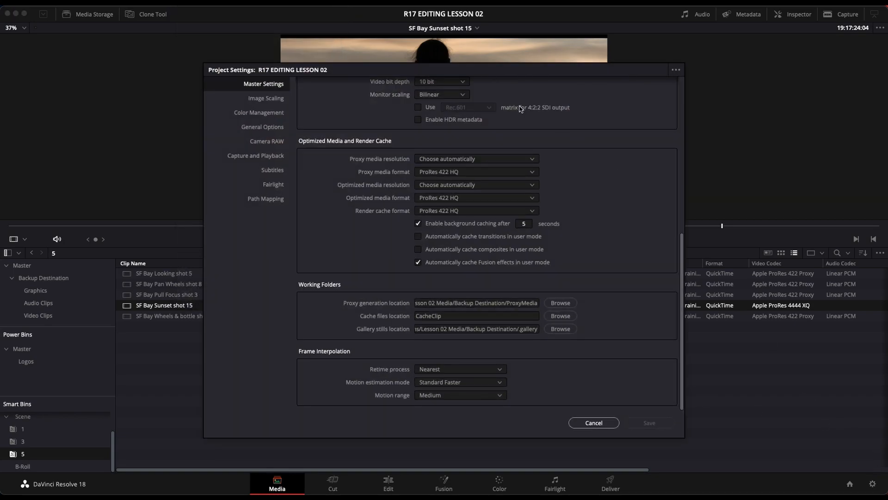
pyautogui.scroll(8, 562, 197)
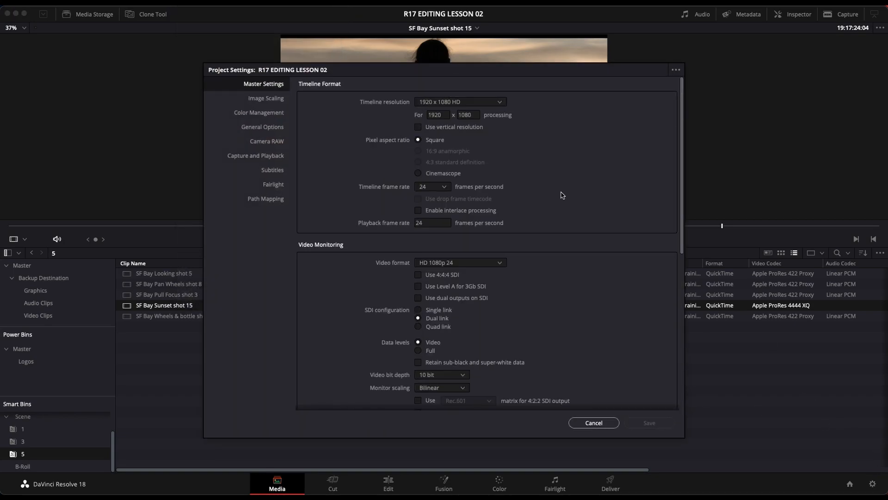
pyautogui.click(617, 425)
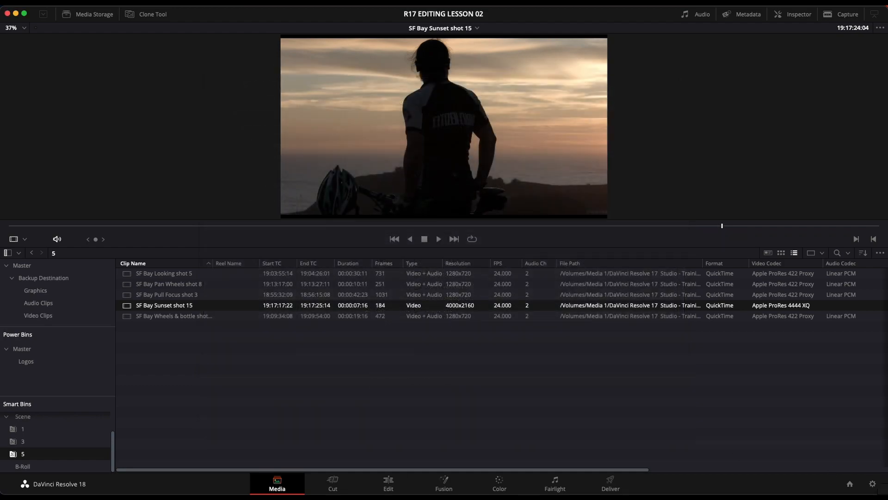
# Open the Project Settings and check the proxy media resolution options under Optimized Media and Render Cache without changing the setting
pyautogui.click(866, 447)
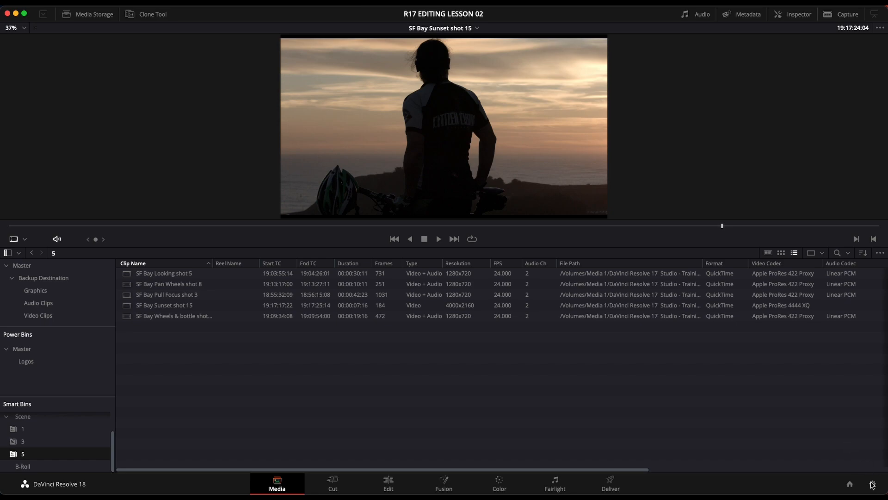
pyautogui.click(872, 483)
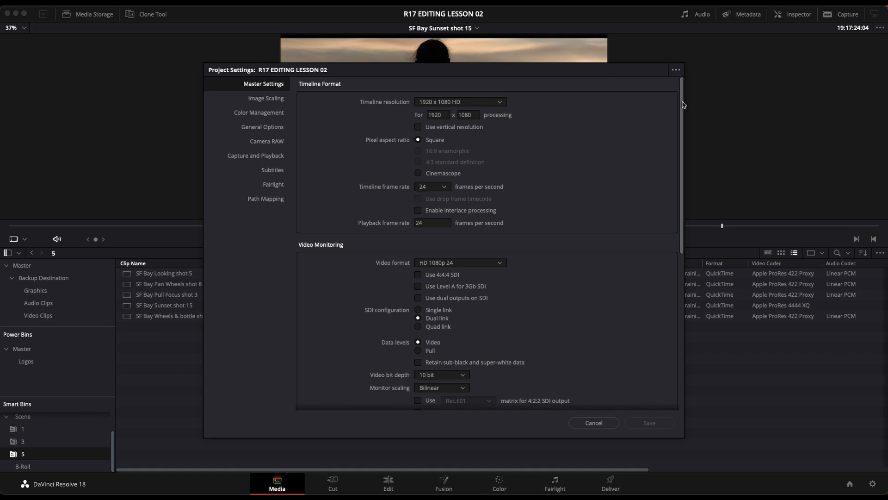
pyautogui.moveTo(682, 94); pyautogui.dragTo(707, 256)
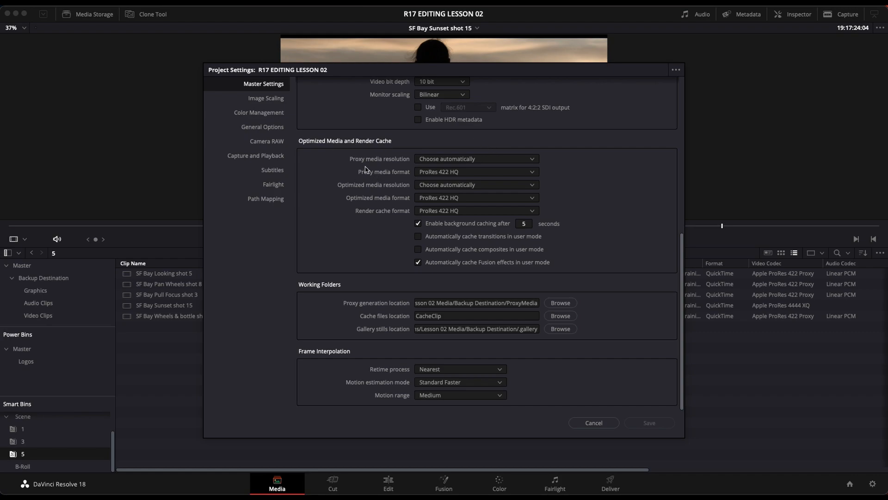
pyautogui.click(490, 162)
pyautogui.click(471, 159)
pyautogui.click(481, 160)
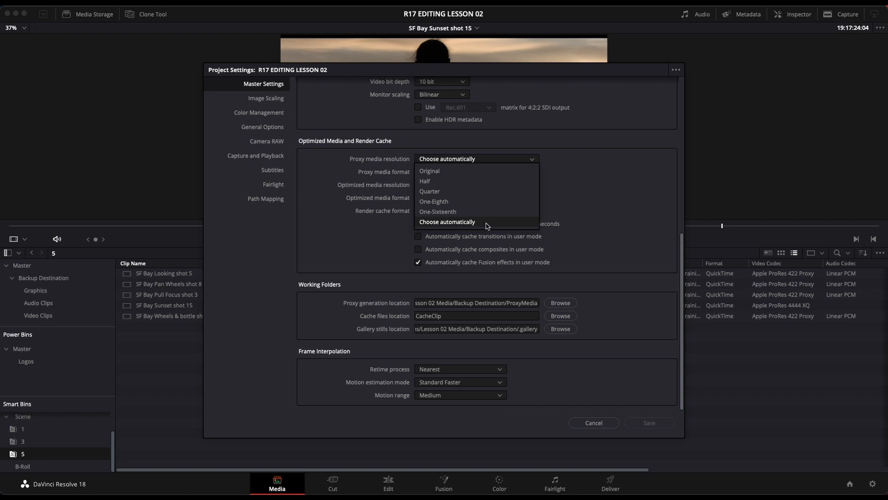
pyautogui.click(577, 193)
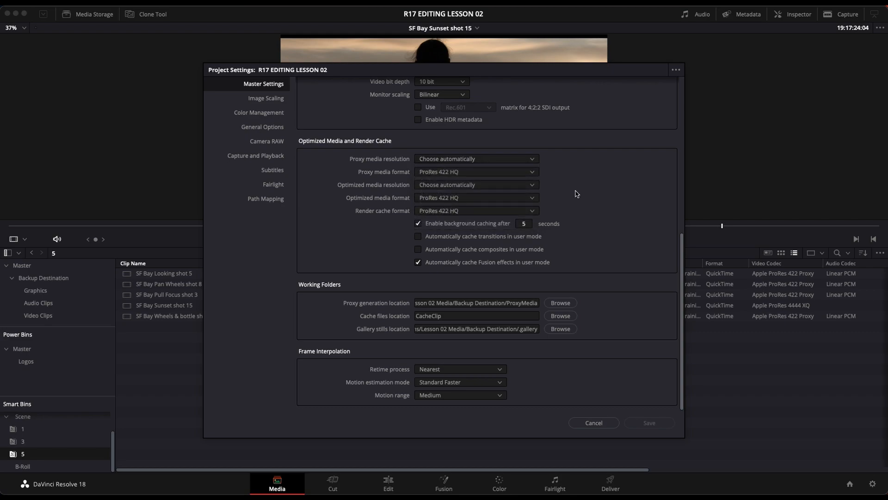
pyautogui.click(504, 162)
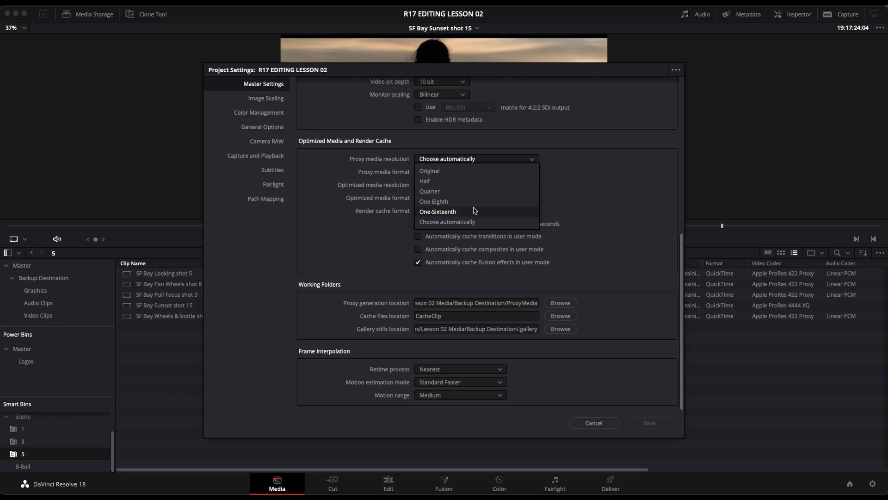
pyautogui.click(595, 183)
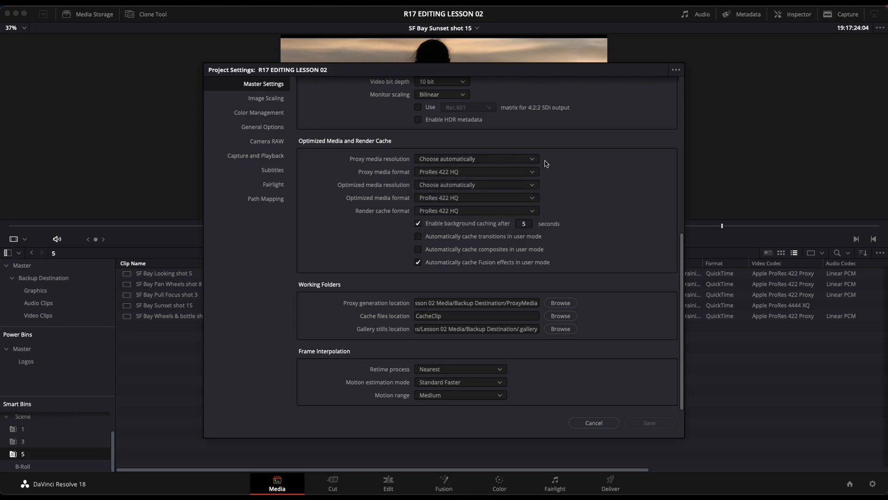
# Compare the project's timeline resolution with the proxy and optimized media settings in the Master Settings
pyautogui.scroll(10, 551, 183)
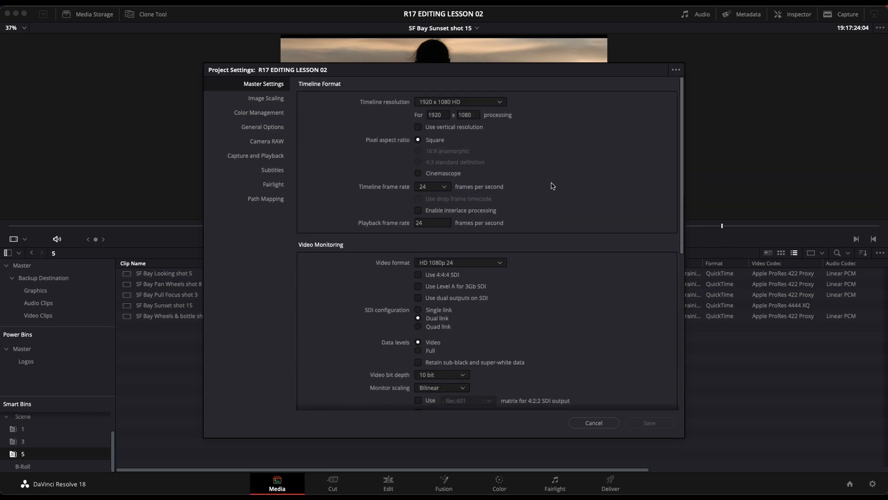
pyautogui.scroll(-6, 530, 176)
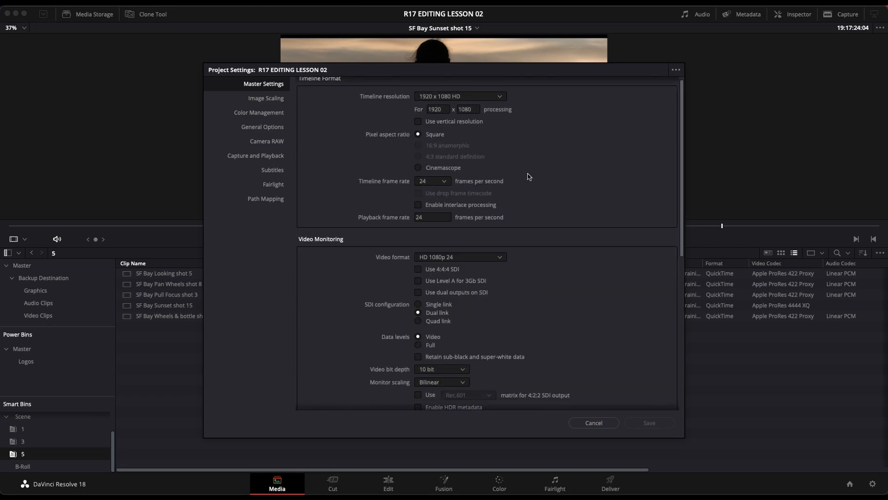
pyautogui.scroll(-2, 529, 176)
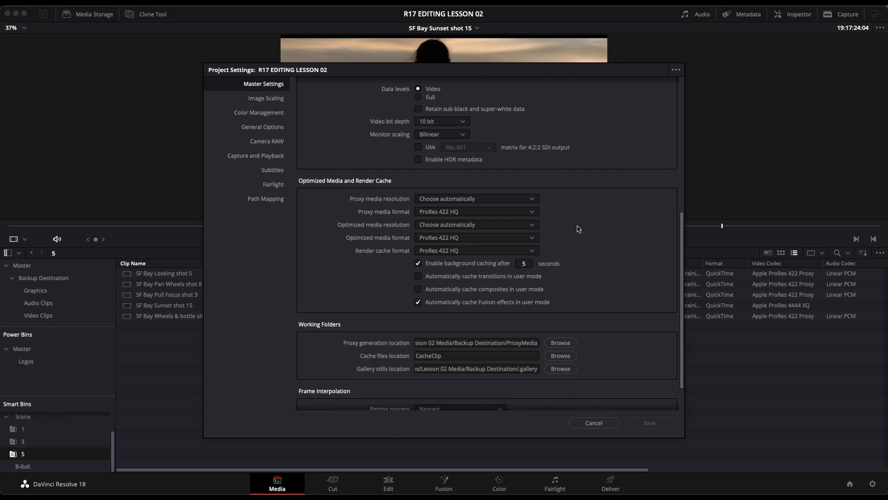
pyautogui.scroll(1, 578, 229)
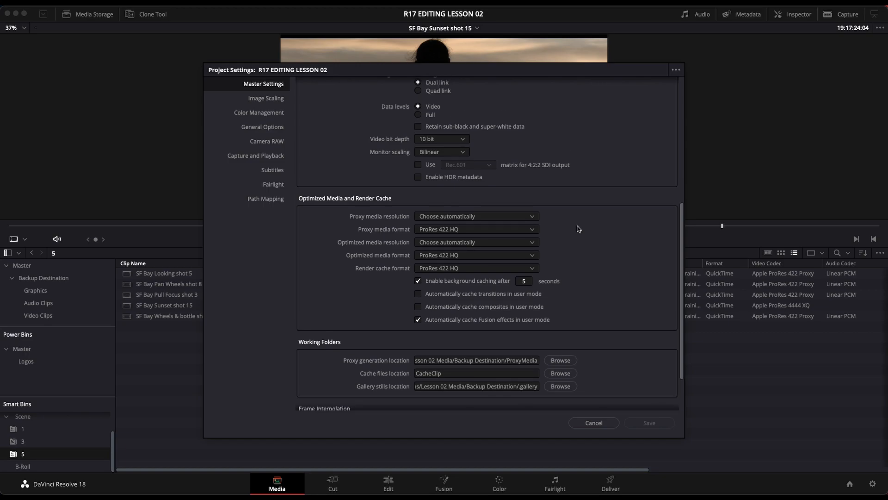
pyautogui.scroll(12, 577, 229)
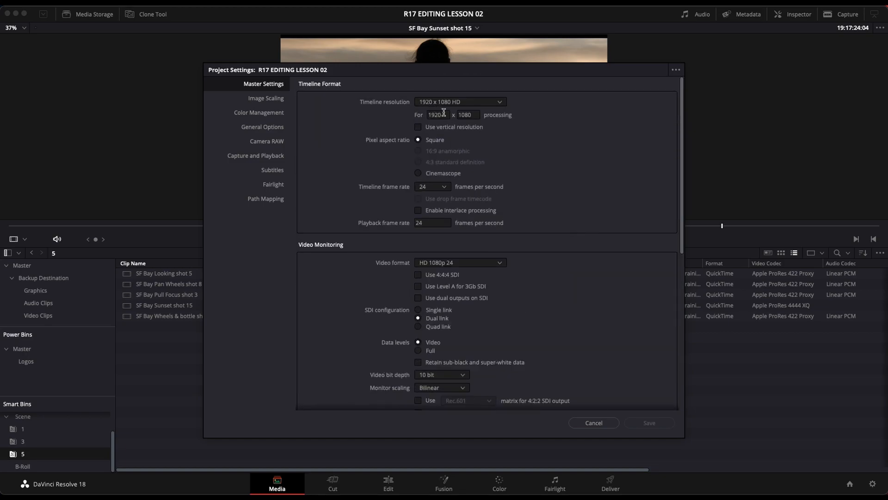
pyautogui.scroll(-15, 495, 162)
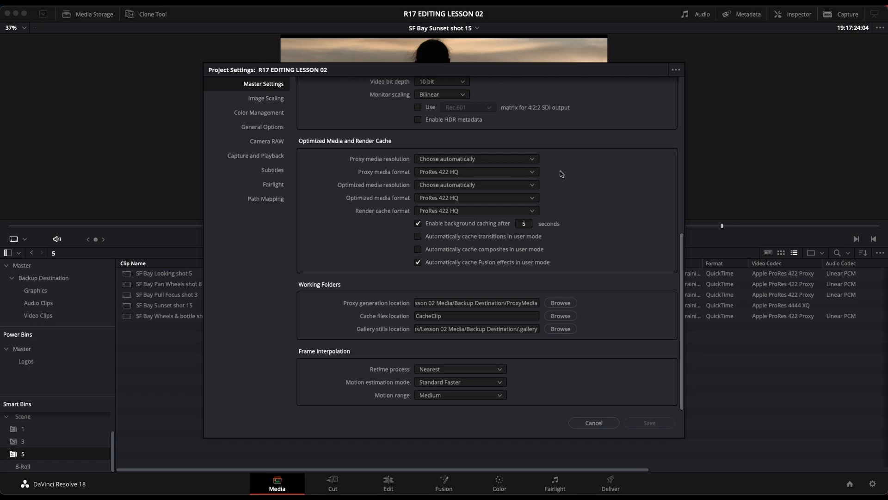
pyautogui.scroll(12, 582, 184)
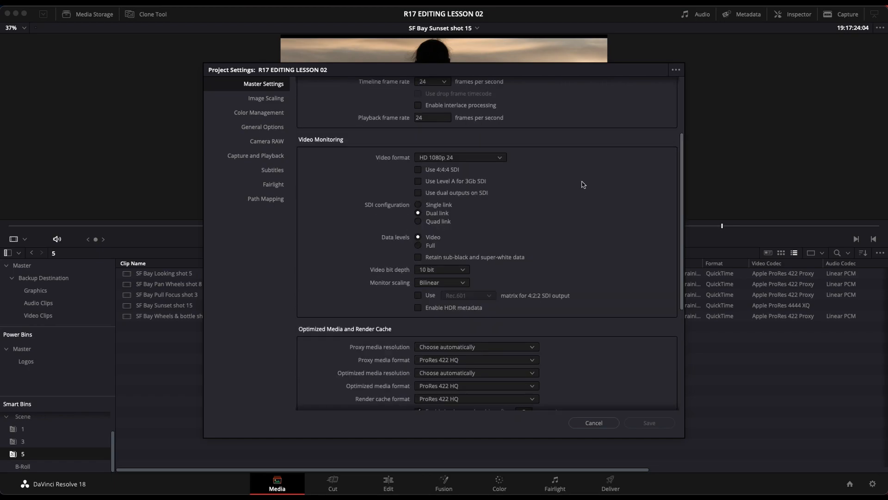
pyautogui.scroll(-1, 582, 184)
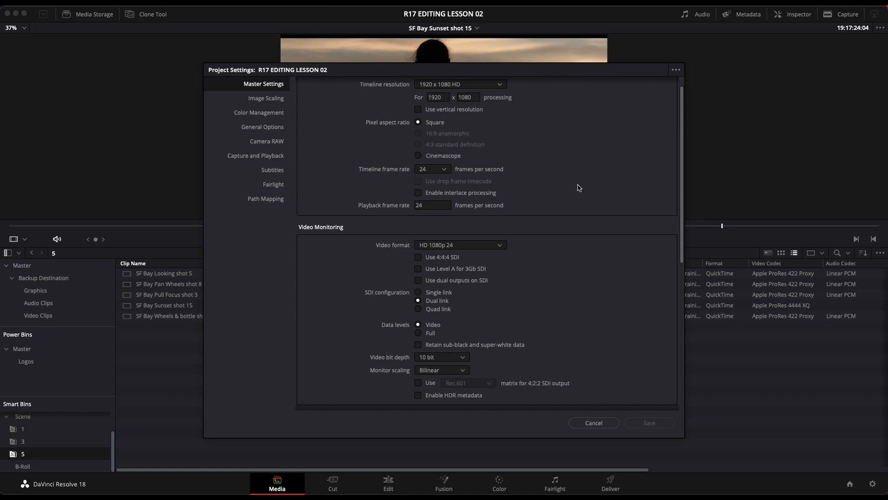
pyautogui.scroll(1, 579, 187)
pyautogui.scroll(-9, 555, 175)
pyautogui.scroll(9, 557, 175)
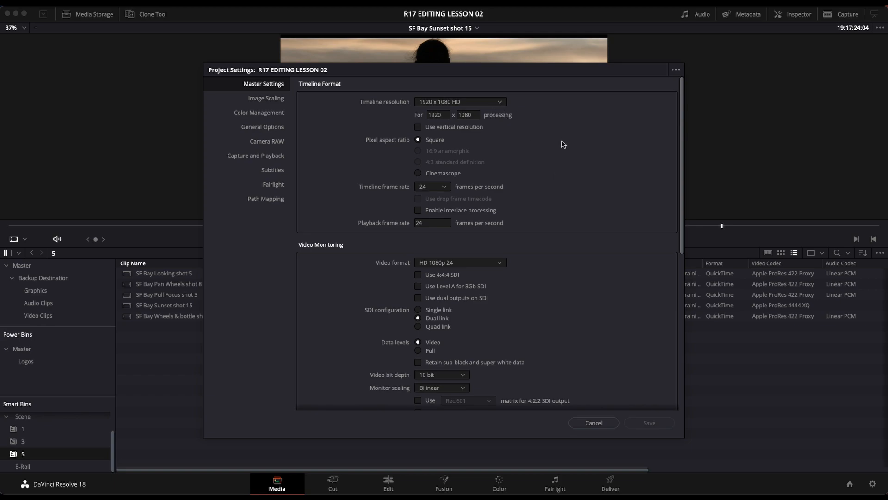
pyautogui.scroll(-6, 564, 145)
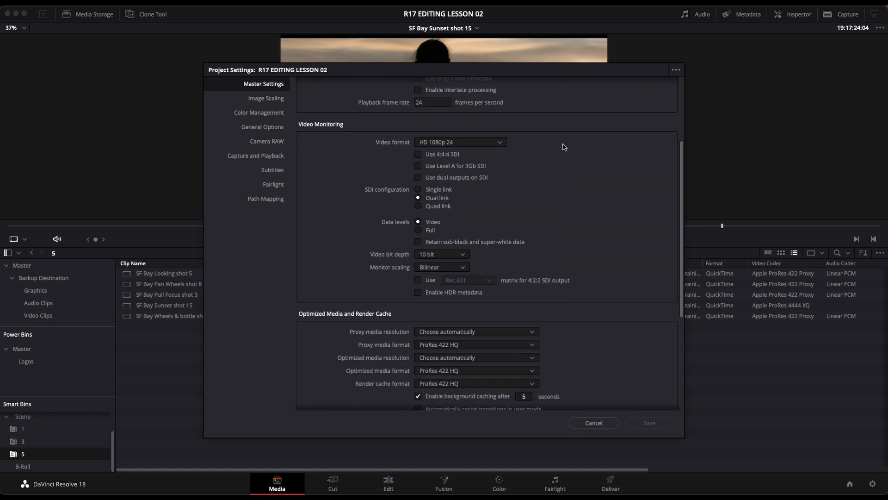
pyautogui.scroll(-1, 564, 147)
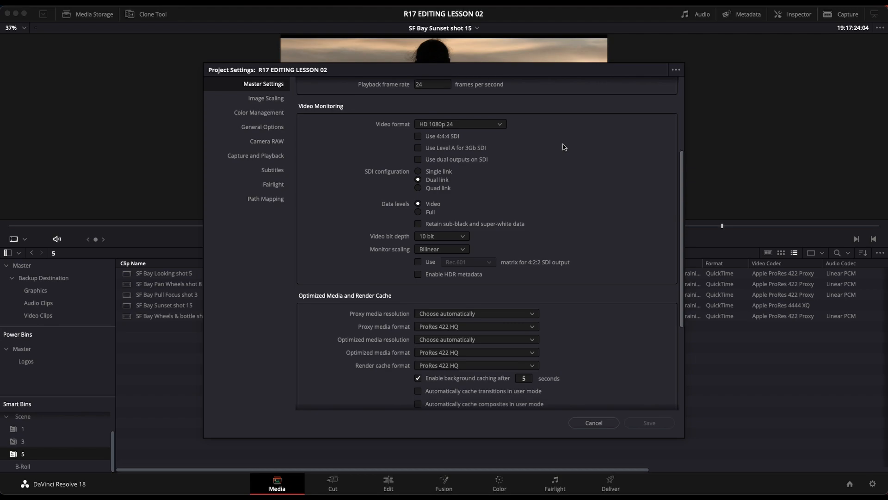
pyautogui.scroll(-3, 564, 147)
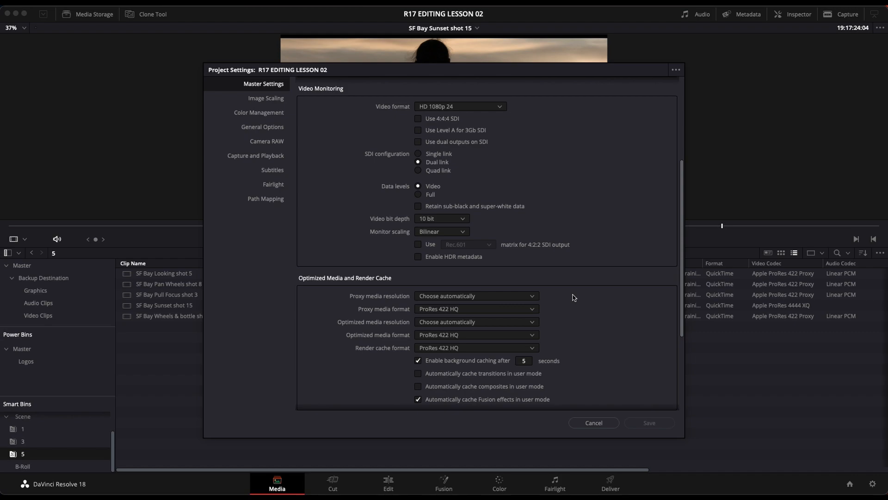
# Set the proxy media resolution to Quarter and the proxy media format to ProRes 422 Proxy
pyautogui.click(494, 296)
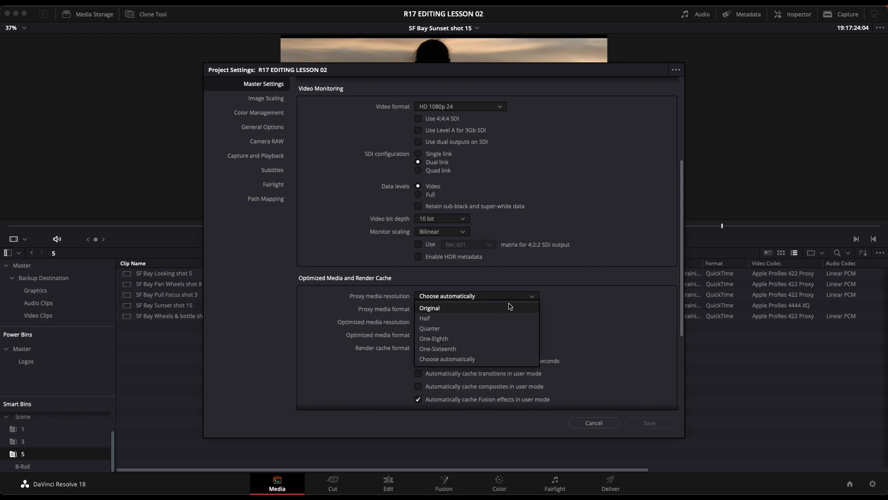
pyautogui.click(474, 327)
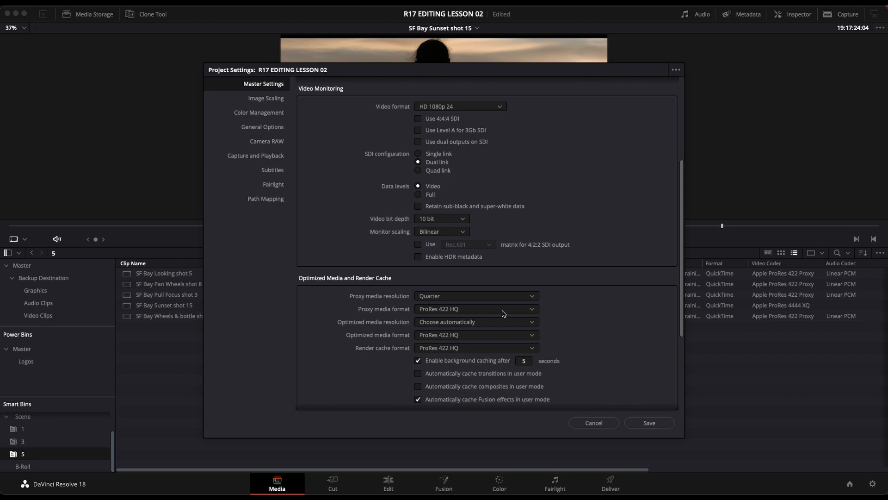
pyautogui.click(472, 309)
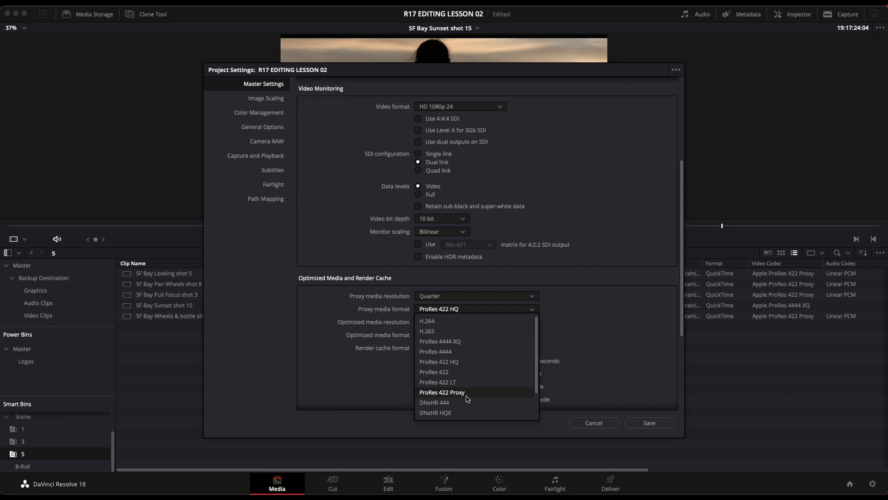
pyautogui.scroll(-2, 473, 393)
pyautogui.scroll(-1, 458, 396)
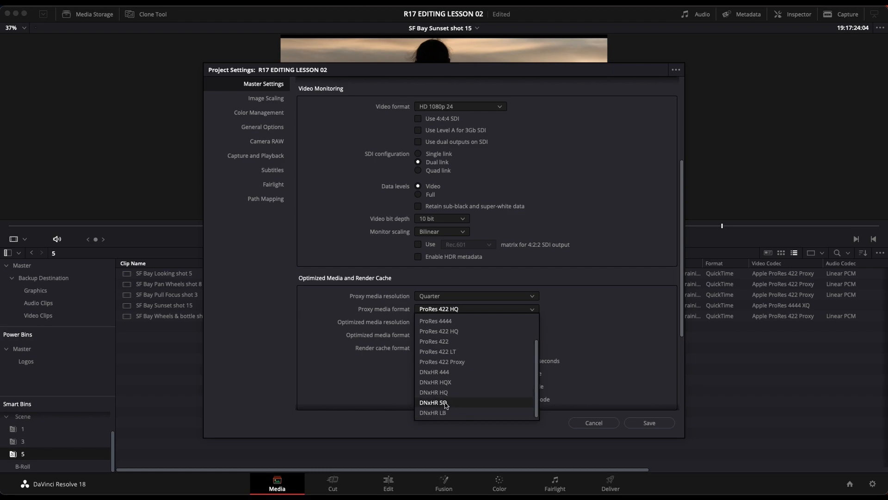
pyautogui.scroll(3, 447, 403)
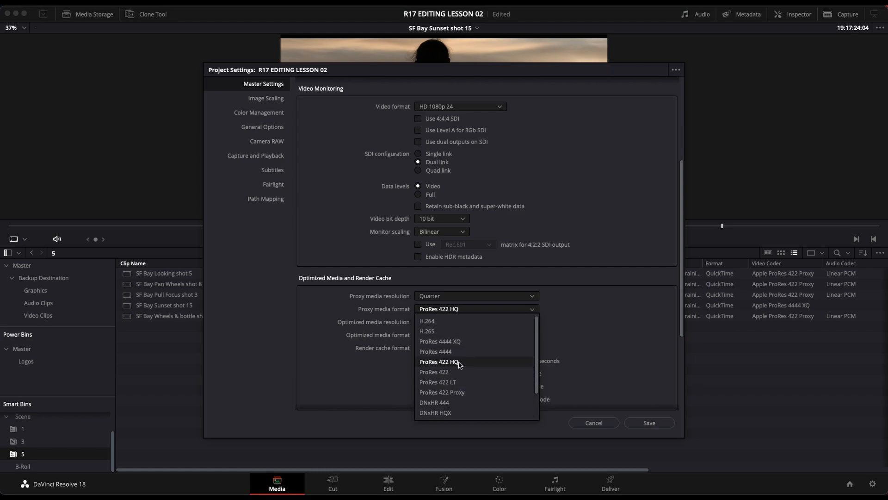
pyautogui.click(468, 396)
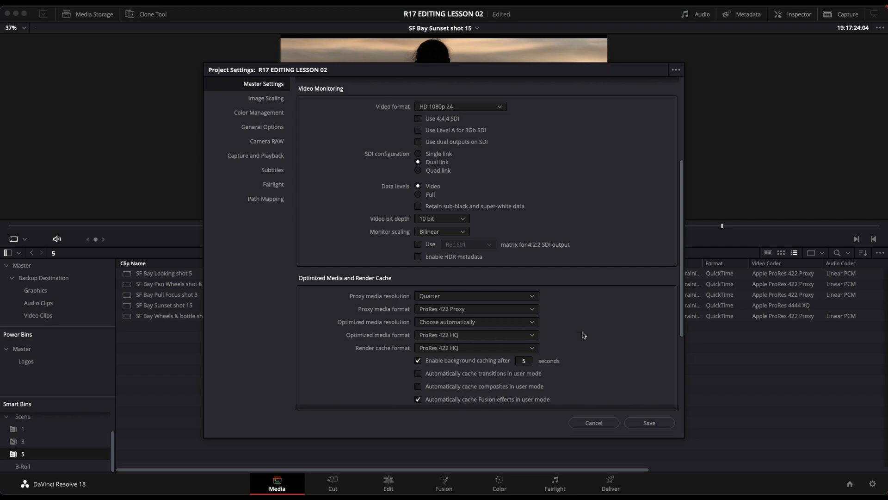
# Check the proxy generation location in the working folders and save the project settings
pyautogui.scroll(-1, 586, 335)
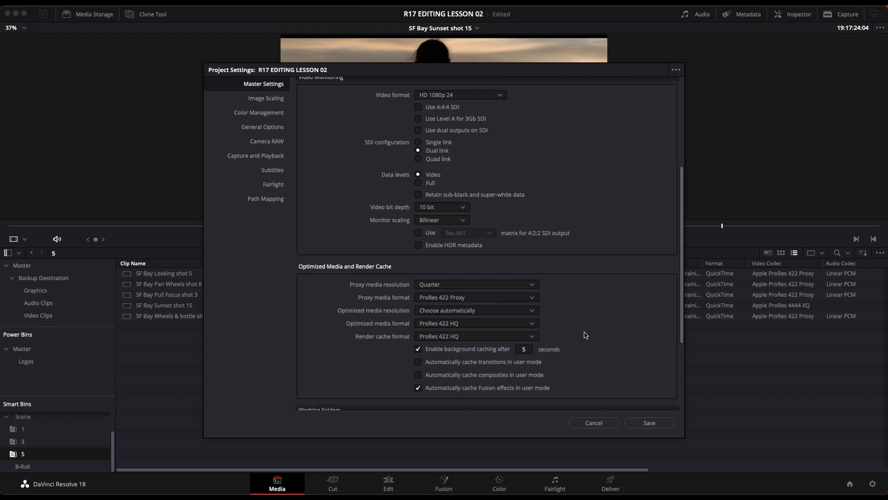
pyautogui.scroll(-4, 568, 325)
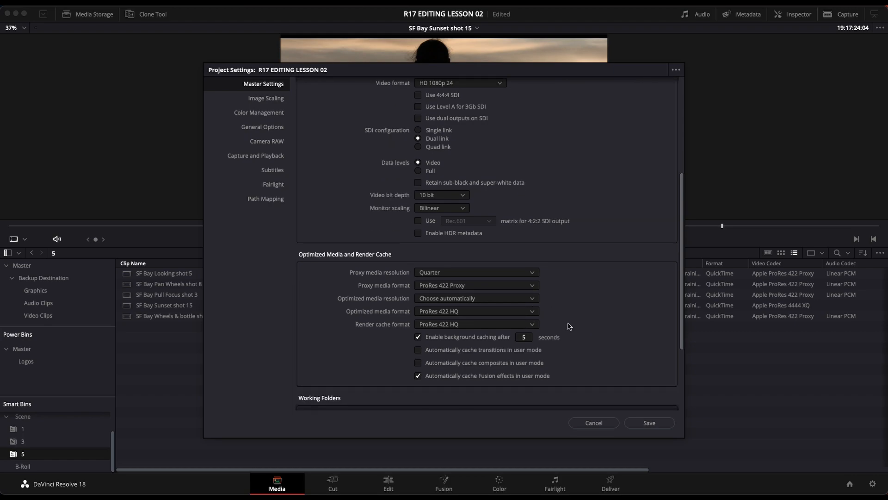
pyautogui.scroll(-6, 569, 327)
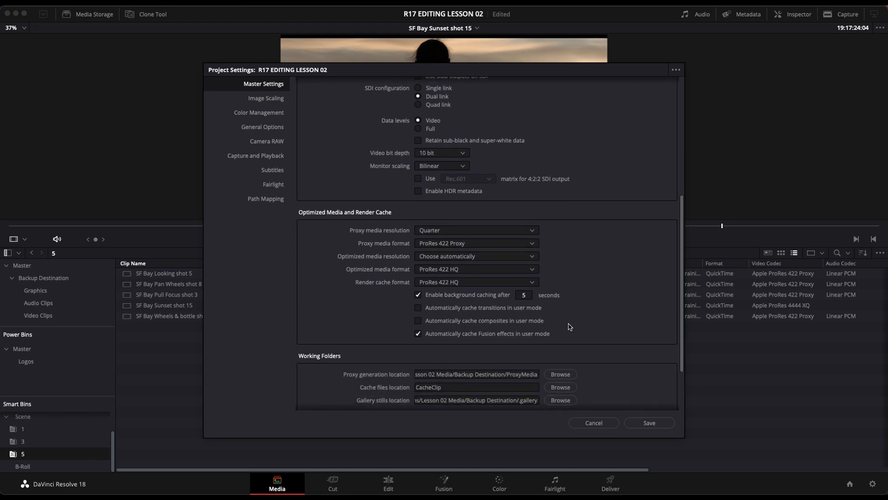
pyautogui.scroll(-2, 364, 325)
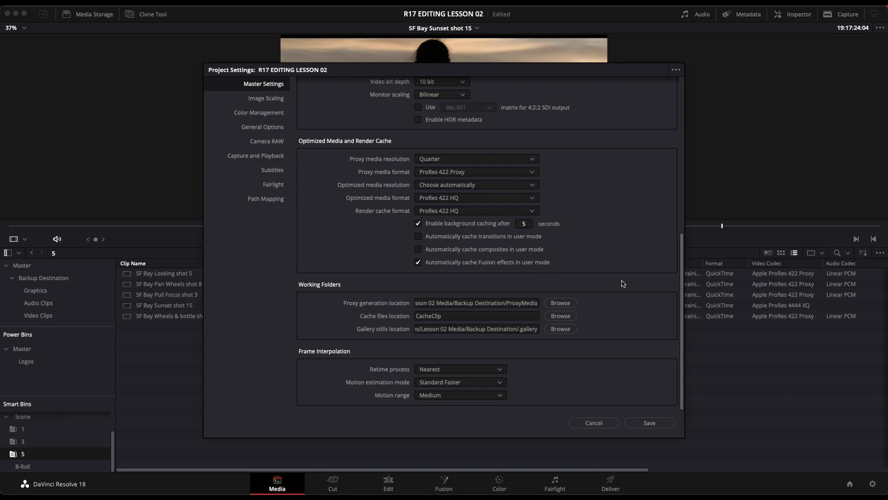
pyautogui.click(649, 423)
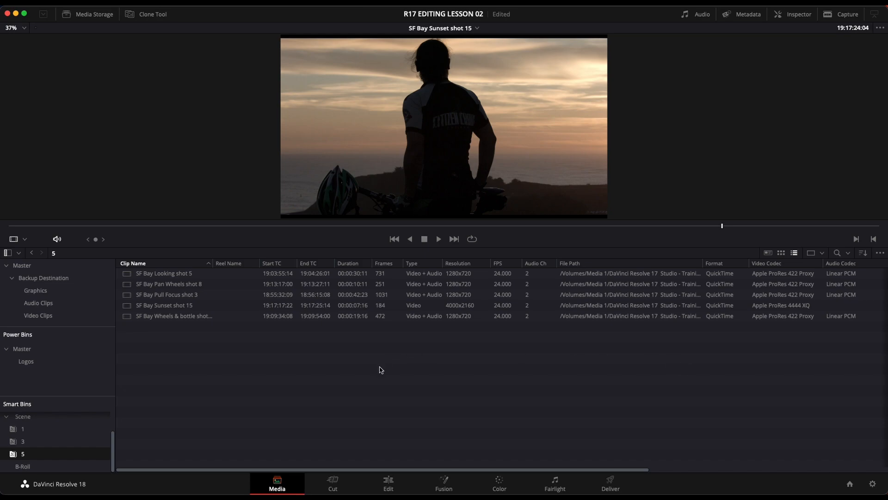
# Generate proxy media for only the SF Bay Sunset shot 15 clip
pyautogui.click(165, 306)
pyautogui.keyDown('super'); pyautogui.click(168, 315); pyautogui.keyUp('super')
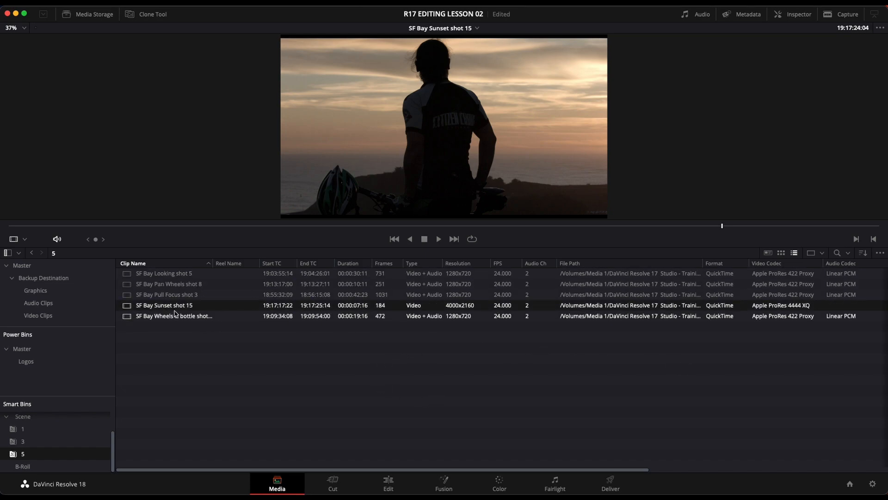
pyautogui.keyDown('super'); pyautogui.click(209, 315); pyautogui.keyUp('super')
pyautogui.click(465, 28)
pyautogui.click(467, 29)
pyautogui.keyDown('super'); pyautogui.click(160, 317); pyautogui.keyUp('super')
pyautogui.keyDown('super'); pyautogui.click(161, 317); pyautogui.keyUp('super')
pyautogui.rightClick(155, 305)
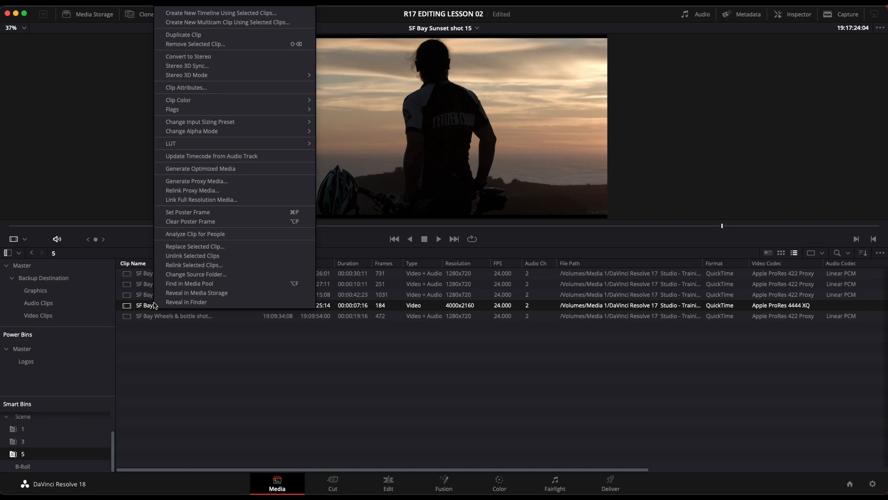
pyautogui.click(217, 183)
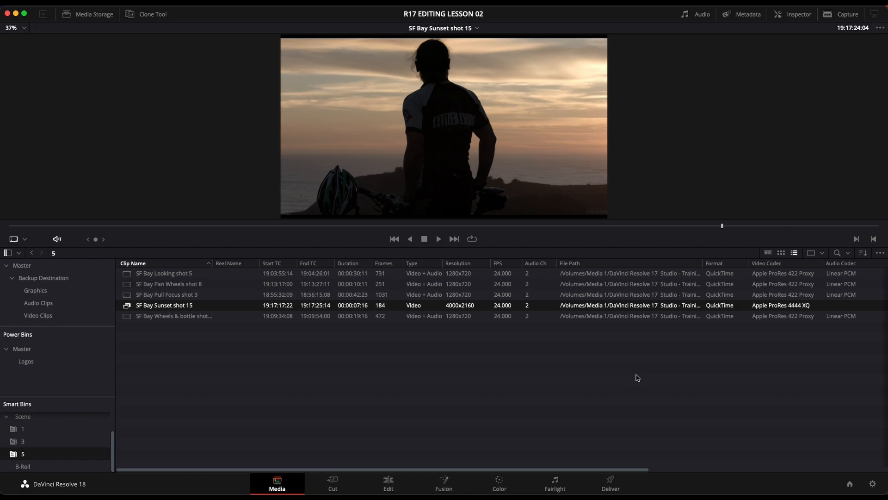
# Check which metadata columns are available for the clip list without changing the column layout
pyautogui.rightClick(616, 265)
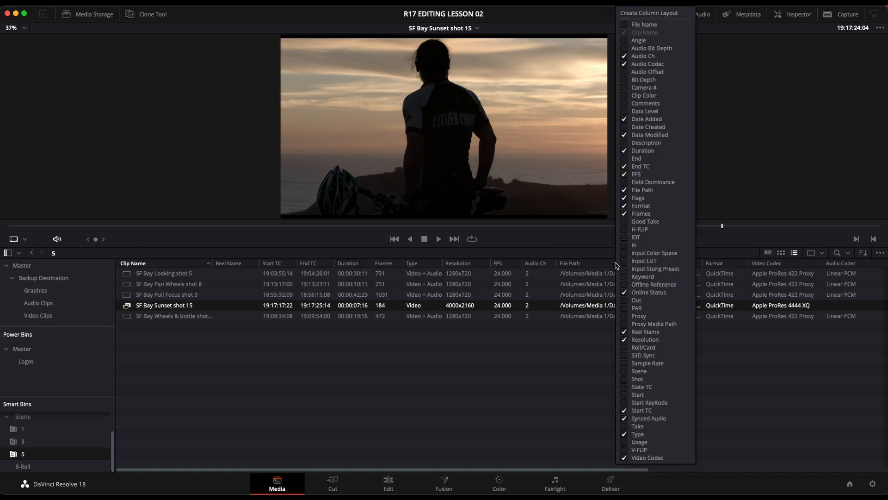
pyautogui.click(612, 359)
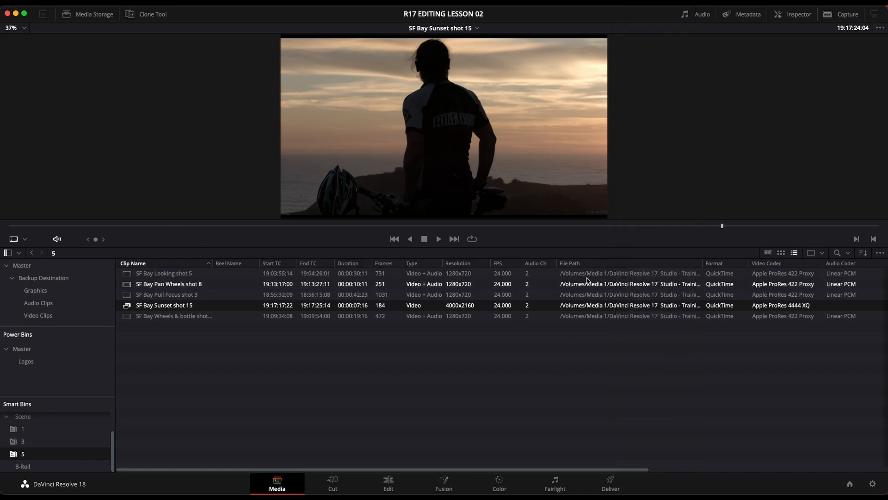
# Add the Proxy column to the clip list of smart bin 5
pyautogui.rightClick(185, 265)
pyautogui.rightClick(740, 264)
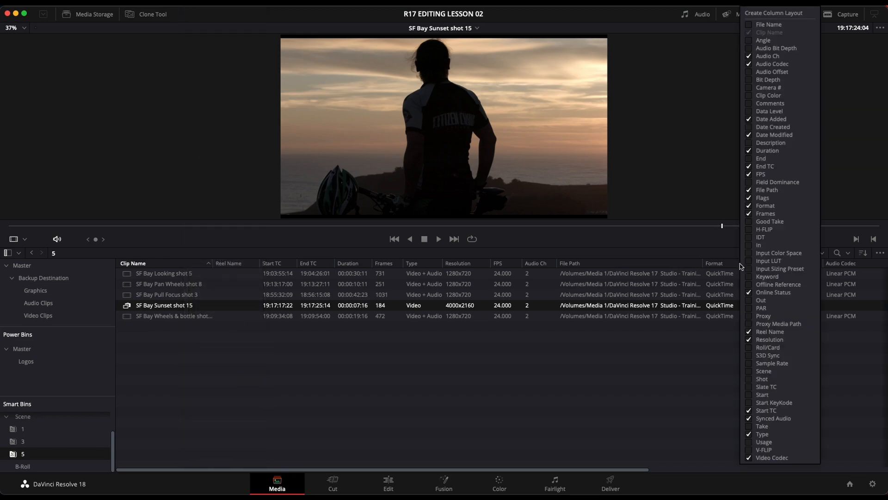
pyautogui.click(596, 265)
pyautogui.rightClick(631, 264)
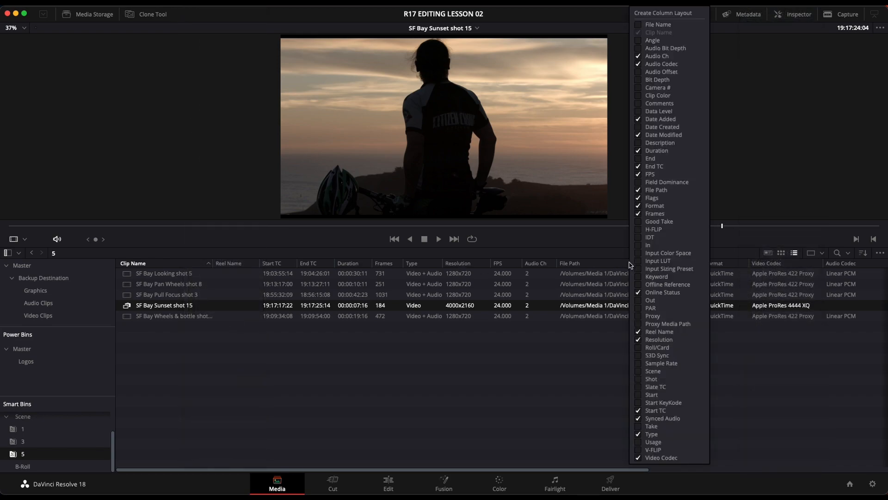
pyautogui.click(642, 318)
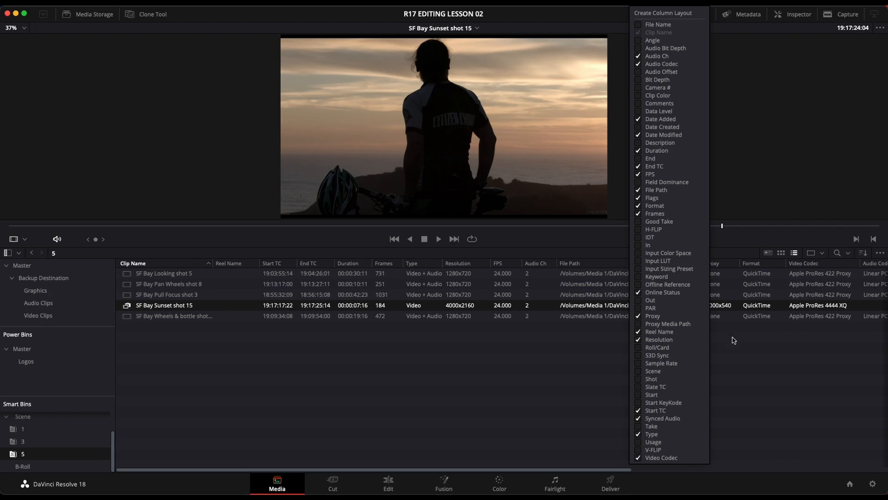
pyautogui.click(746, 348)
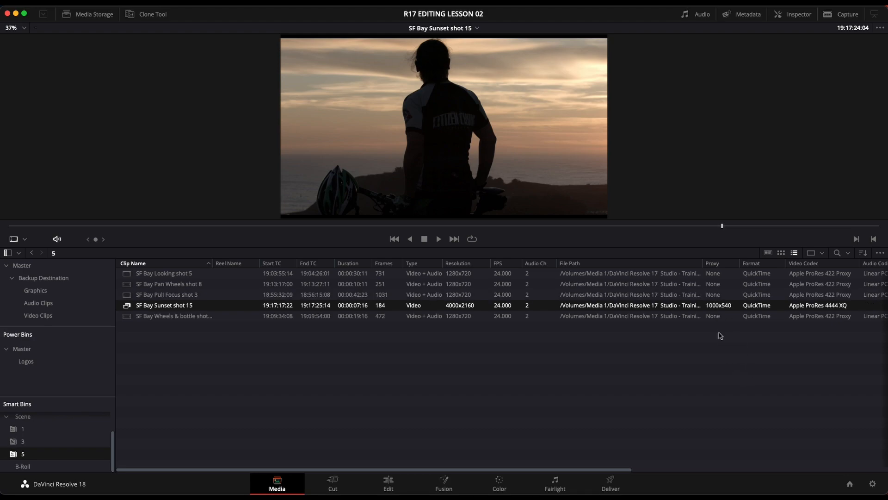
# Compare the Proxy column entry of SF Bay Sunset shot 15 with those of the other clips in the bin
pyautogui.click(720, 356)
pyautogui.click(721, 283)
pyautogui.press('Up')
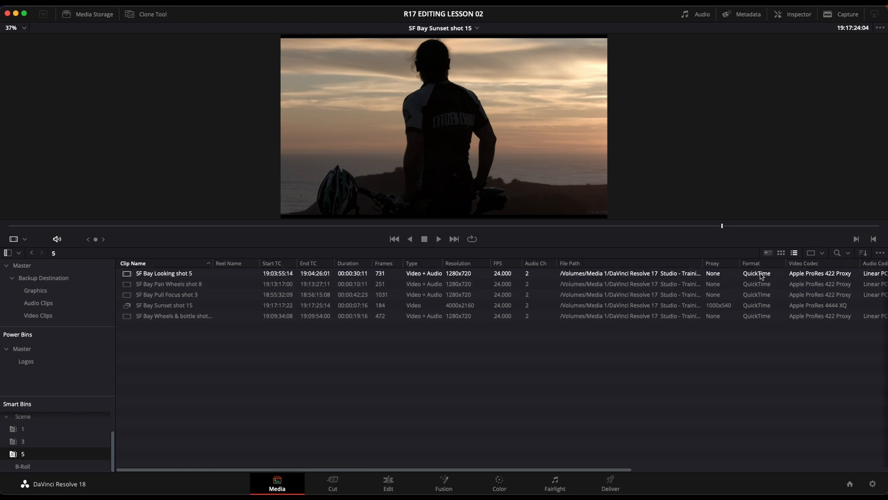
pyautogui.click(717, 306)
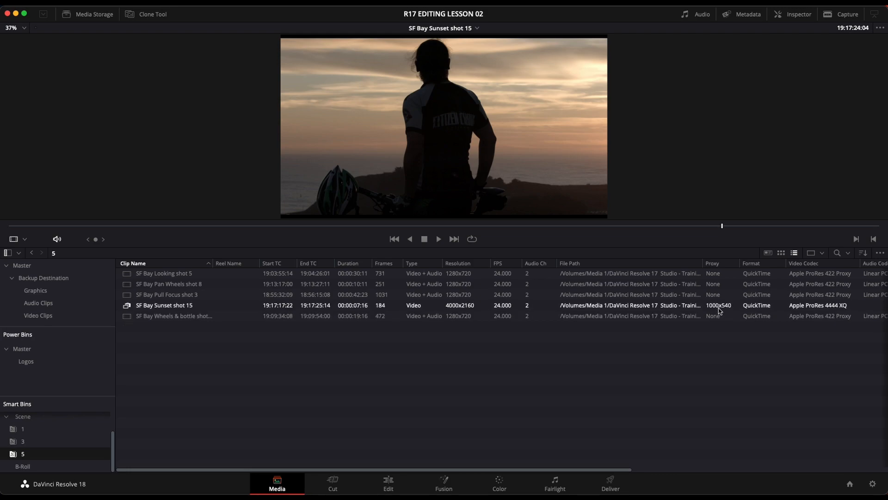
pyautogui.click(729, 316)
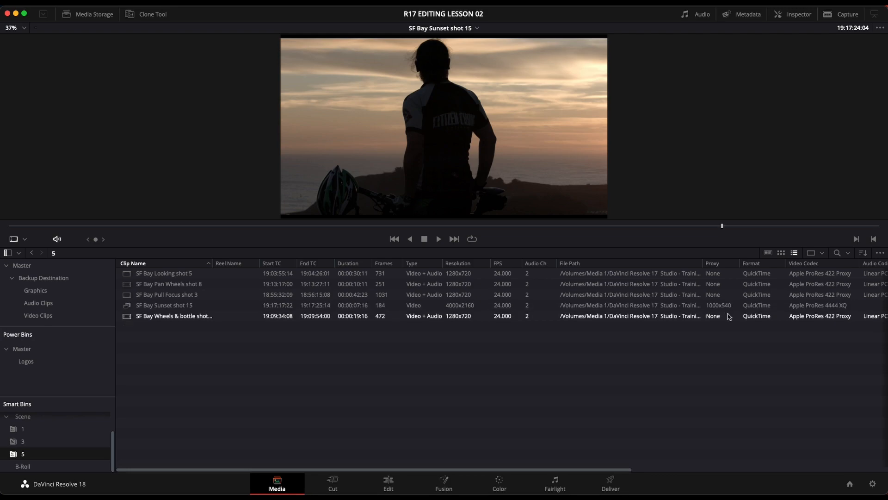
pyautogui.click(724, 307)
pyautogui.click(724, 313)
pyautogui.click(724, 309)
pyautogui.click(724, 311)
pyautogui.click(725, 307)
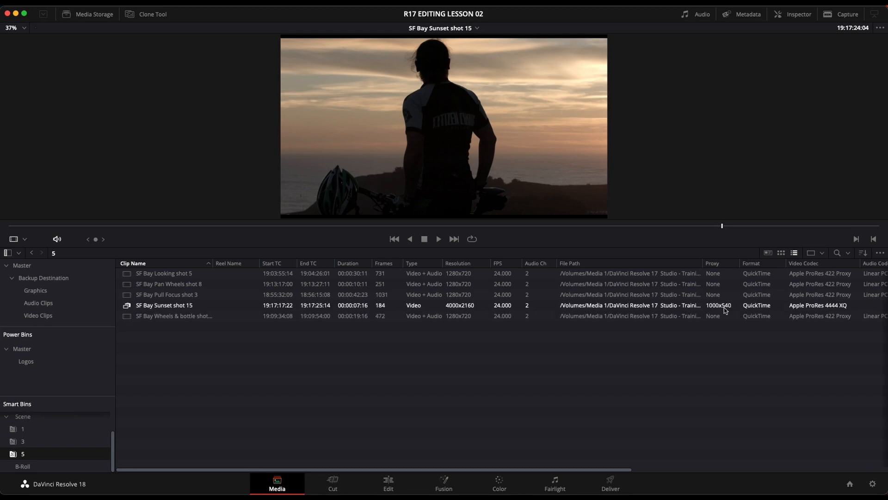
pyautogui.click(728, 316)
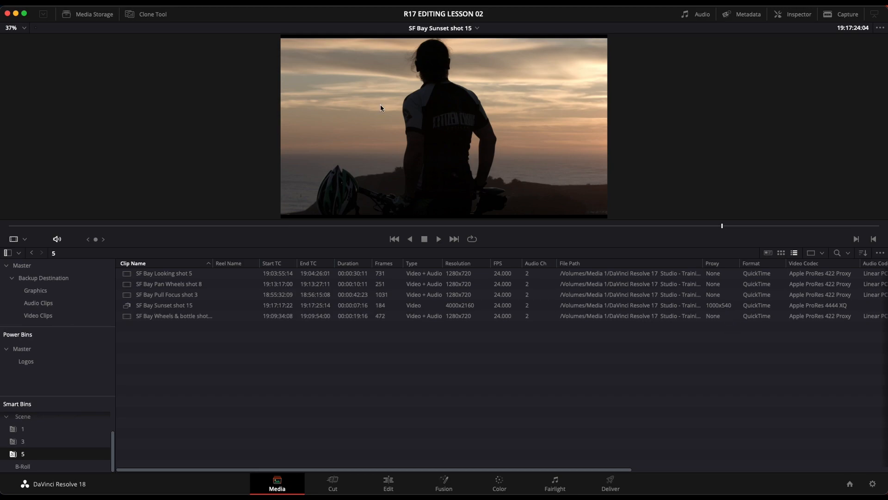
# Enlarge the SF Bay Sunset shot 15 image in the viewer and scrub to 19:17:21:16, where the rider's face is in profile
pyautogui.scroll(10, 440, 123)
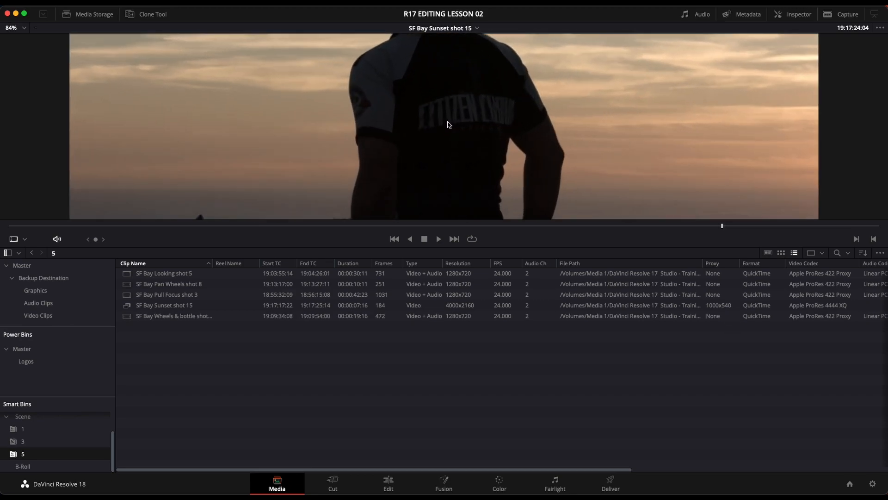
pyautogui.moveTo(421, 101); pyautogui.dragTo(453, 181)
pyautogui.scroll(2, 411, 101)
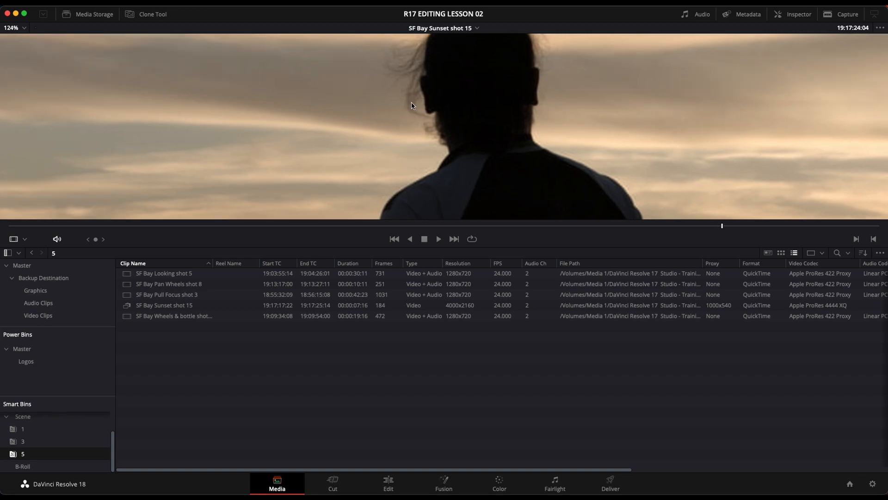
pyautogui.moveTo(454, 228)
pyautogui.mouseDown()
pyautogui.moveTo(418, 227)
pyautogui.moveTo(442, 228)
pyautogui.mouseUp()
pyautogui.scroll(4, 486, 113)
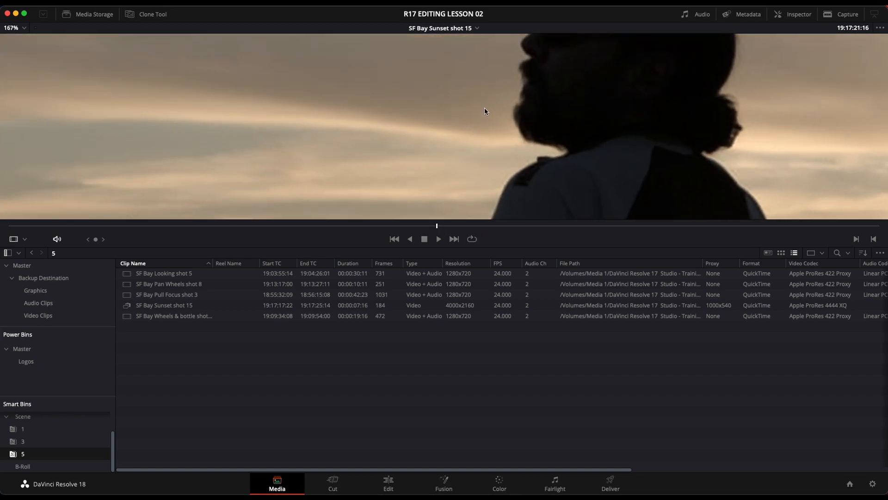
# Examine the proxy image quality around the rider's face at about 488% magnification in a taller viewer
pyautogui.moveTo(606, 69); pyautogui.dragTo(436, 119)
pyautogui.scroll(3, 512, 169)
pyautogui.scroll(1, 435, 131)
pyautogui.scroll(1, 435, 120)
pyautogui.scroll(-2, 436, 123)
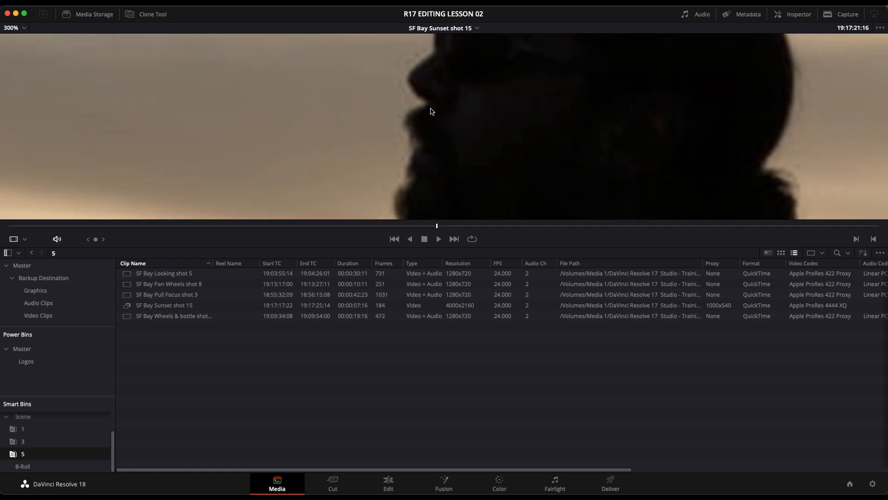
pyautogui.scroll(1, 448, 129)
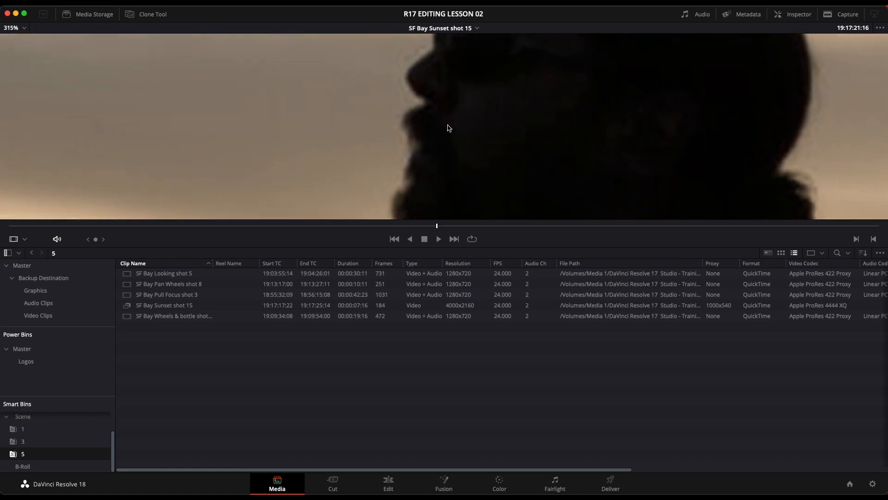
pyautogui.moveTo(445, 117); pyautogui.dragTo(444, 135)
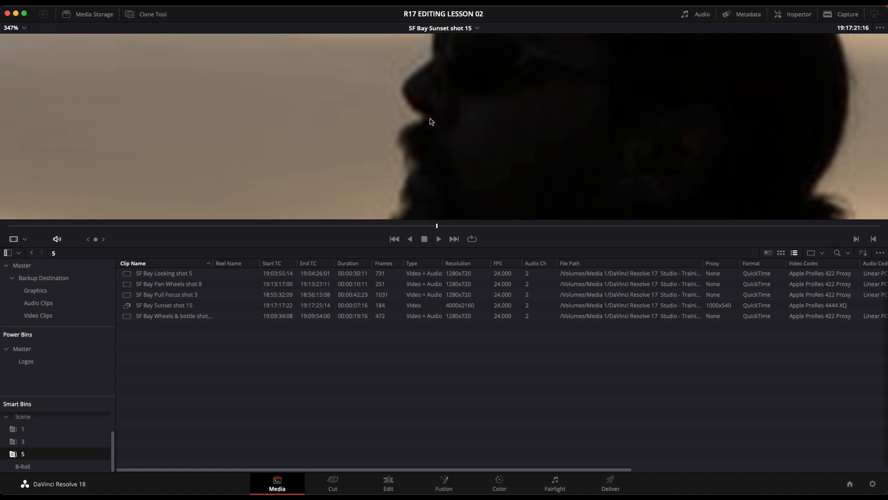
pyautogui.scroll(5, 424, 137)
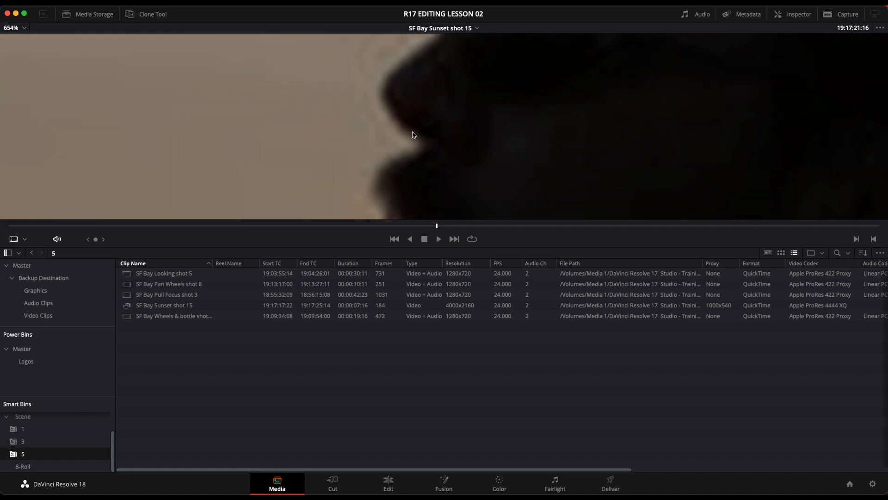
pyautogui.scroll(1, 416, 153)
pyautogui.scroll(-2, 413, 154)
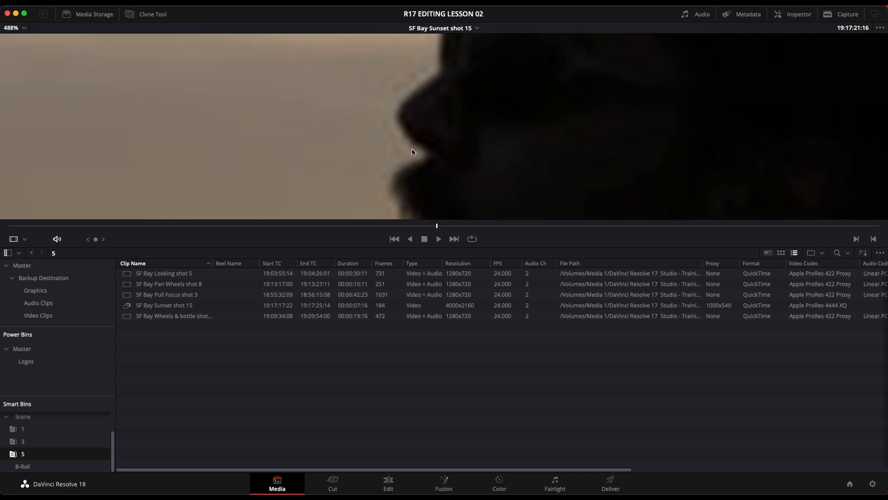
pyautogui.scroll(-1, 391, 114)
pyautogui.moveTo(484, 248); pyautogui.dragTo(489, 298)
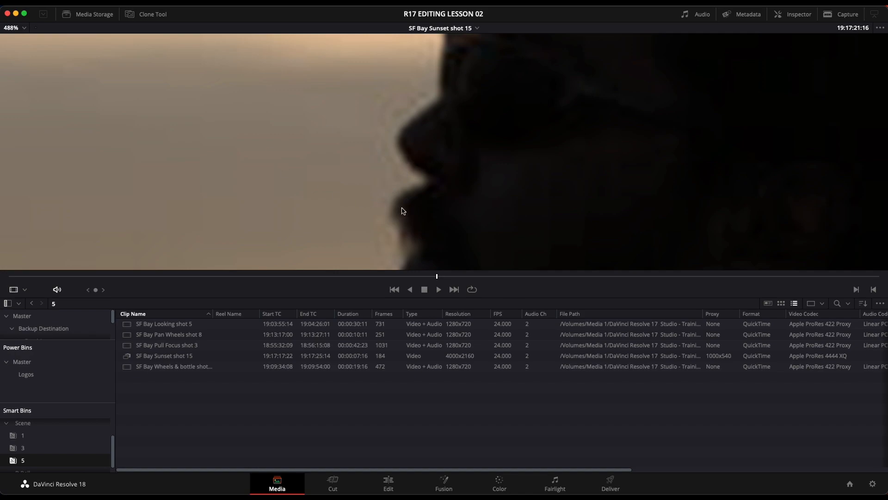
# Select SF Bay Sunset shot 15, set proxy handling to Disable All Proxies for comparison, and return it to Prefer Proxies
pyautogui.click(188, 356)
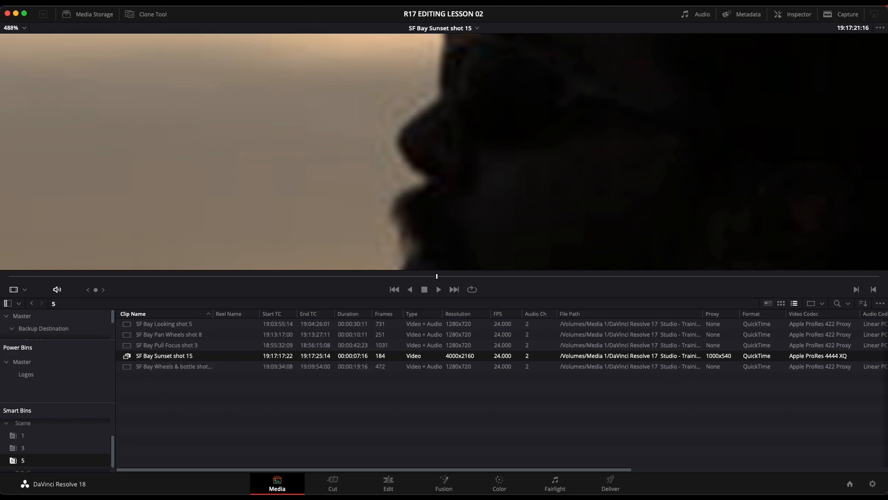
pyautogui.click(172, 357)
pyautogui.click(172, 356)
pyautogui.click(179, 386)
pyautogui.click(139, 357)
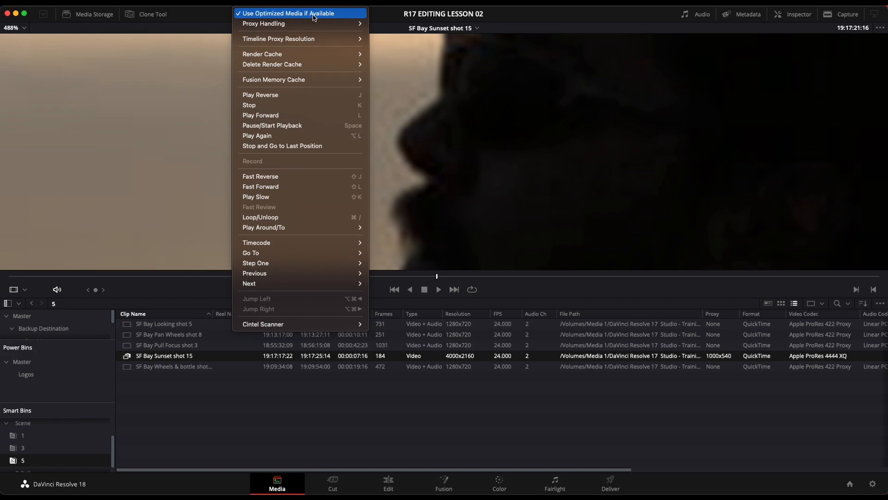
pyautogui.moveTo(304, 26)
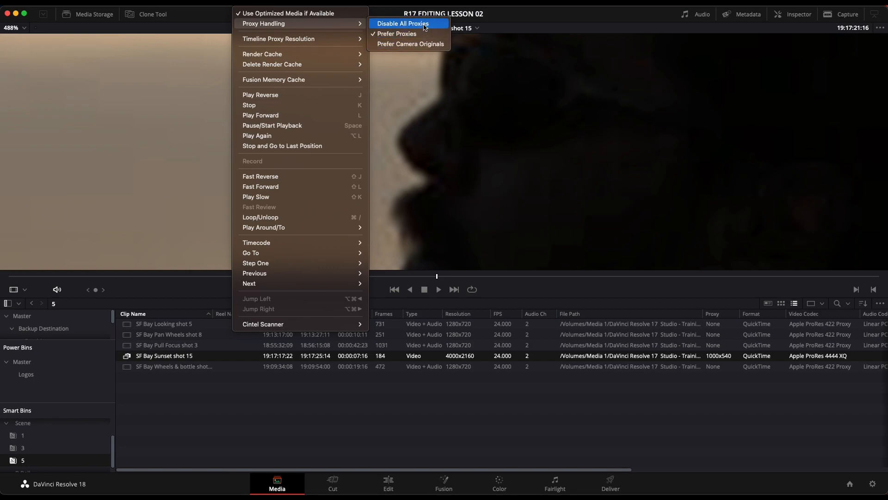
pyautogui.click(425, 28)
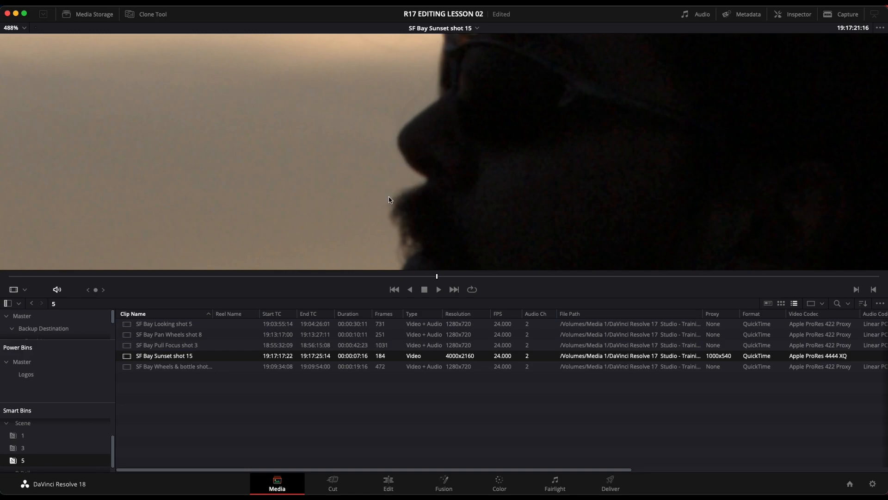
pyautogui.click(232, 7)
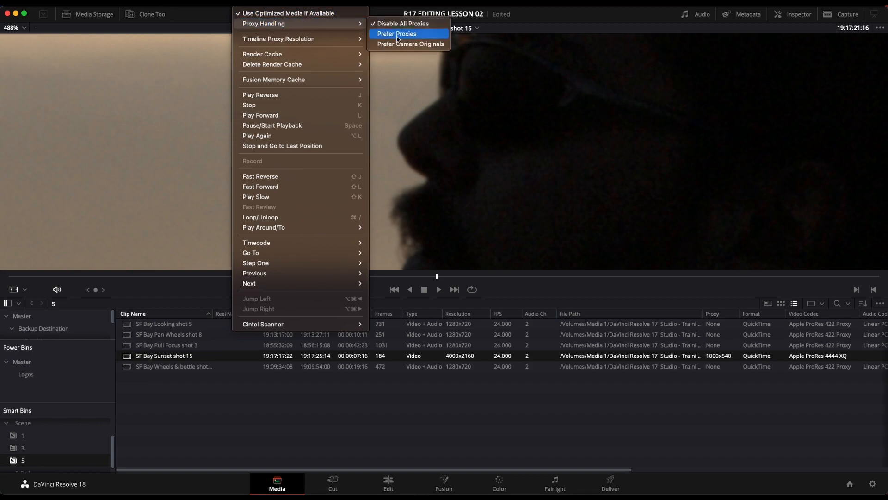
pyautogui.click(410, 35)
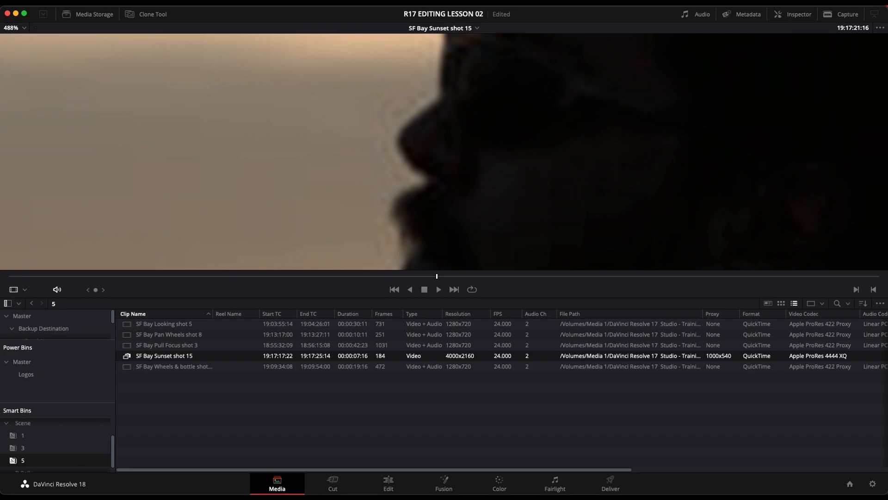
# Switch proxy handling to Prefer Camera Originals to compare the image, and return it to Prefer Proxies
pyautogui.click(250, 3)
pyautogui.moveTo(277, 24)
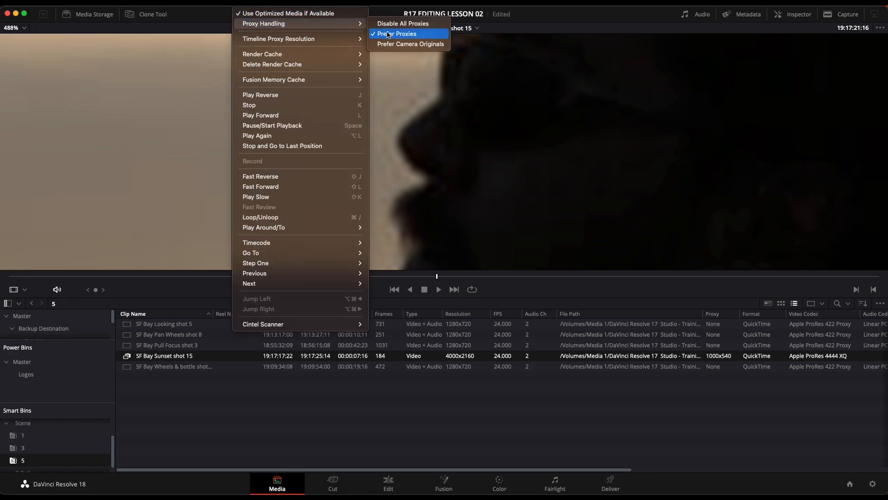
pyautogui.click(406, 44)
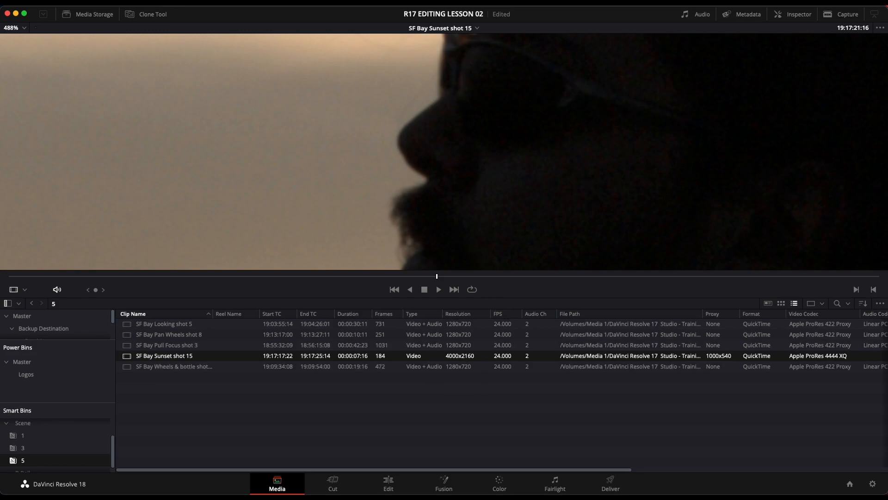
pyautogui.click(262, 5)
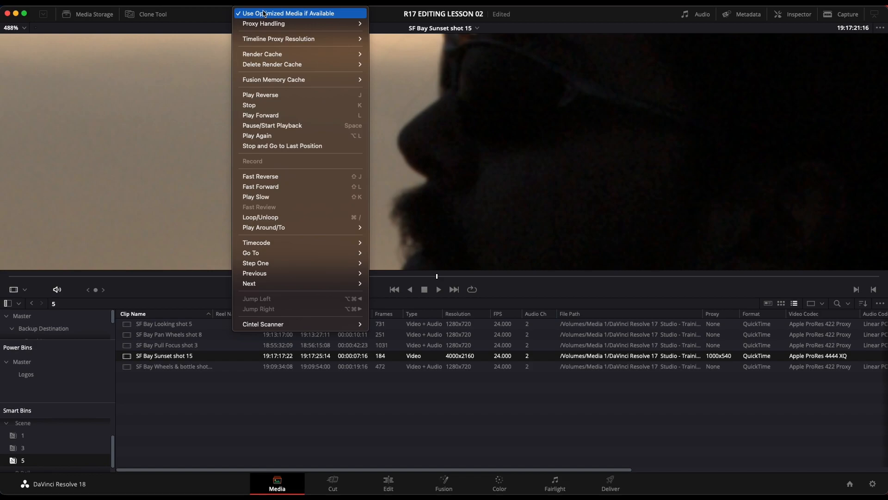
pyautogui.moveTo(273, 23)
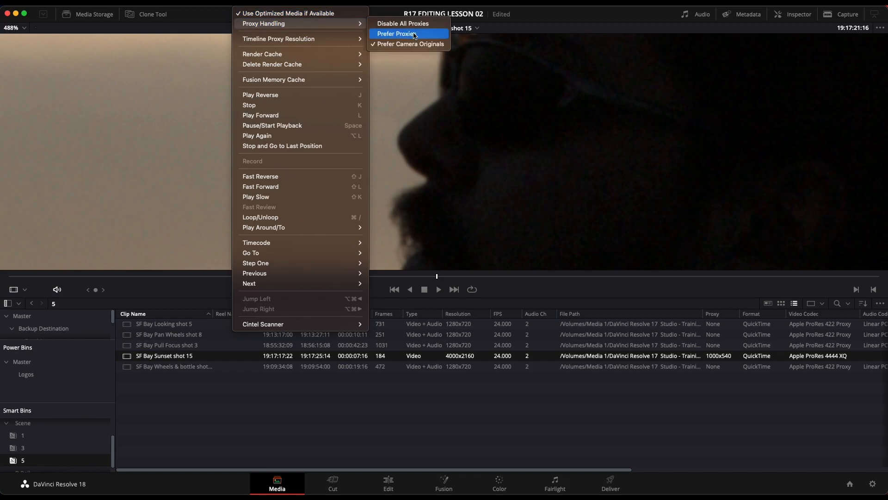
pyautogui.click(414, 34)
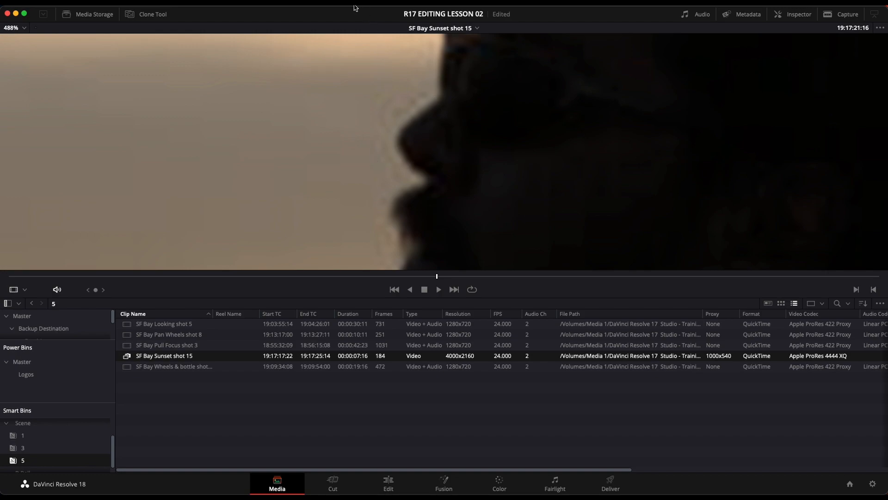
# Set the project's proxy handling to Prefer Camera Originals
pyautogui.click(247, 4)
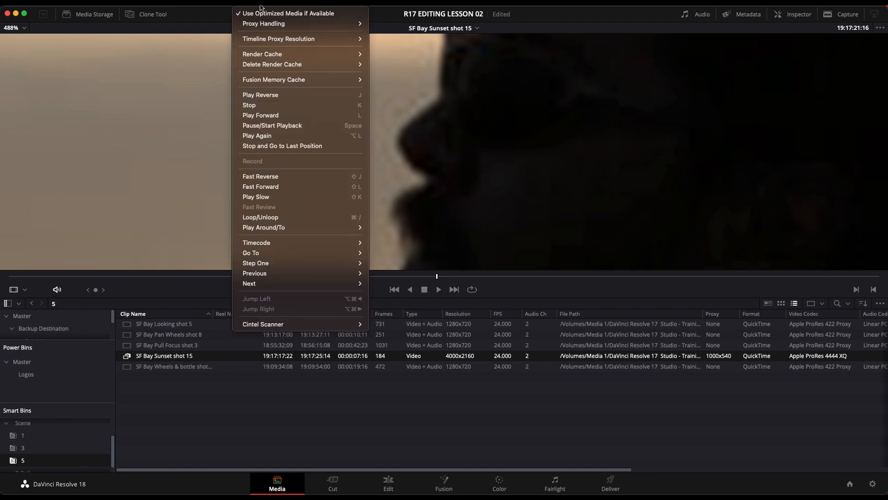
pyautogui.moveTo(271, 25)
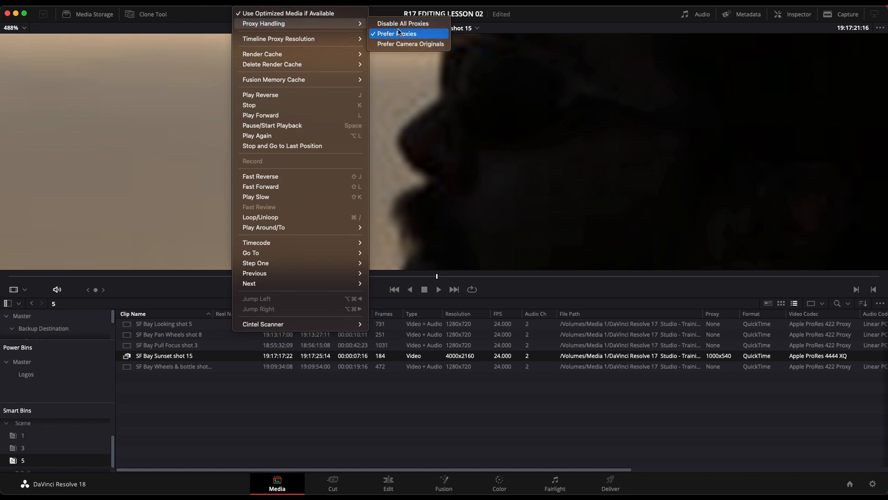
pyautogui.click(402, 44)
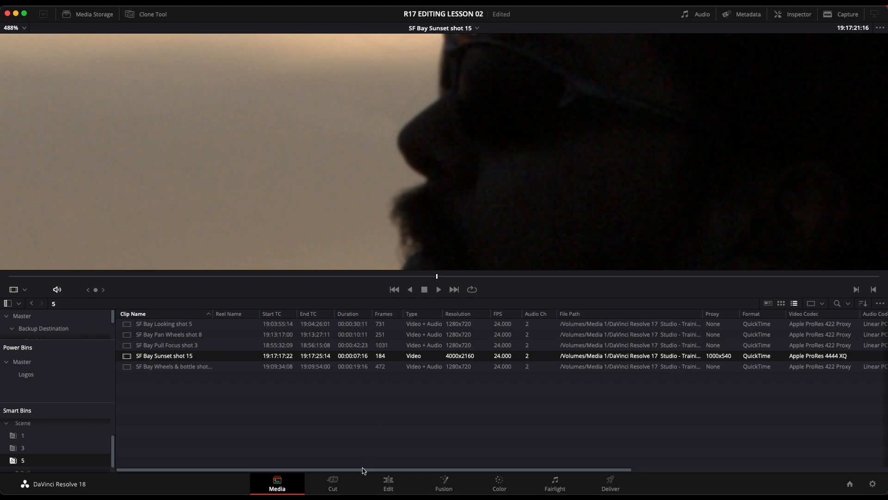
# Deselect the clip, reduce the viewer's height to give the clip list more room, and show the Video Clips bin
pyautogui.click(348, 443)
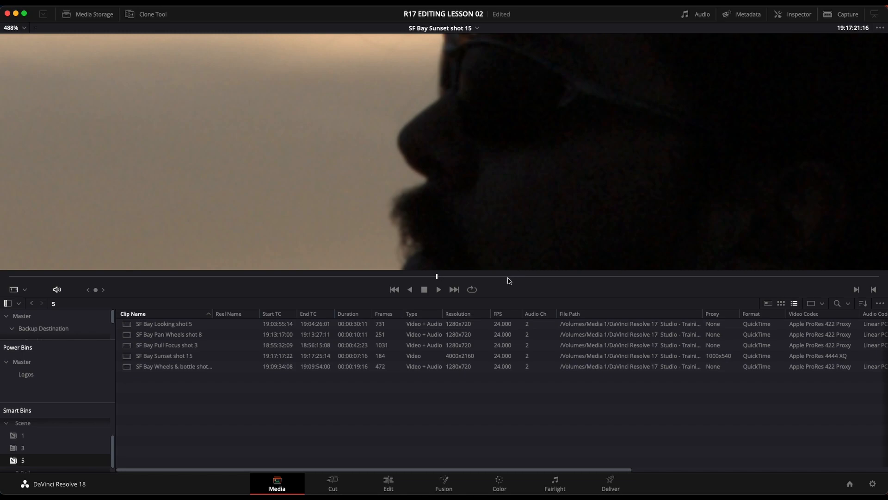
pyautogui.moveTo(505, 297); pyautogui.dragTo(496, 248)
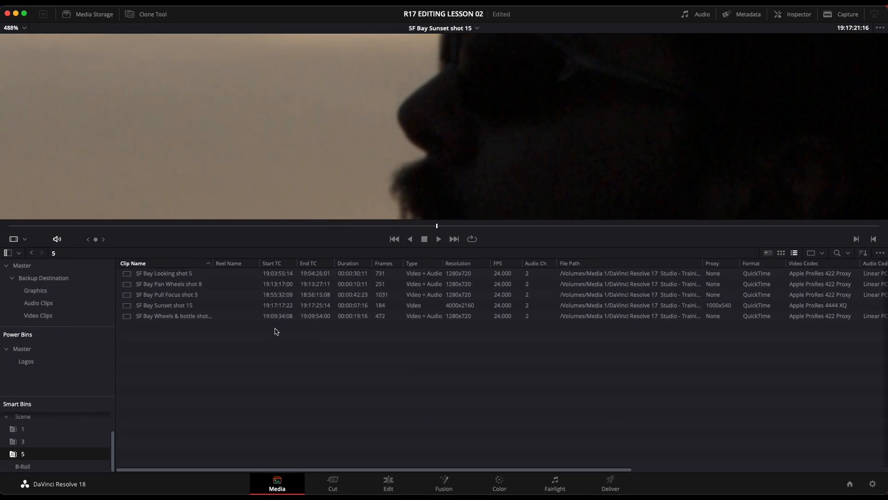
pyautogui.click(53, 316)
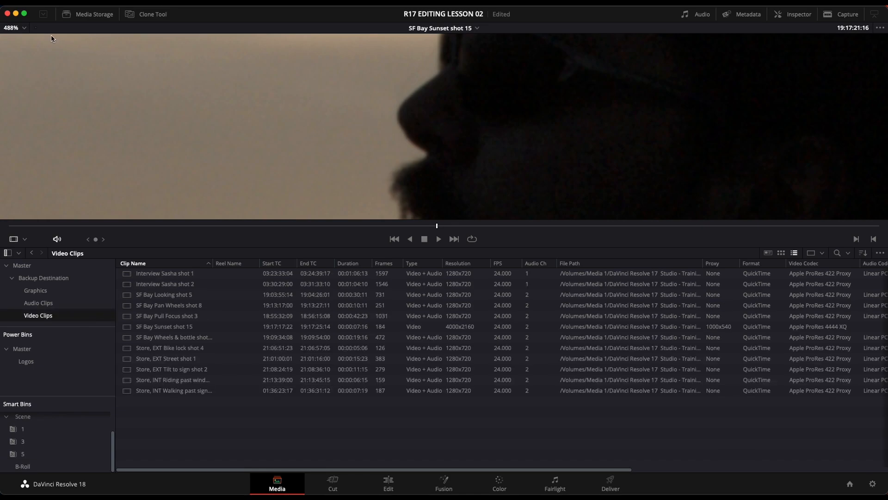
# Inspect the SF Bay Sunset shot 15 image up close and fit it back in the viewer
pyautogui.hotkey('shift', 'z')
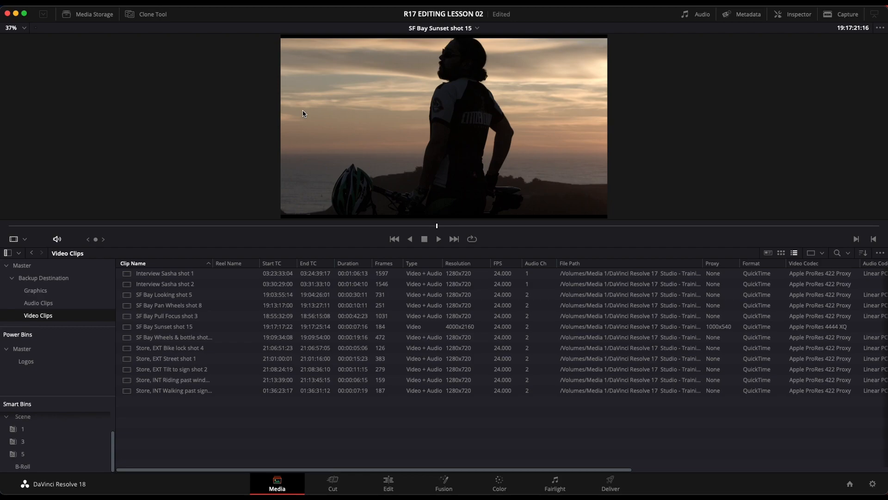
pyautogui.scroll(10, 301, 111)
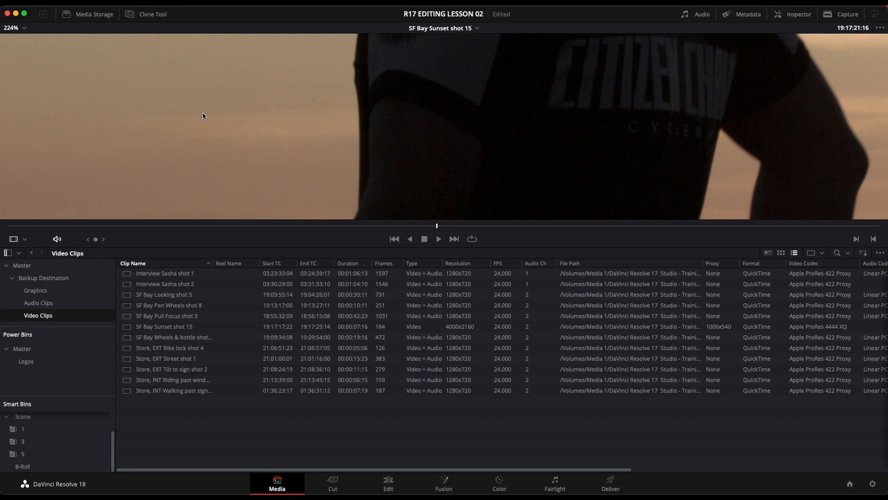
pyautogui.hotkey('shift', 'z')
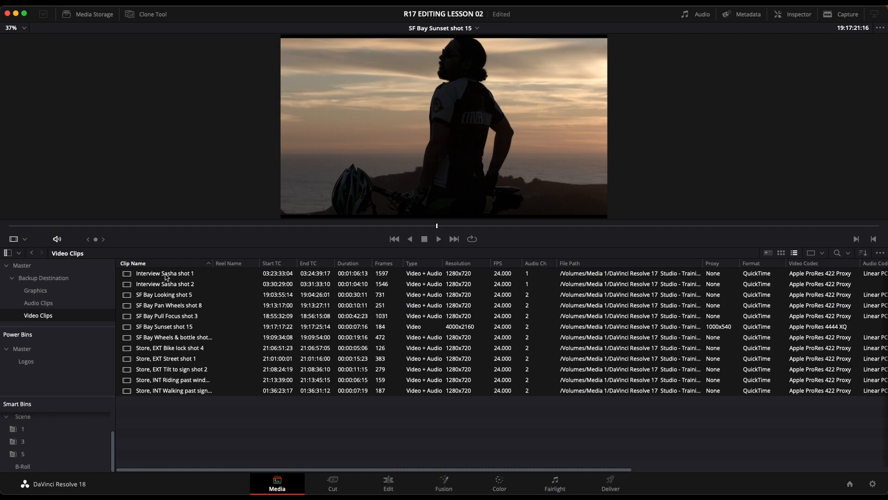
# Start relinking proxy media for all the video clips and browse from Media 1 through R17 Editing and Lesson 02 Media to the Proxies folder
pyautogui.rightClick(162, 278)
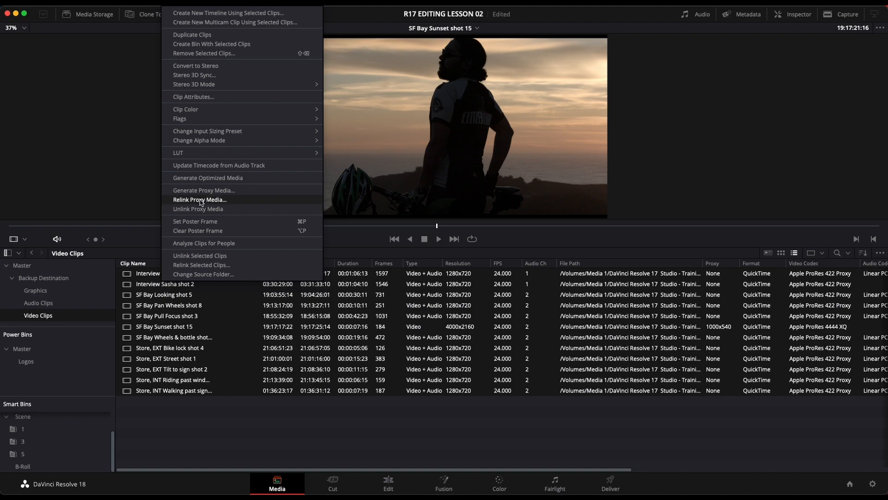
pyautogui.click(200, 200)
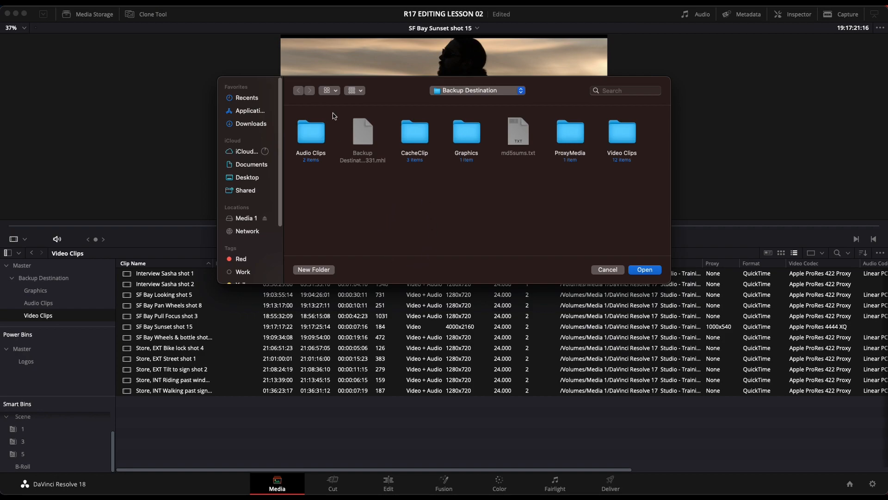
pyautogui.click(246, 218)
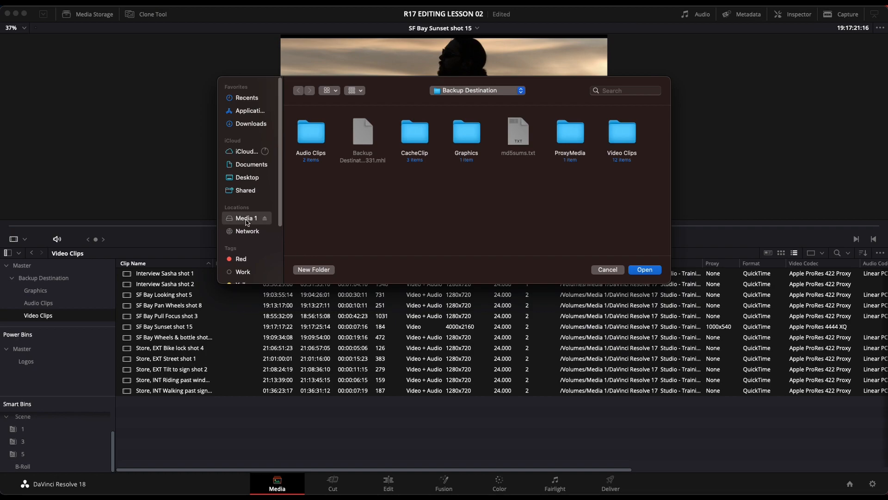
pyautogui.click(469, 129)
pyautogui.doubleClick(468, 130)
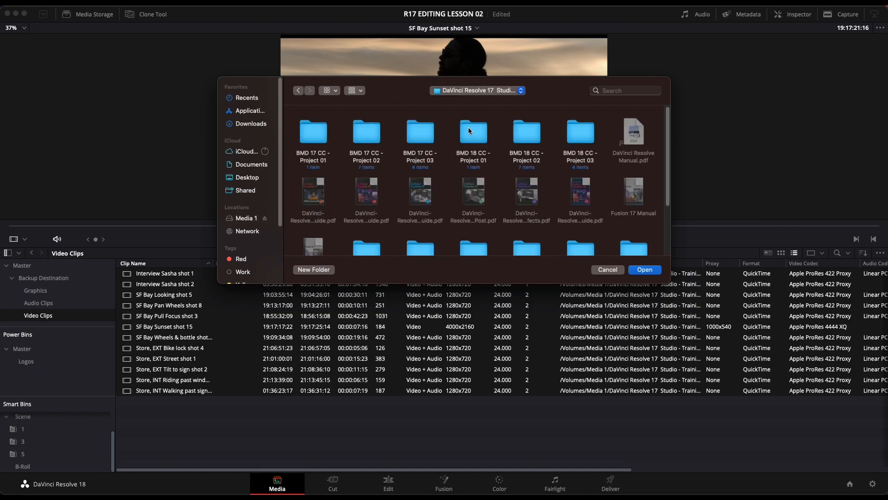
pyautogui.scroll(-3, 452, 214)
pyautogui.doubleClick(421, 153)
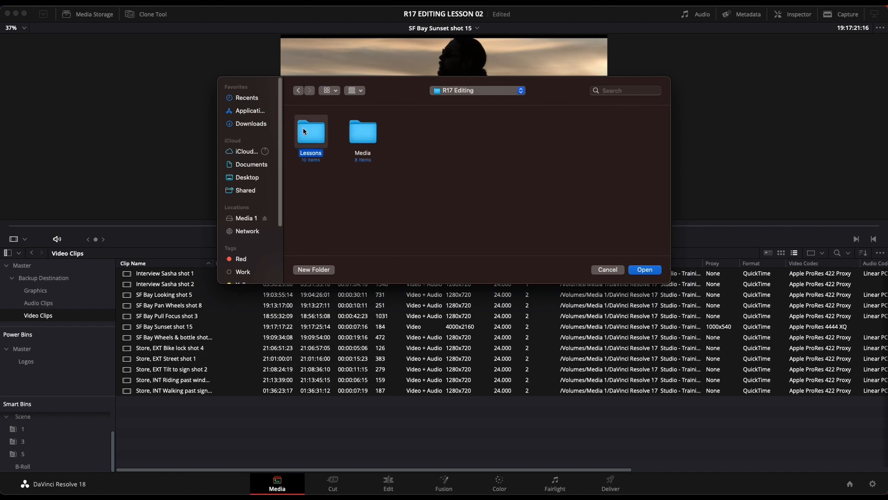
pyautogui.doubleClick(311, 131)
pyautogui.doubleClick(365, 130)
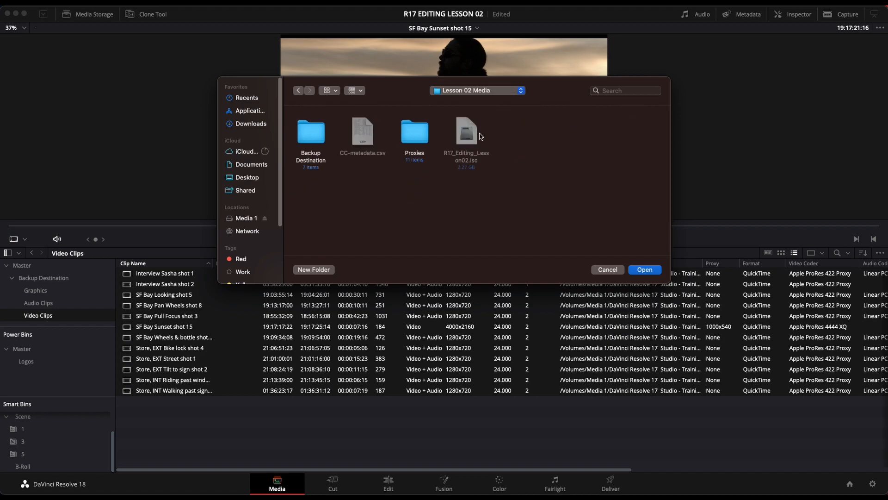
pyautogui.doubleClick(416, 133)
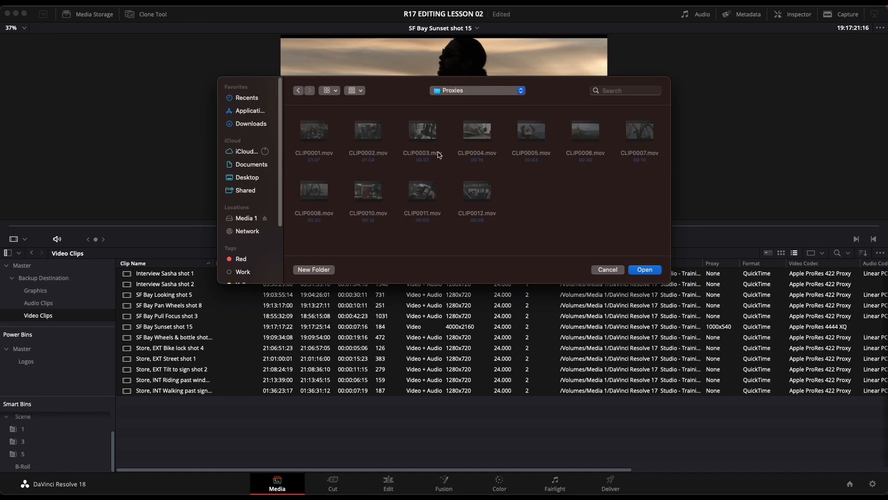
# Relink the clips to the media in the Proxies folder and decline the comprehensive search
pyautogui.click(645, 269)
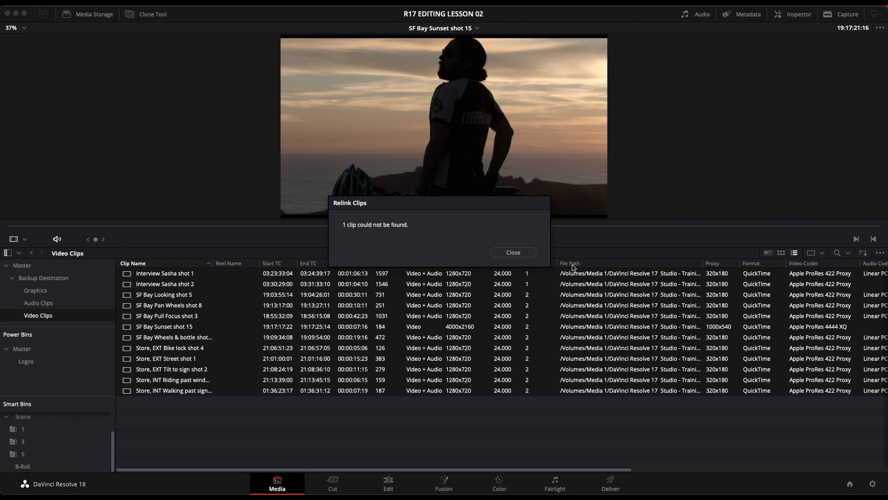
pyautogui.click(515, 254)
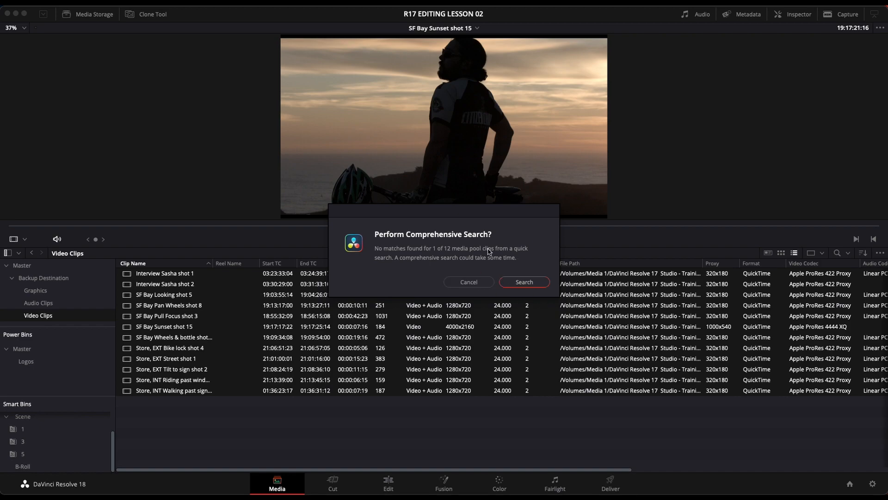
pyautogui.click(475, 282)
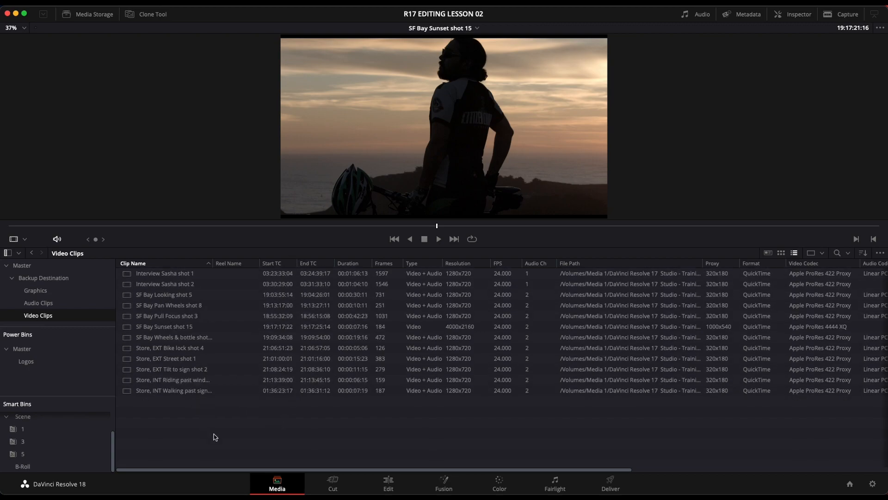
pyautogui.press('super+a')
pyautogui.rightClick(170, 288)
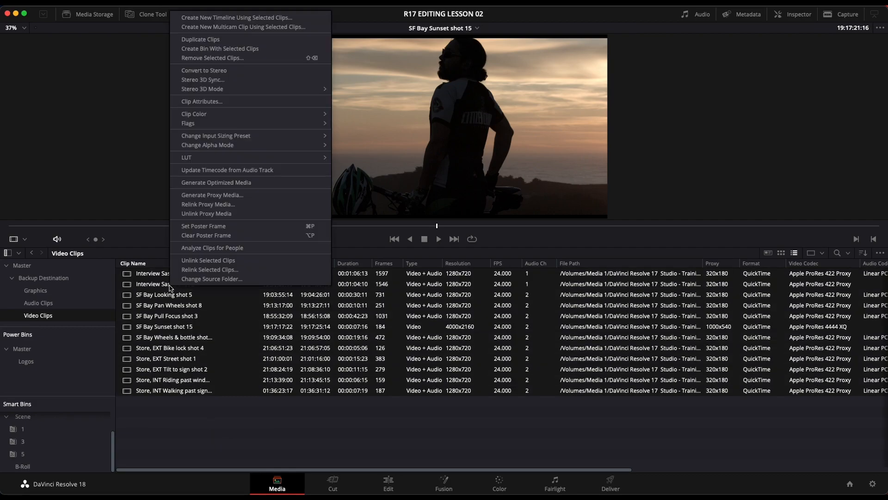
pyautogui.moveTo(215, 157)
pyautogui.click(562, 416)
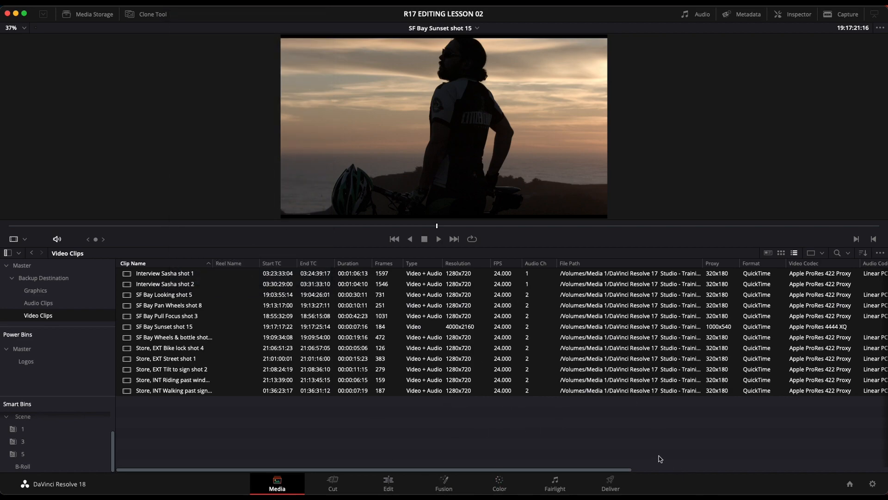
pyautogui.click(639, 435)
# Select the second interview clip and set proxy handling to Prefer Proxies
pyautogui.hotkey('shift', 'z')
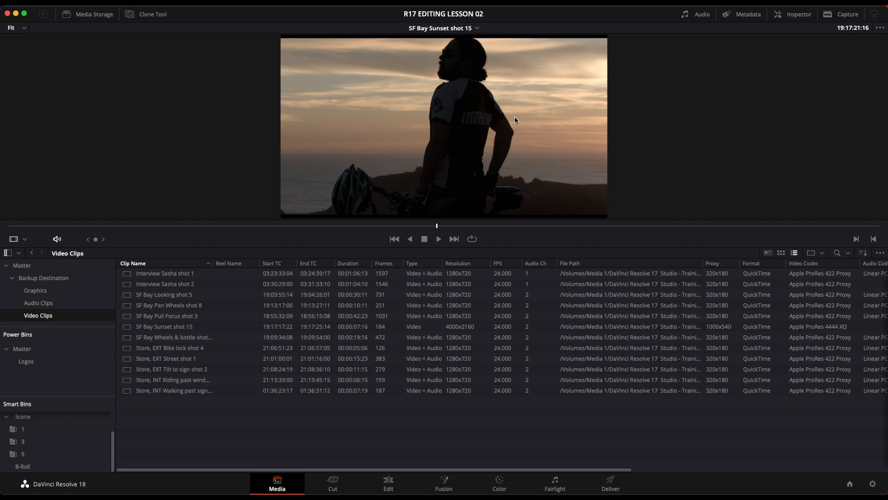
pyautogui.click(159, 285)
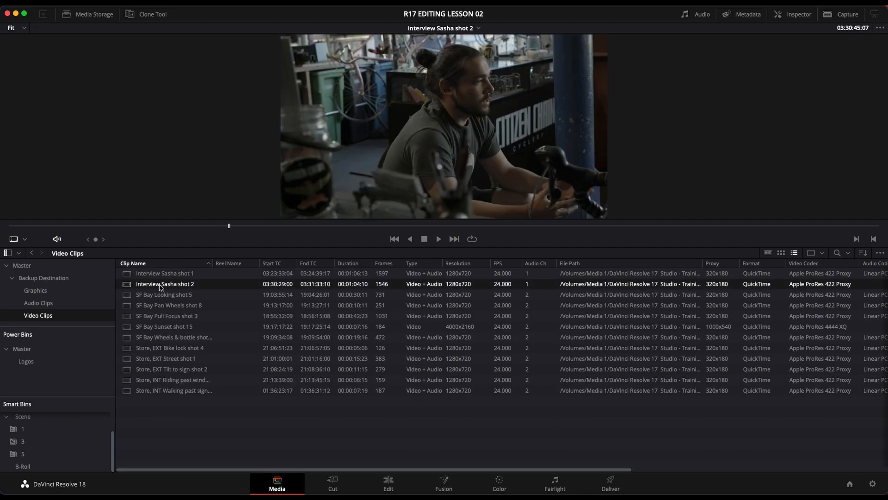
pyautogui.scroll(3, 479, 122)
pyautogui.scroll(5, 483, 111)
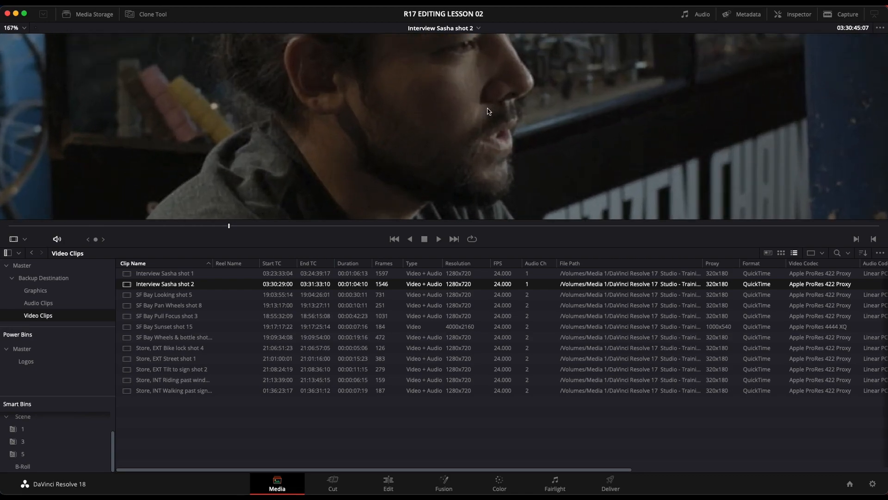
pyautogui.scroll(4, 486, 112)
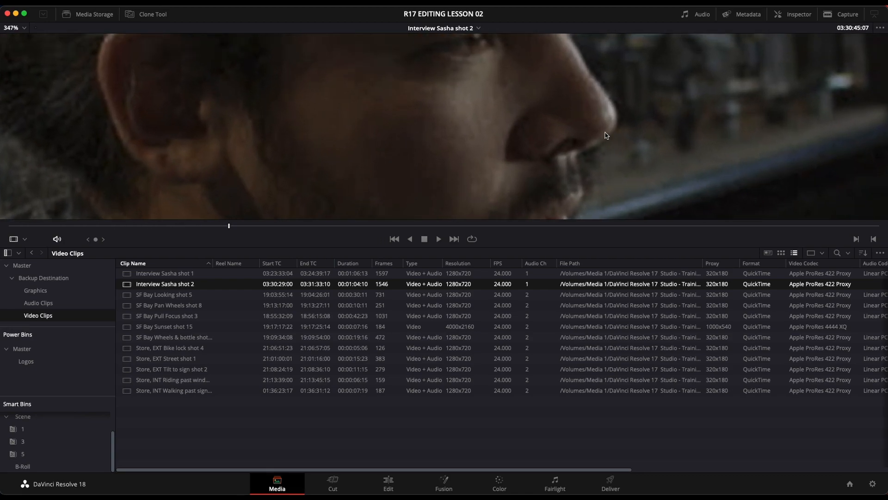
pyautogui.scroll(1, 606, 136)
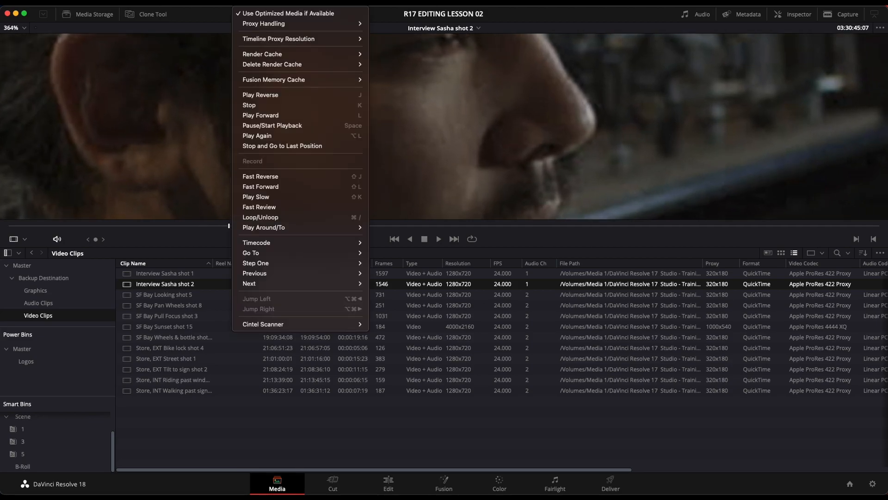
pyautogui.moveTo(292, 24)
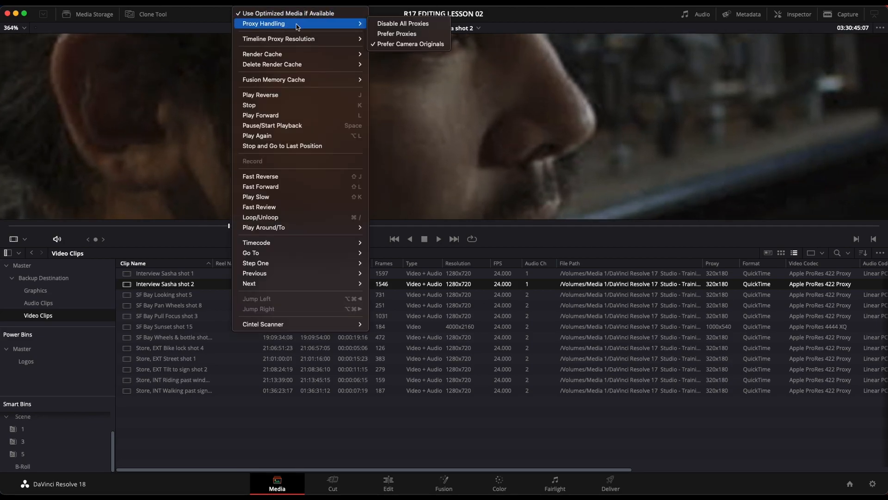
pyautogui.click(404, 47)
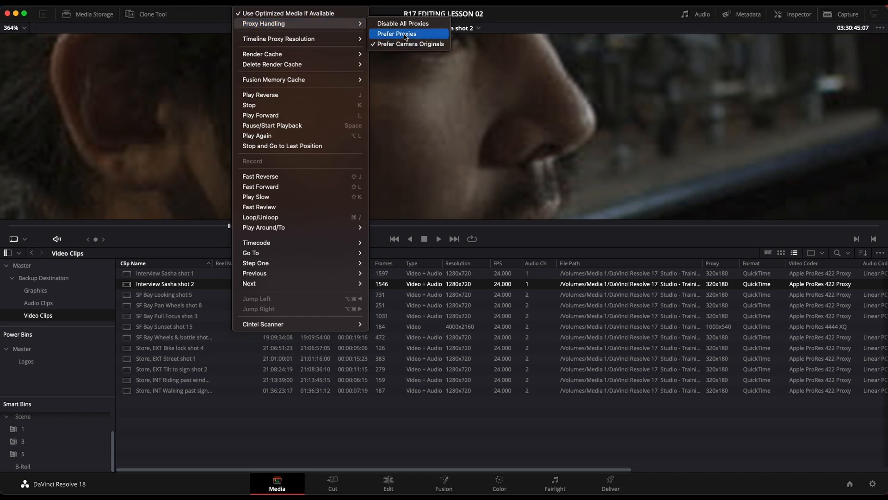
pyautogui.click(405, 34)
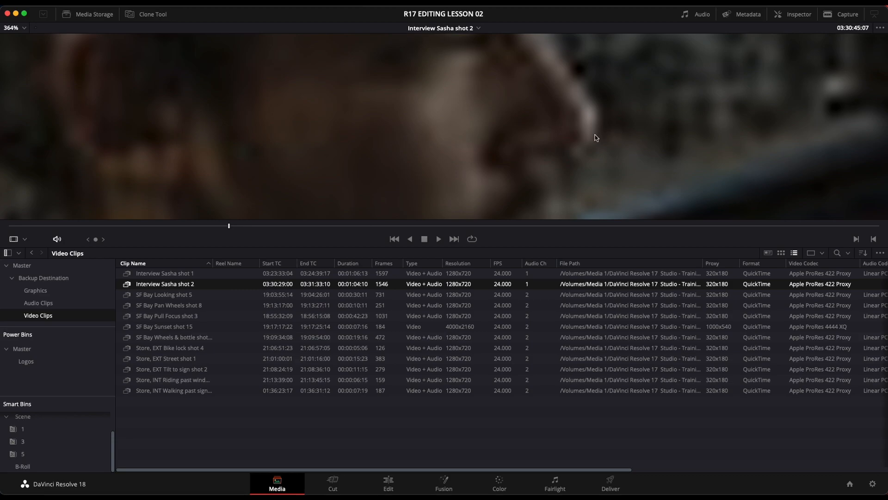
# Examine the image quality of the second interview clip's proxy at decreasing magnifications in the viewer
pyautogui.scroll(-6, 508, 147)
pyautogui.scroll(-2, 395, 148)
pyautogui.scroll(-1, 427, 131)
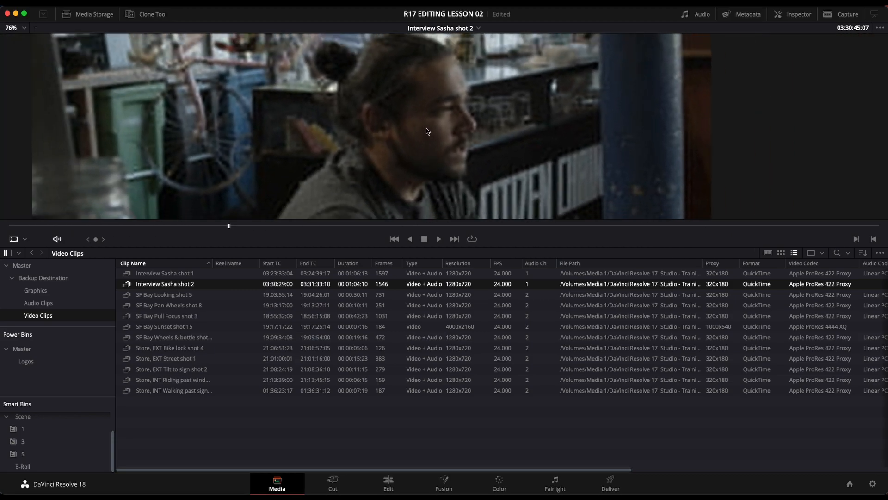
pyautogui.scroll(-2, 426, 134)
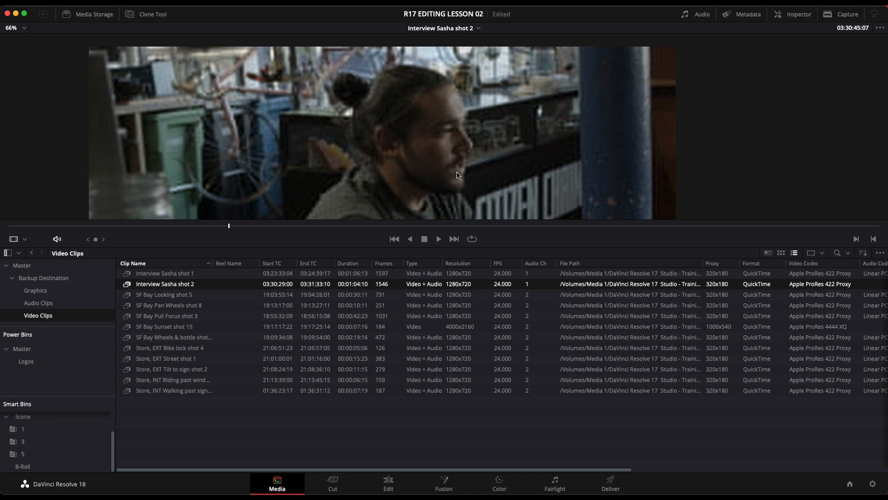
pyautogui.scroll(-2, 455, 177)
pyautogui.scroll(-2, 455, 176)
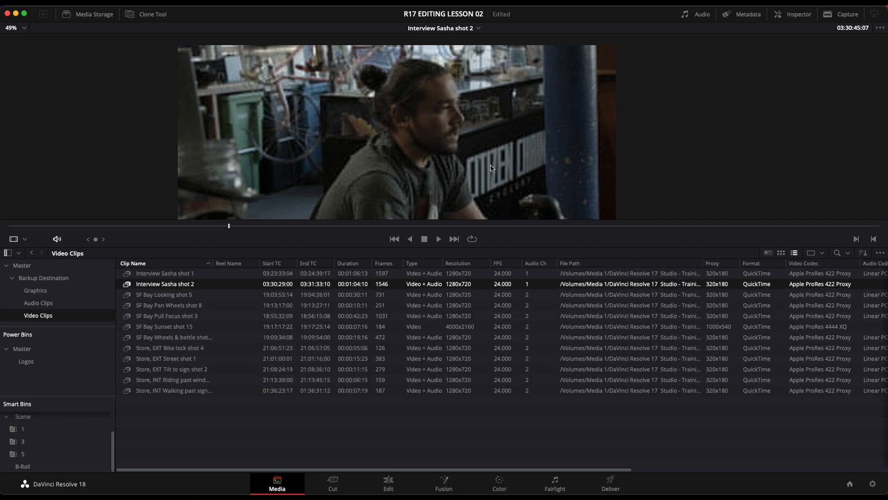
pyautogui.scroll(-2, 347, 167)
pyautogui.moveTo(344, 188); pyautogui.dragTo(347, 158)
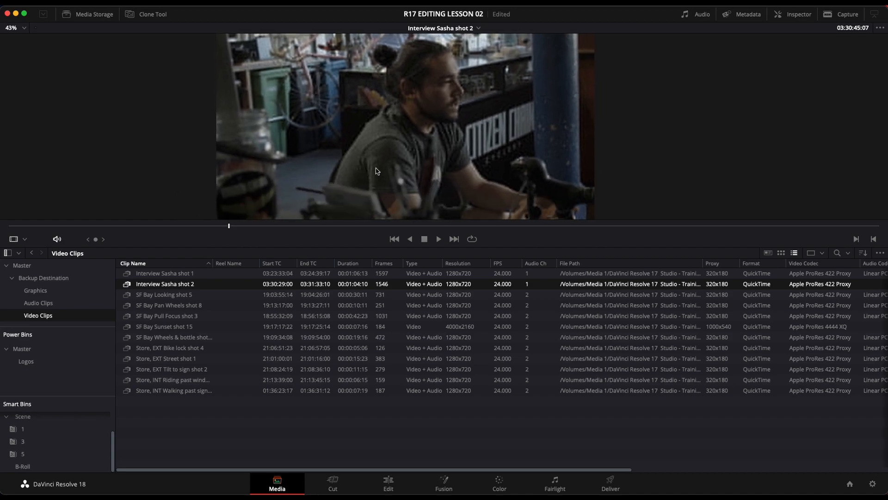
# Set the project's proxy handling to Disable All Proxies
pyautogui.click(285, 9)
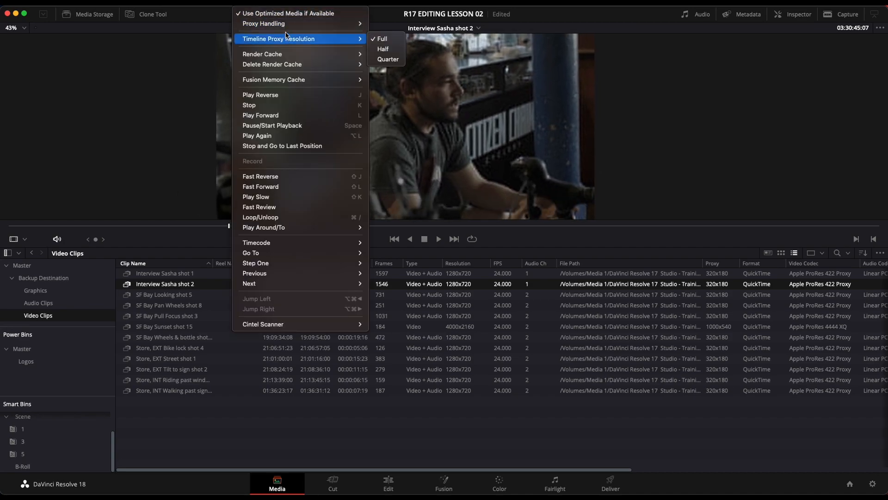
pyautogui.moveTo(288, 23)
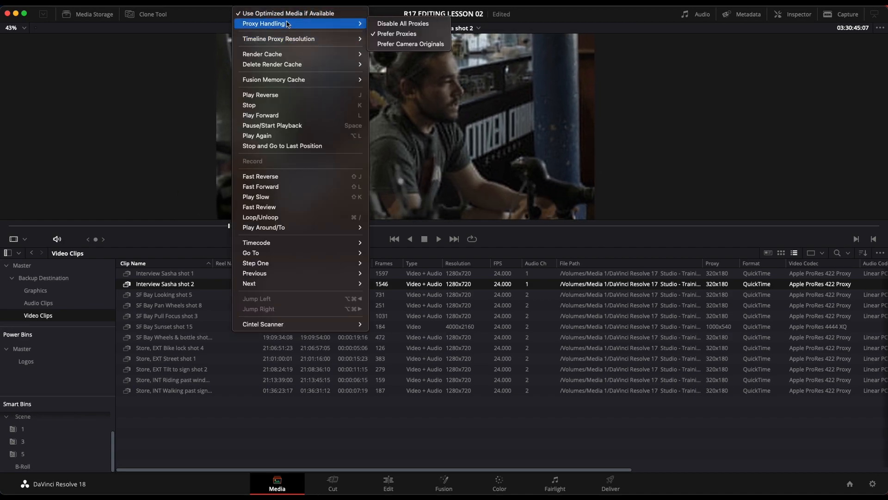
pyautogui.click(401, 26)
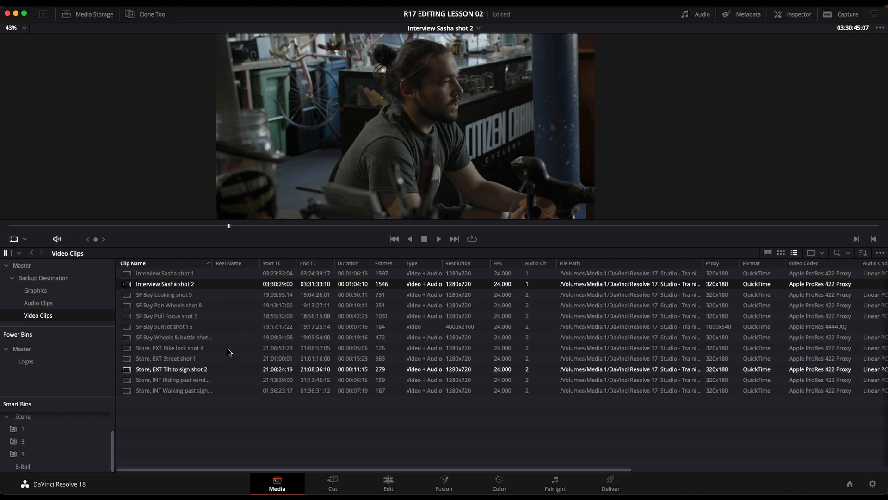
# Select all clips in the Video Clips bin and unlink their proxy media
pyautogui.click(241, 421)
pyautogui.moveTo(254, 425); pyautogui.dragTo(153, 278)
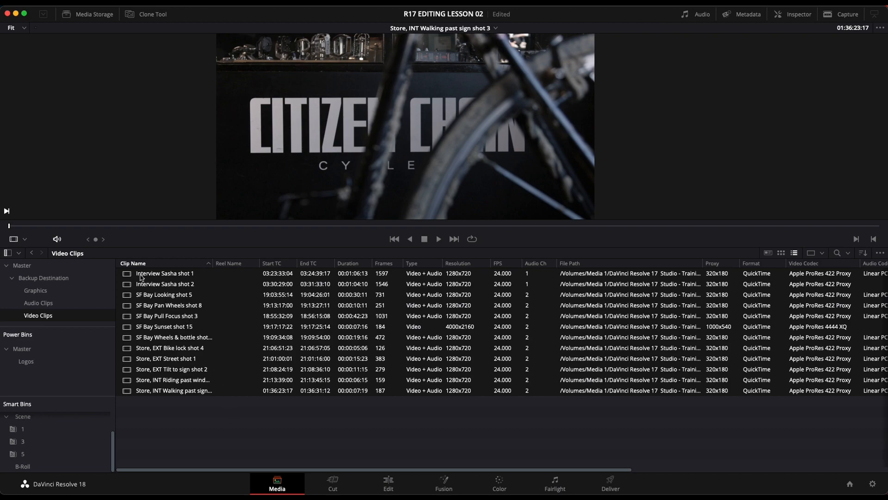
pyautogui.rightClick(130, 275)
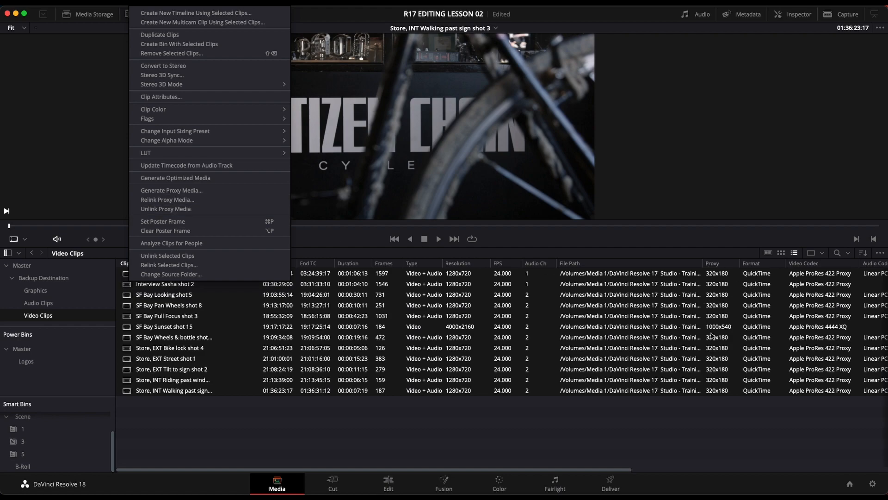
pyautogui.click(175, 211)
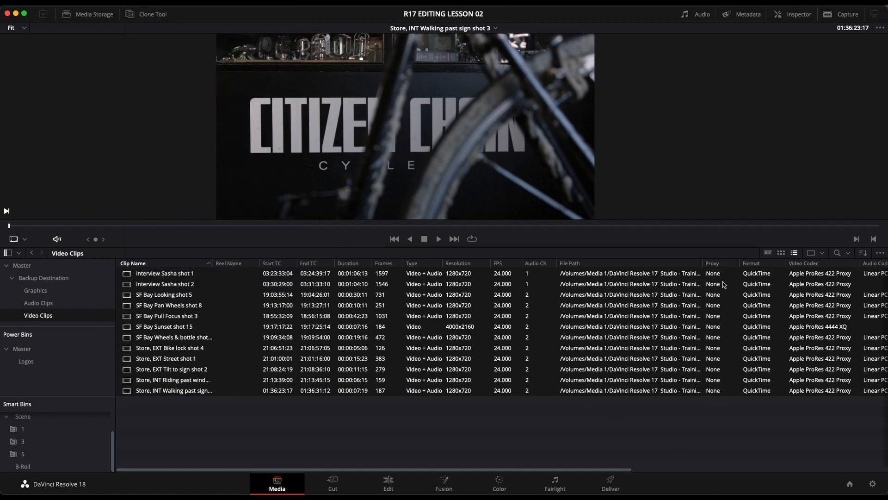
pyautogui.click(729, 429)
pyautogui.rightClick(143, 276)
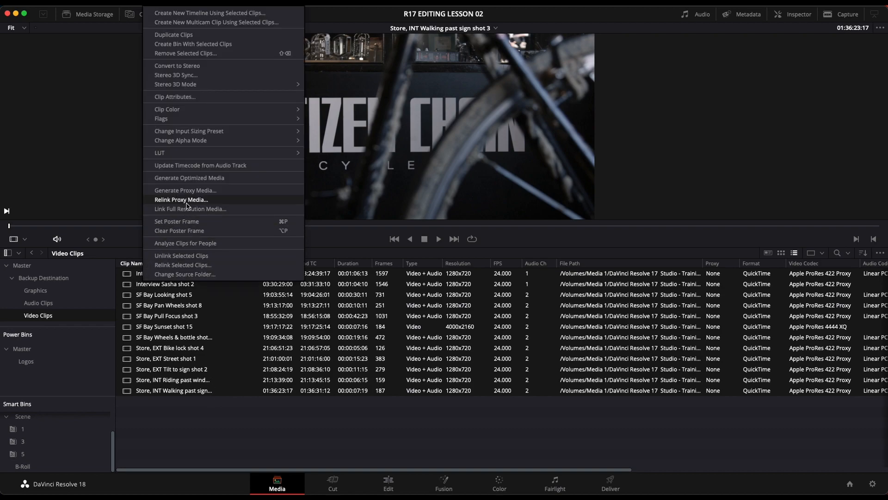
pyautogui.click(211, 222)
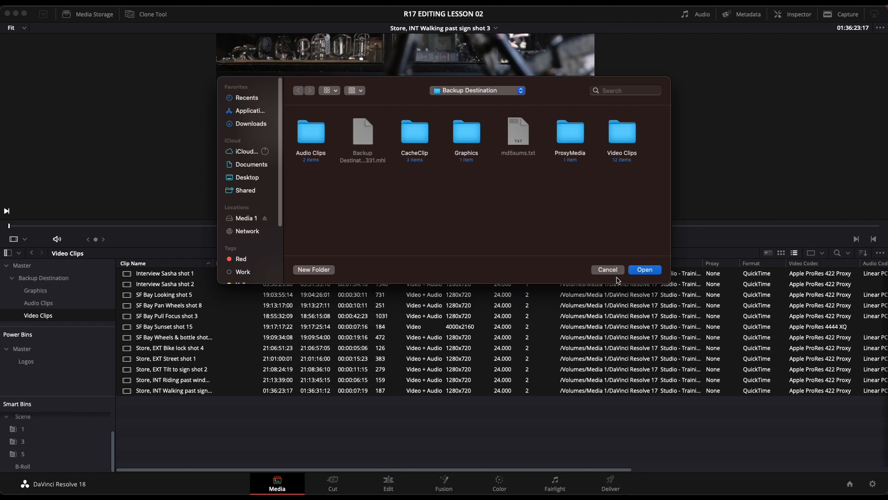
pyautogui.click(614, 271)
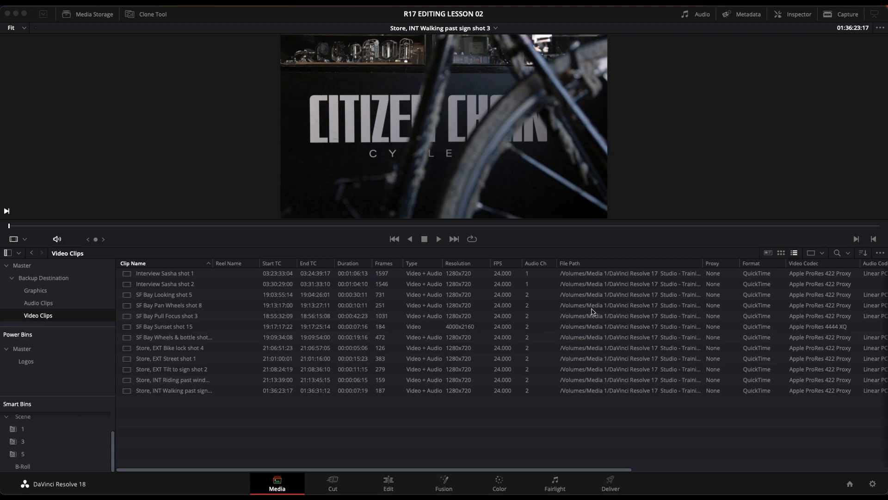
# Save the current project settings as a new preset named Tutorial Editing Preset
pyautogui.click(873, 484)
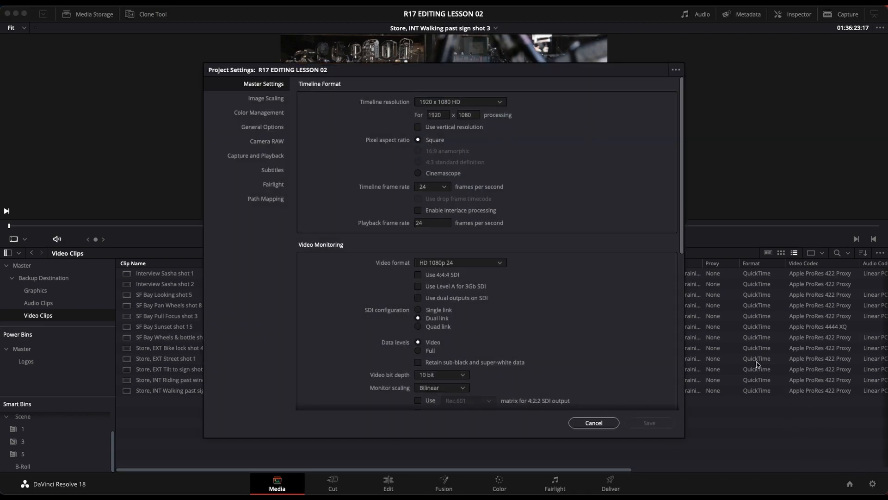
pyautogui.moveTo(418, 74); pyautogui.dragTo(402, 58)
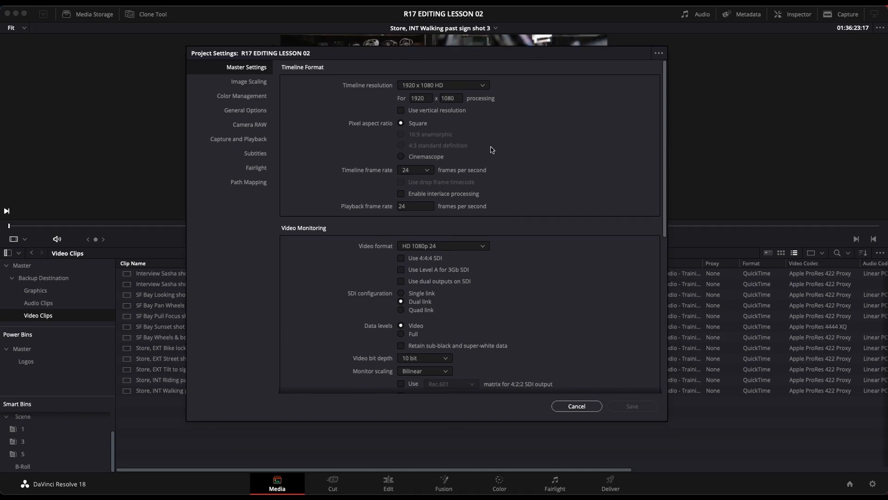
pyautogui.moveTo(664, 106); pyautogui.dragTo(678, 213)
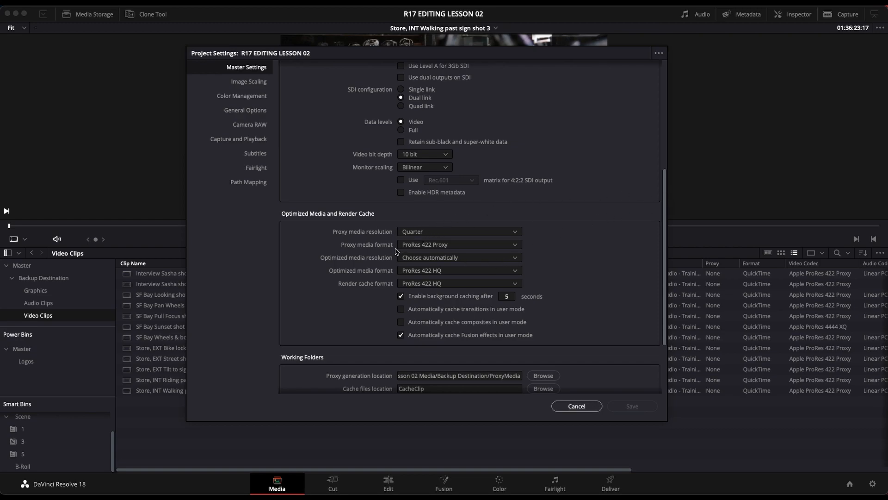
pyautogui.moveTo(666, 203); pyautogui.dragTo(634, 69)
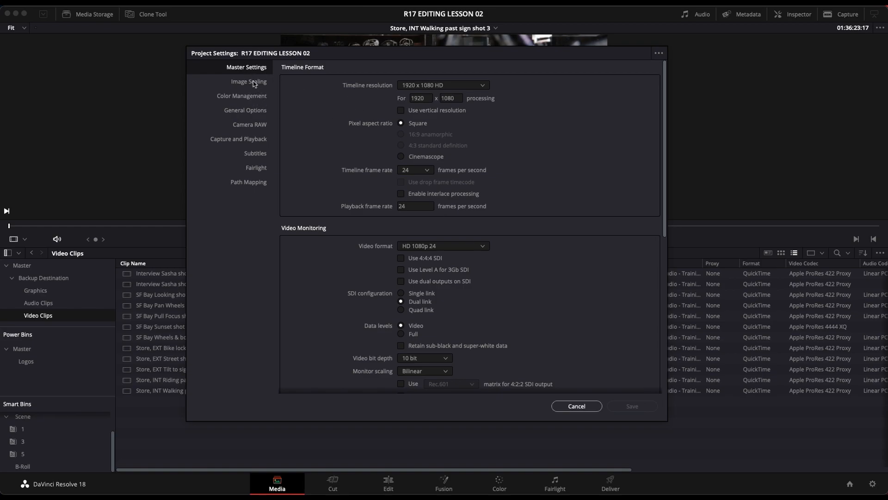
pyautogui.click(661, 56)
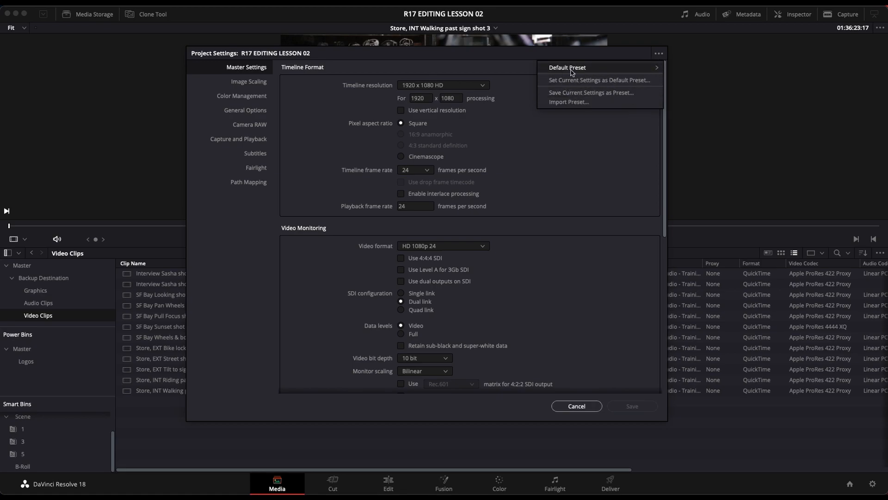
pyautogui.moveTo(579, 70)
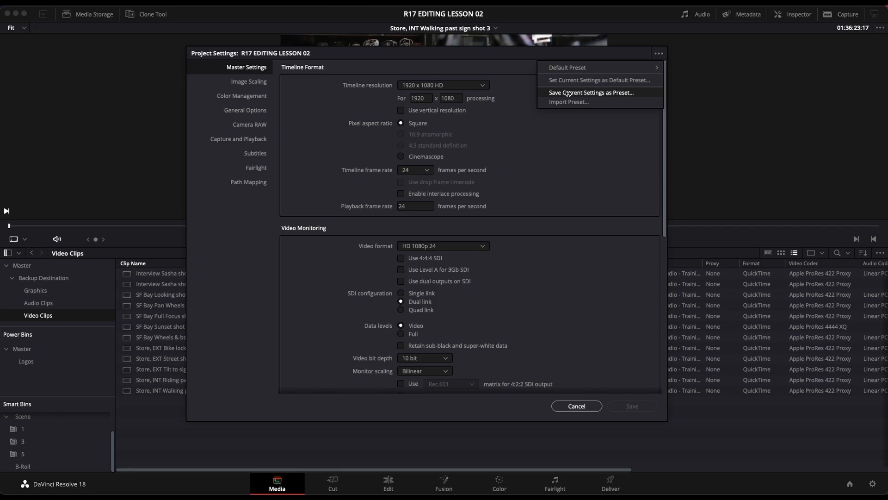
pyautogui.click(617, 93)
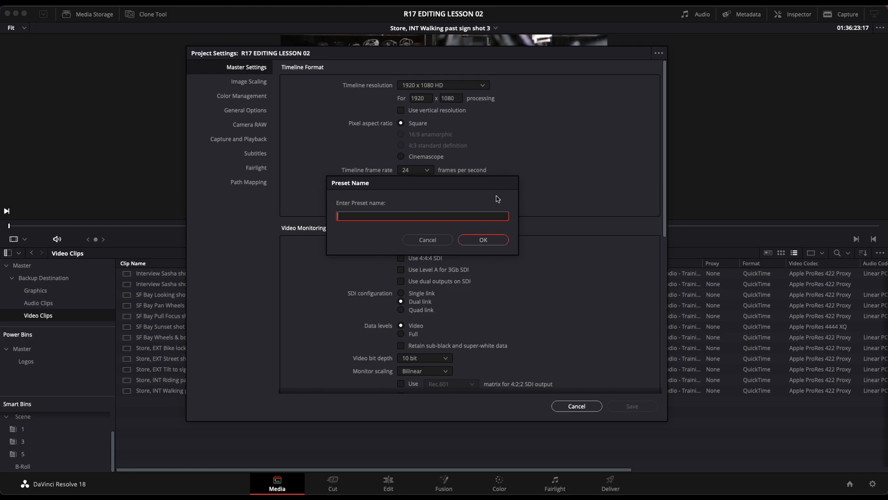
pyautogui.write('Ed')
pyautogui.press('BackSpace')
pyautogui.press('BackSpace')
pyautogui.press('BackSpace')
pyautogui.write('Tutorial Editing Prese')
pyautogui.press('Return')
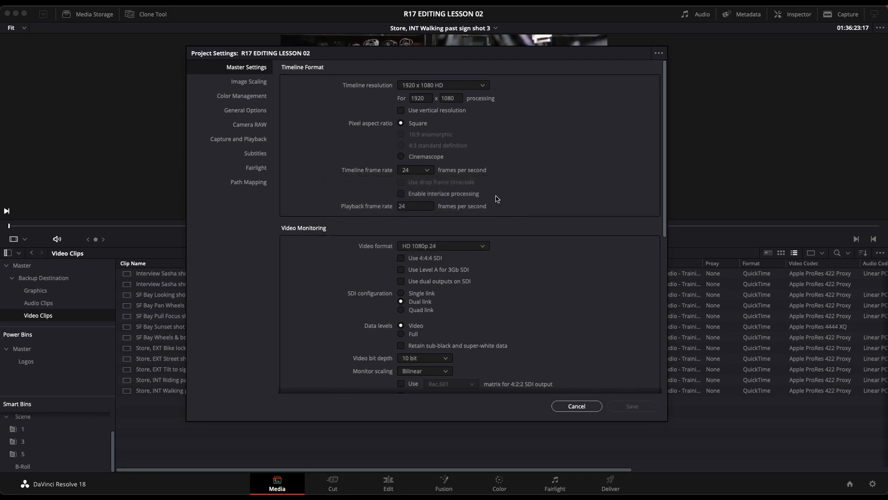
# Examine the options available for the Tutorial Editing Preset and close the project settings without changing anything
pyautogui.click(658, 53)
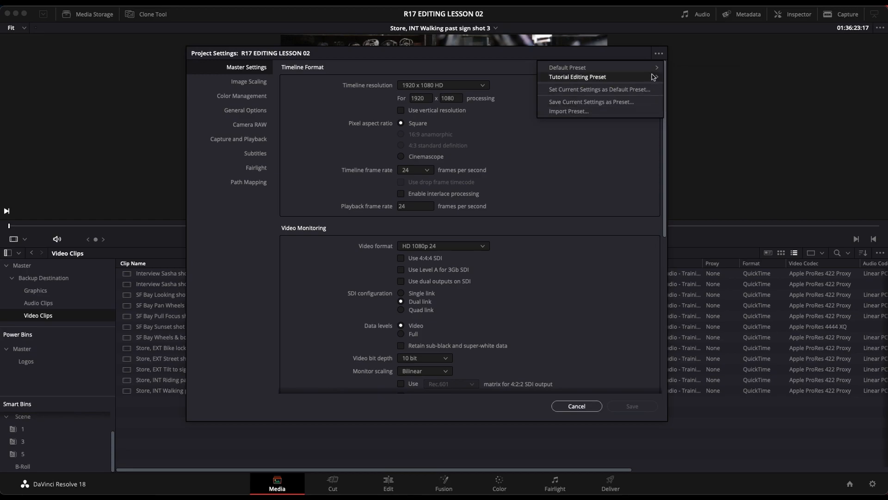
pyautogui.moveTo(654, 77)
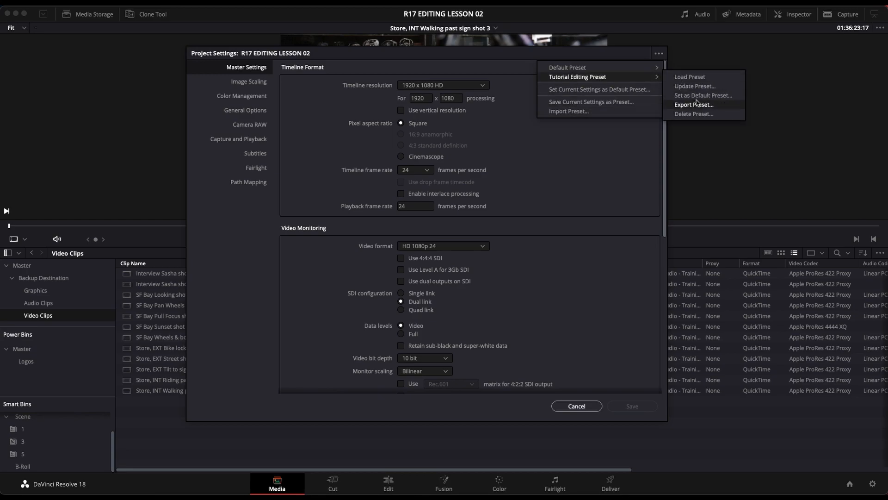
pyautogui.click(653, 128)
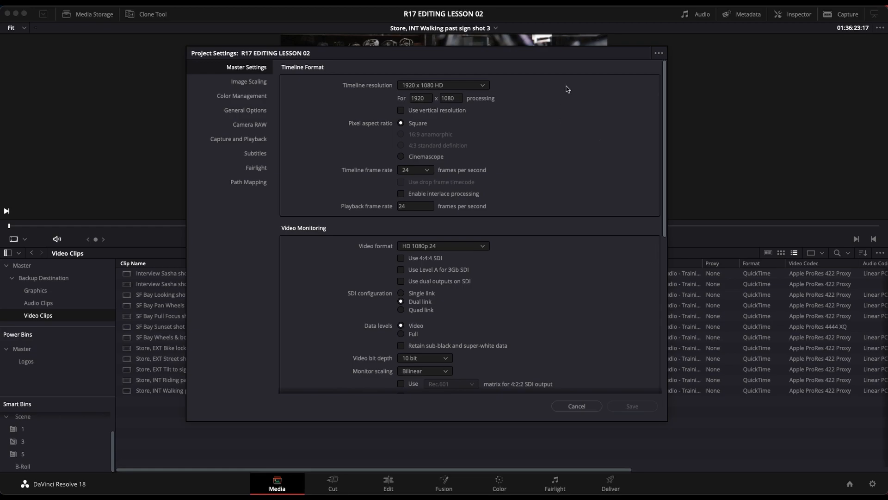
pyautogui.click(659, 53)
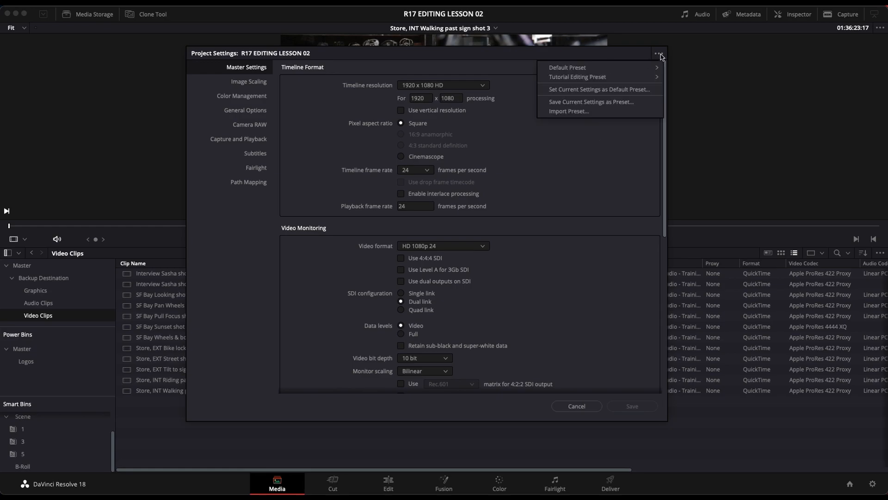
pyautogui.moveTo(644, 80)
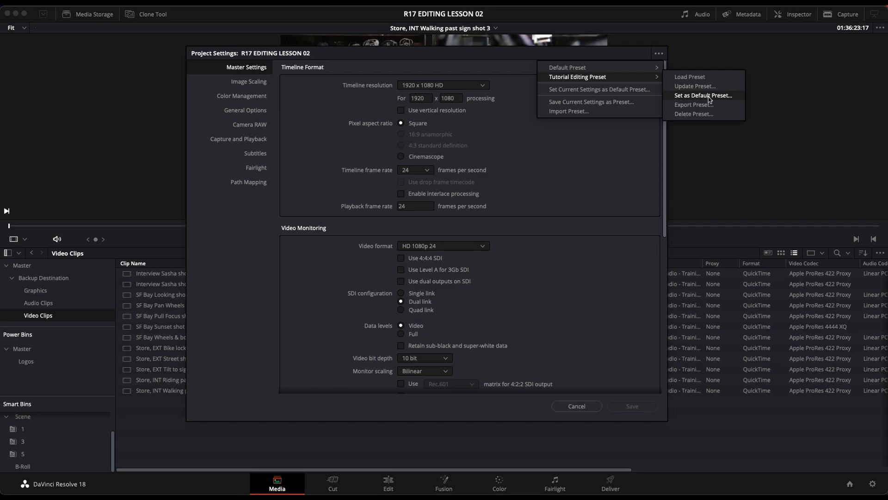
pyautogui.click(629, 157)
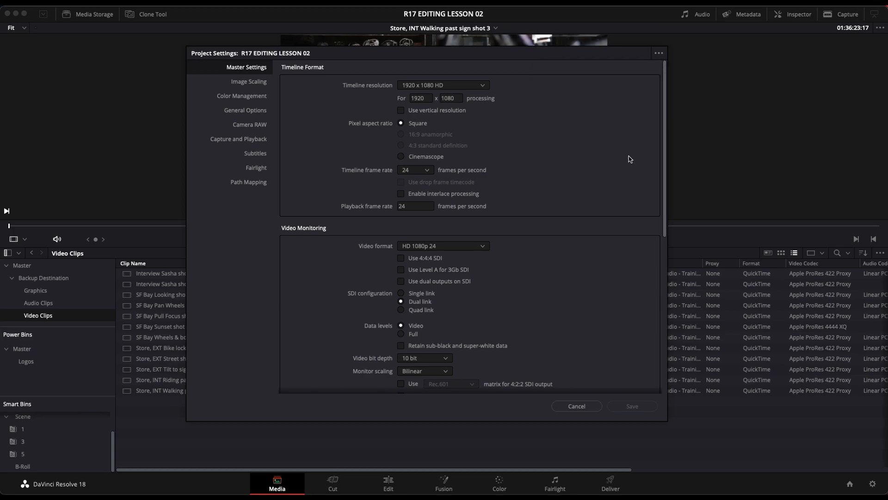
pyautogui.click(577, 405)
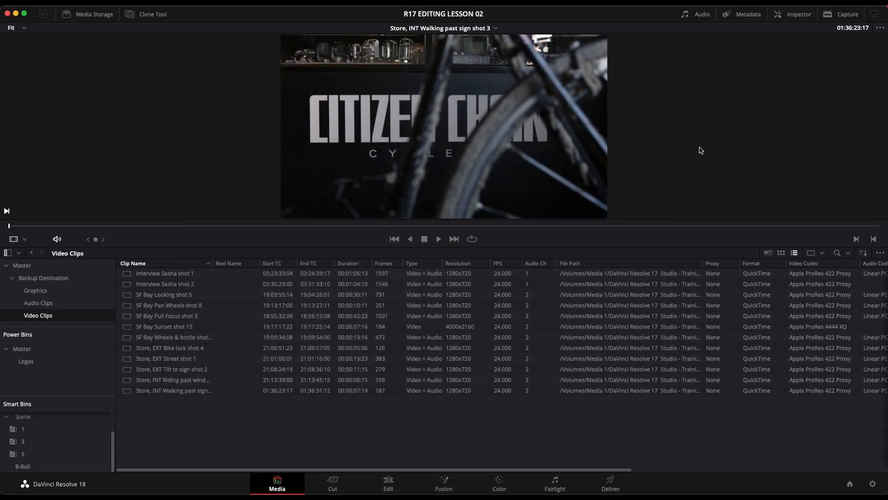